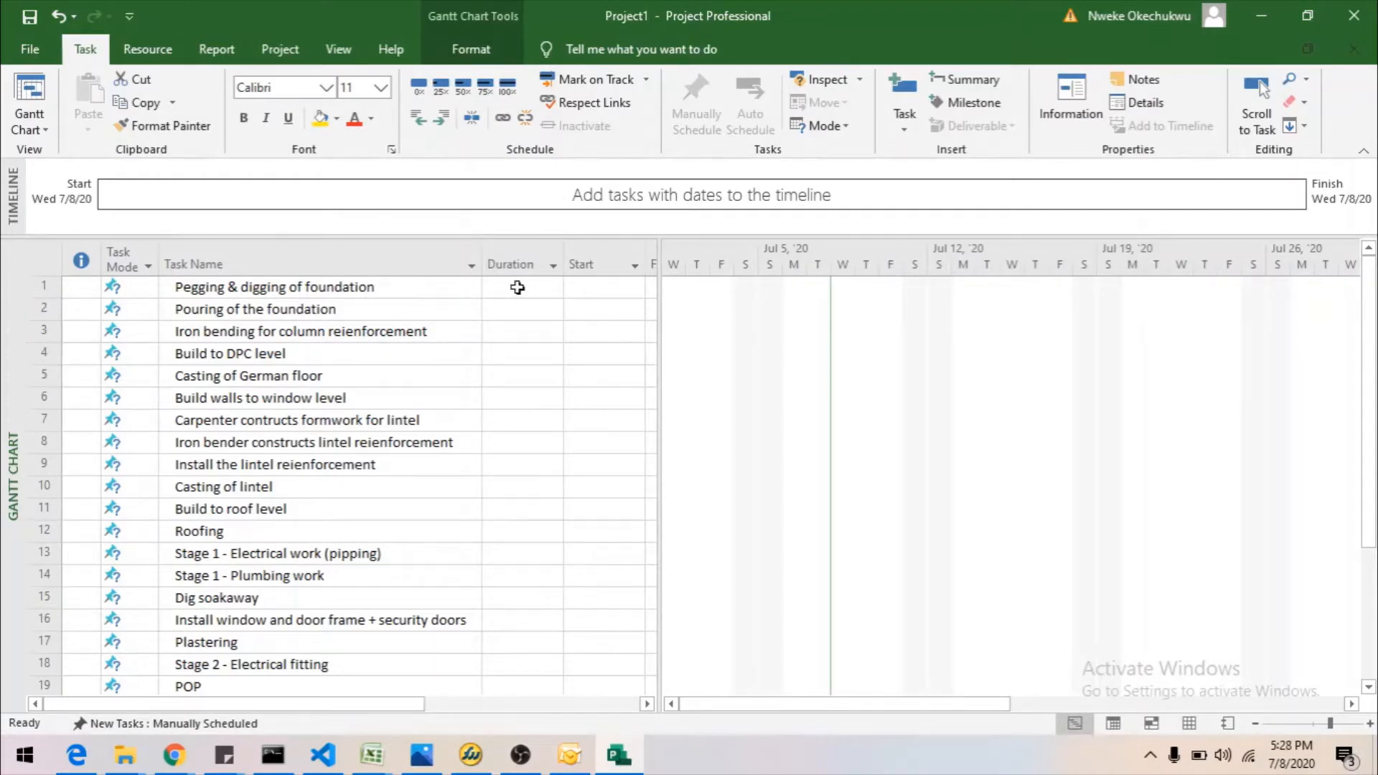
# Set the durations of tasks 1 to 3, from foundation pegging and digging to column iron bending, to 1, 5 and 1 days.
pyautogui.click(518, 287)
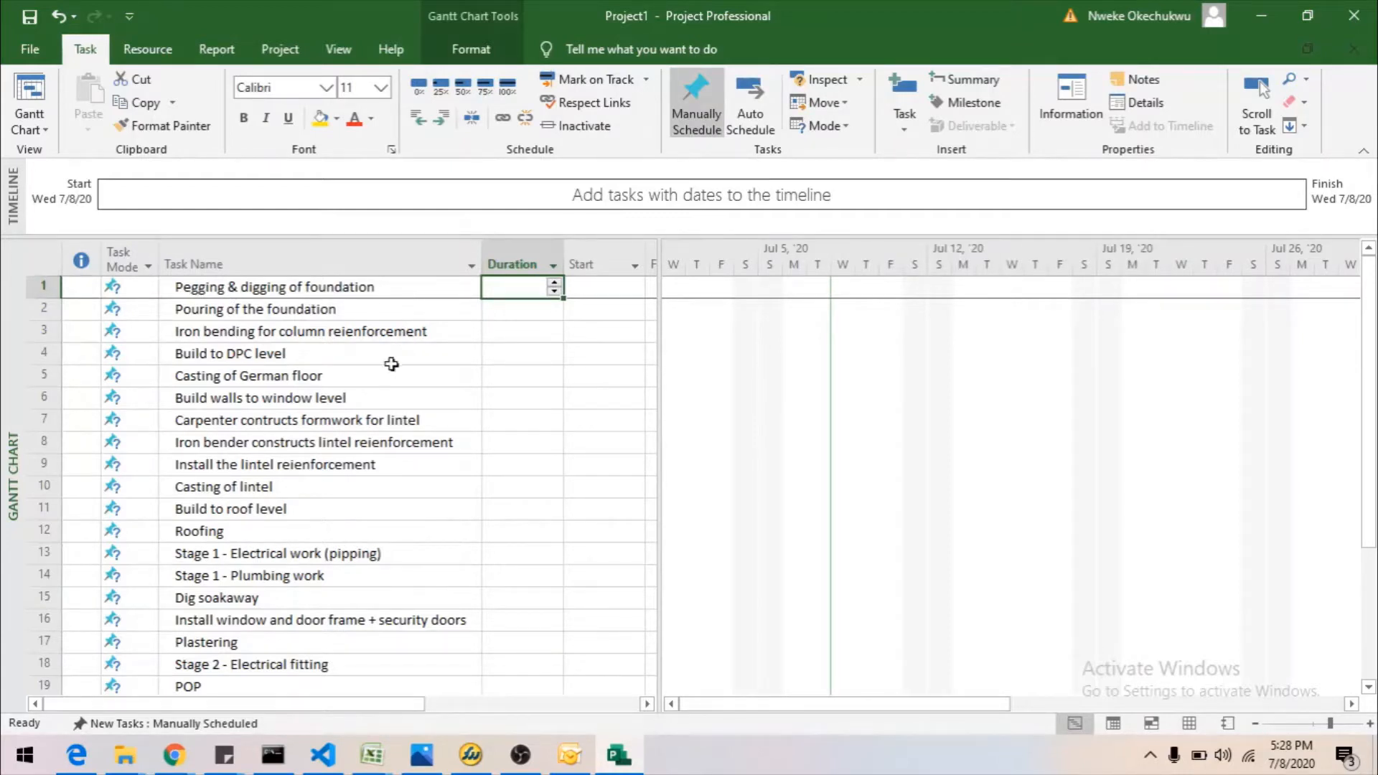
pyautogui.write('1')
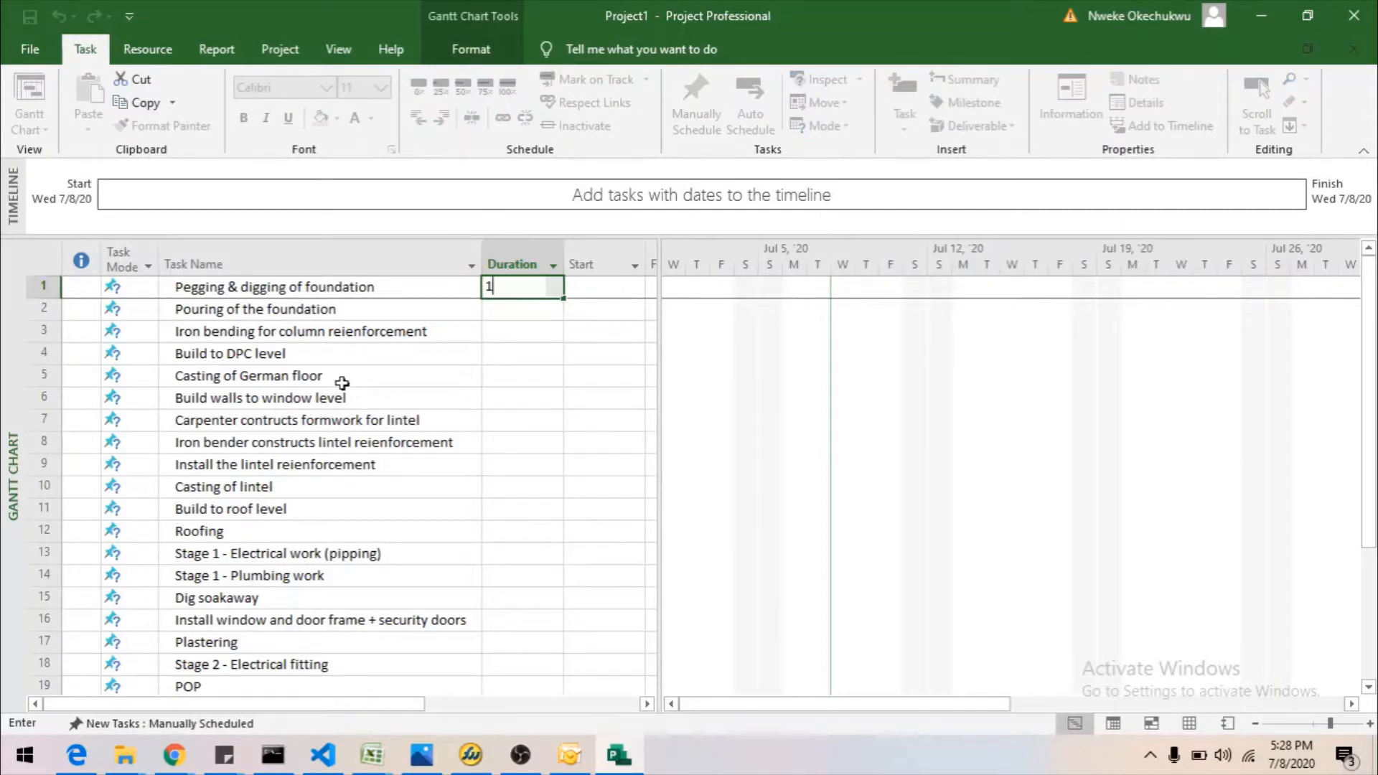
pyautogui.press('Return')
pyautogui.write('5')
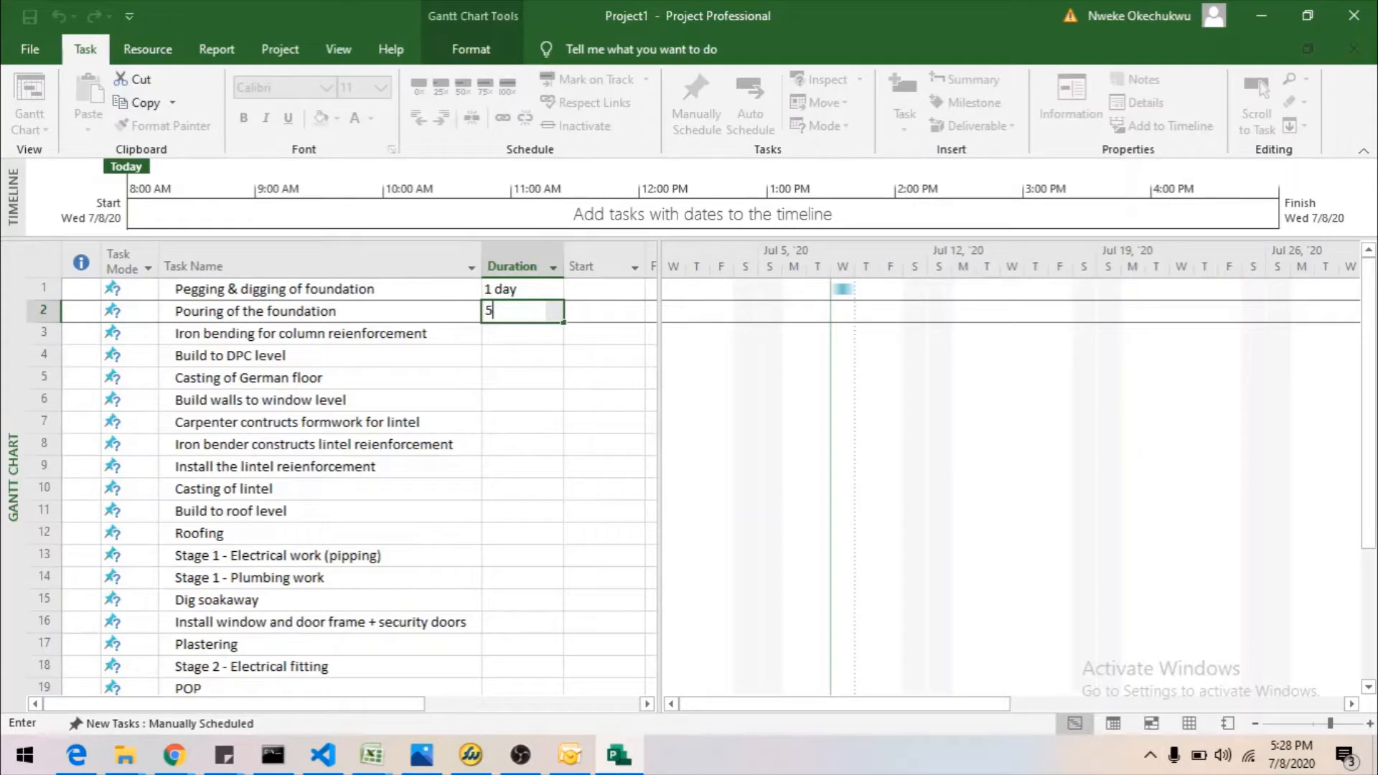
pyautogui.press('Return')
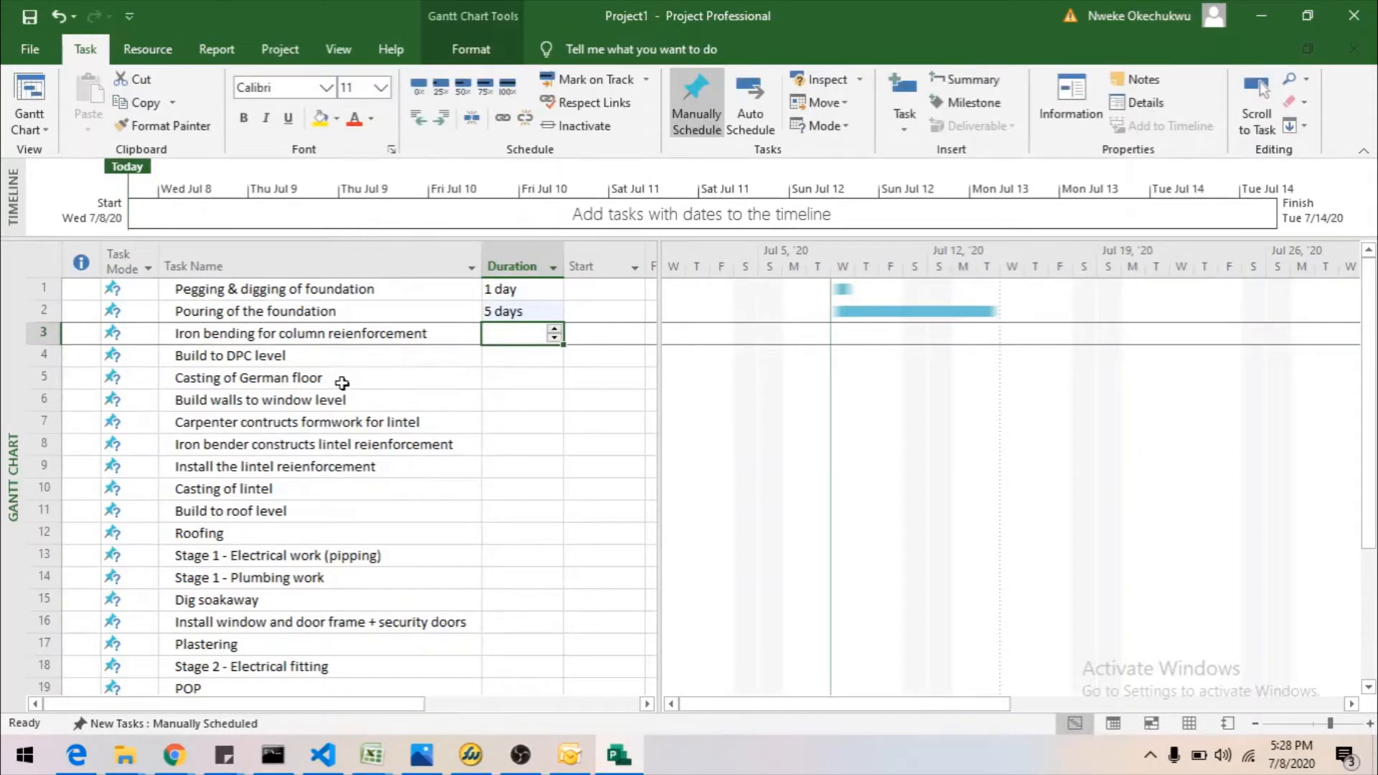
pyautogui.write('1')
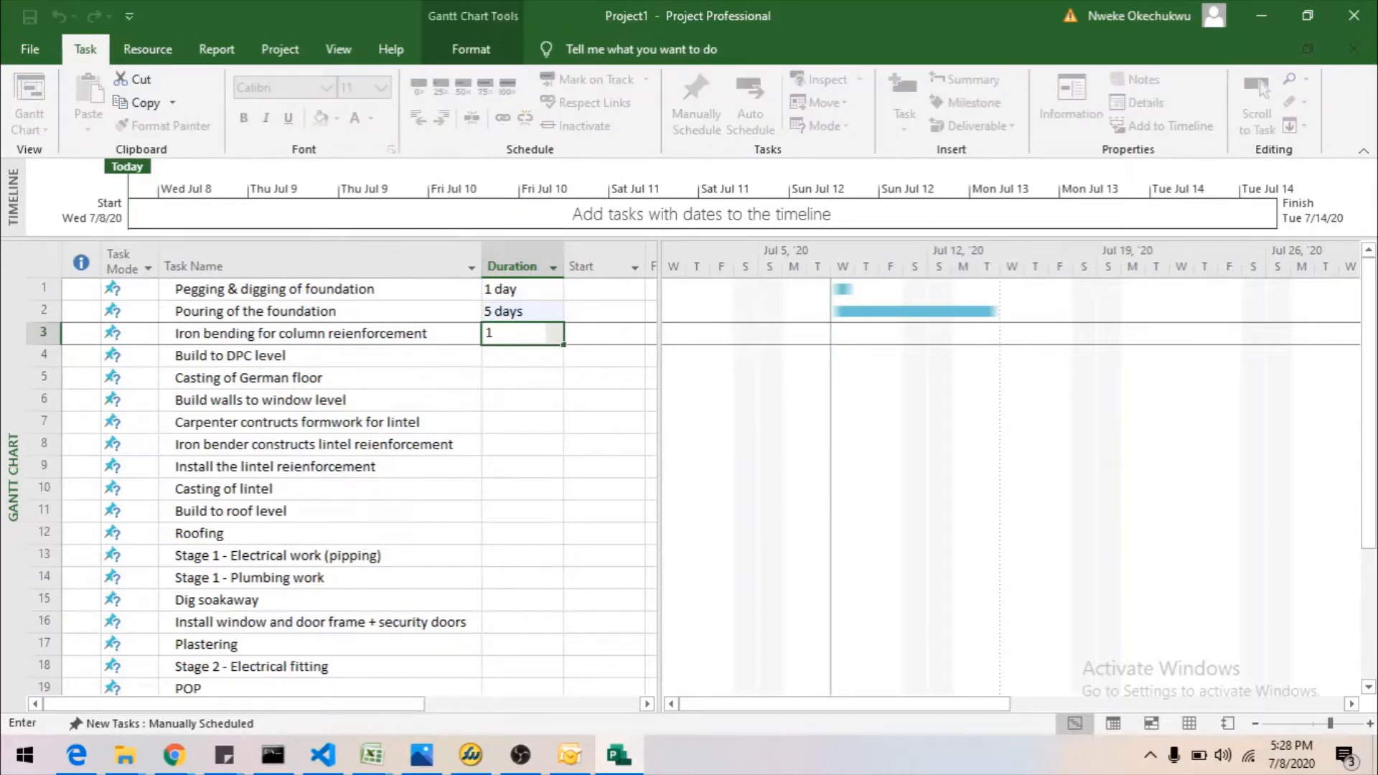
pyautogui.press('Return')
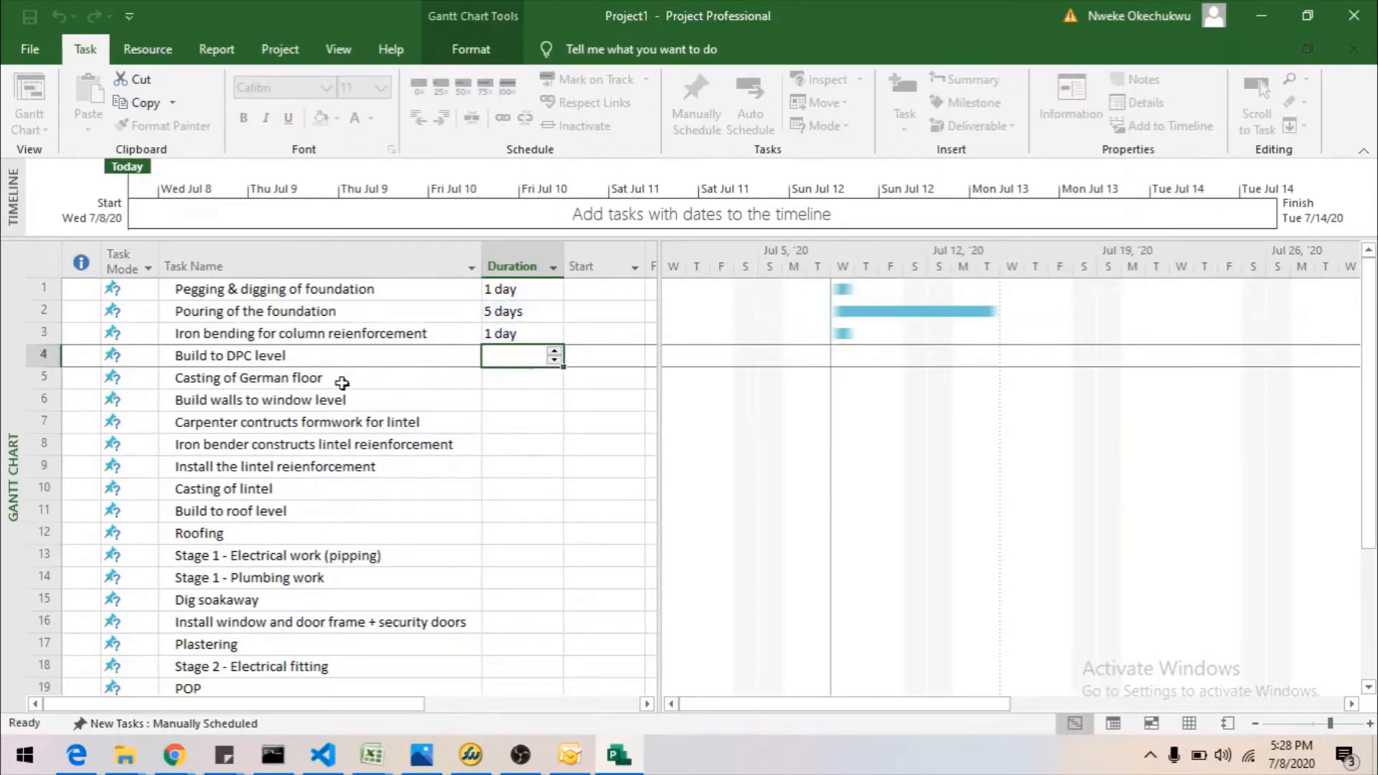
# Set the durations of Build to DPC level, Casting of German floor and Build walls to window level to 3, 2 and 7 days.
pyautogui.write('3')
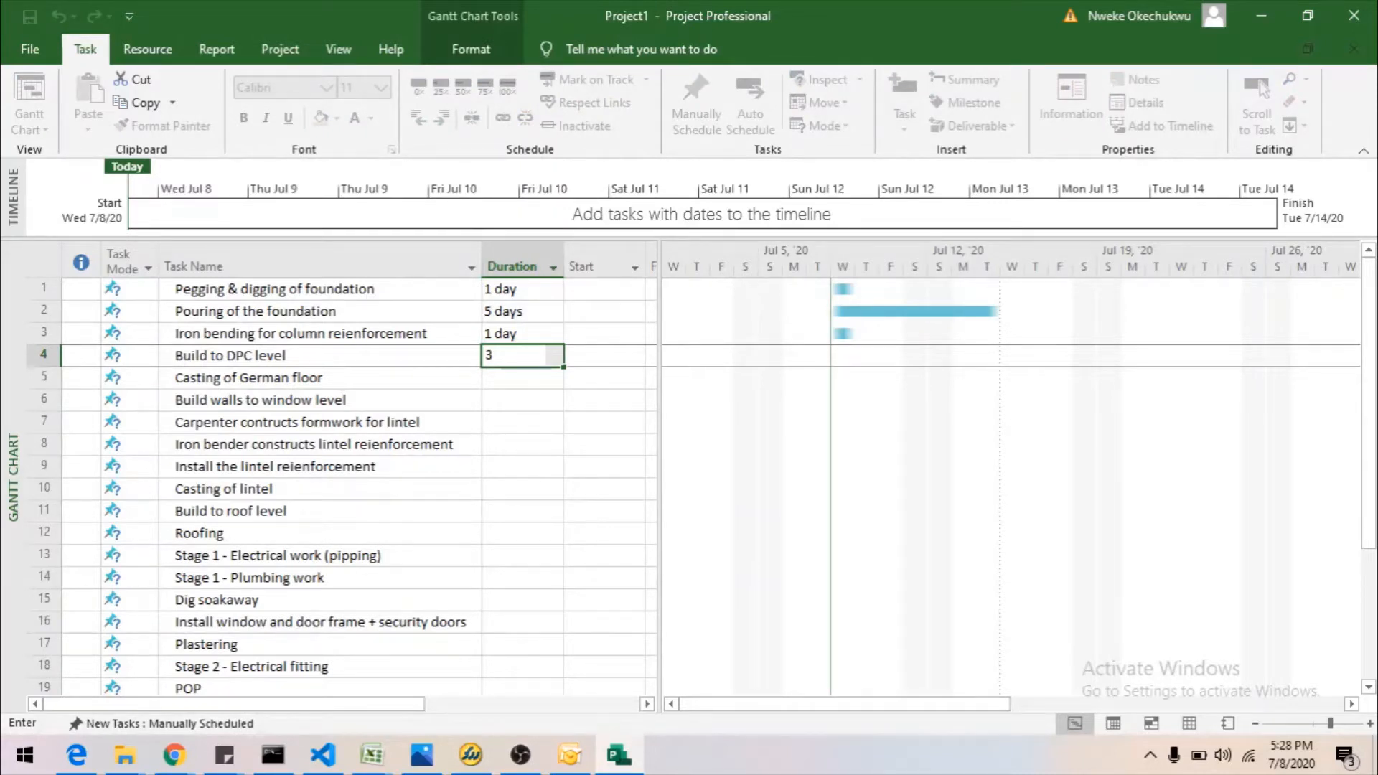
pyautogui.press('Return')
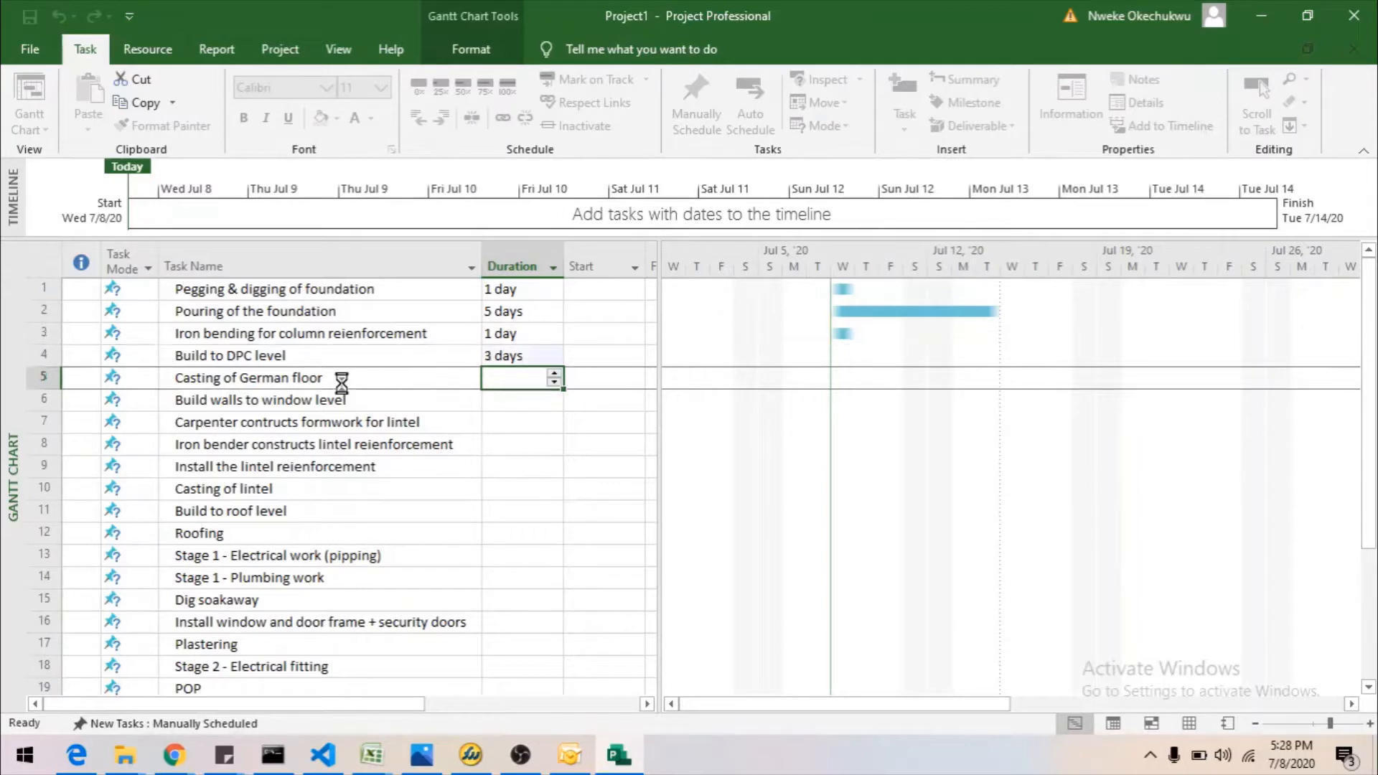
pyautogui.write('2')
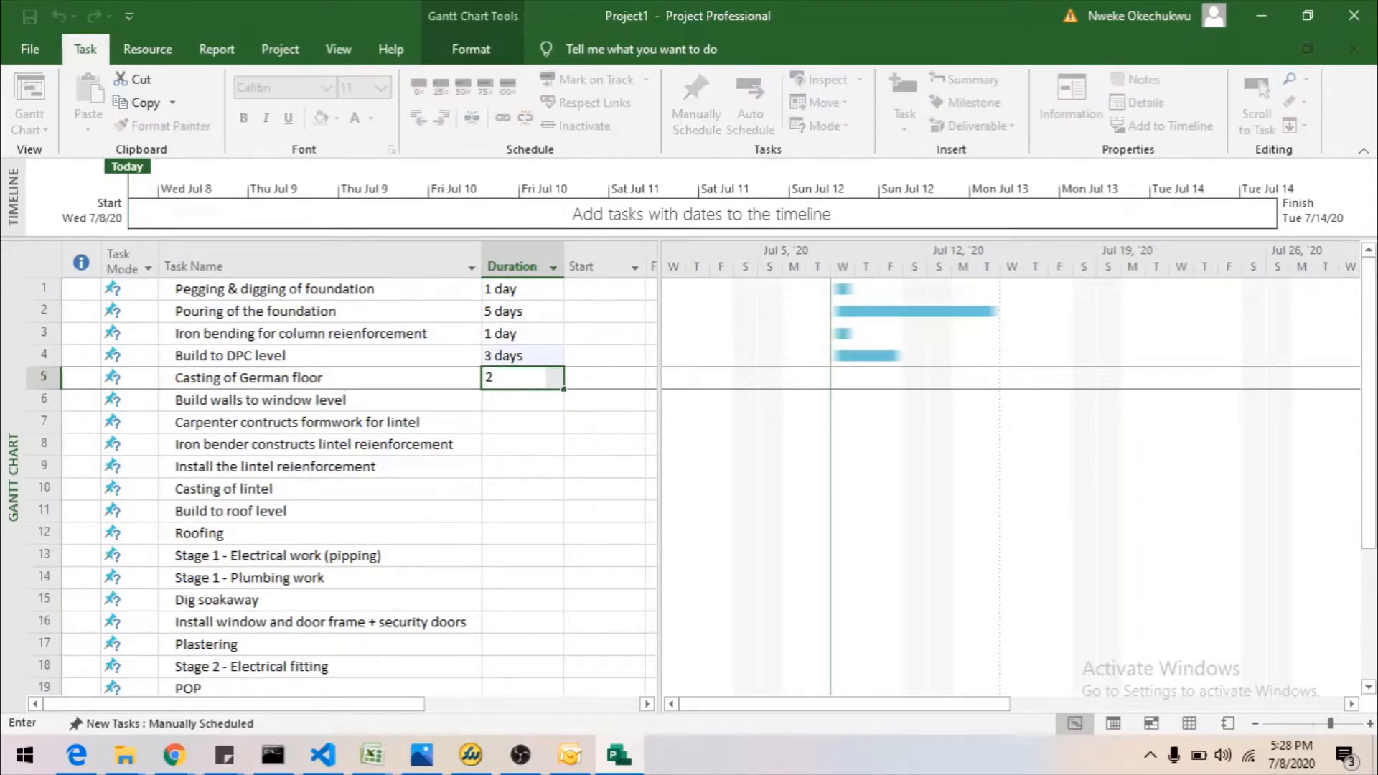
pyautogui.press('Return')
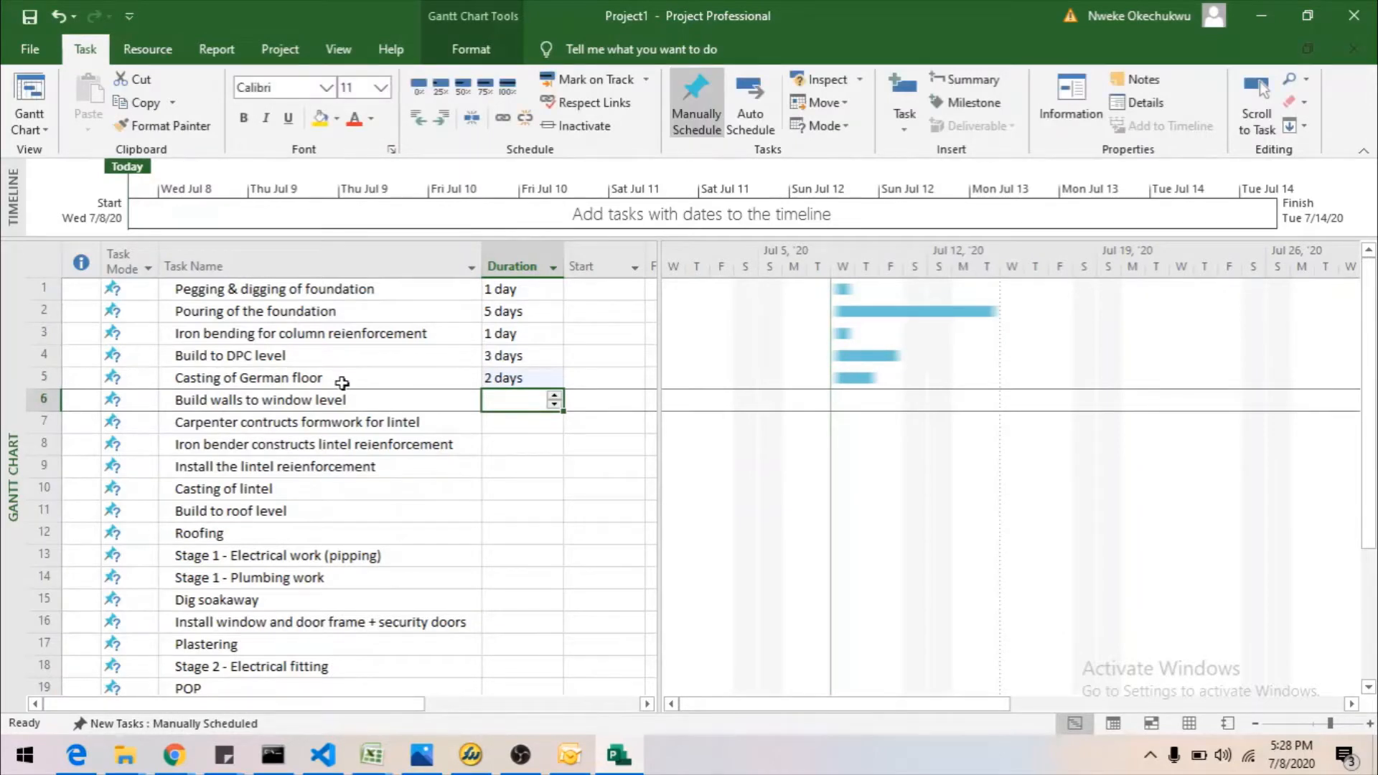
pyautogui.write('7')
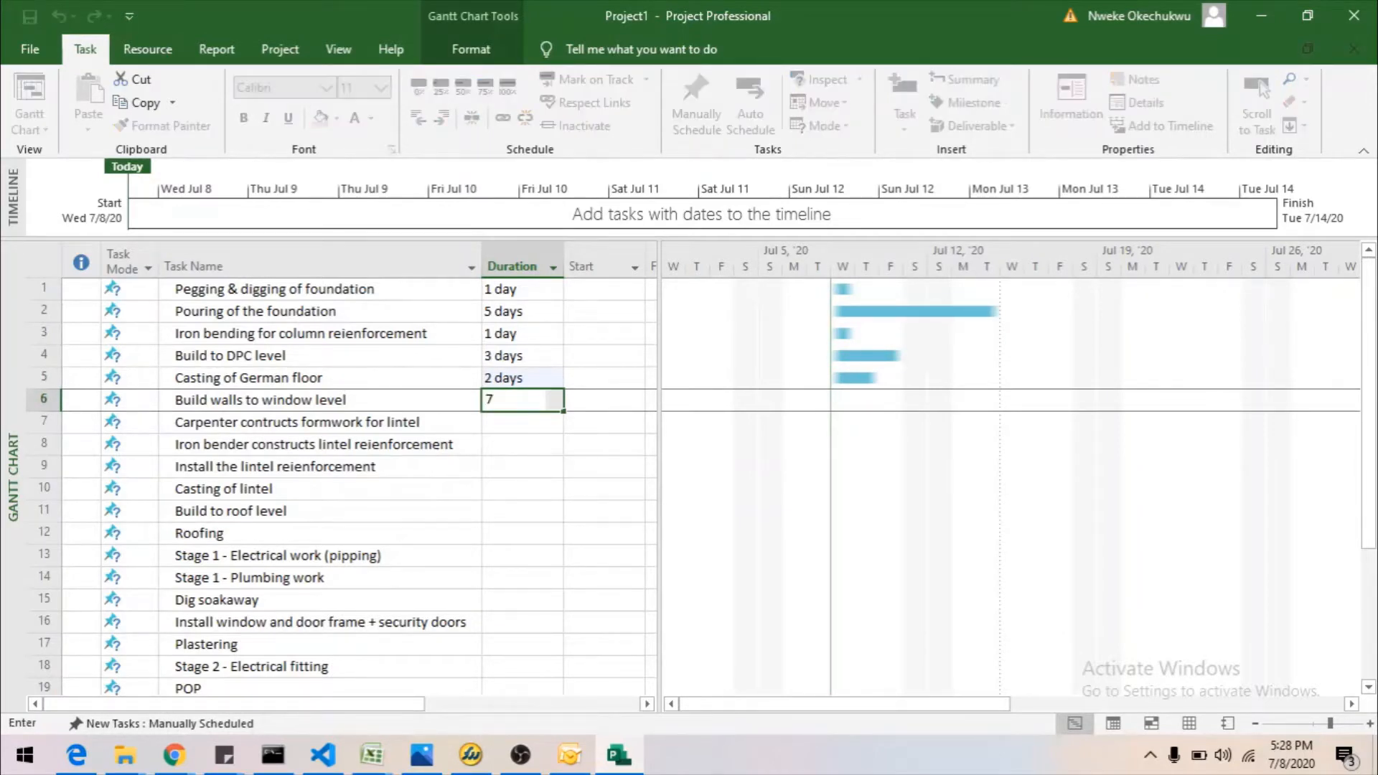
pyautogui.press('Return')
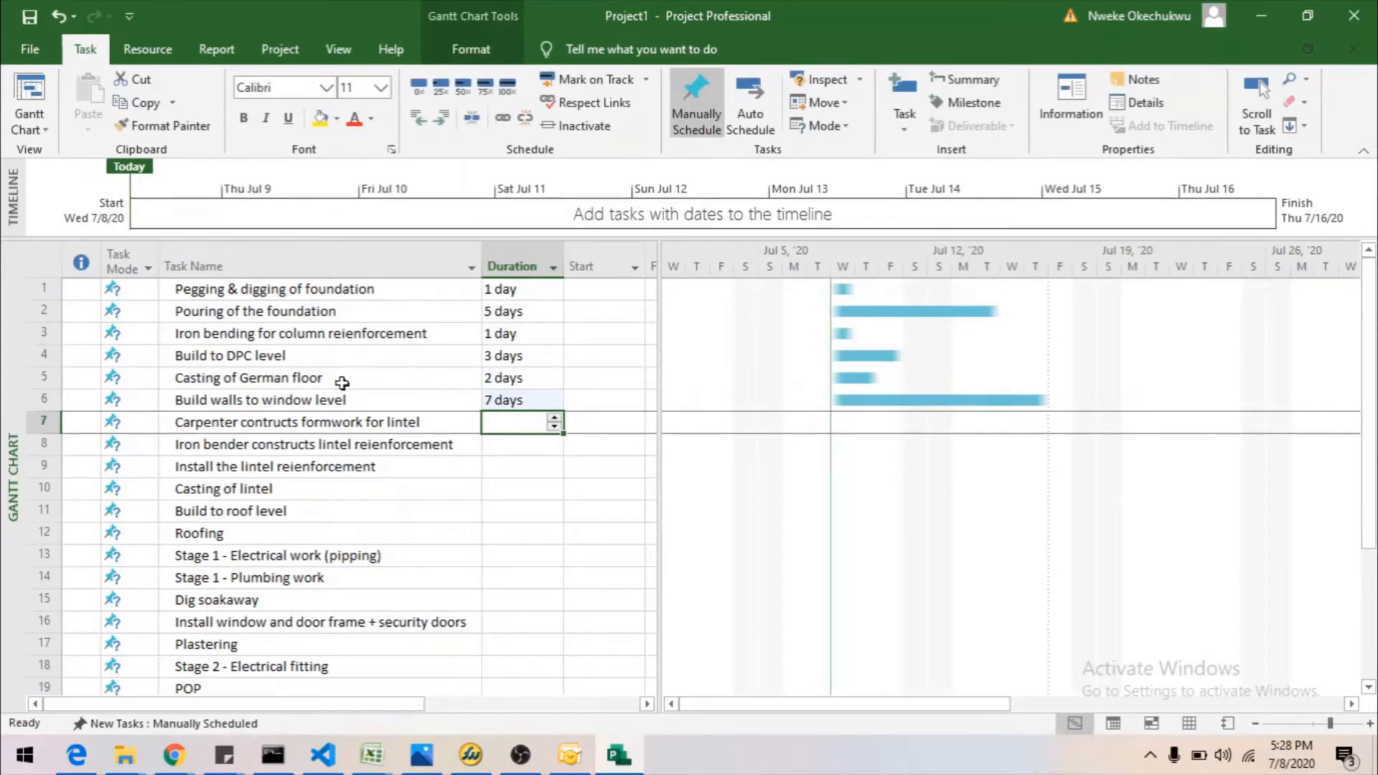
# Set the lintel formwork construction to 2 days, and the lintel reinforcement construction and installation to 1 day each.
pyautogui.write('2')
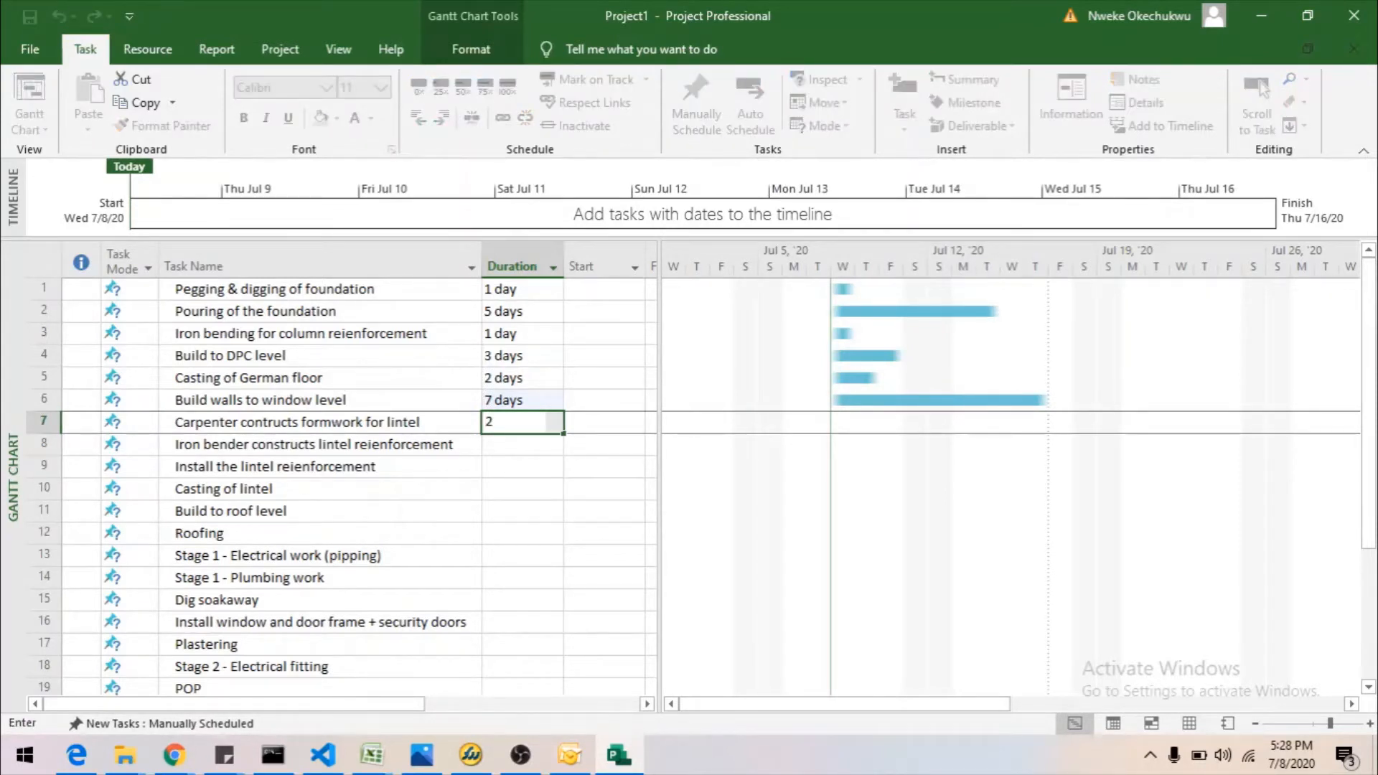
pyautogui.press('Return')
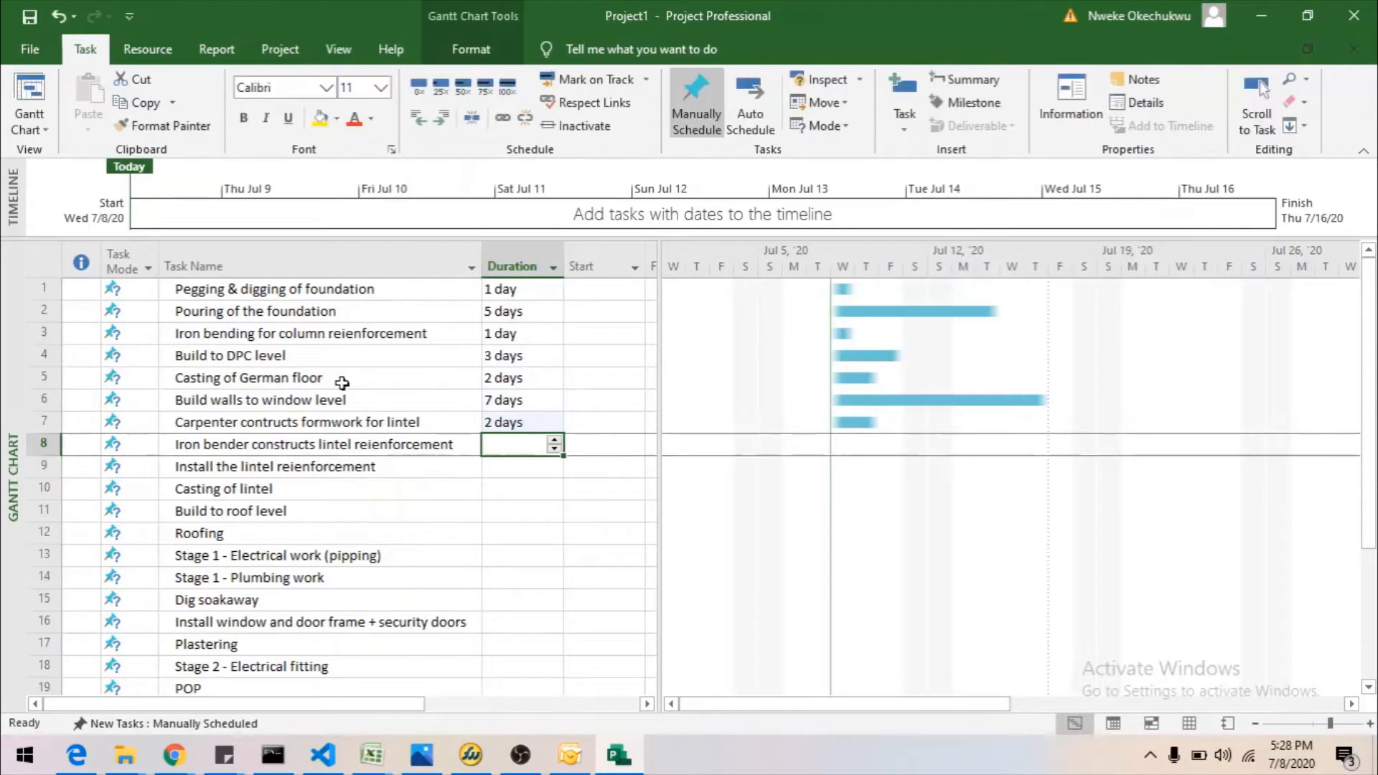
pyautogui.write('1')
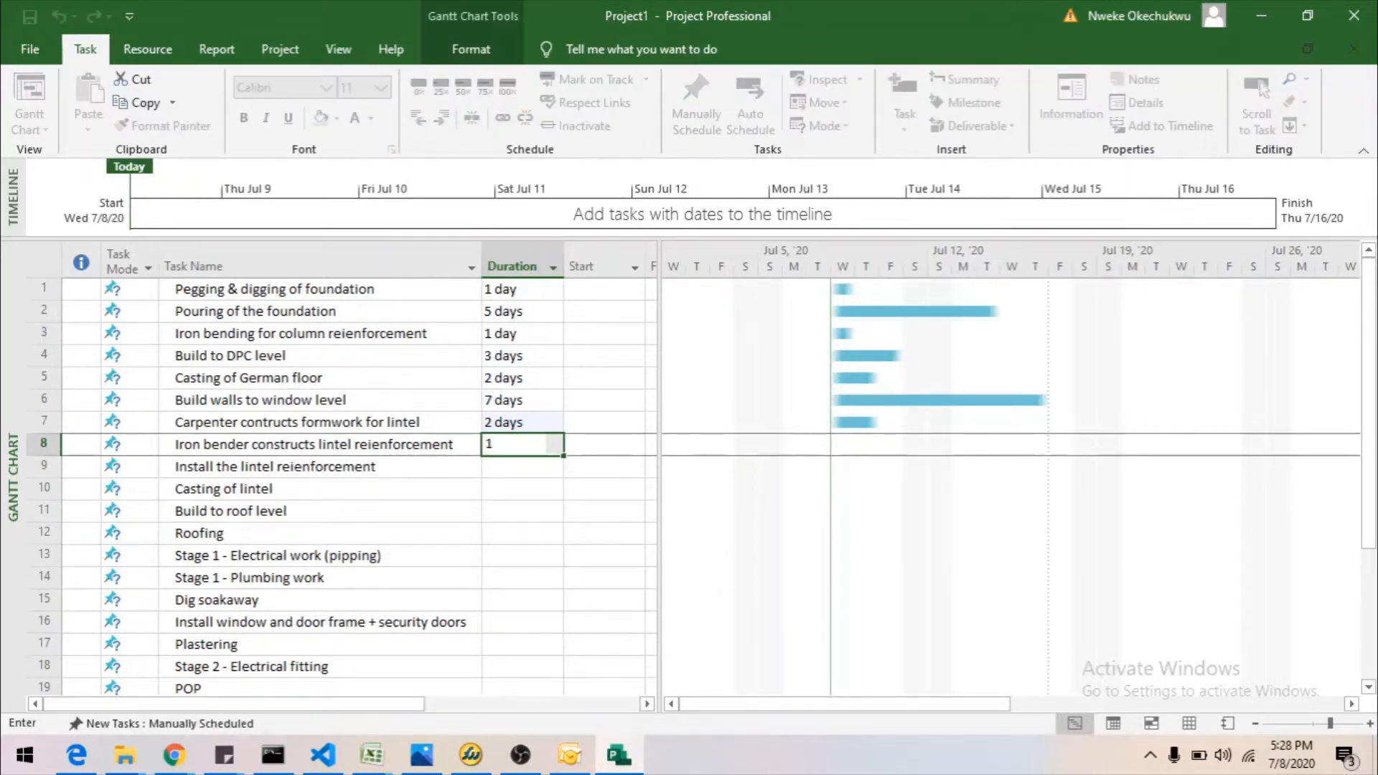
pyautogui.press('Return')
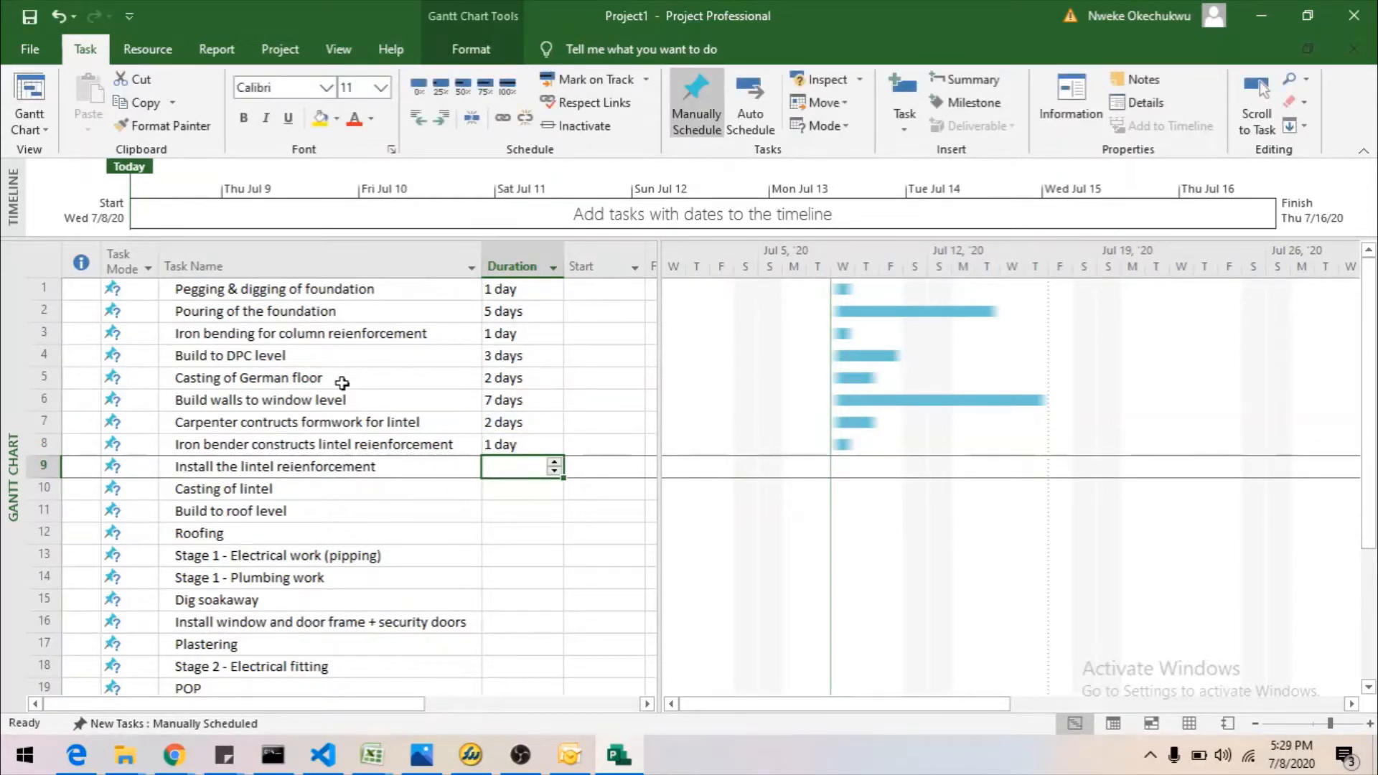
pyautogui.write('1')
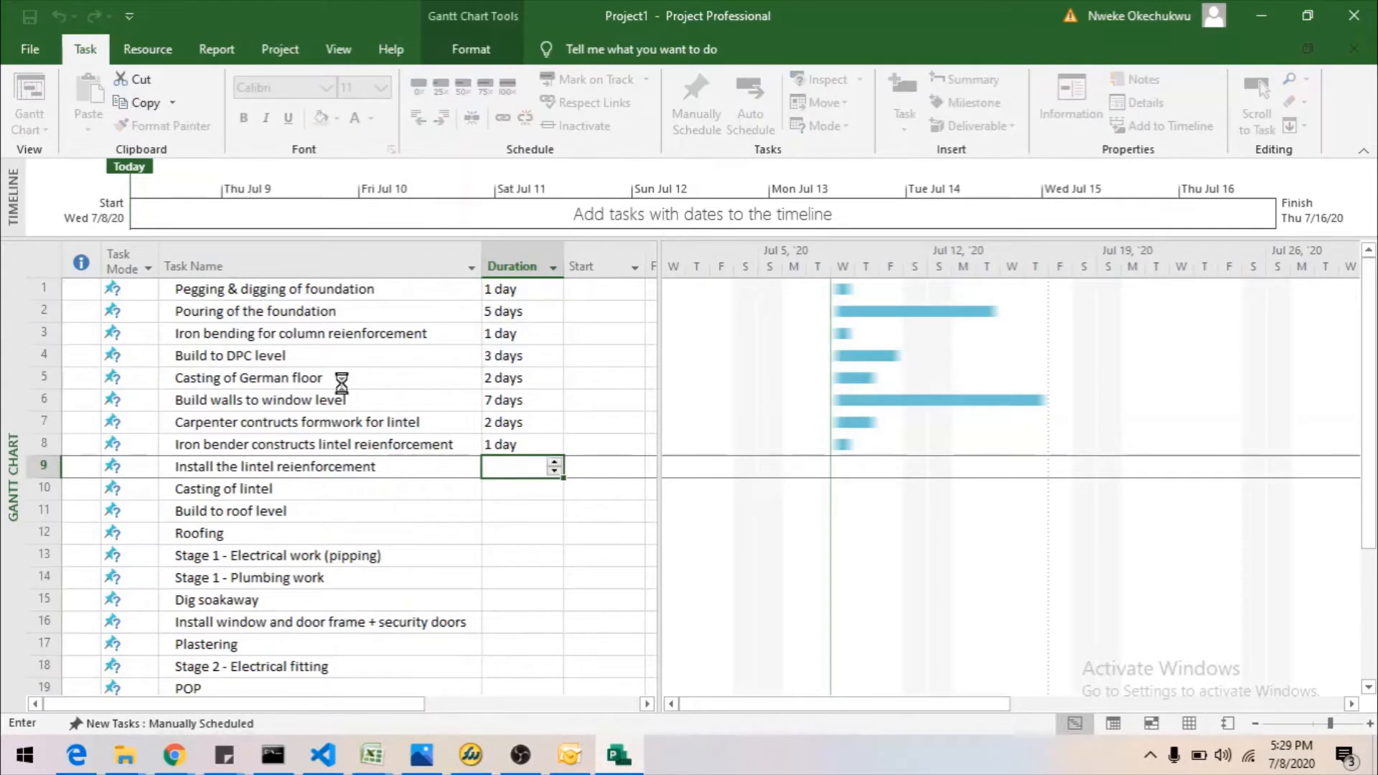
pyautogui.press('Return')
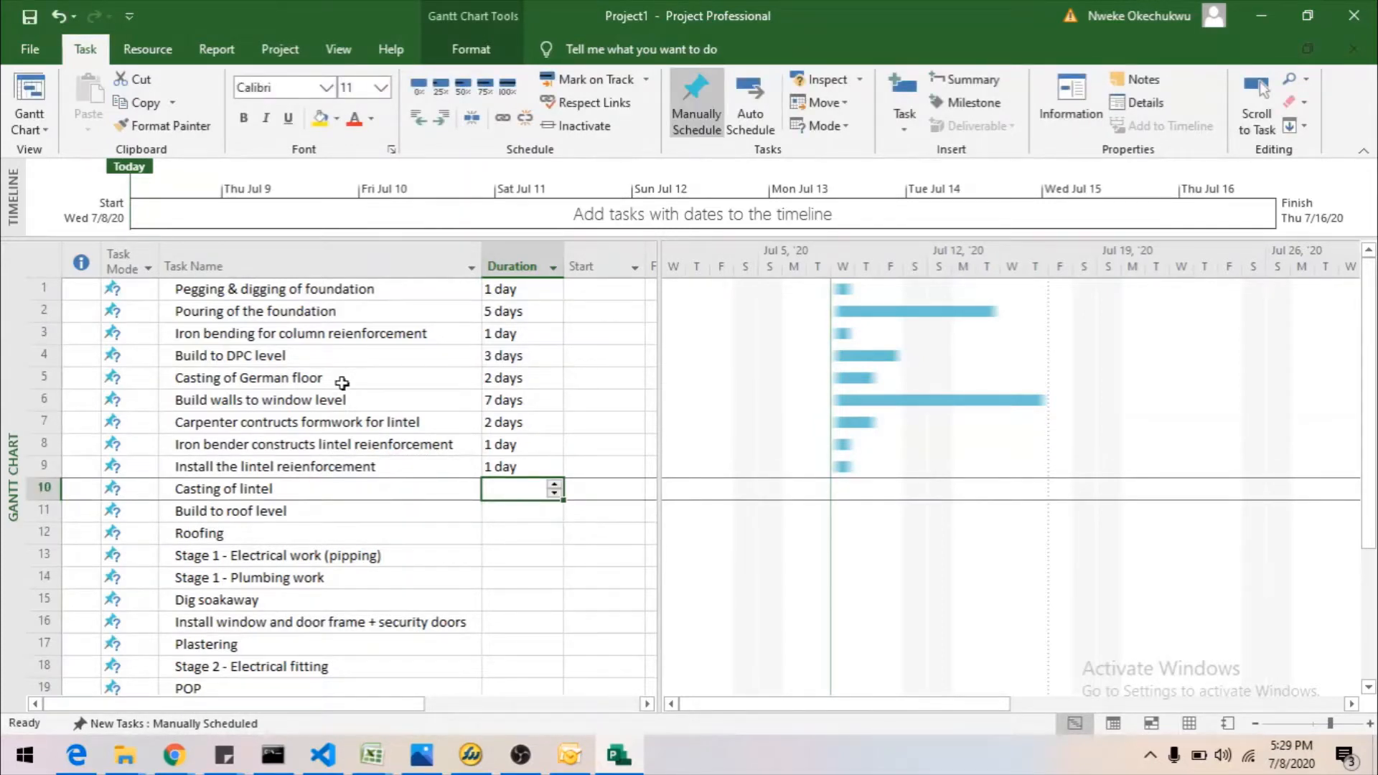
# Set the durations of Casting of lintel, Build to roof level and Roofing to 4, 2 and 5 days.
pyautogui.write('4')
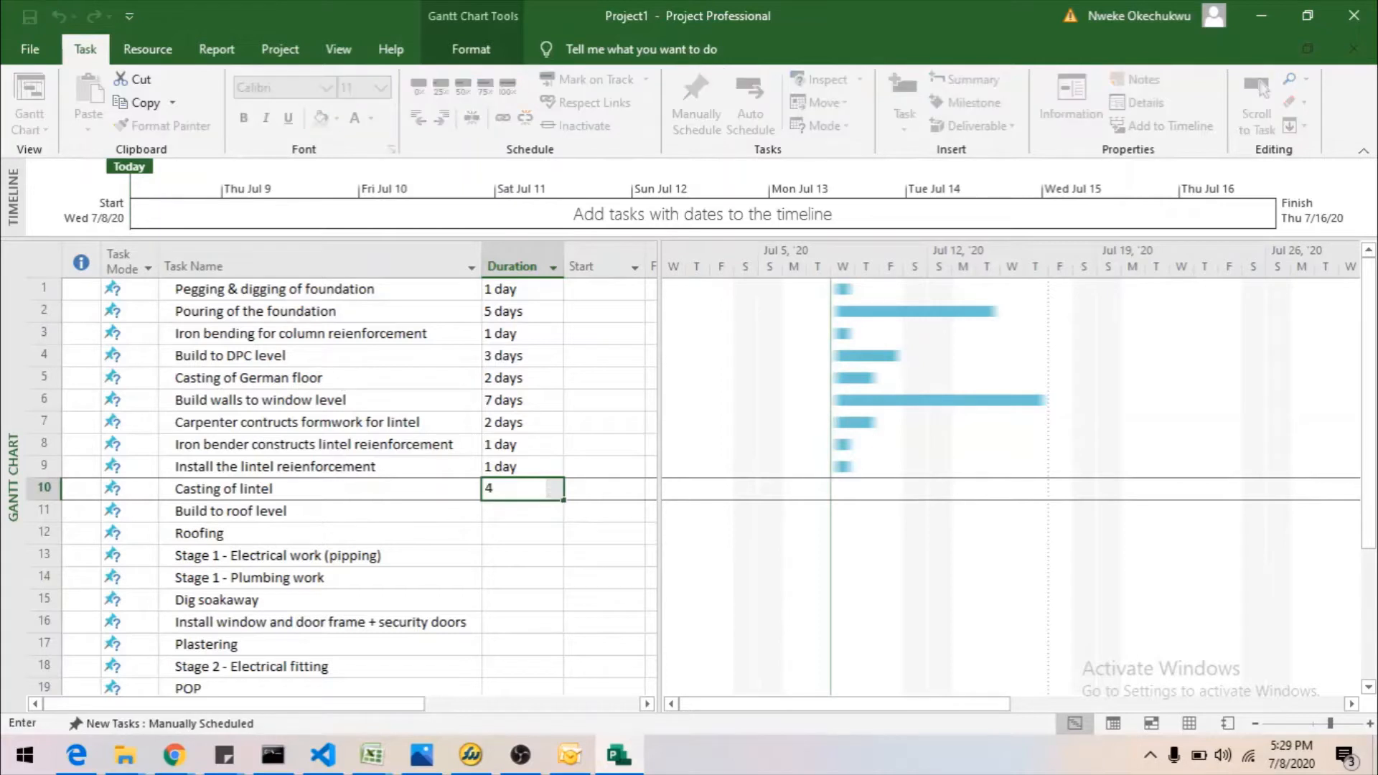
pyautogui.press('Return')
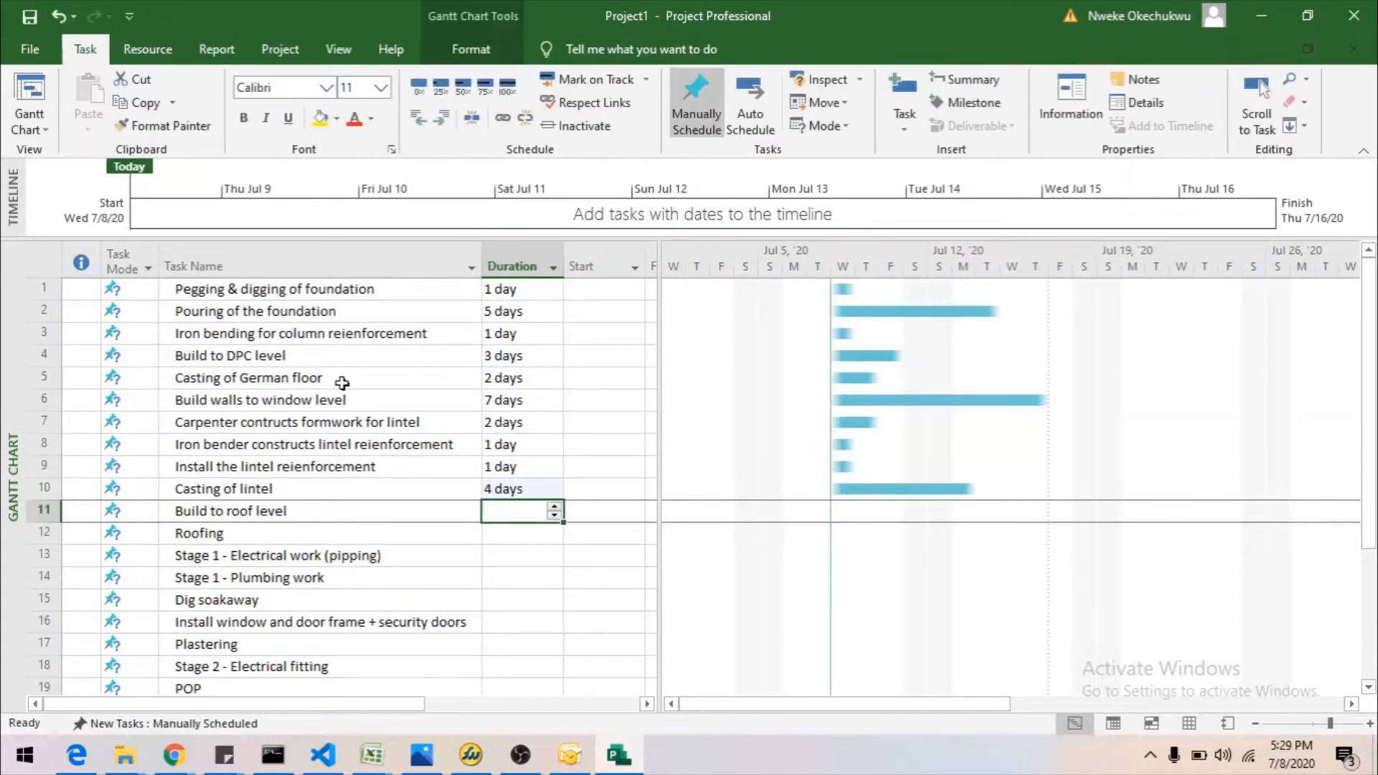
pyautogui.write('2')
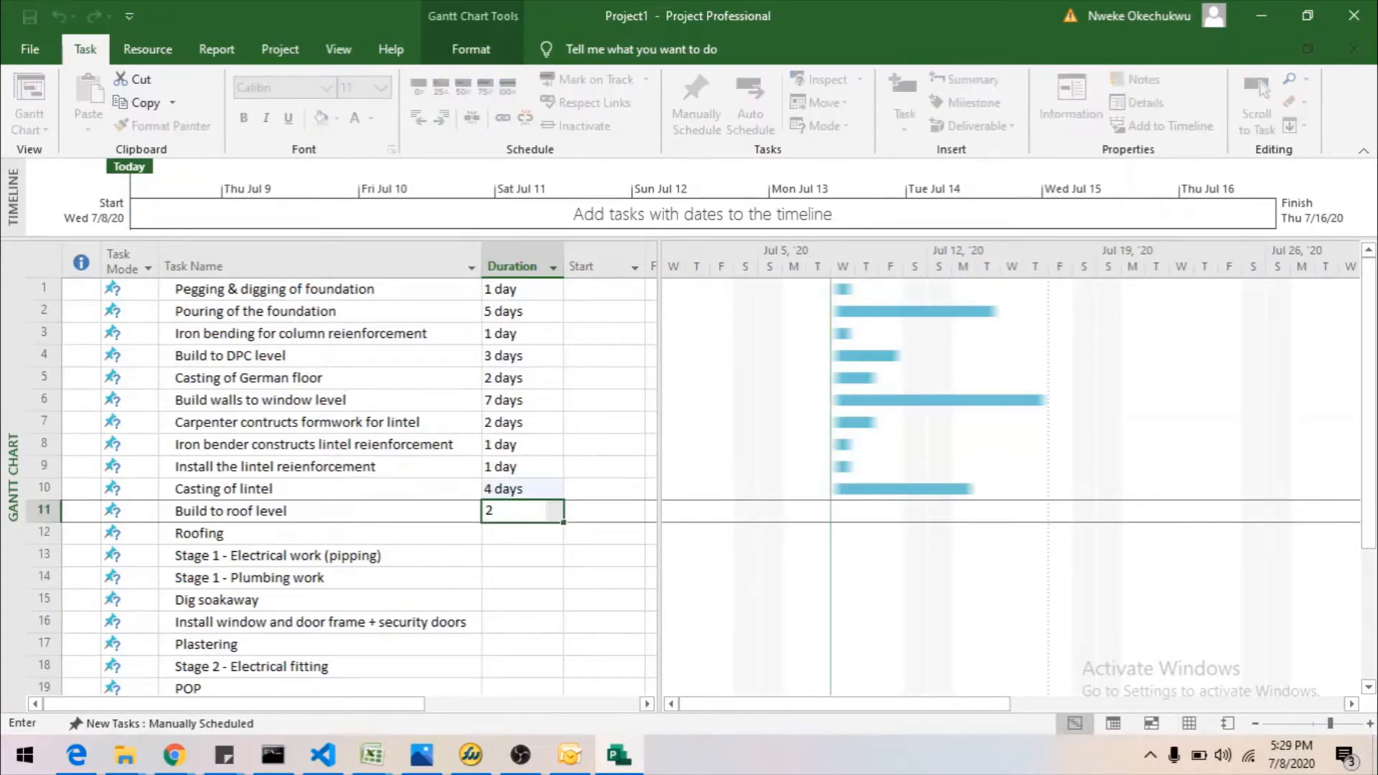
pyautogui.press('Return')
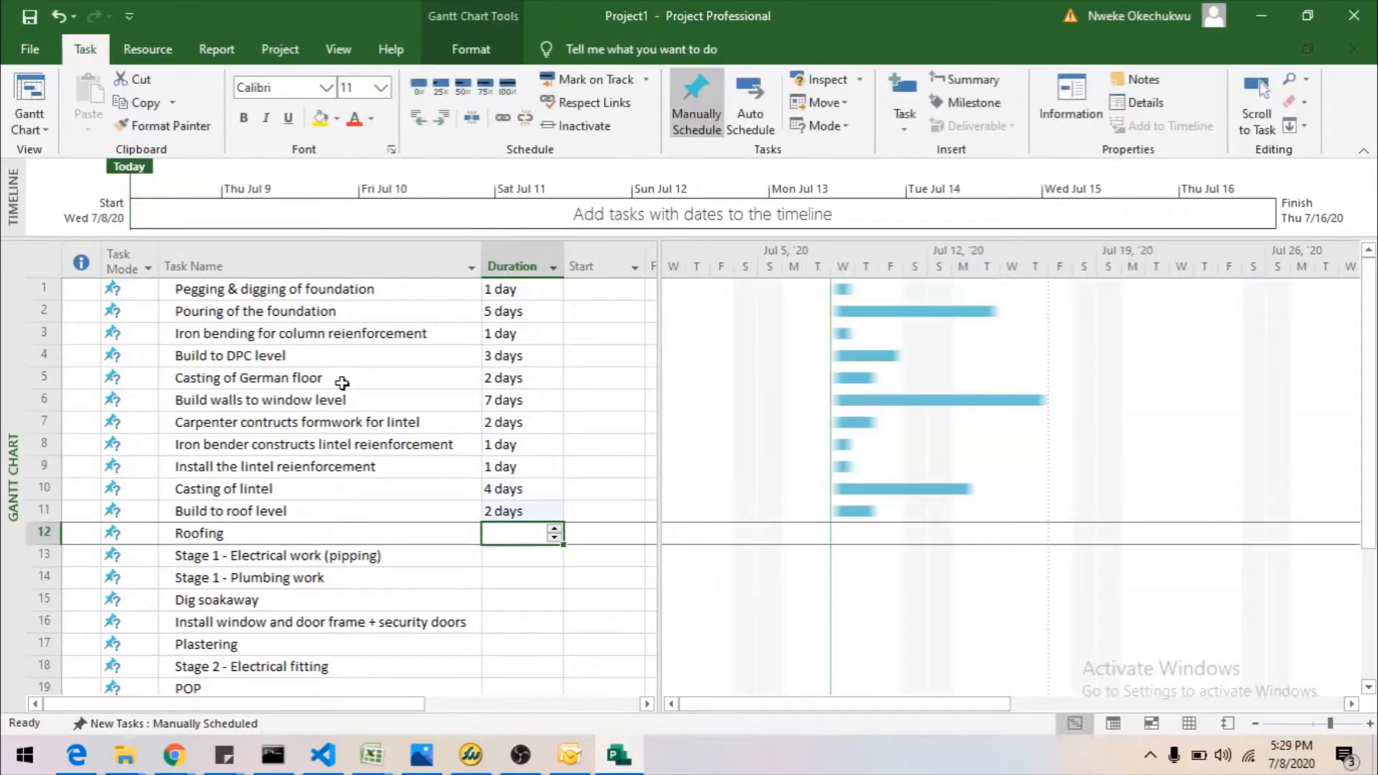
pyautogui.write('5')
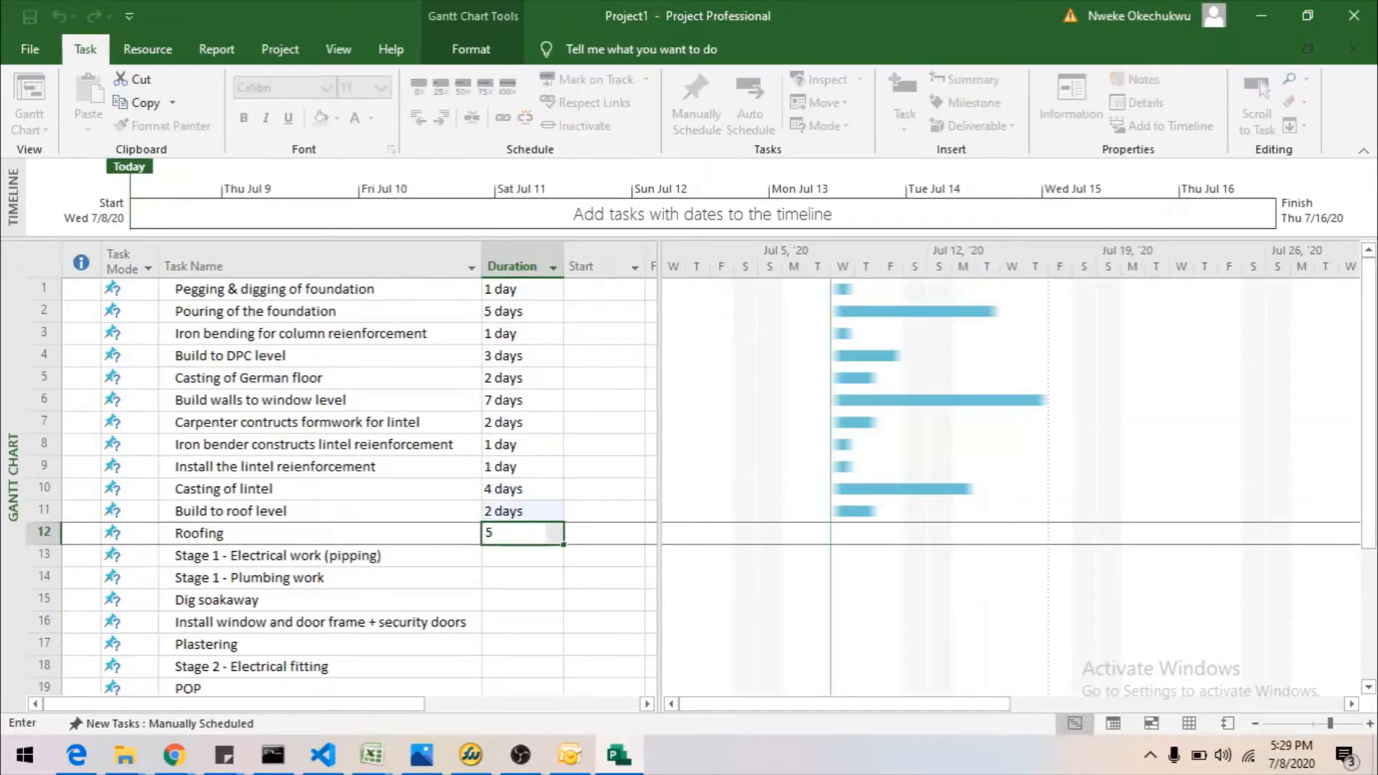
pyautogui.press('Return')
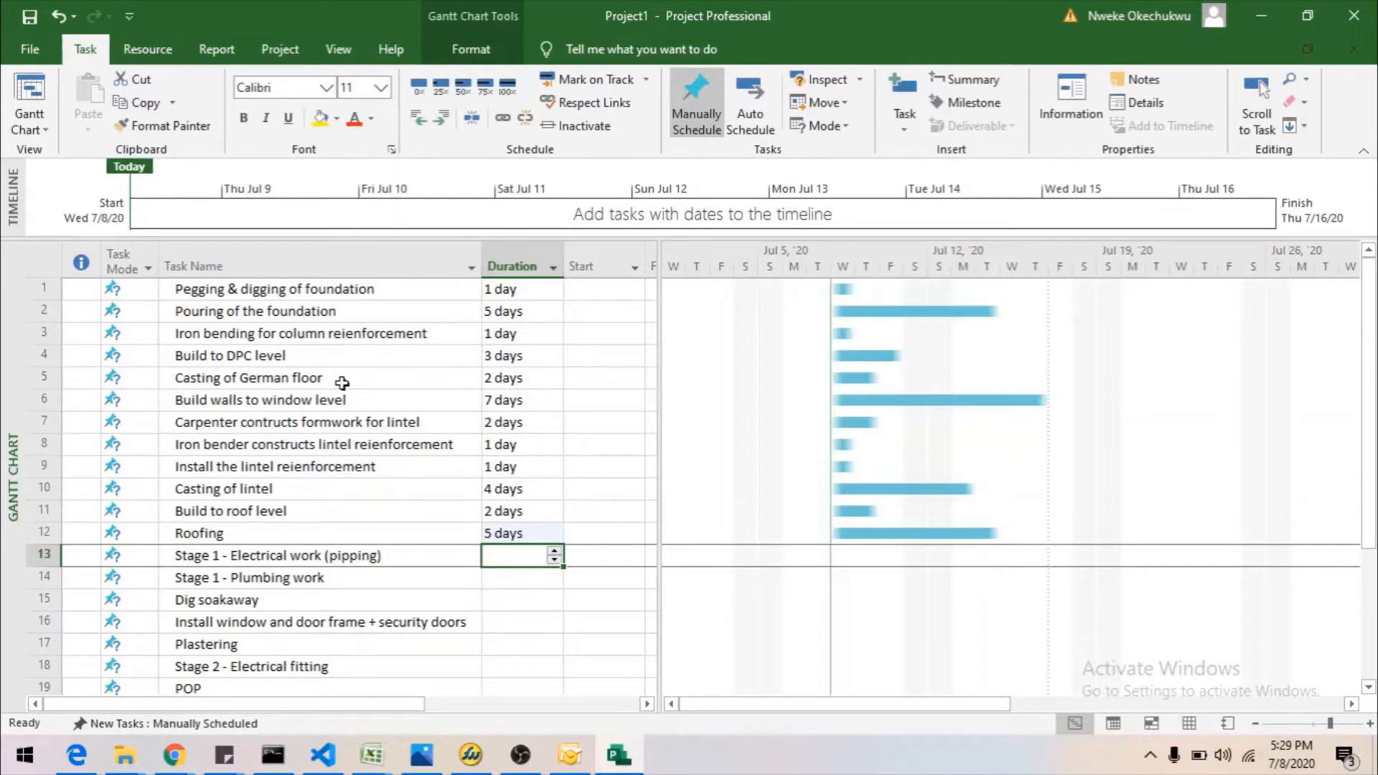
# Set the durations of the Stage 1 electrical work, Stage 1 plumbing work and Dig soakaway to 4, 5 and 3 days.
pyautogui.write('4')
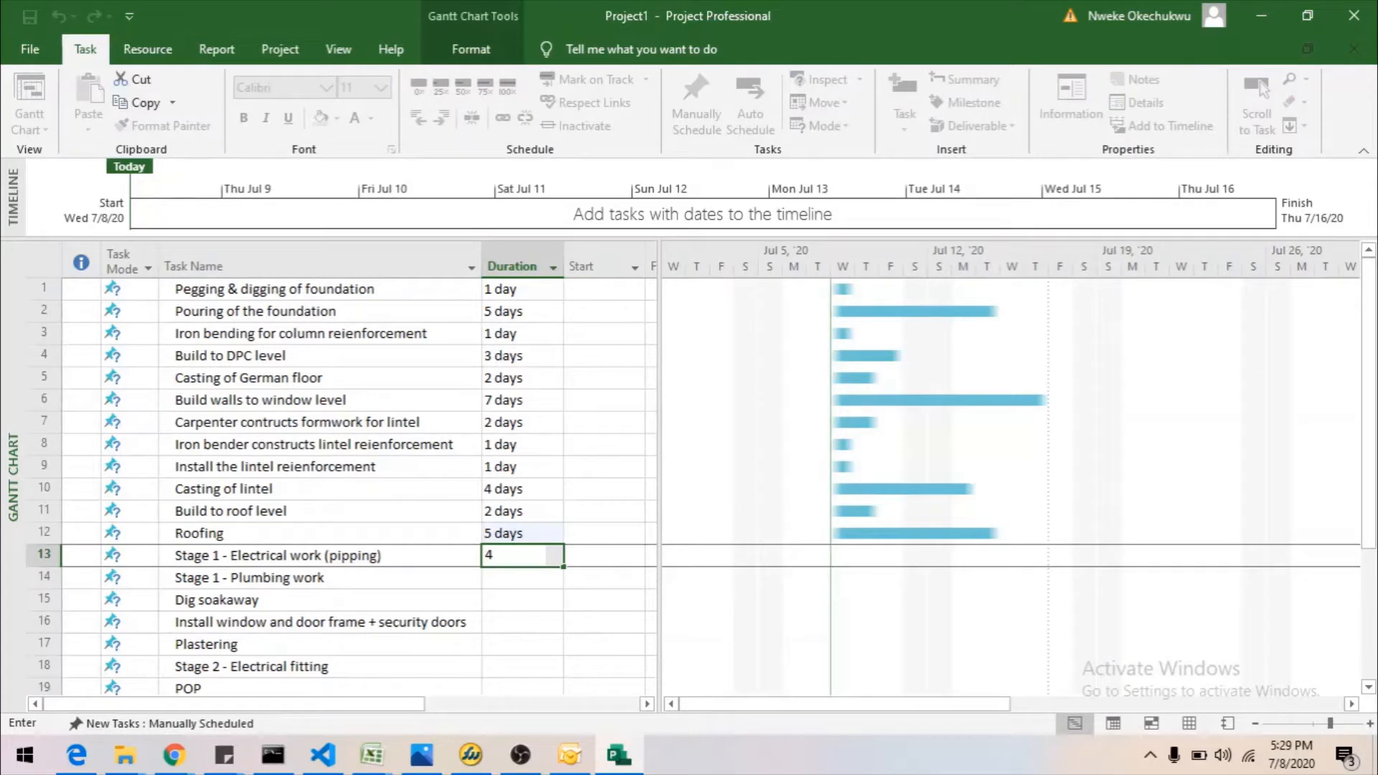
pyautogui.press('Return')
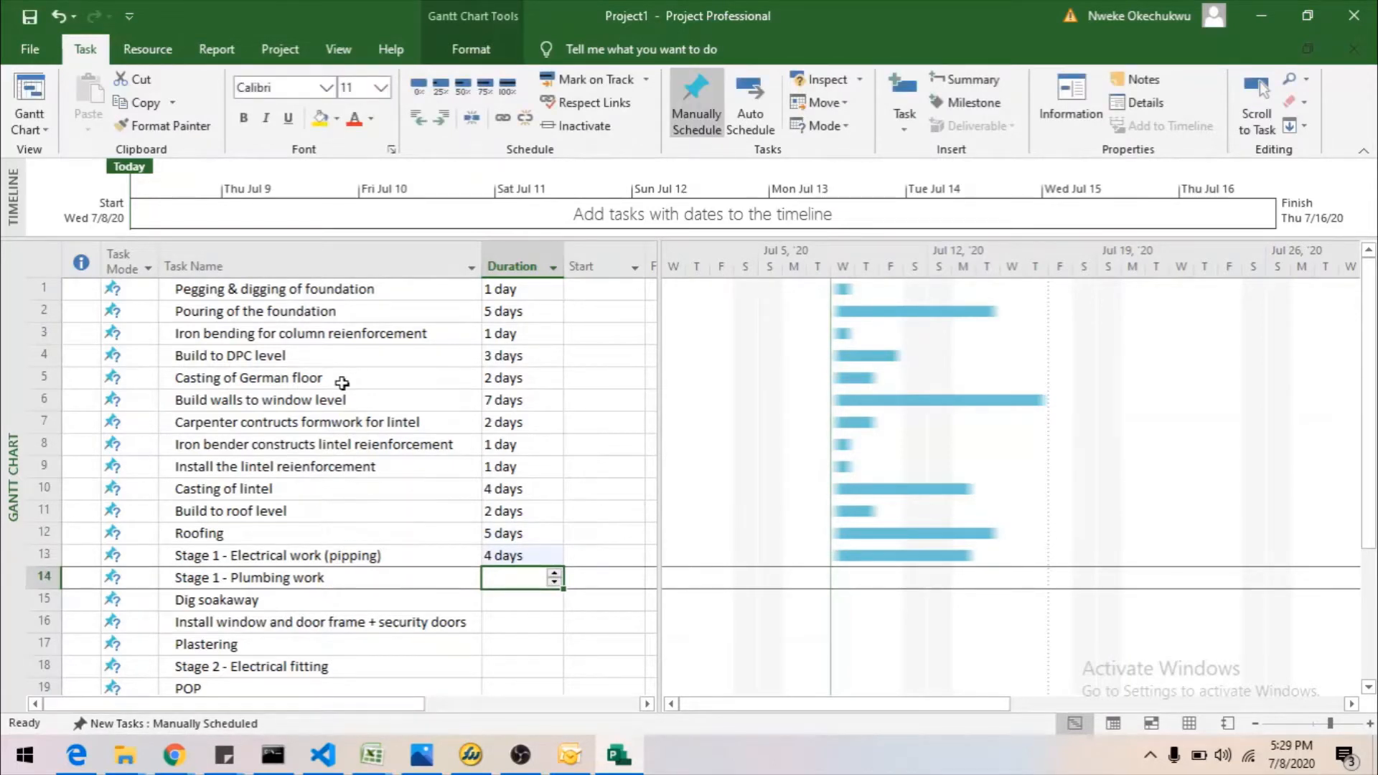
pyautogui.write('5')
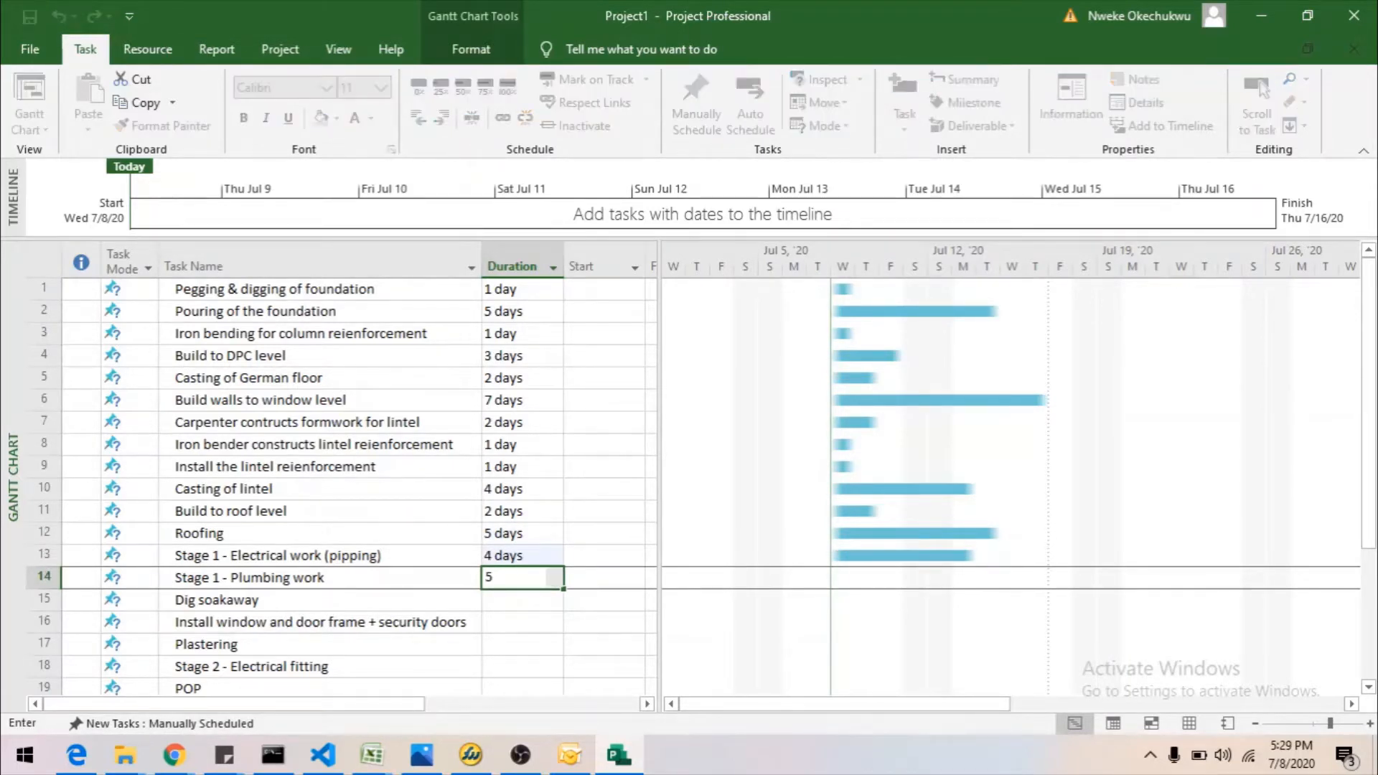
pyautogui.press('Return')
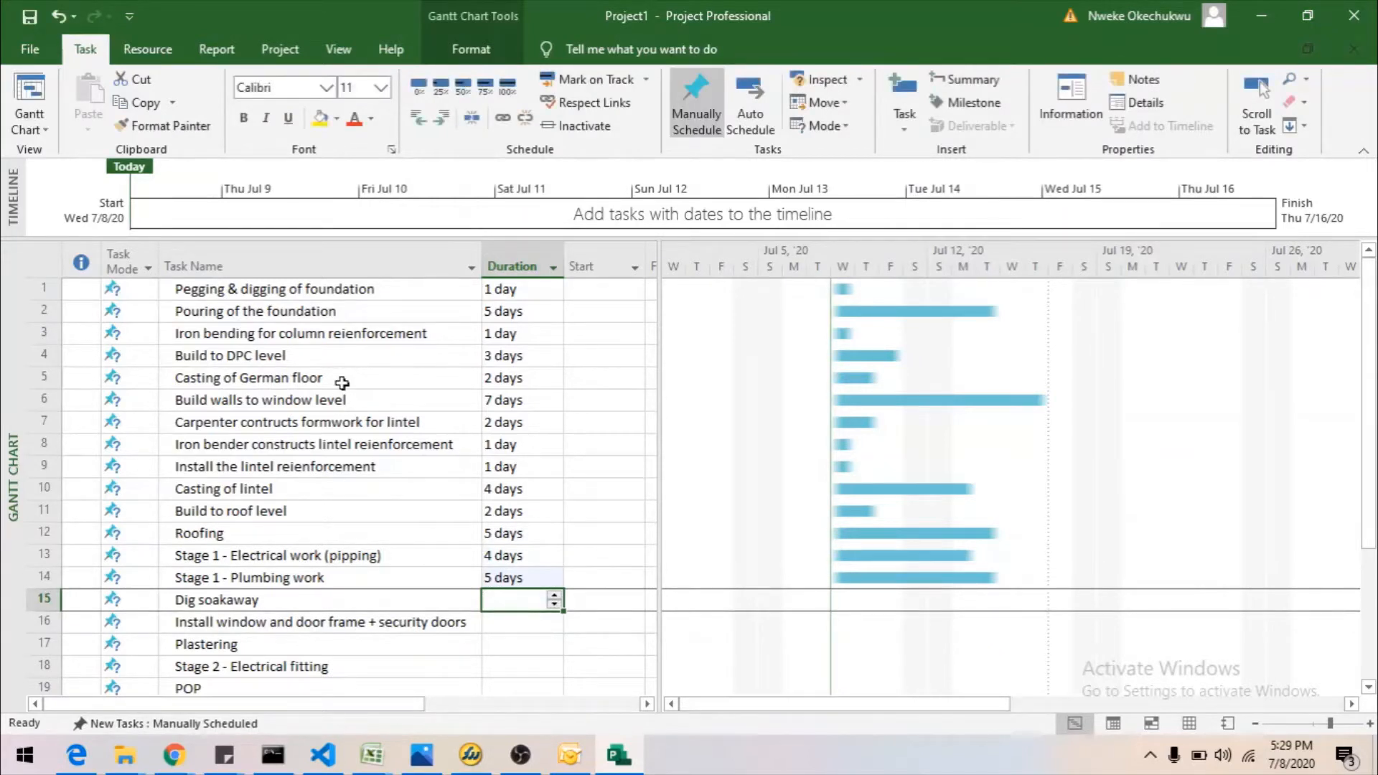
pyautogui.write('3')
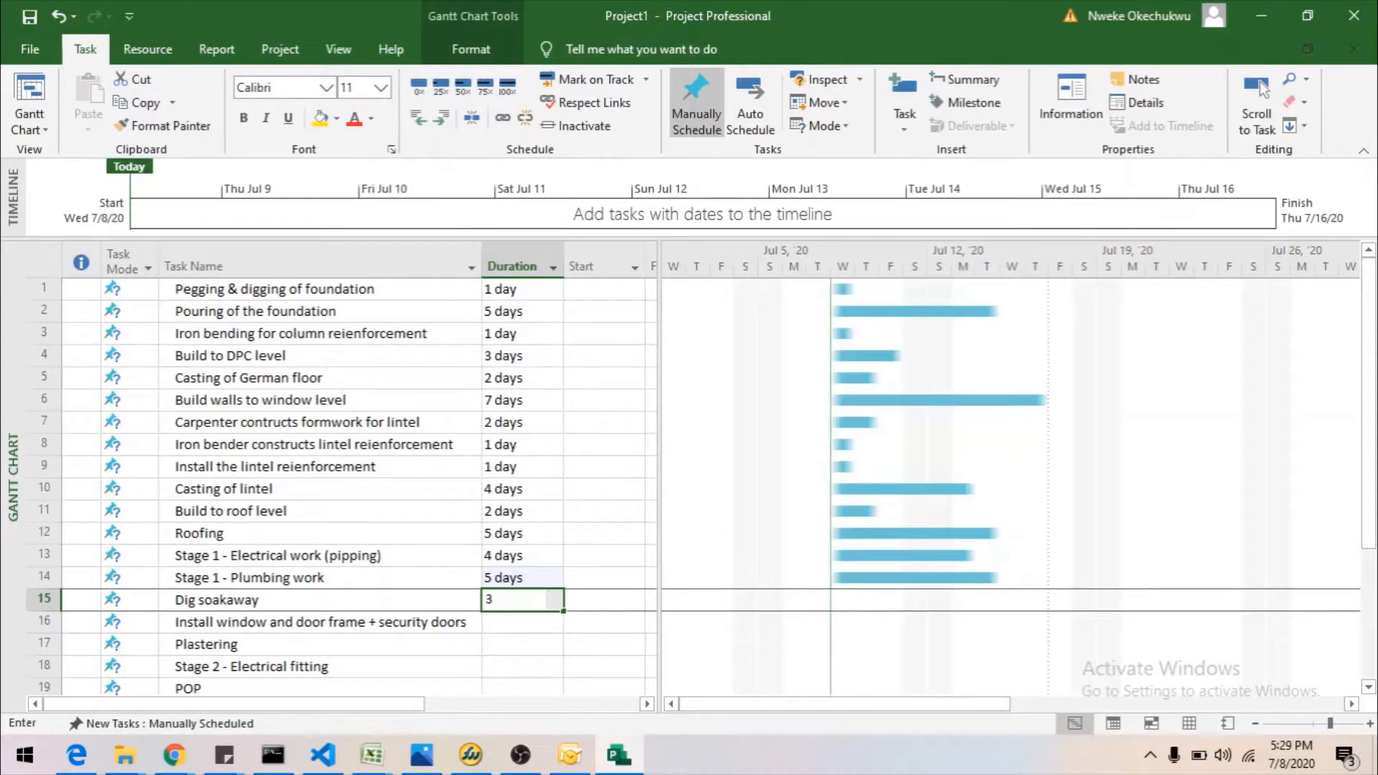
pyautogui.press('Return')
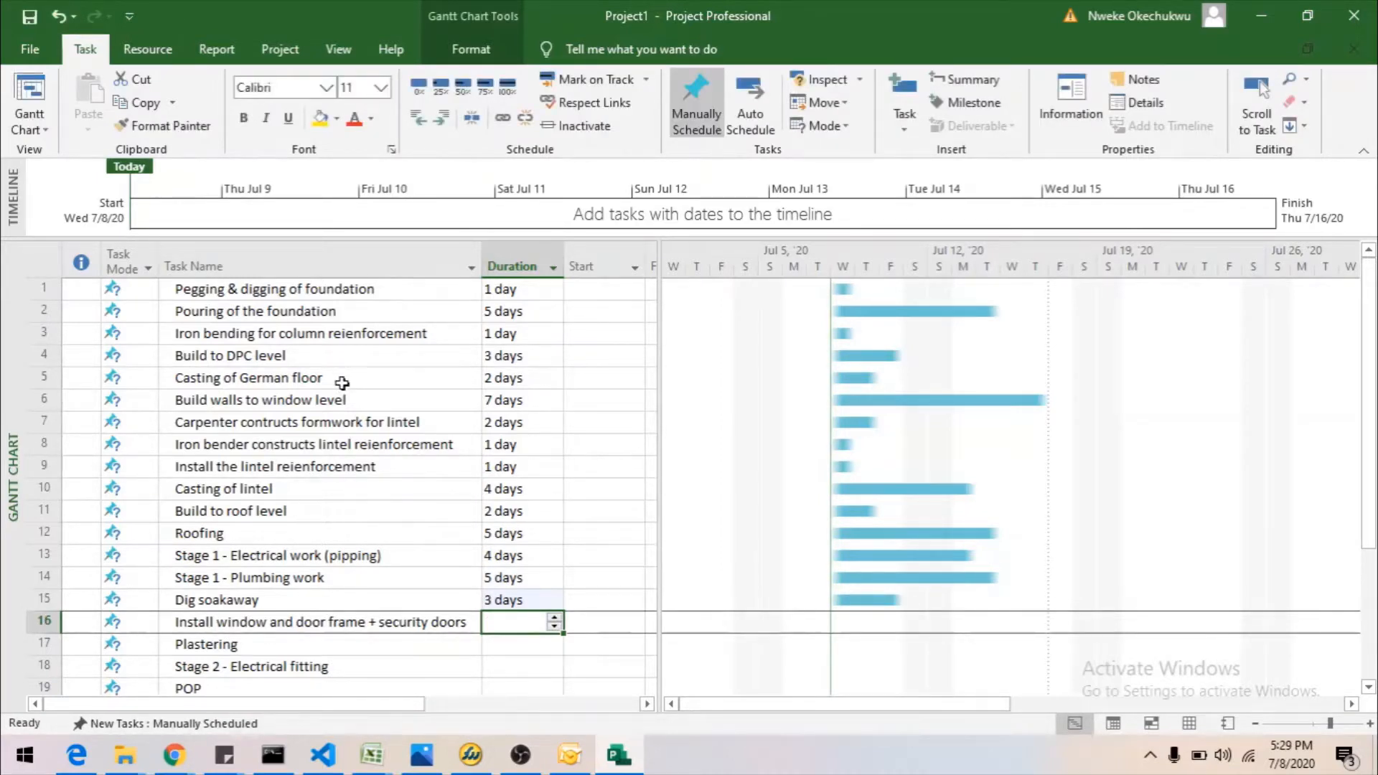
# Set the window, door frame and security door installation to 6 days, and Plastering and Stage 2 - Electrical fitting to 5 days each.
pyautogui.write('6')
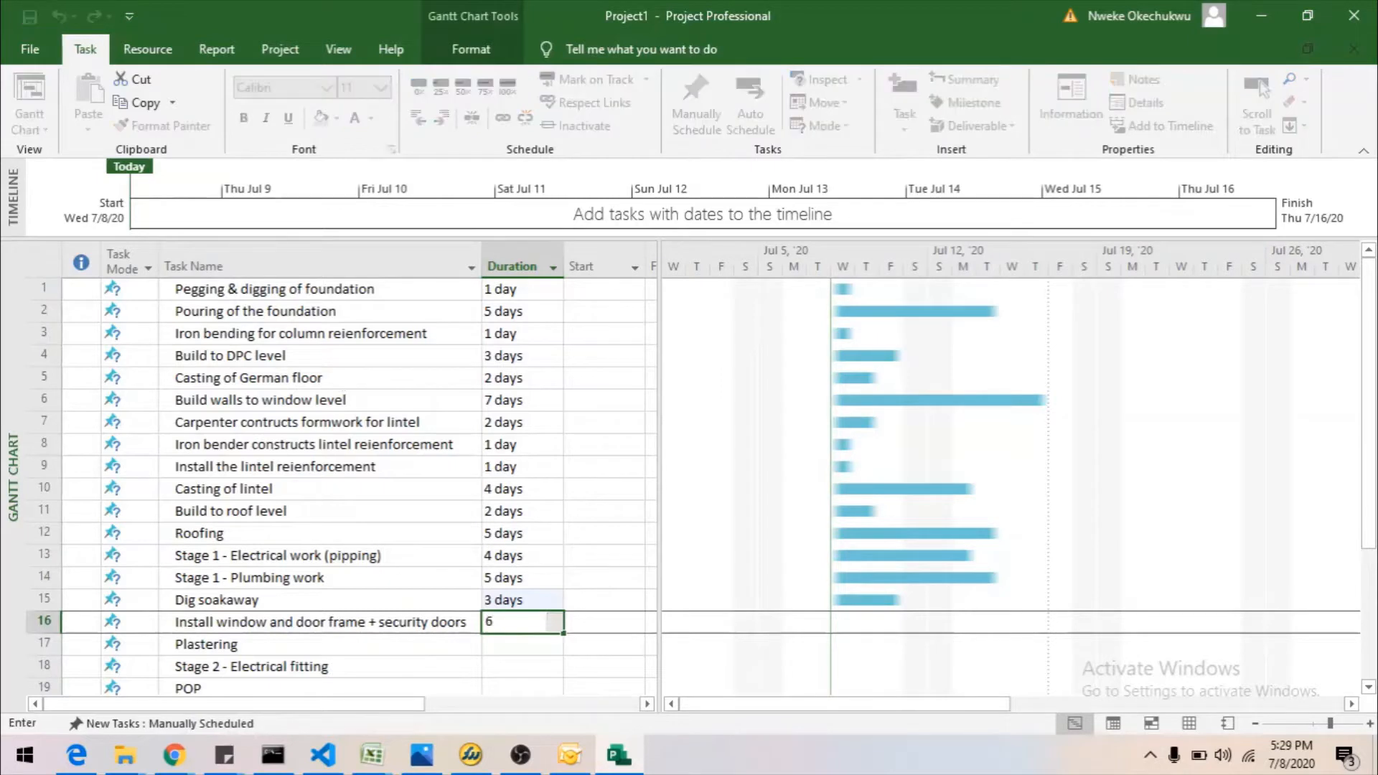
pyautogui.press('Return')
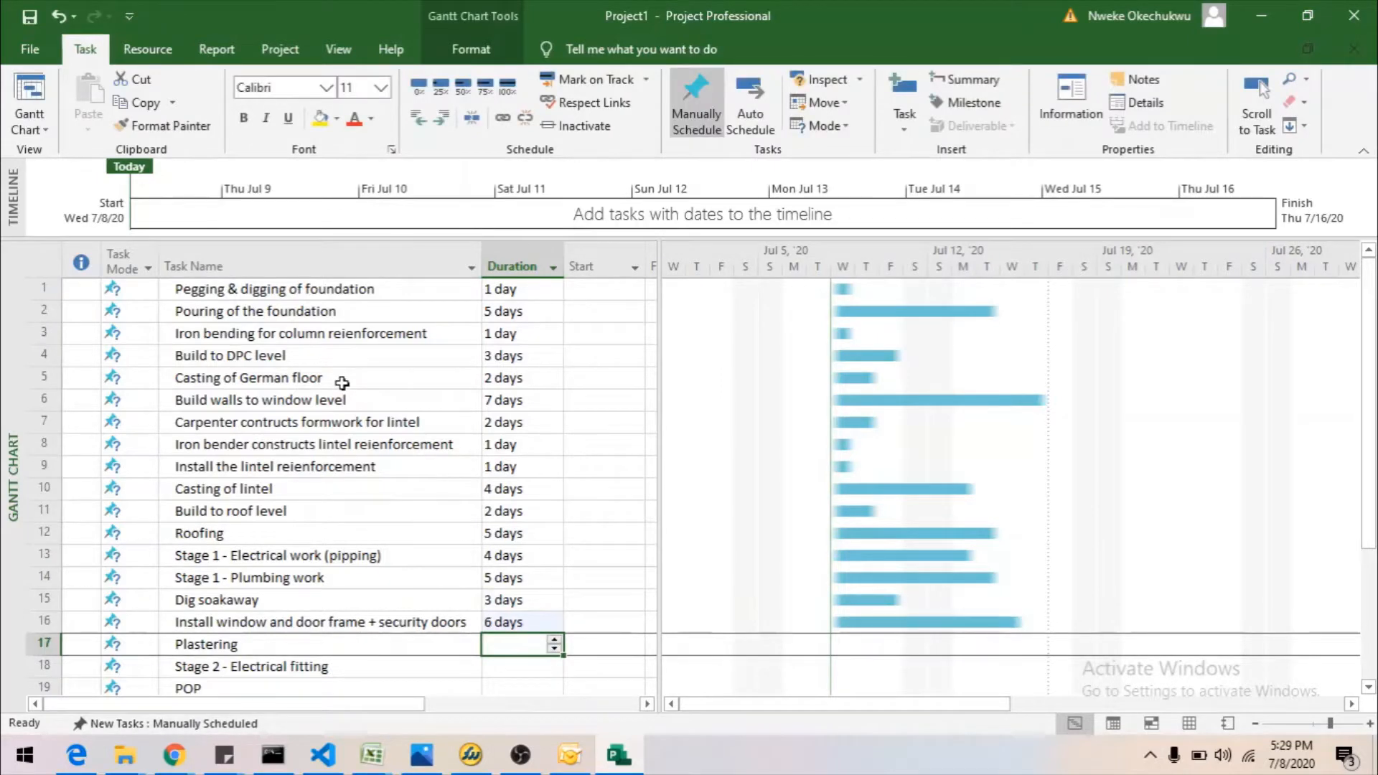
pyautogui.write('5')
pyautogui.press('Return')
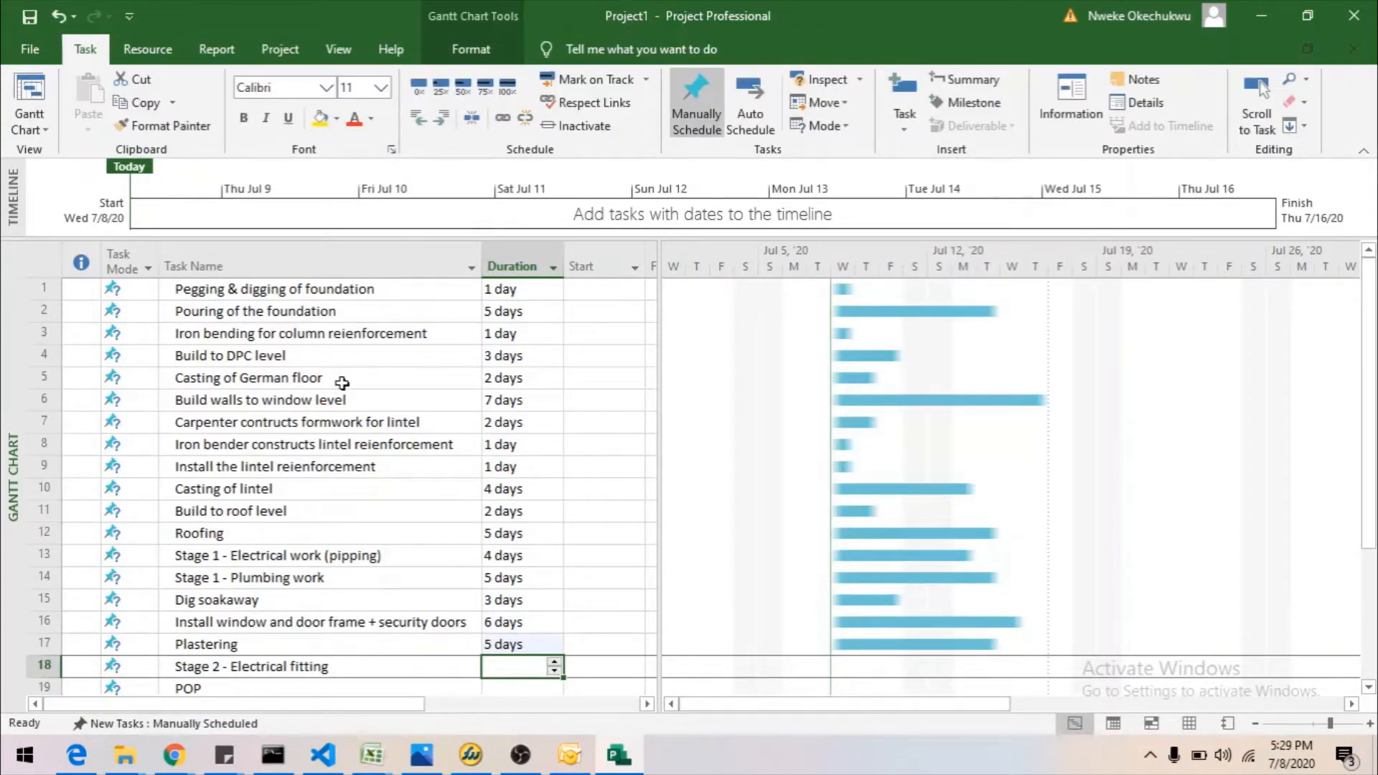
pyautogui.write('5')
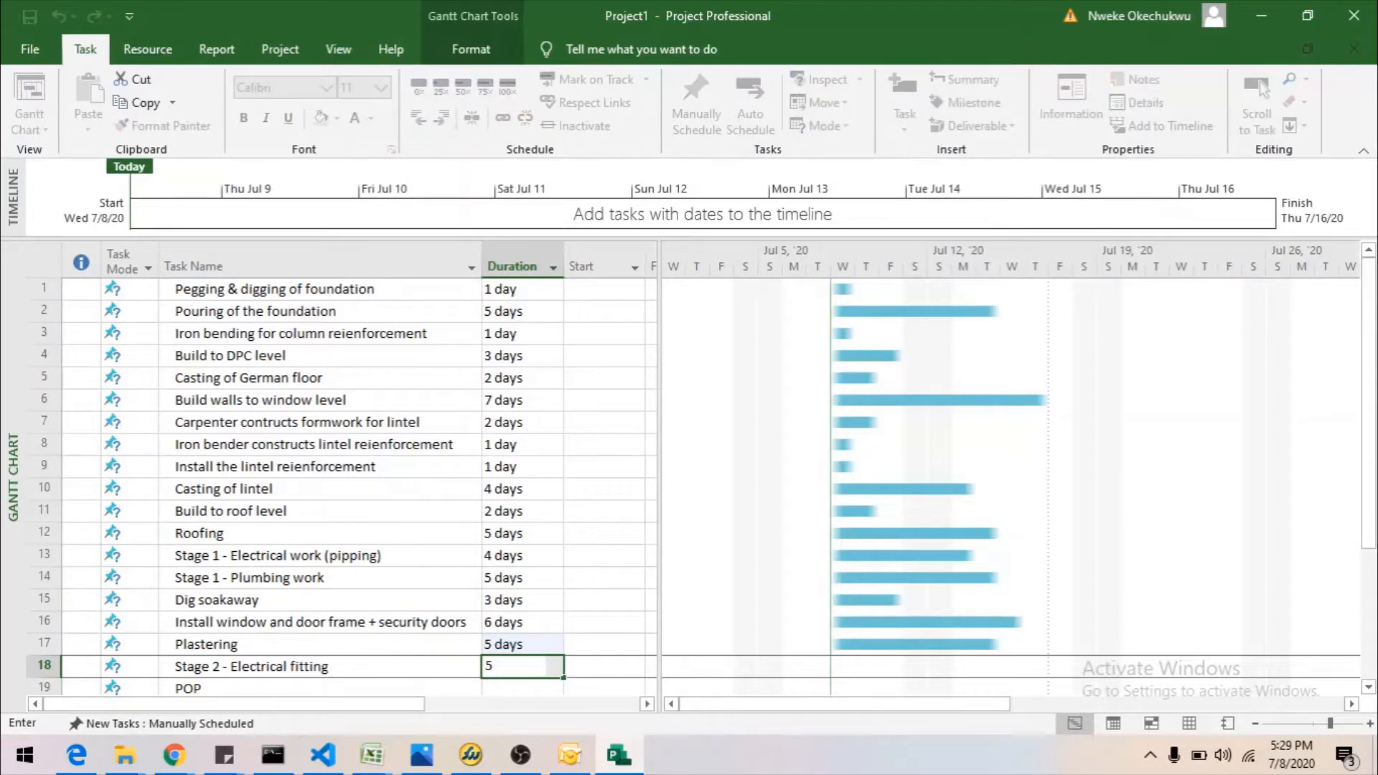
pyautogui.press('Return')
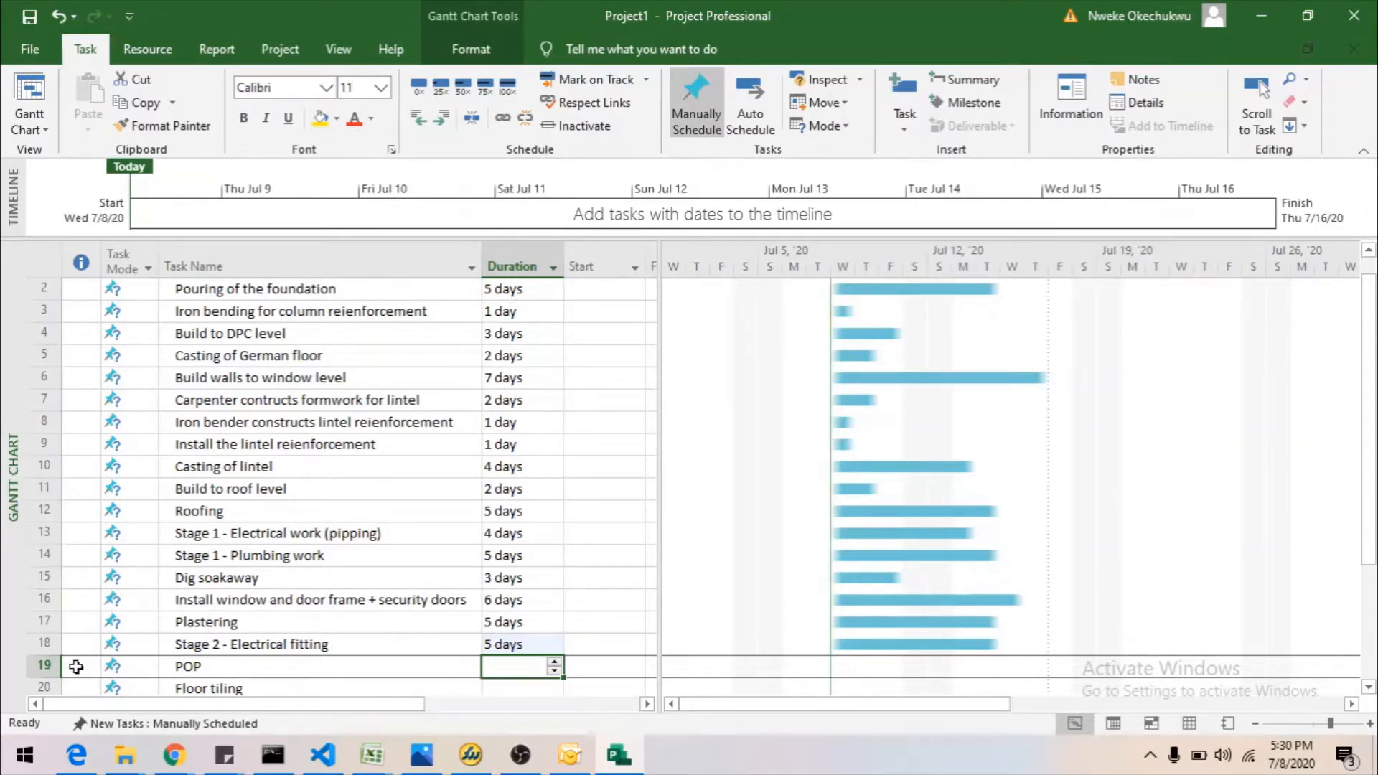
# Insert a new task named Wall tiling directly above POP and give it a duration of 5 days.
pyautogui.click(40, 669)
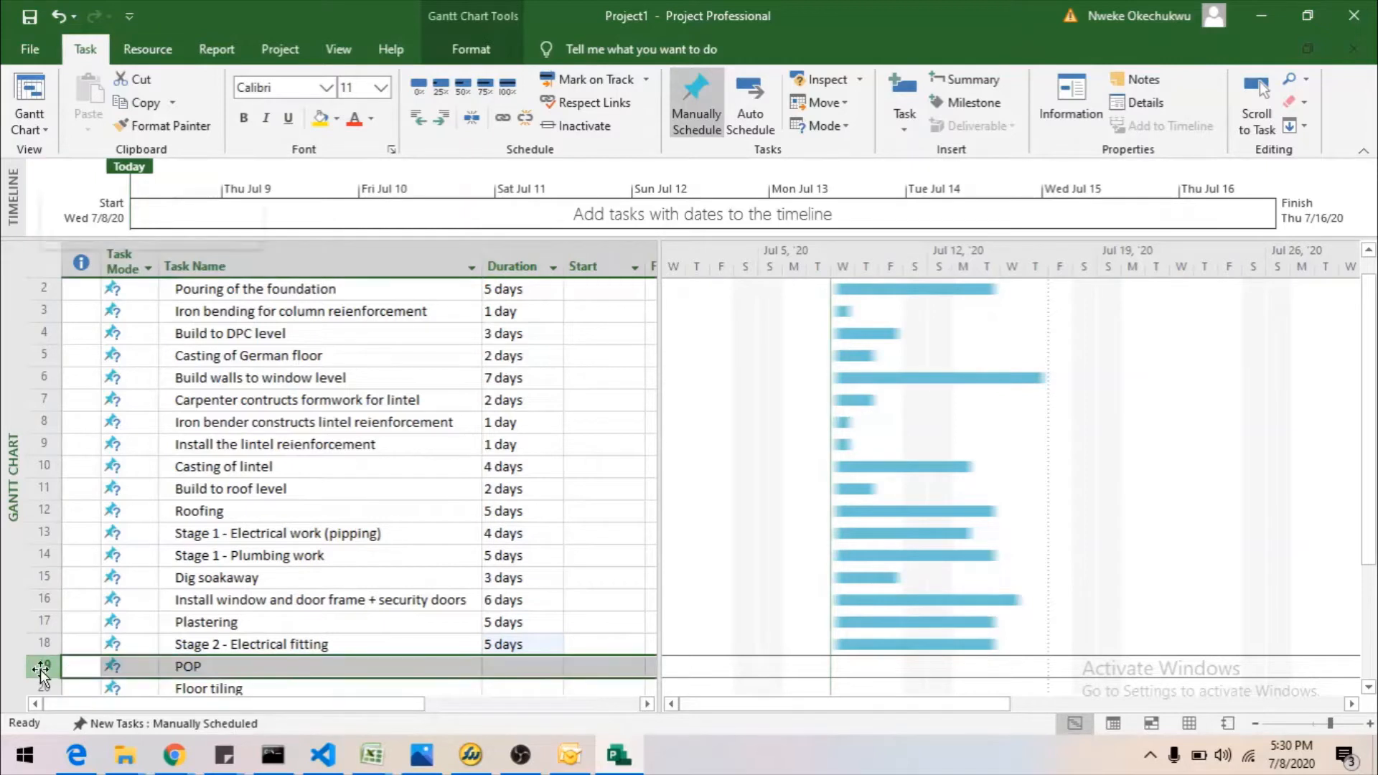
pyautogui.rightClick(40, 669)
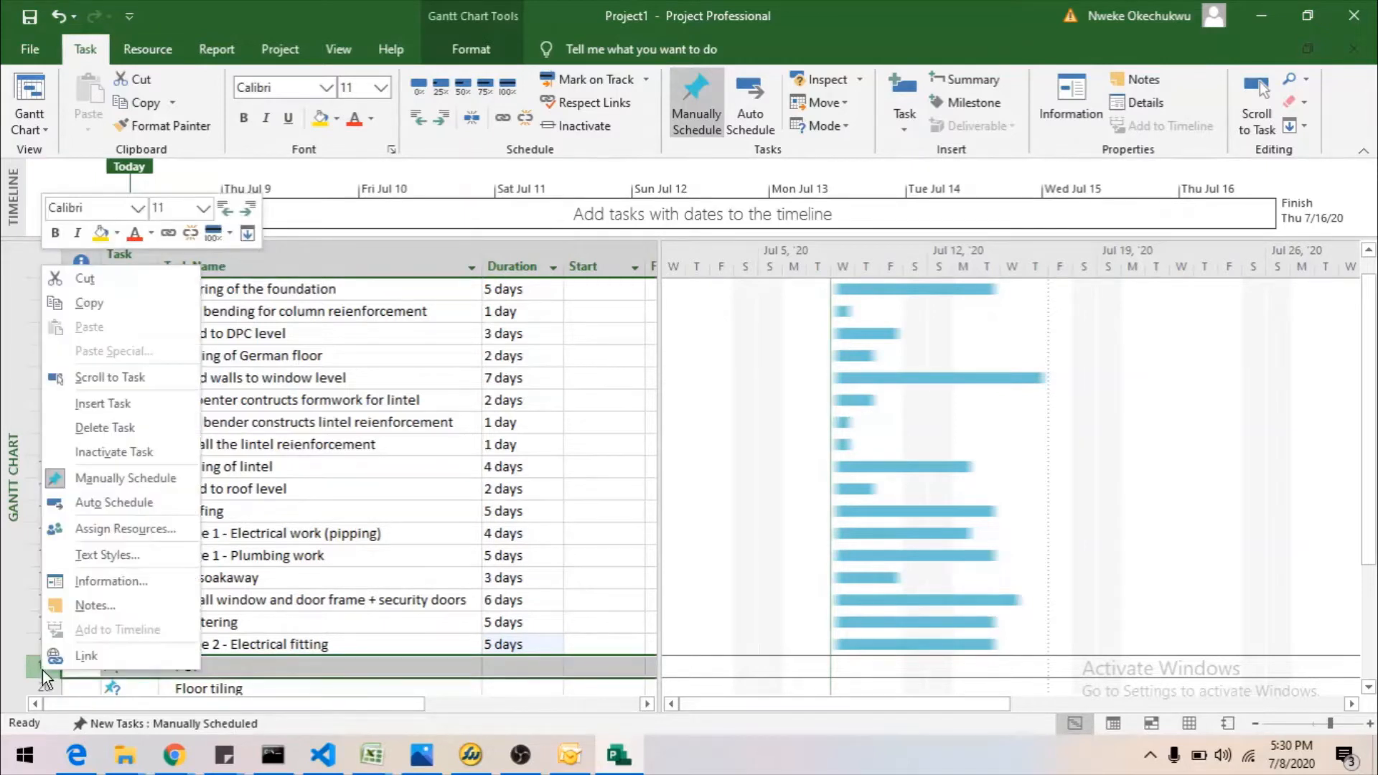
pyautogui.click(132, 403)
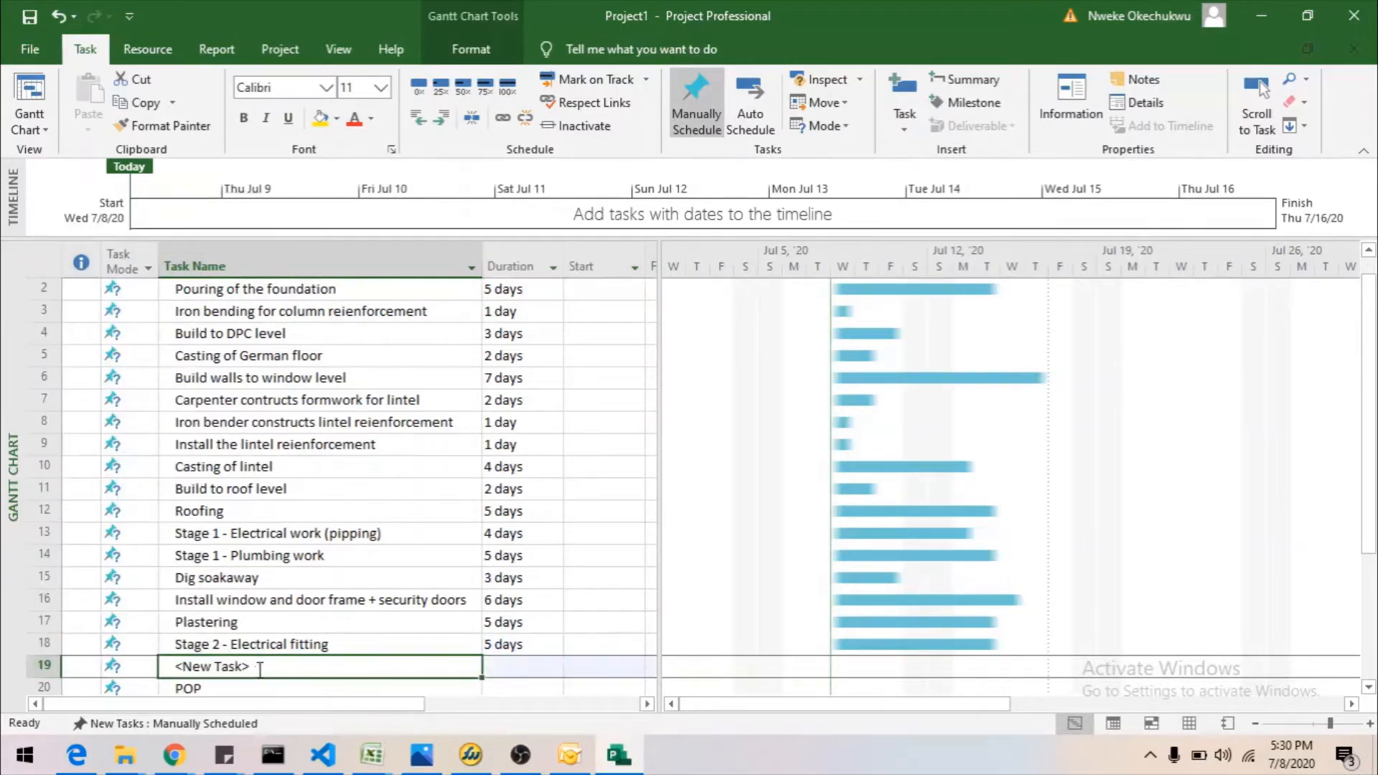
pyautogui.click(261, 648)
pyautogui.click(264, 674)
pyautogui.write('Wall ti')
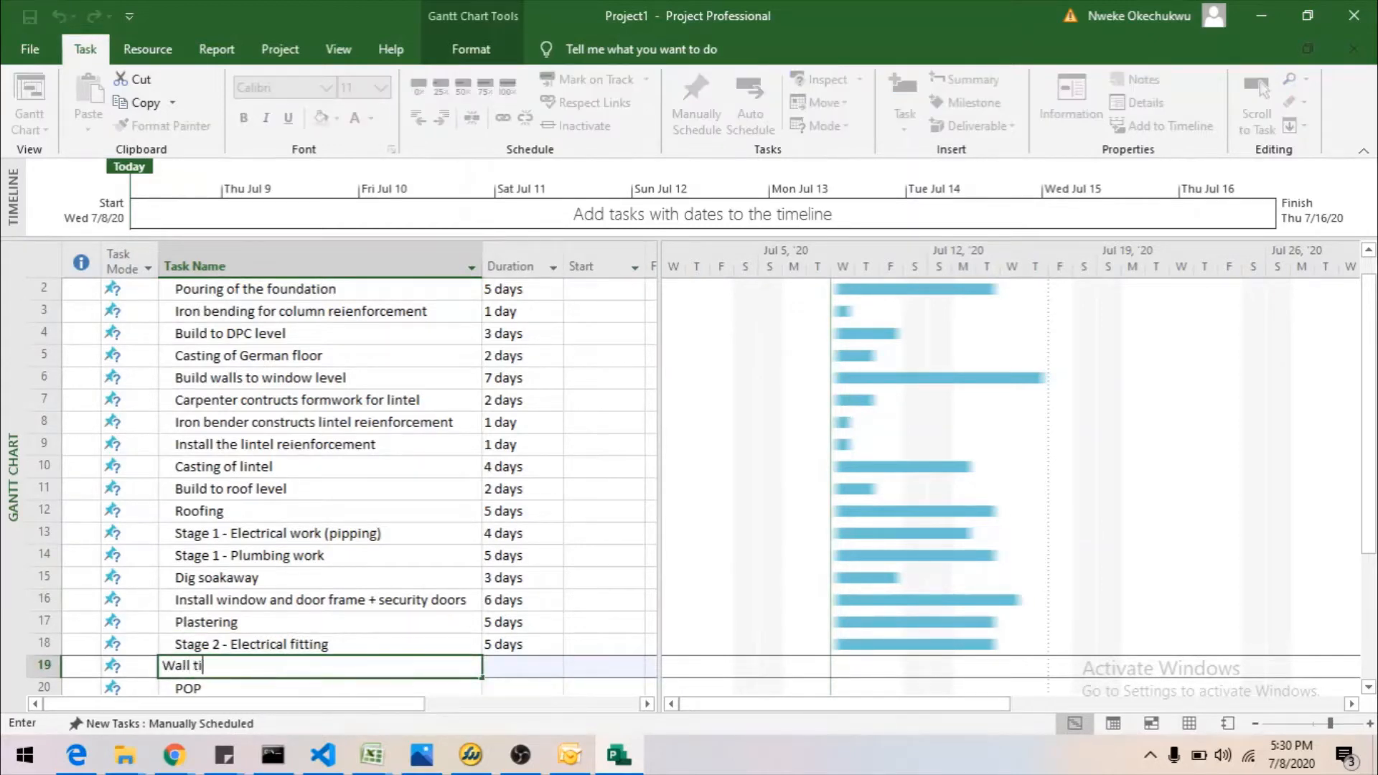
pyautogui.write('ling')
pyautogui.press('Tab')
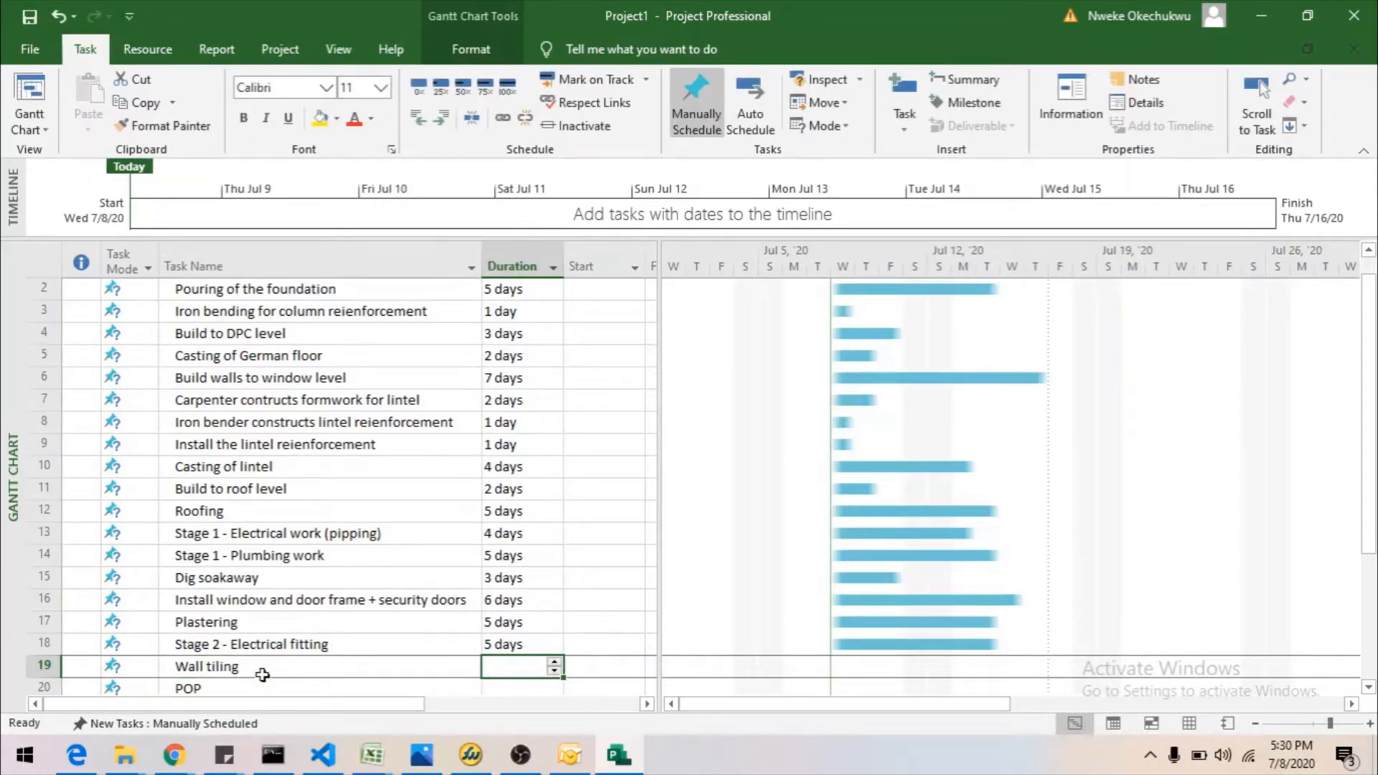
pyautogui.write('5')
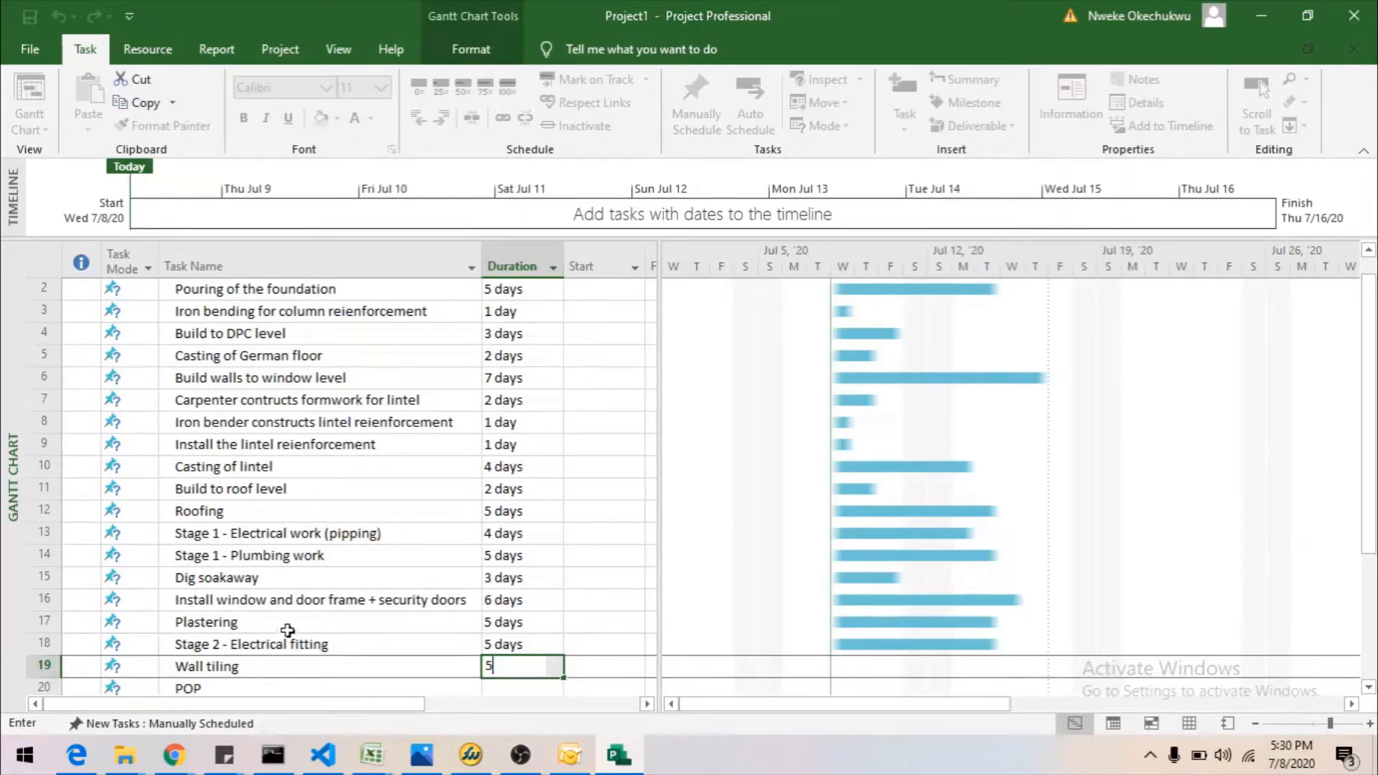
# Set the durations of POP, Floor tiling and Install doors and windows to 7, 10 and 6 days.
pyautogui.click(508, 689)
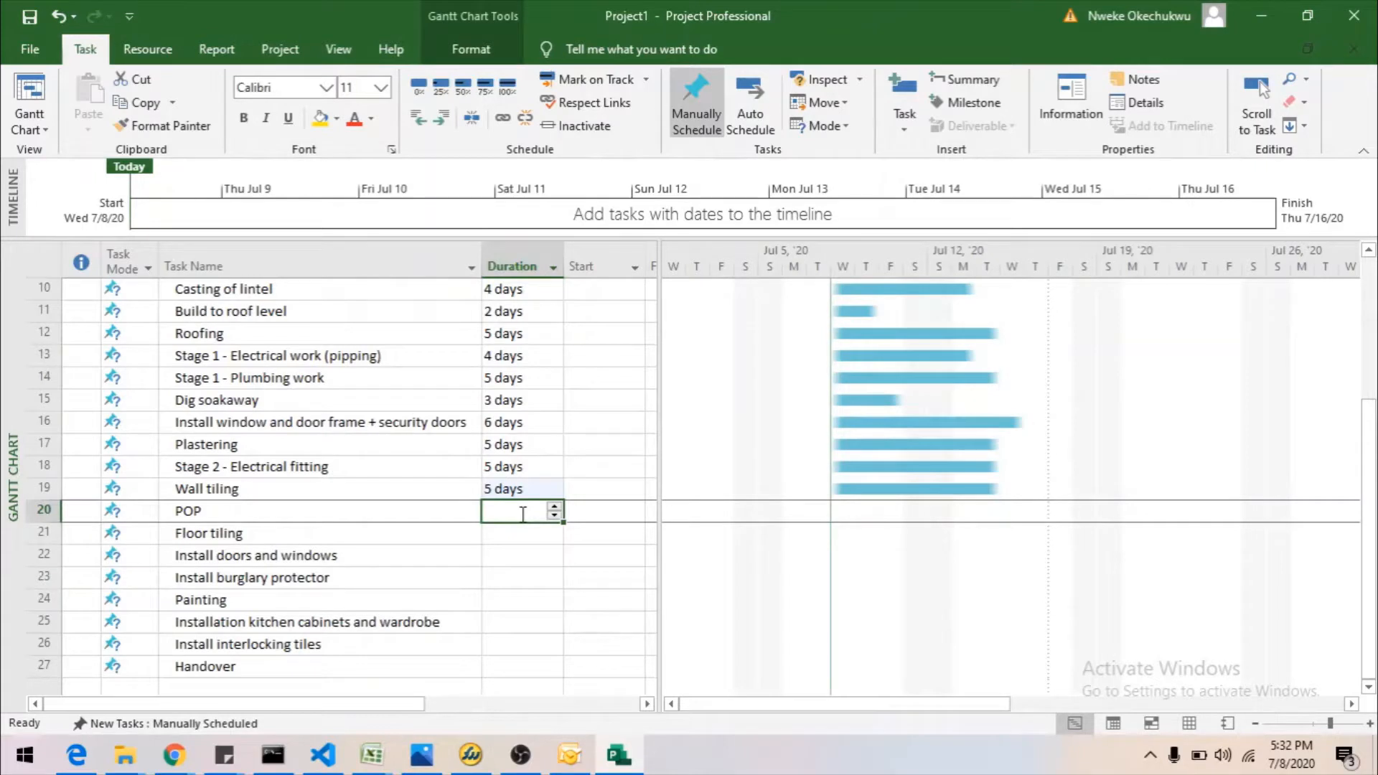
pyautogui.write('7')
pyautogui.press('Return')
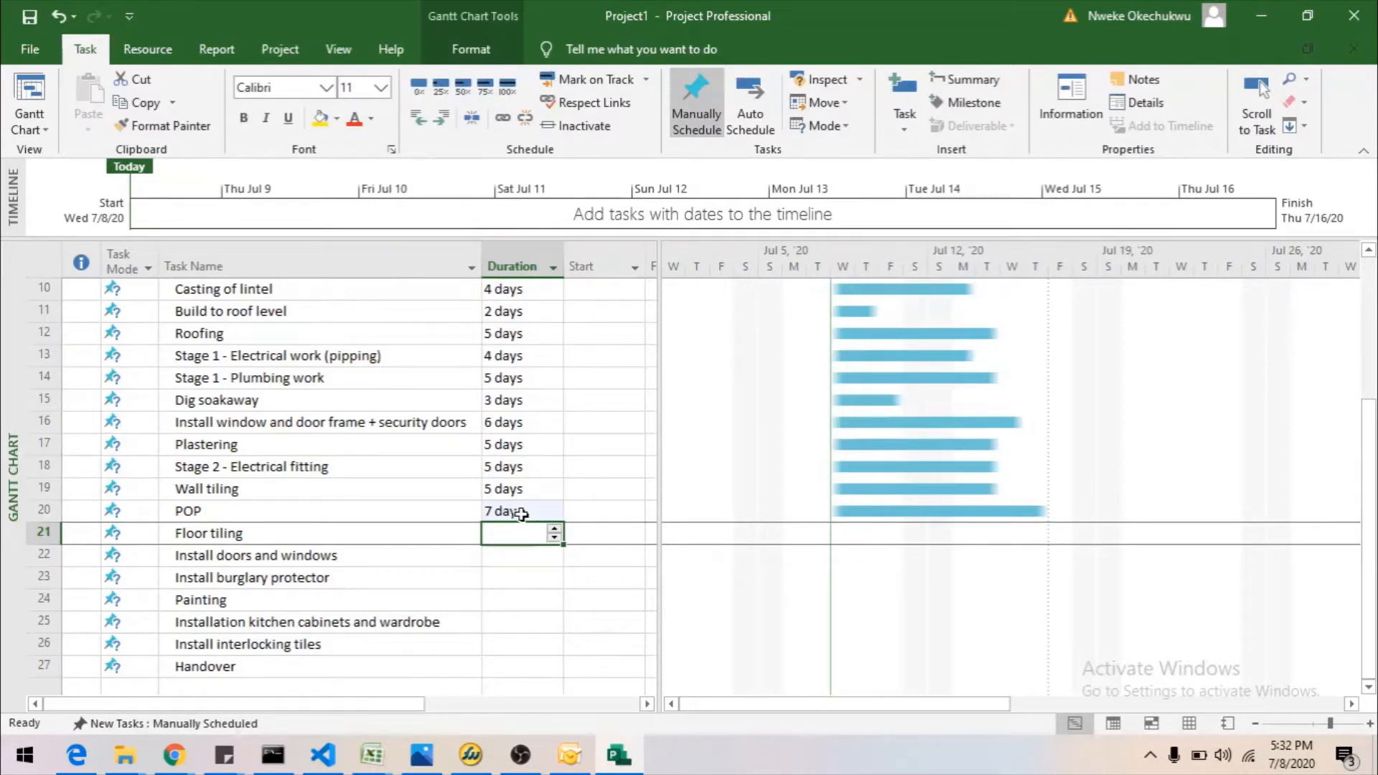
pyautogui.write('10')
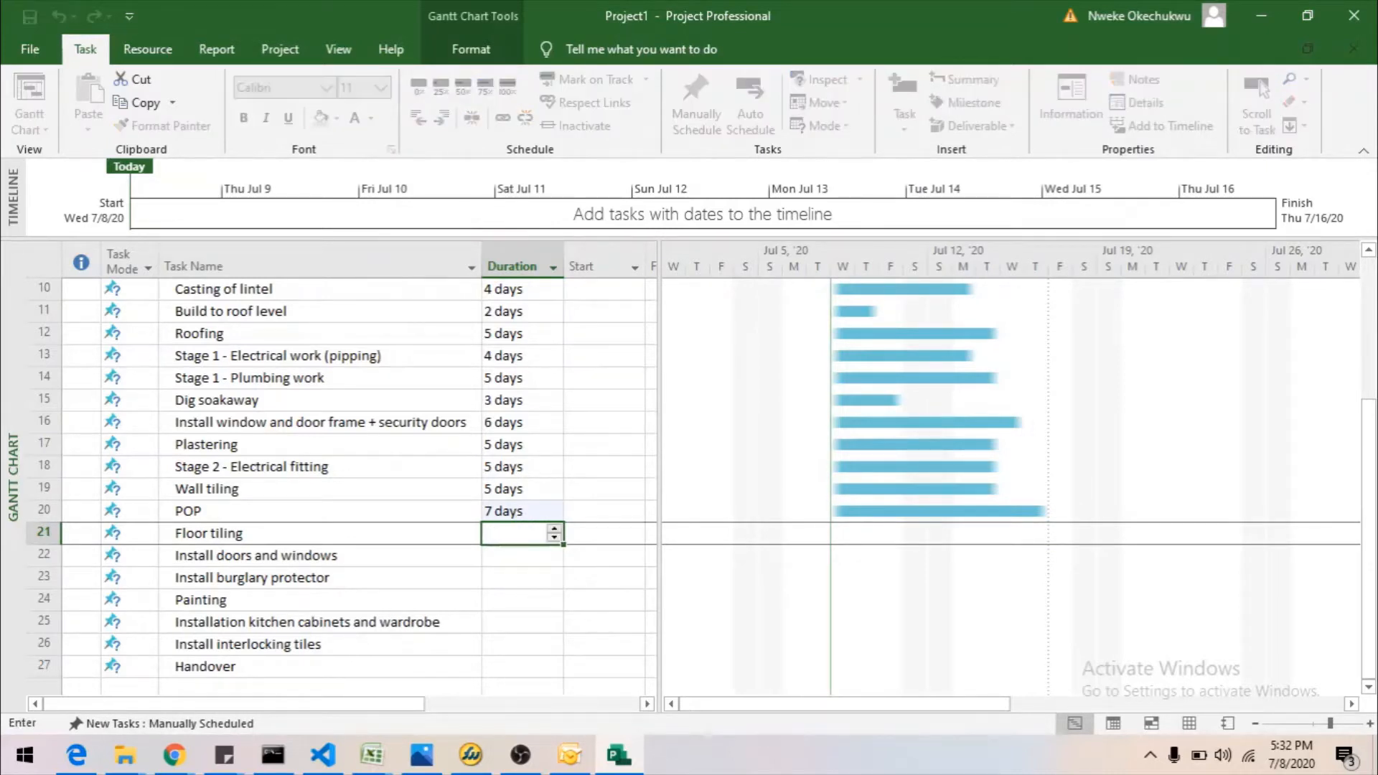
pyautogui.press('Return')
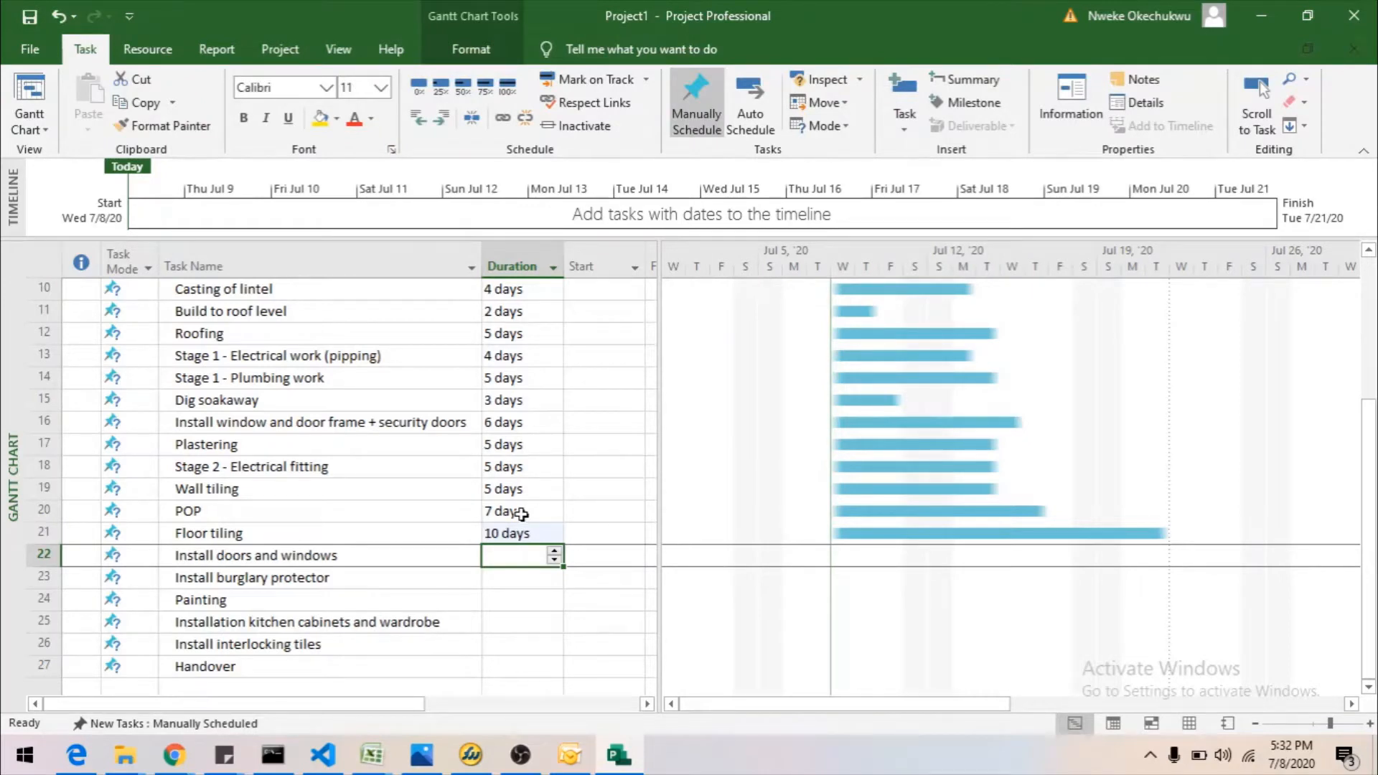
pyautogui.write('6')
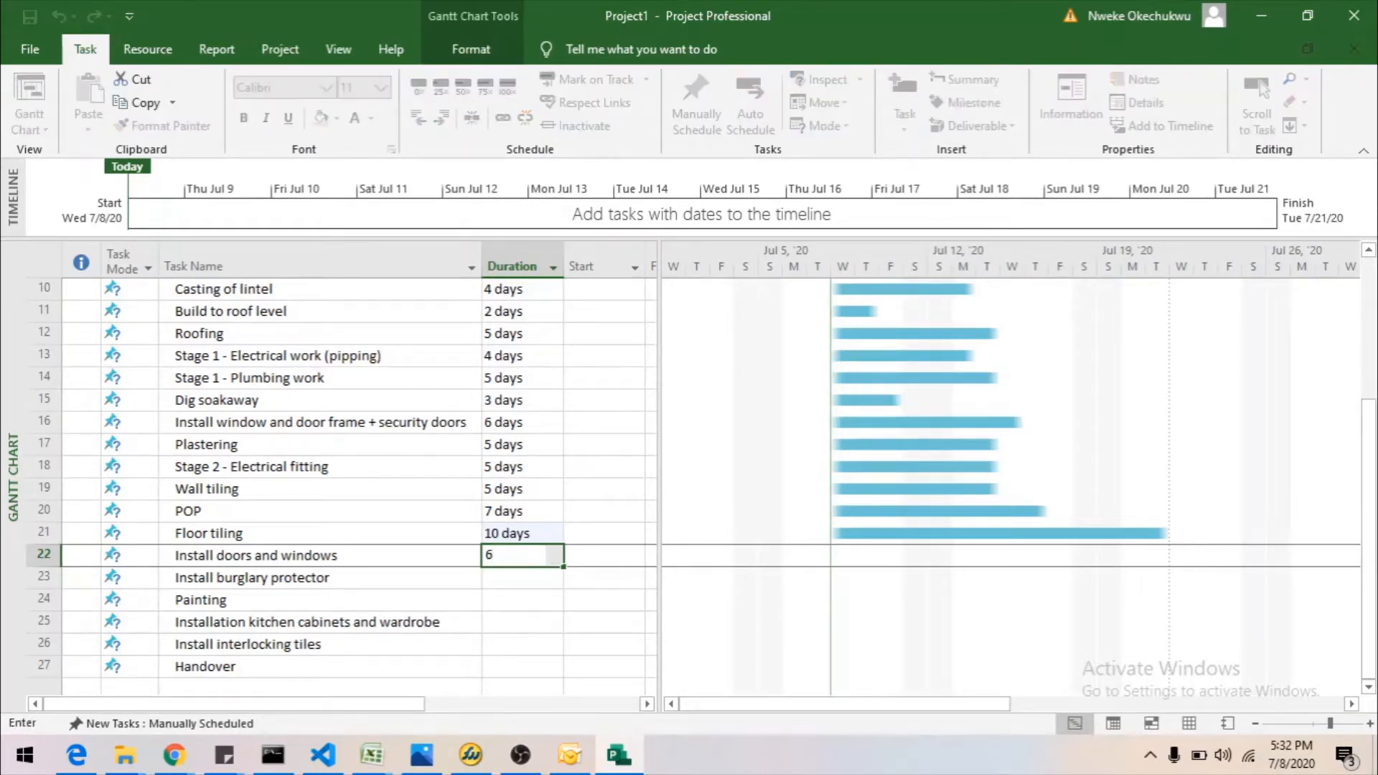
pyautogui.press('Return')
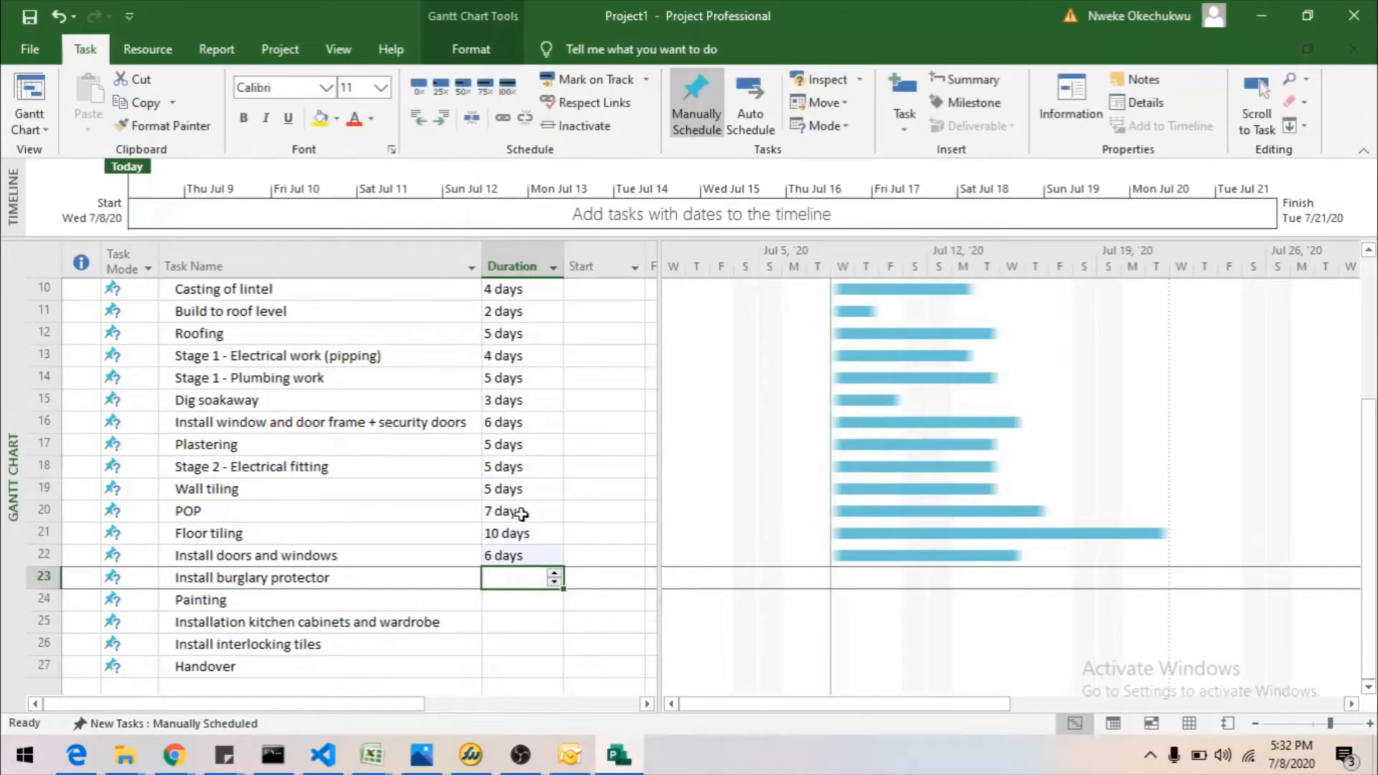
# Set the burglary protector installation to 5 days, Painting to 12 days, and the kitchen cabinets and wardrobe installation to 7 days.
pyautogui.write('5')
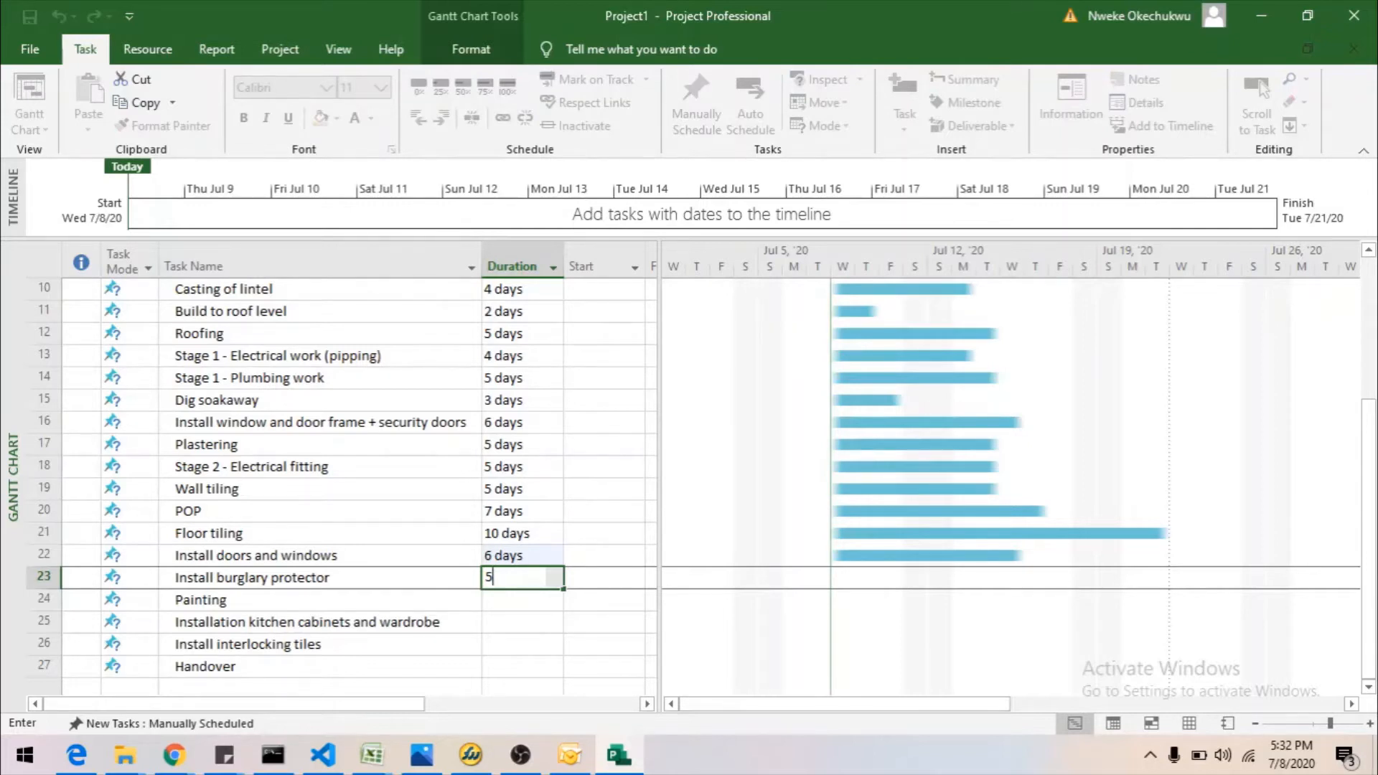
pyautogui.press('Return')
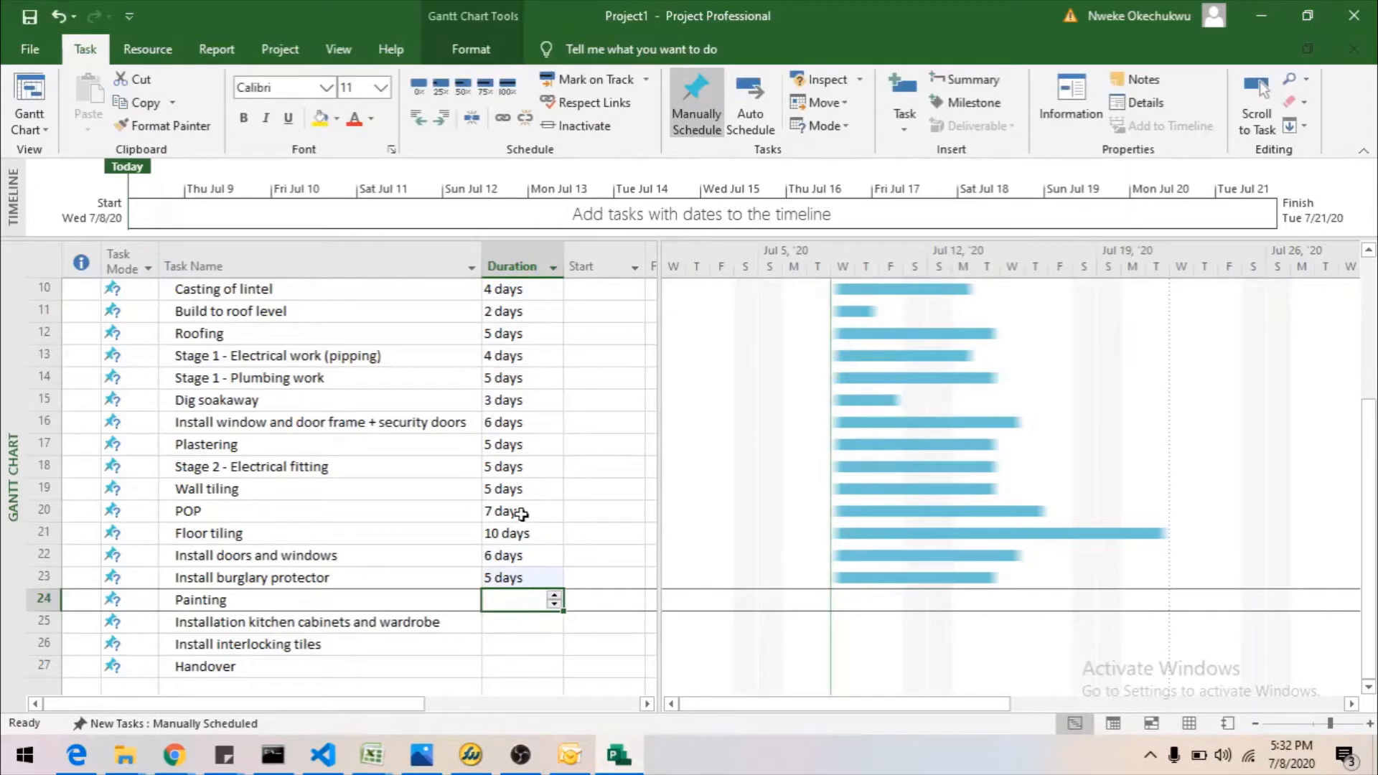
pyautogui.write('12')
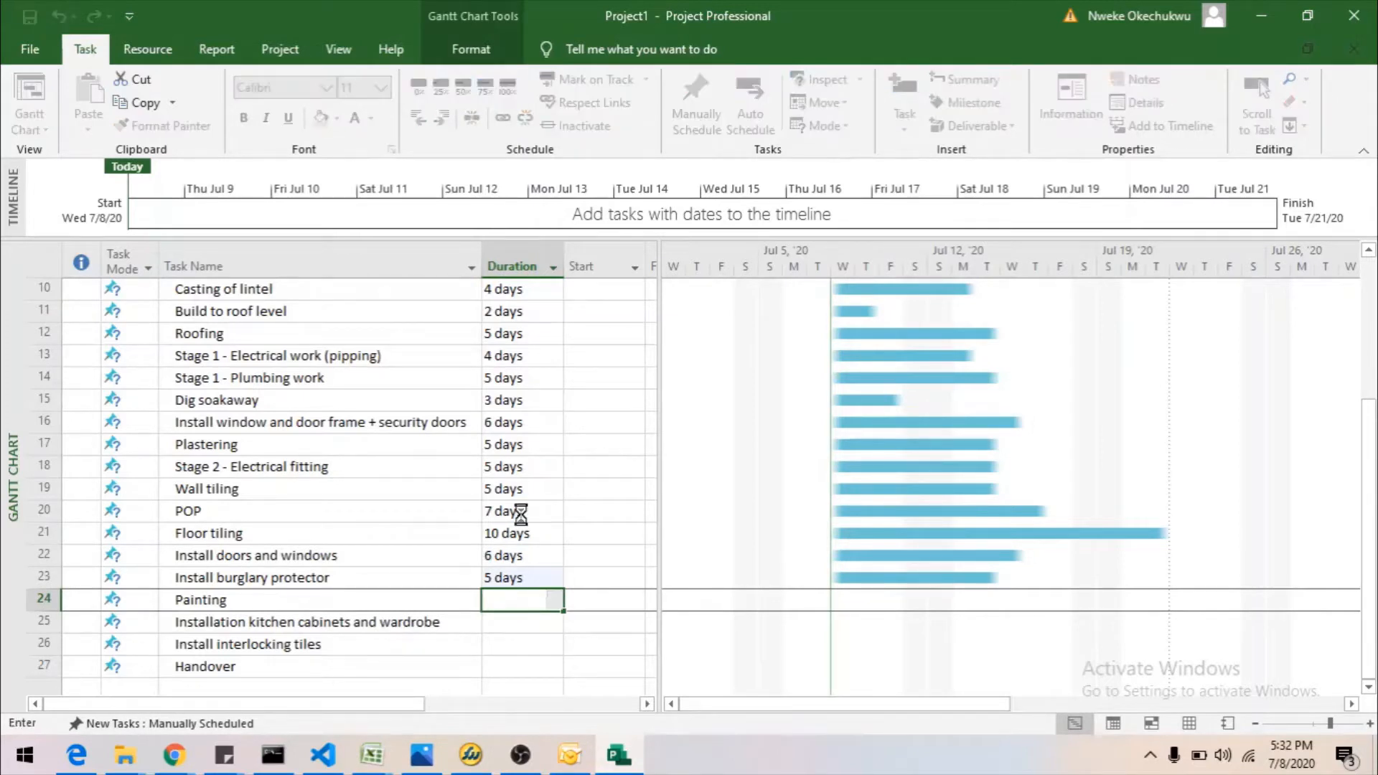
pyautogui.press('Return')
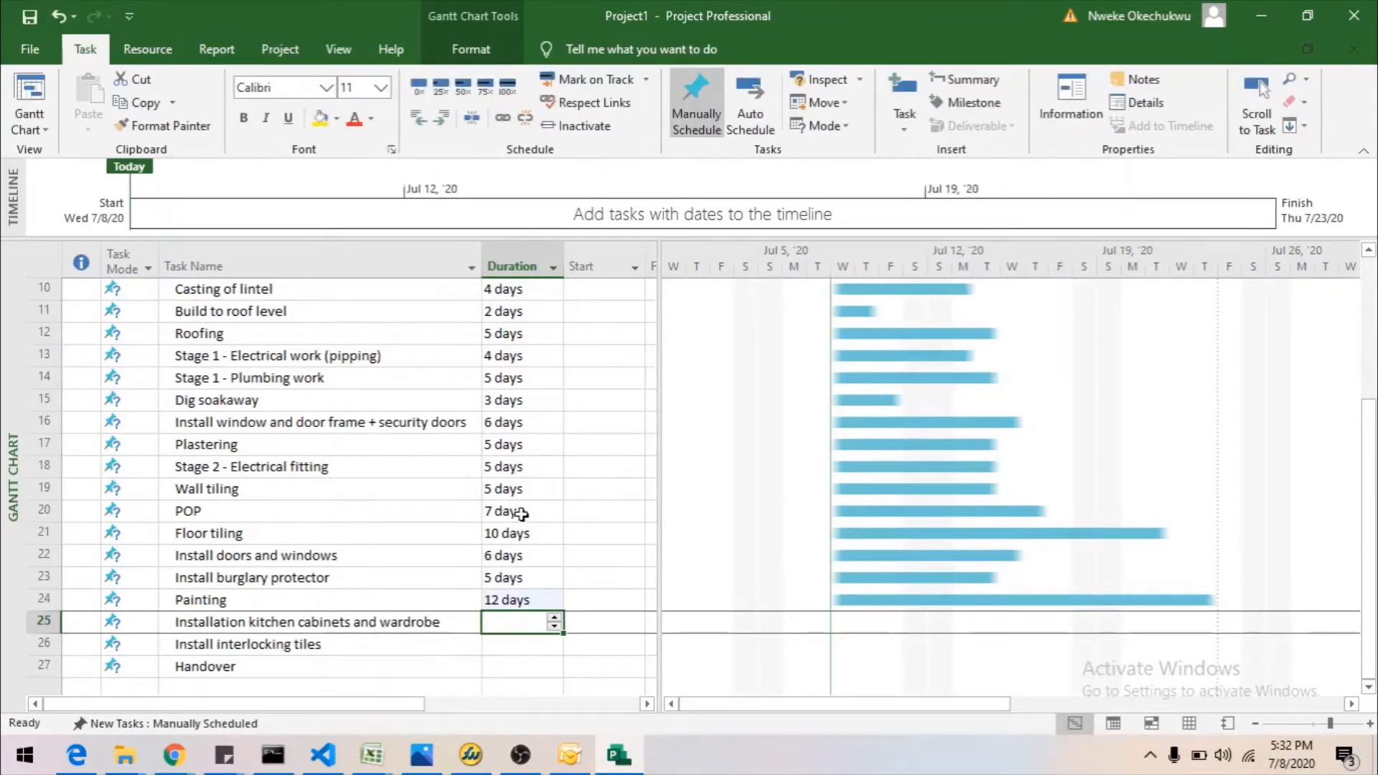
pyautogui.write('7')
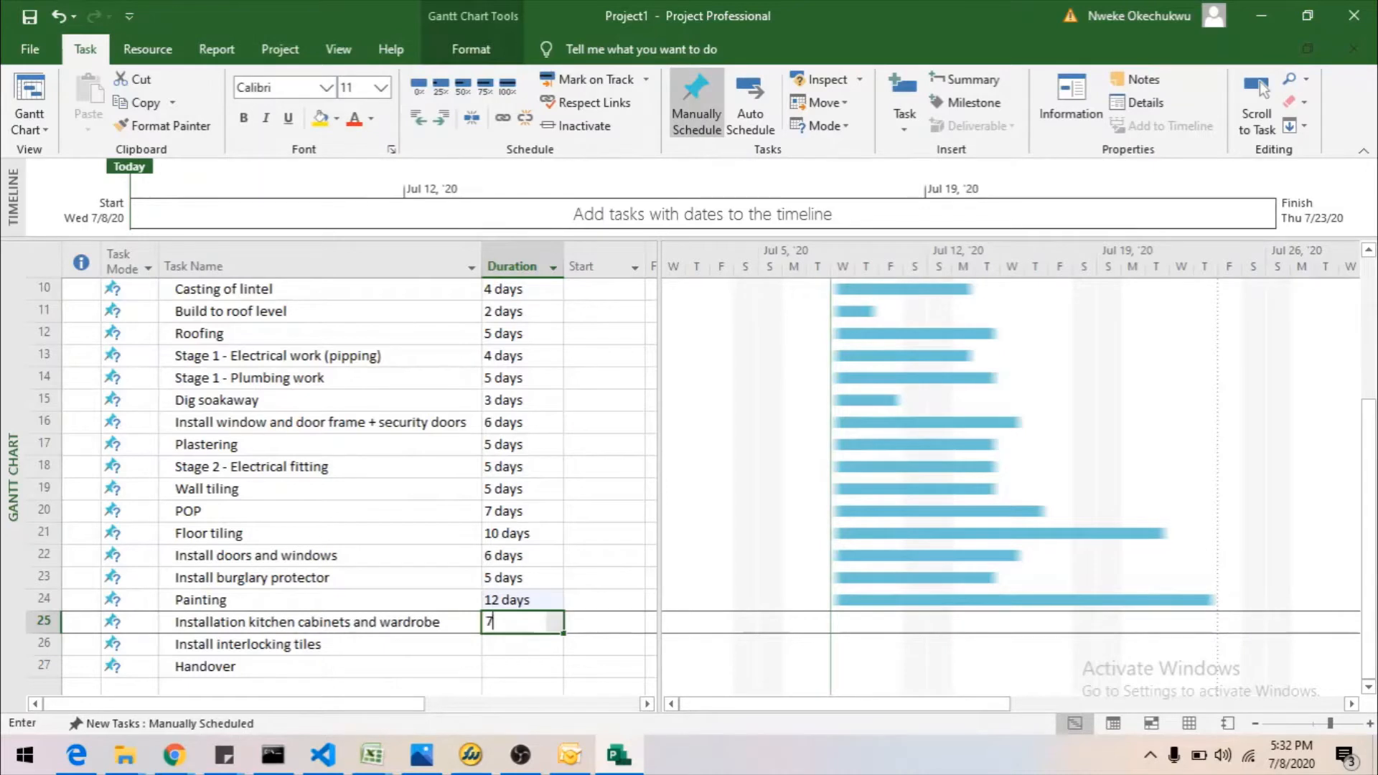
pyautogui.press('Return')
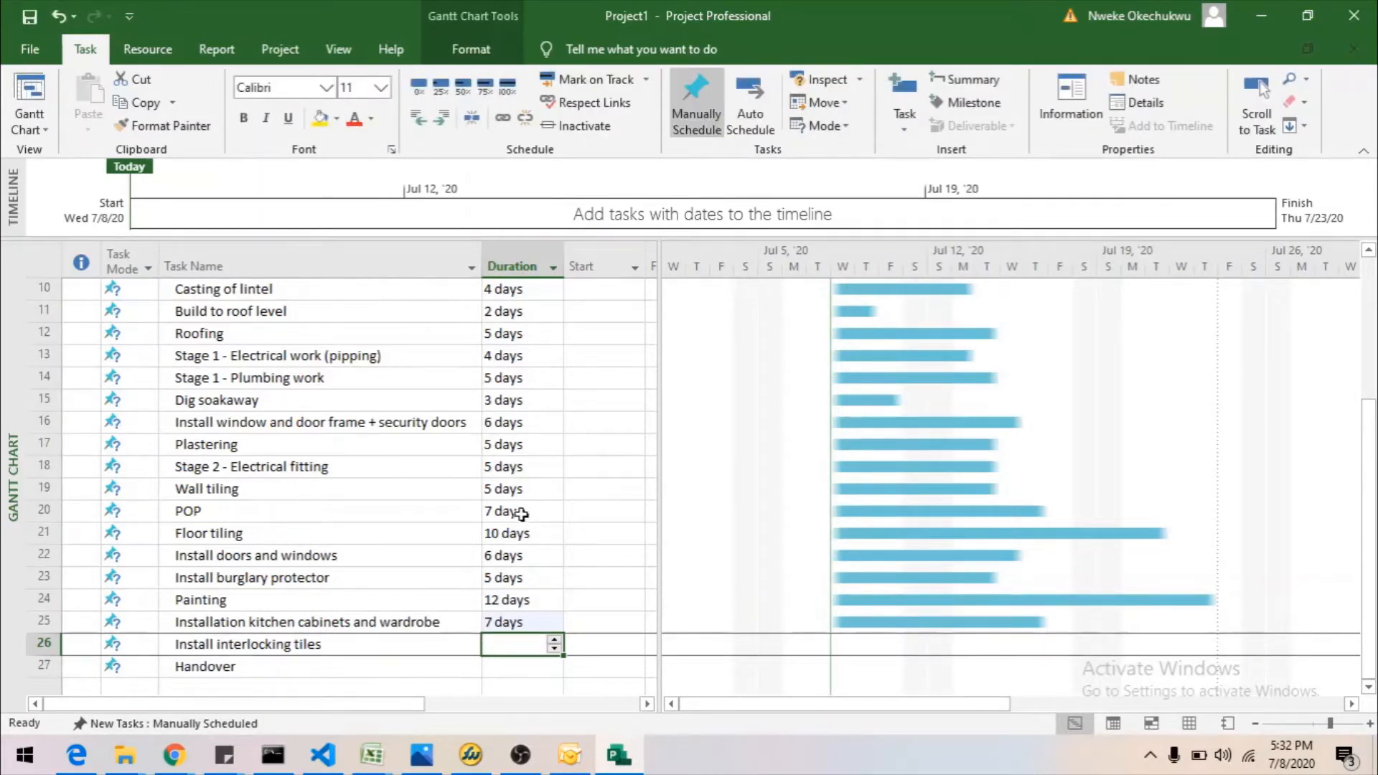
# Set the duration of Install interlocking tiles to 14 days and of Handover to 1 day.
pyautogui.write('14')
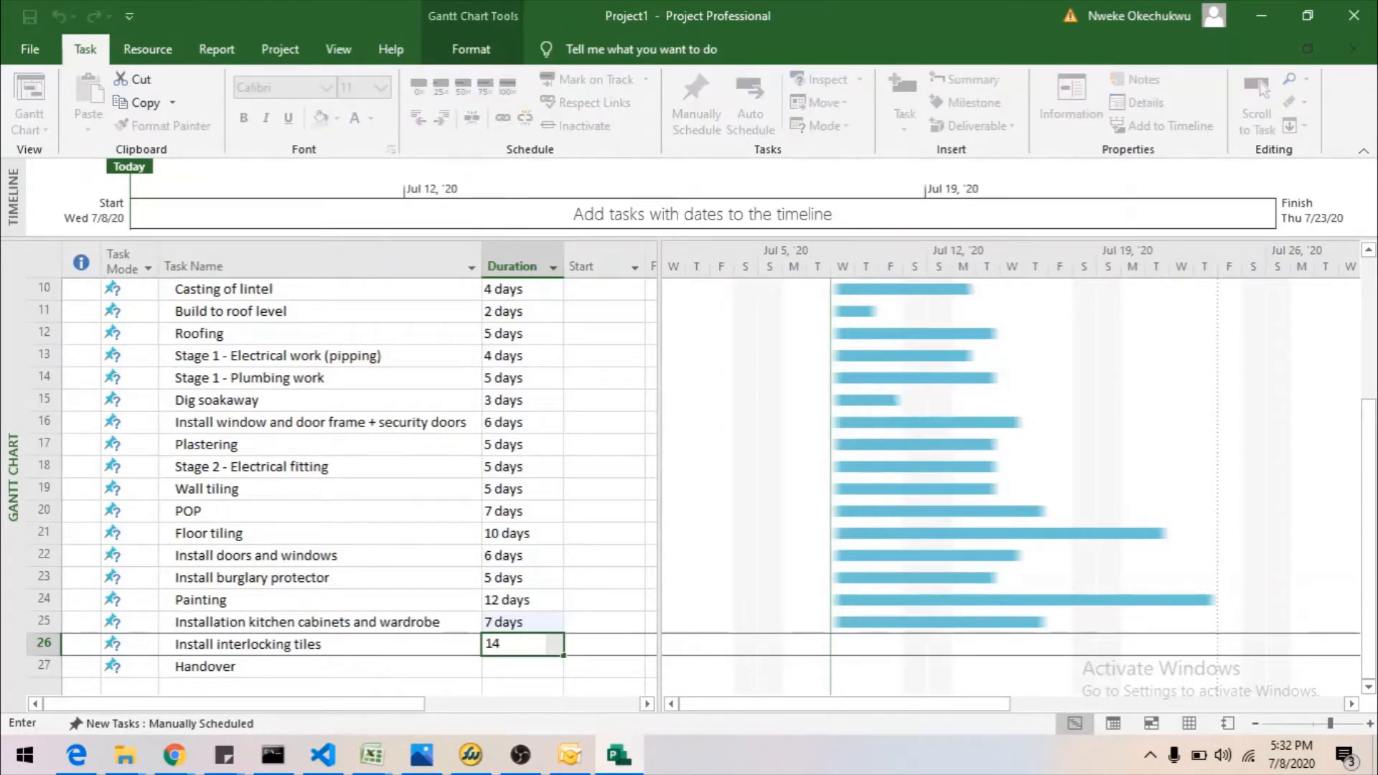
pyautogui.press('Return')
pyautogui.write('1')
pyautogui.press('Return')
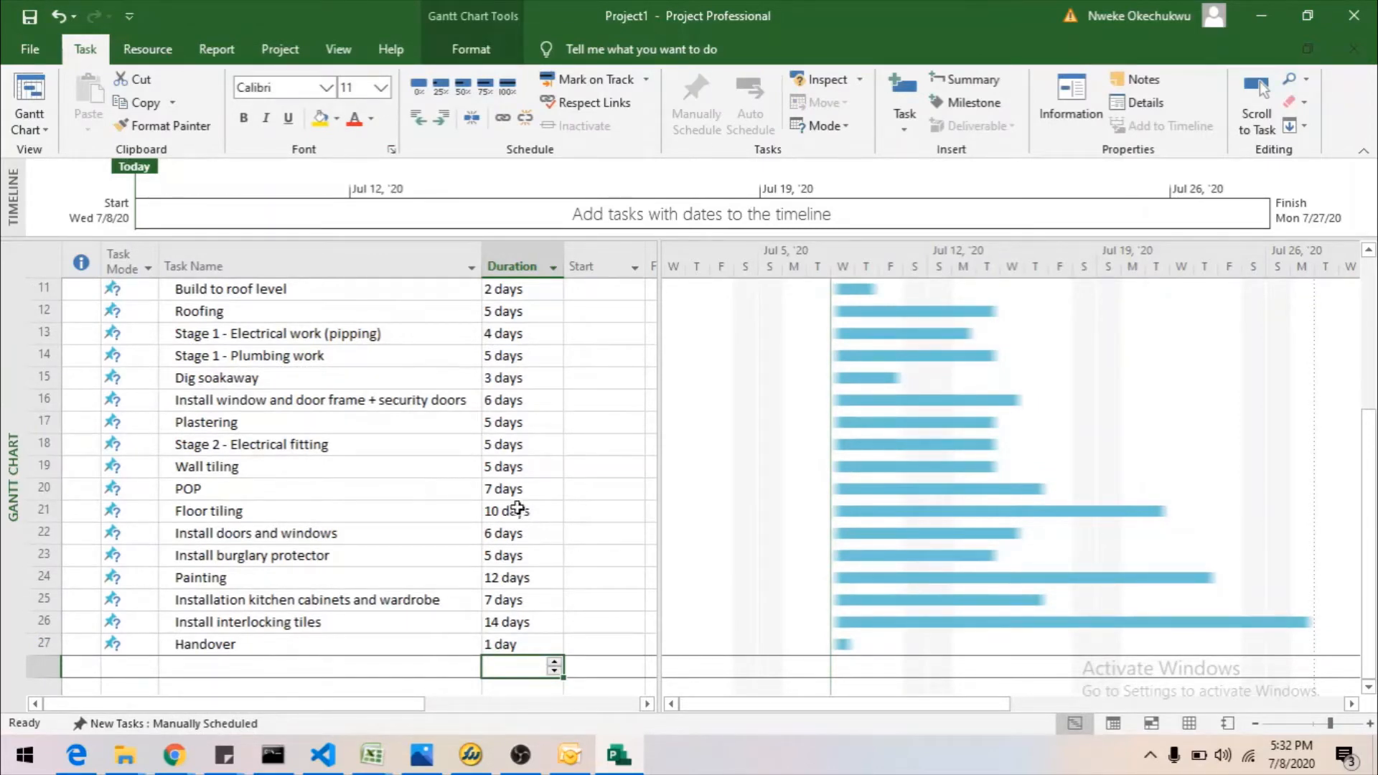
# Widen the task table beside the Gantt bars so the task names and the Predecessors column show together.
pyautogui.scroll(4, 517, 507)
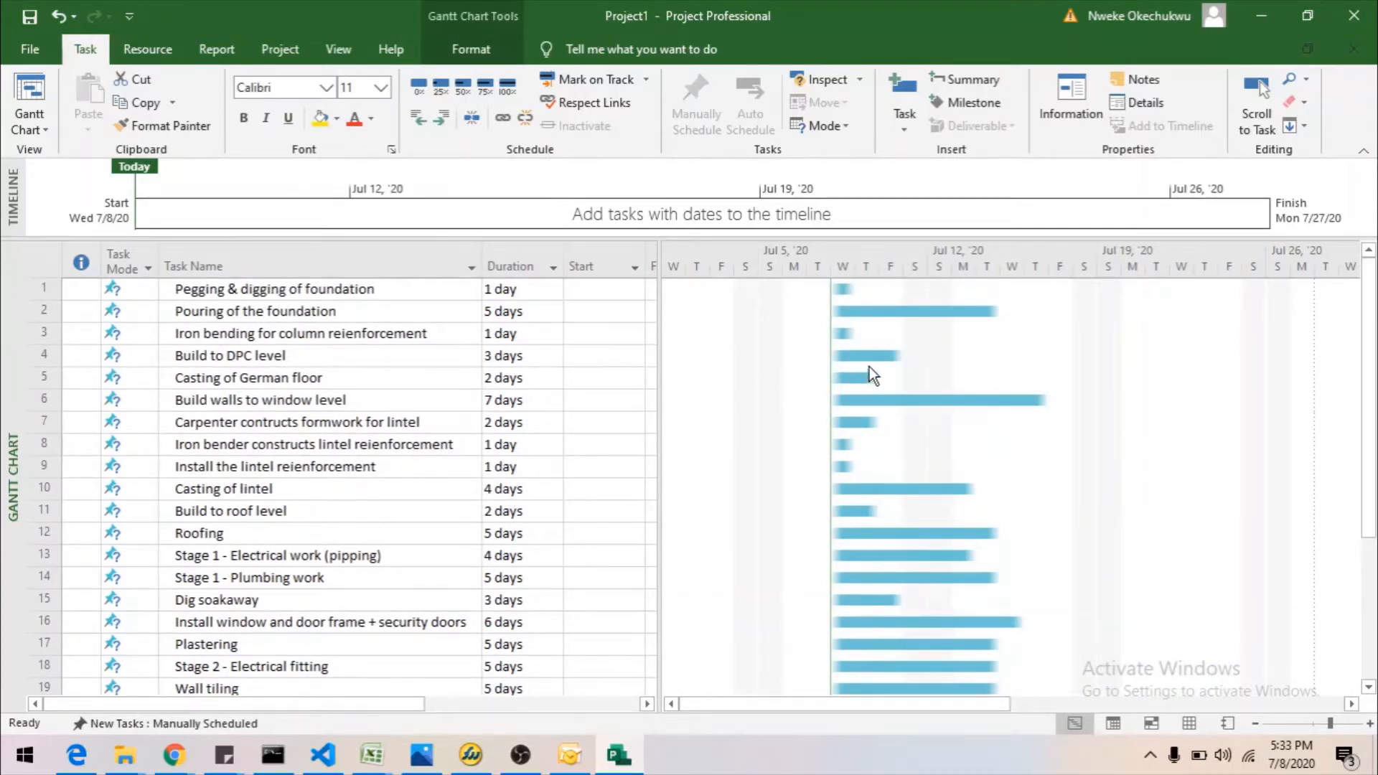
pyautogui.moveTo(845, 290)
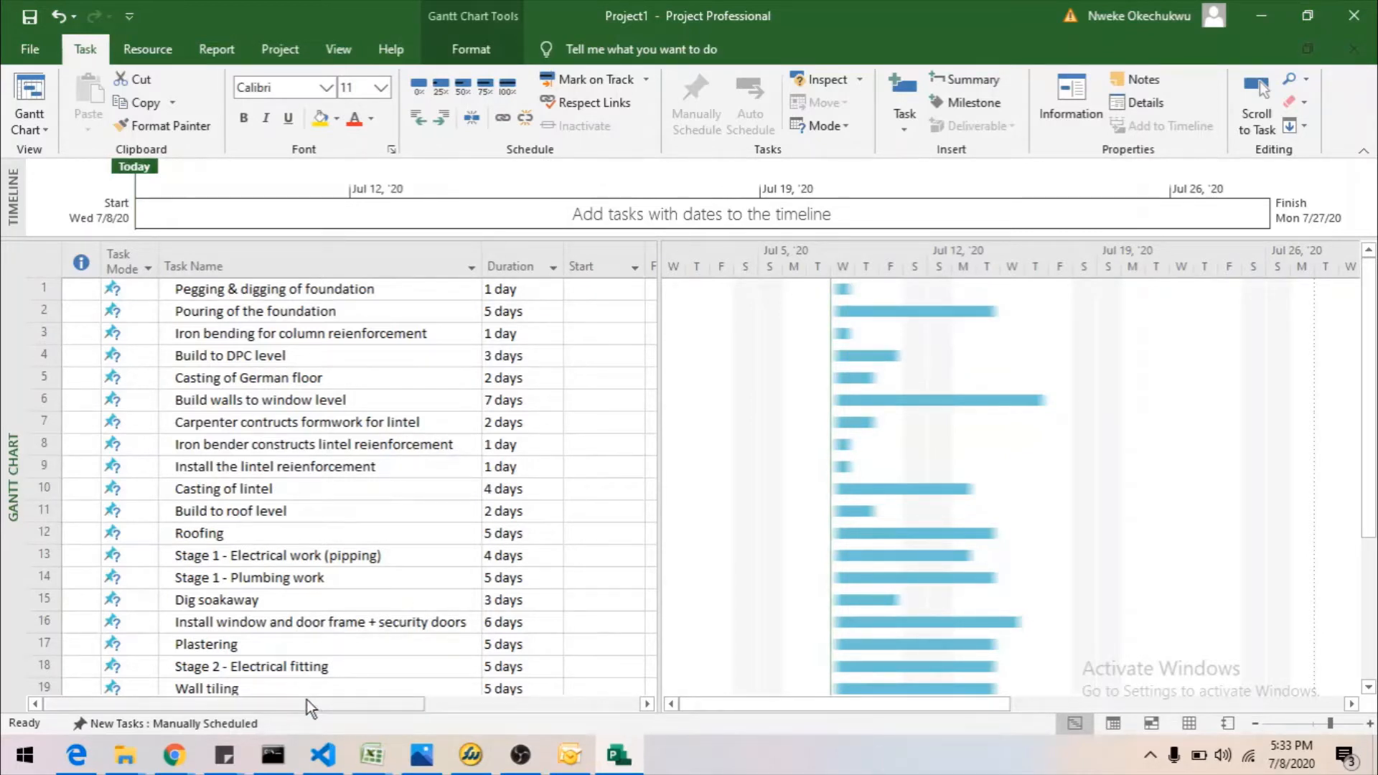
pyautogui.moveTo(311, 700); pyautogui.dragTo(488, 691)
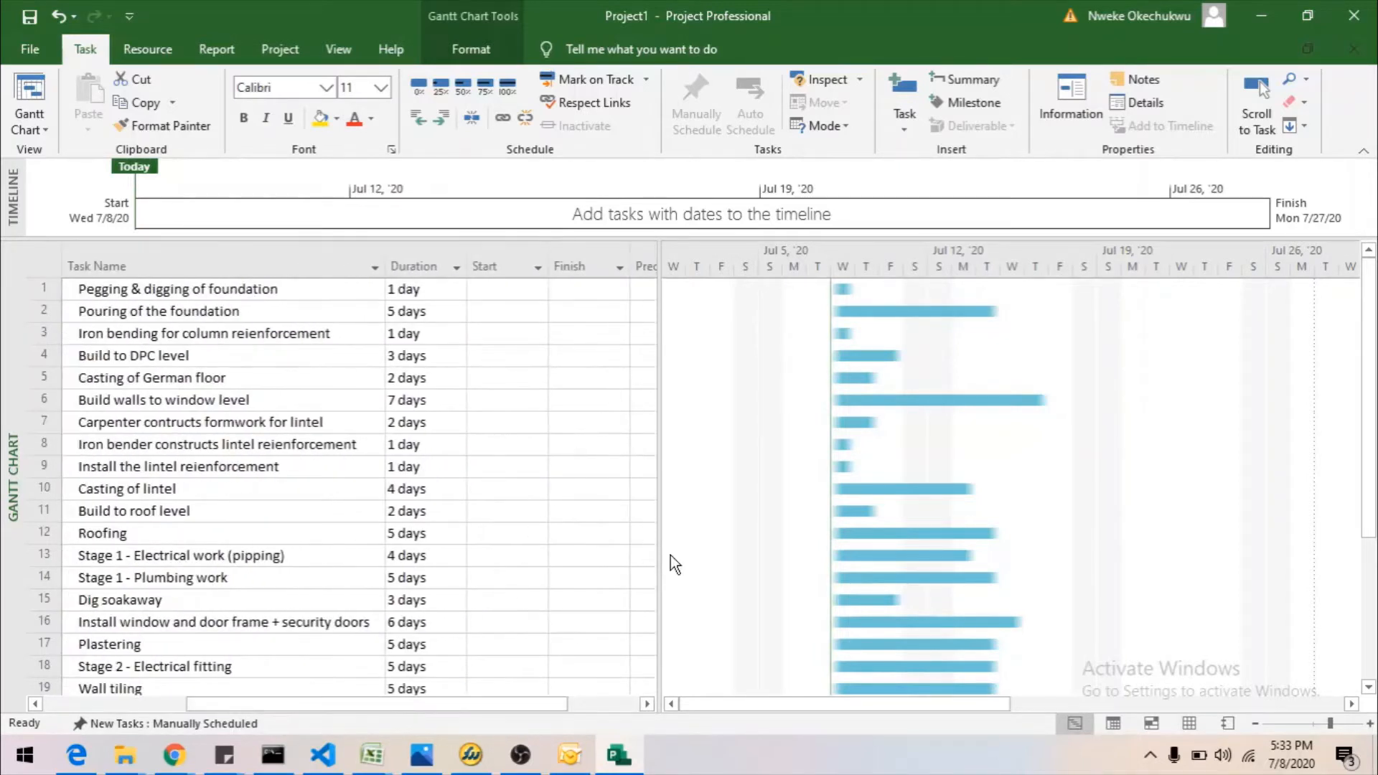
pyautogui.click(647, 704)
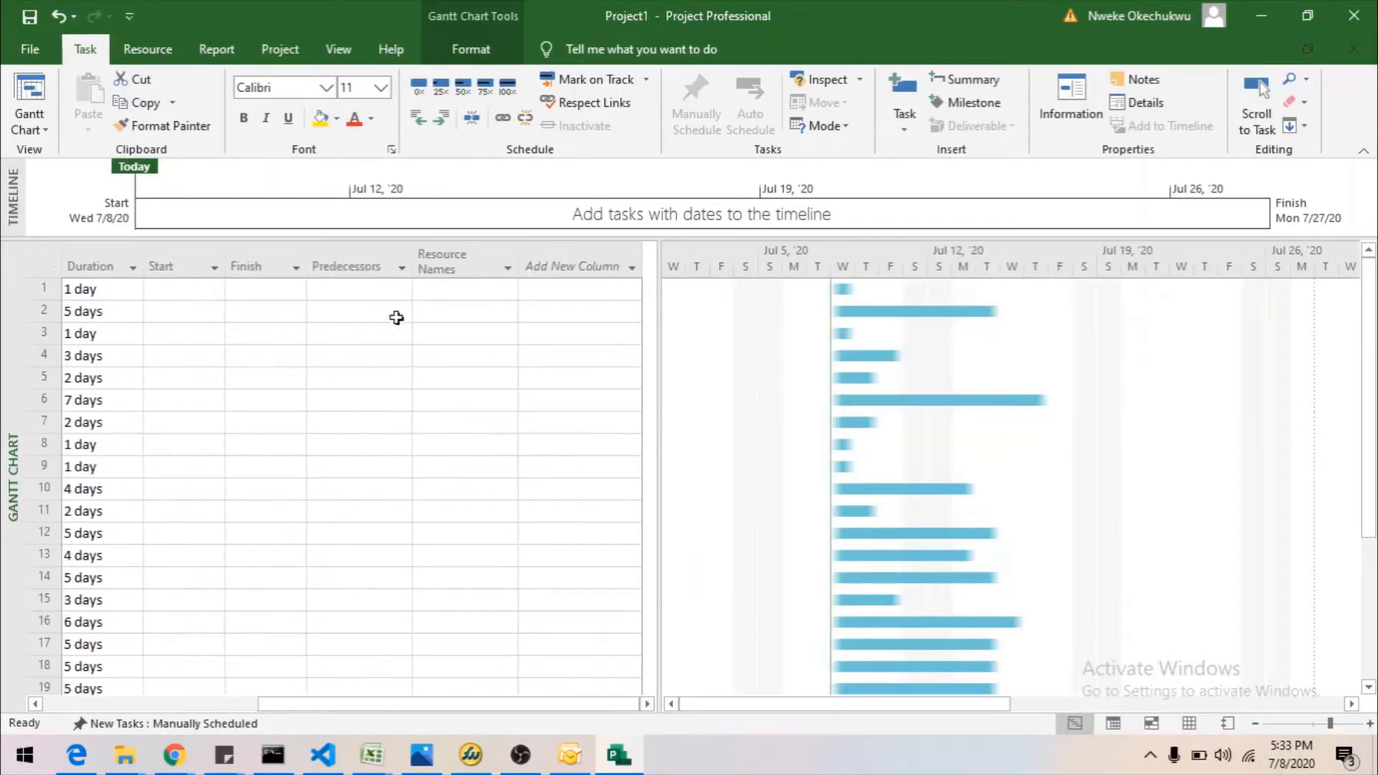
pyautogui.click(364, 295)
pyautogui.moveTo(661, 338); pyautogui.dragTo(873, 347)
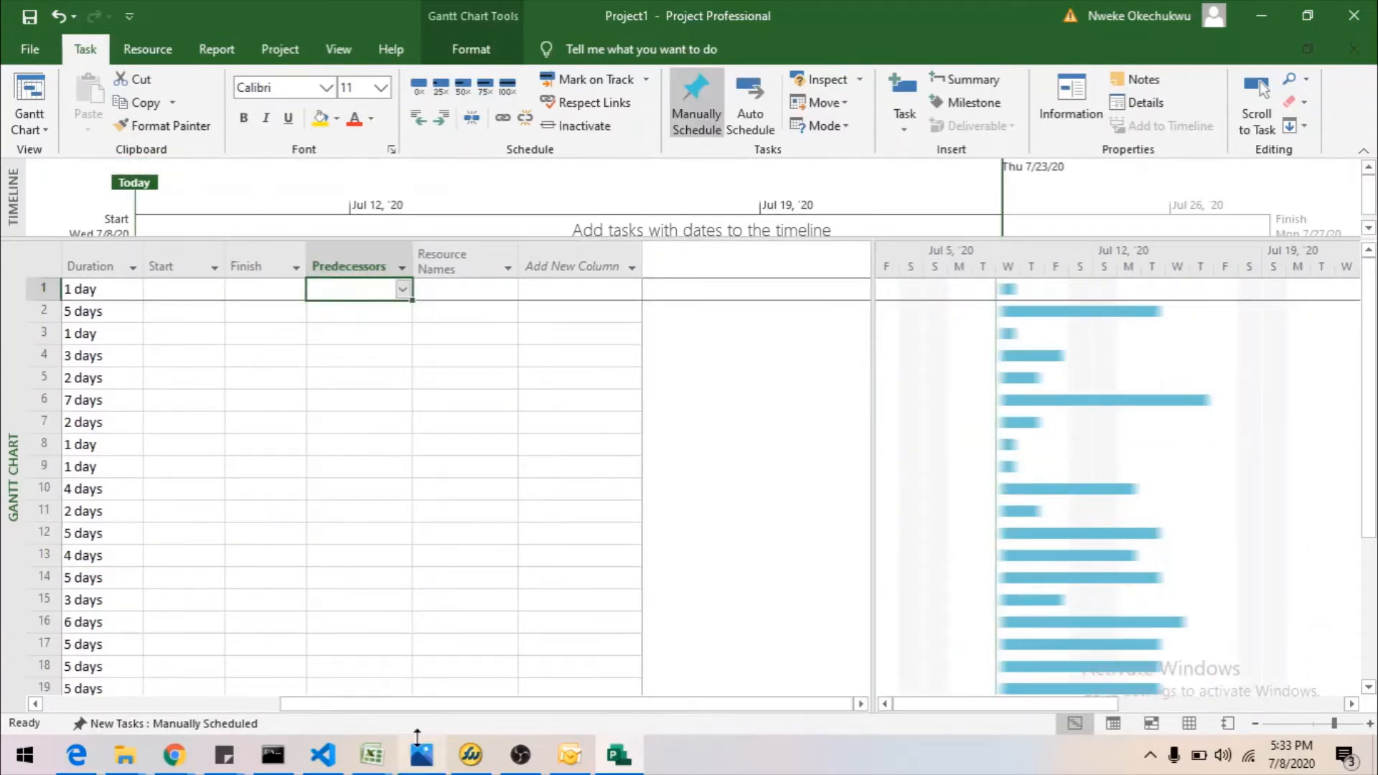
pyautogui.moveTo(418, 704); pyautogui.dragTo(320, 709)
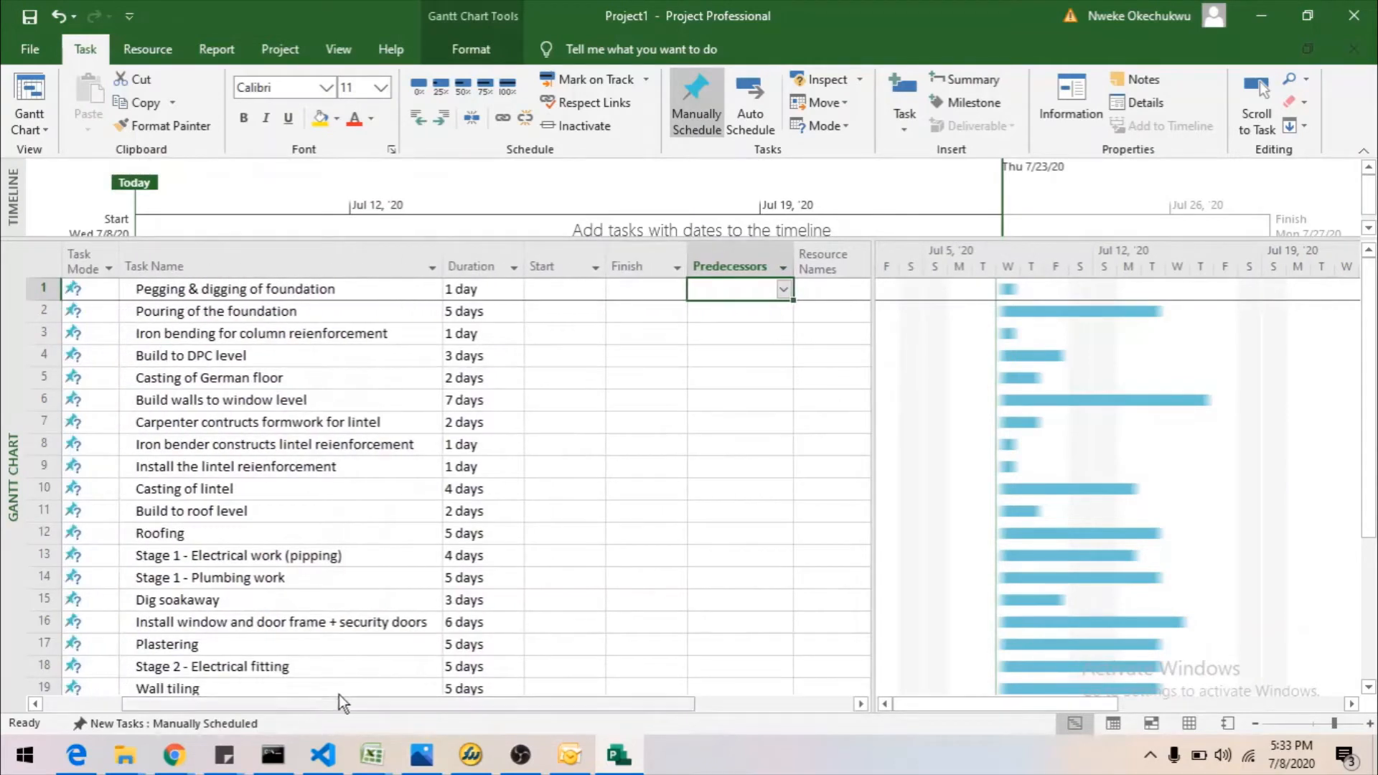
# Make Pegging & digging of foundation the predecessor of Pouring of the foundation.
pyautogui.click(244, 355)
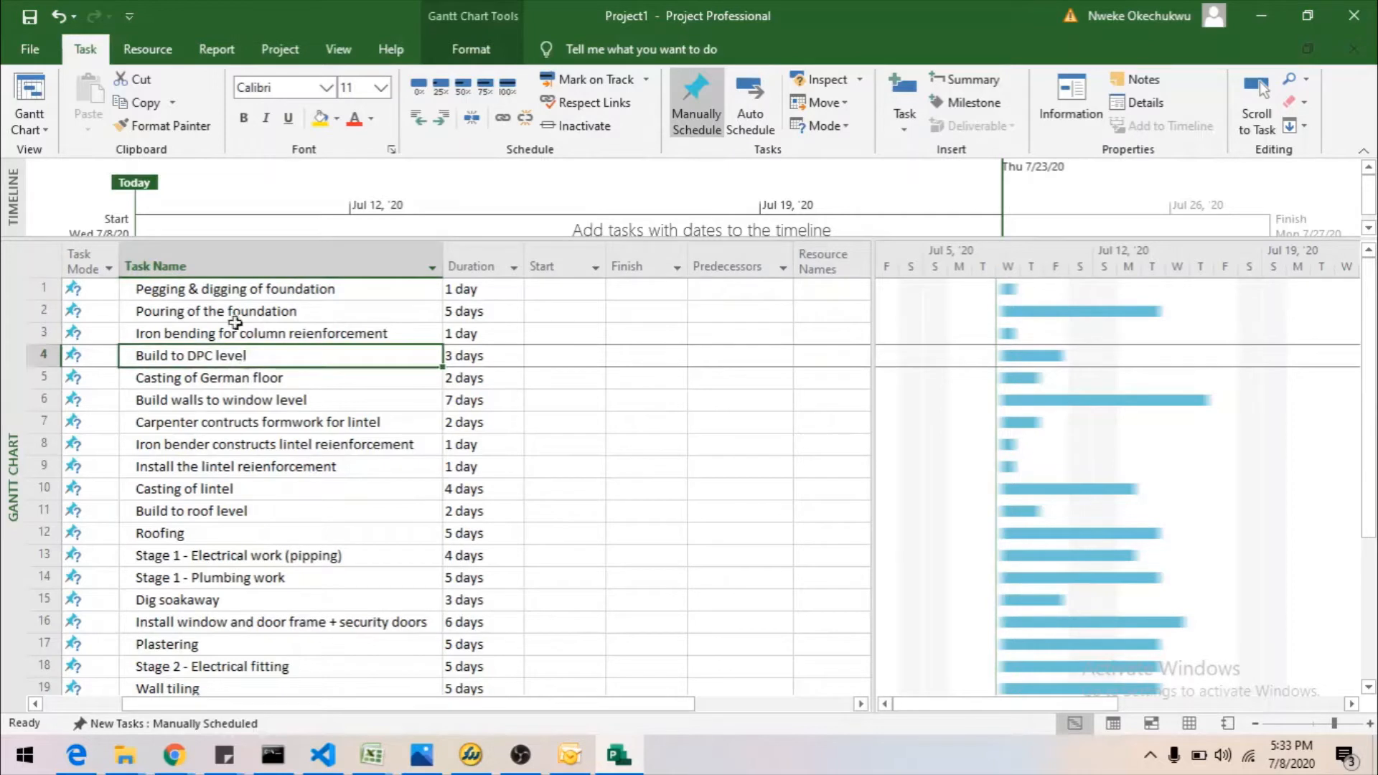
pyautogui.click(219, 288)
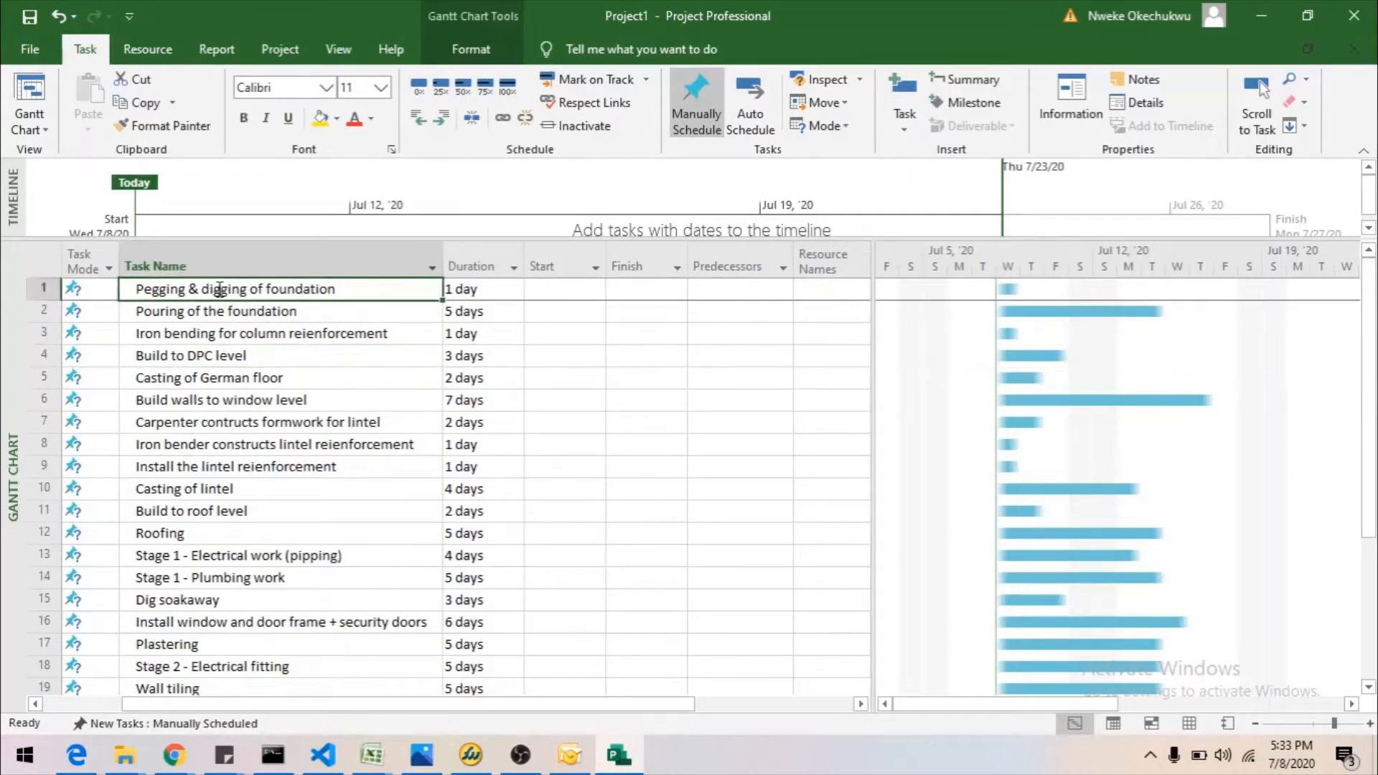
pyautogui.click(221, 310)
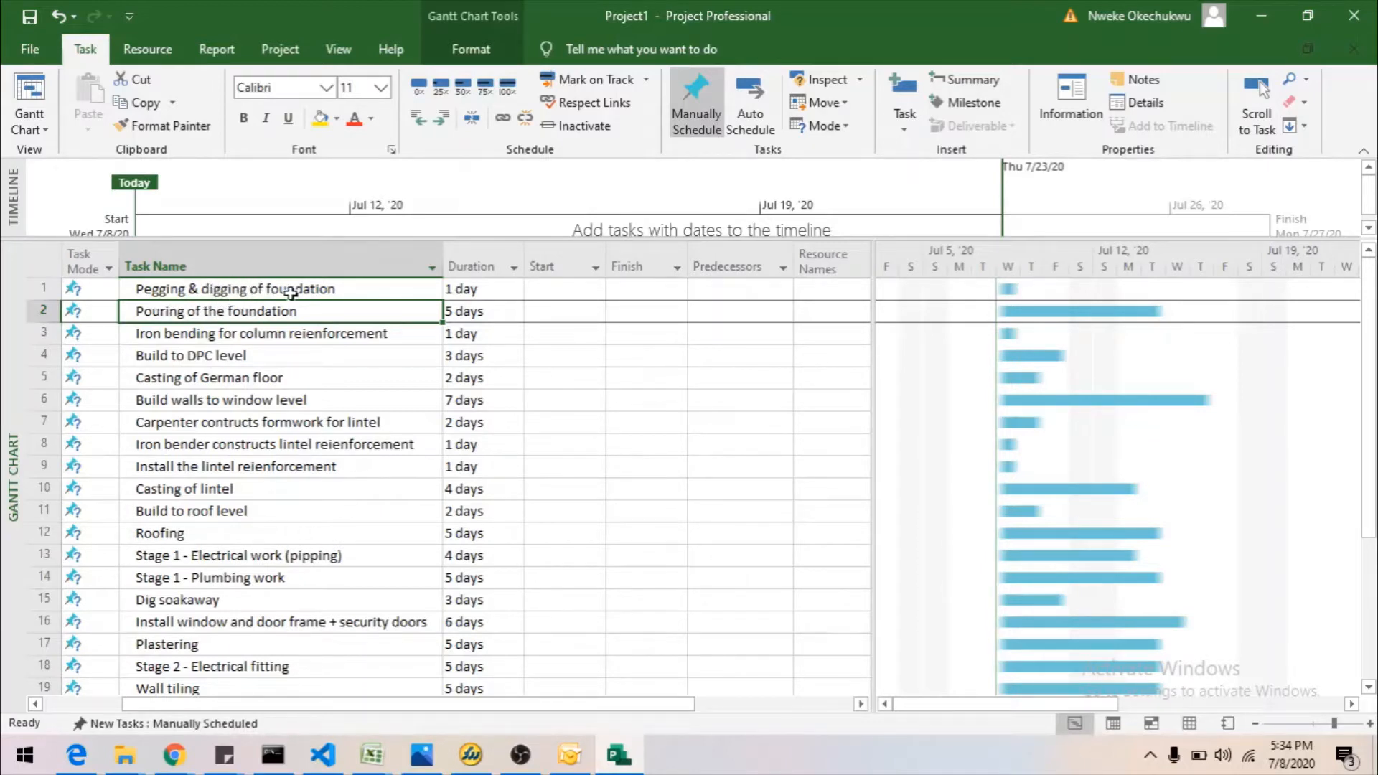
pyautogui.click(824, 312)
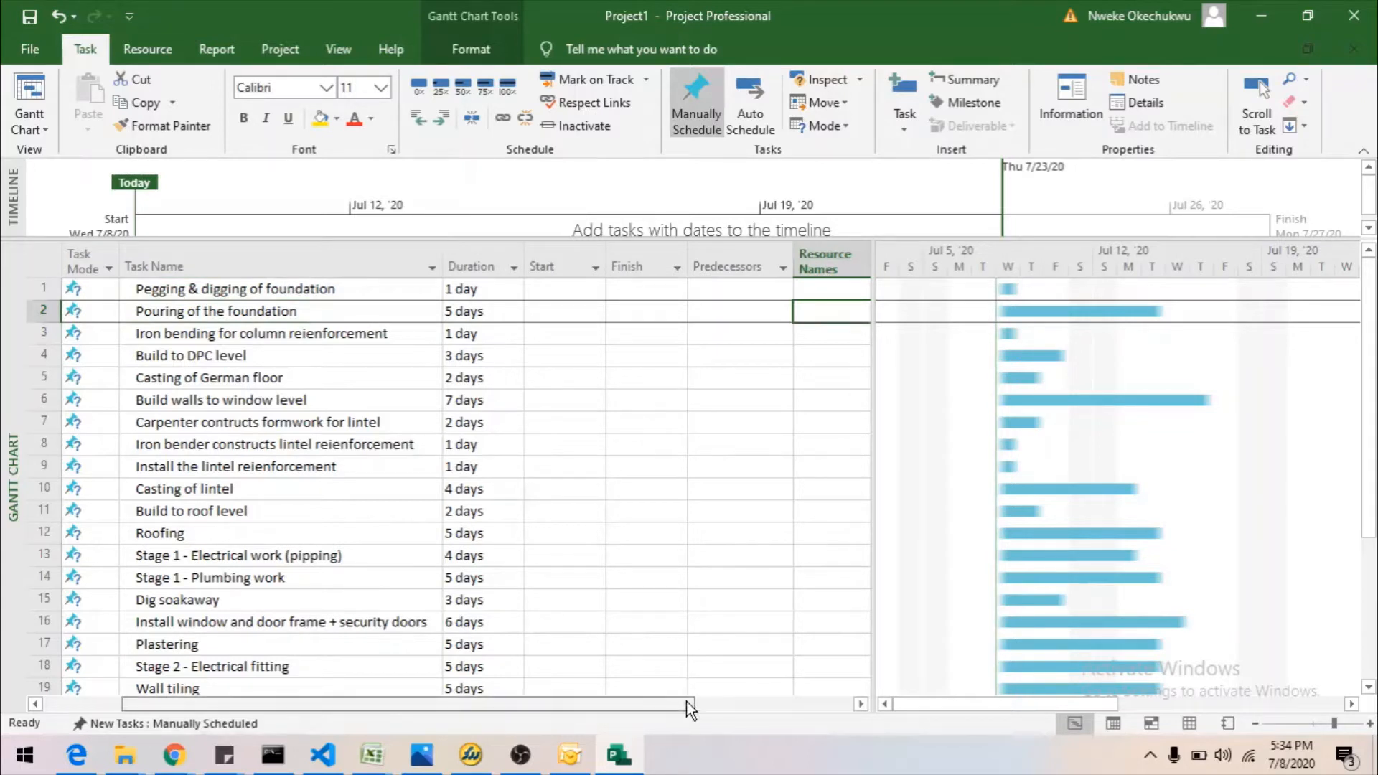
pyautogui.click(729, 310)
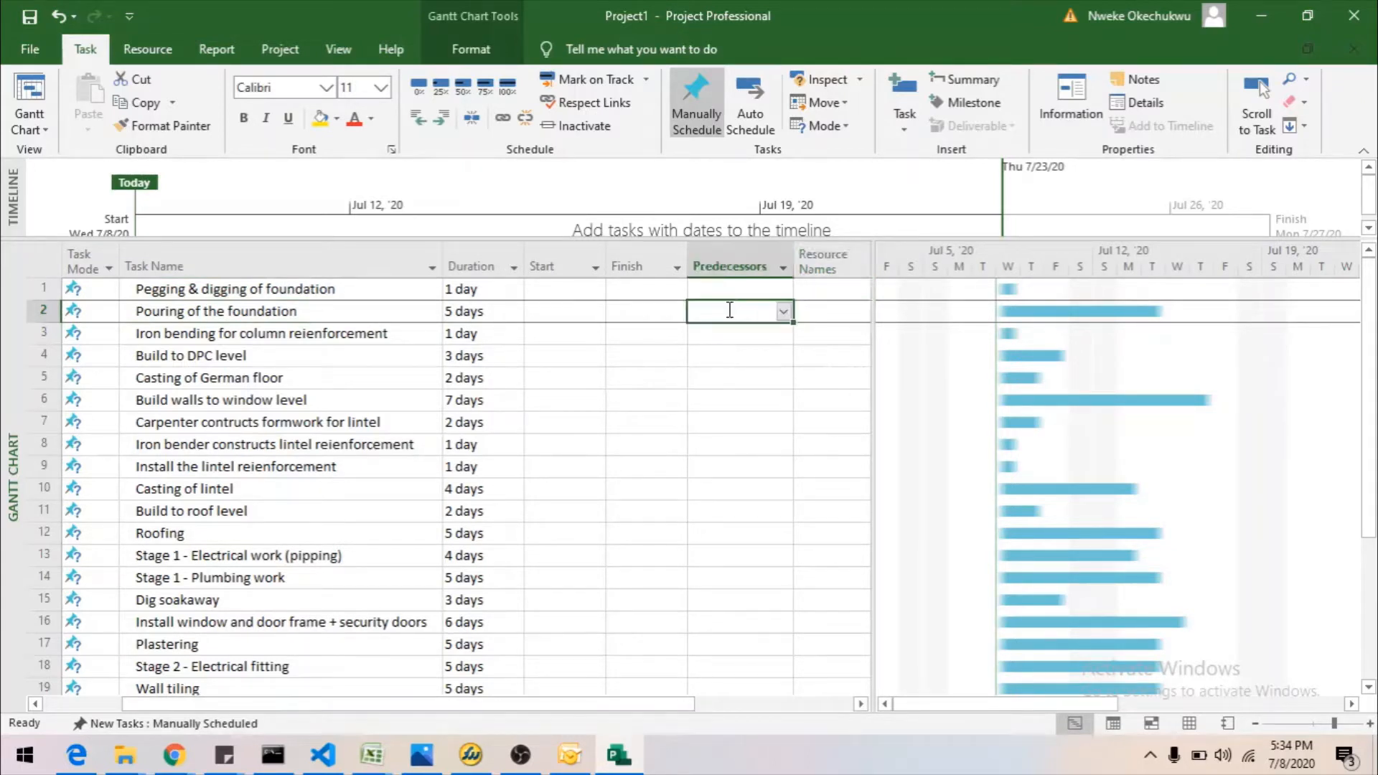
pyautogui.click(786, 310)
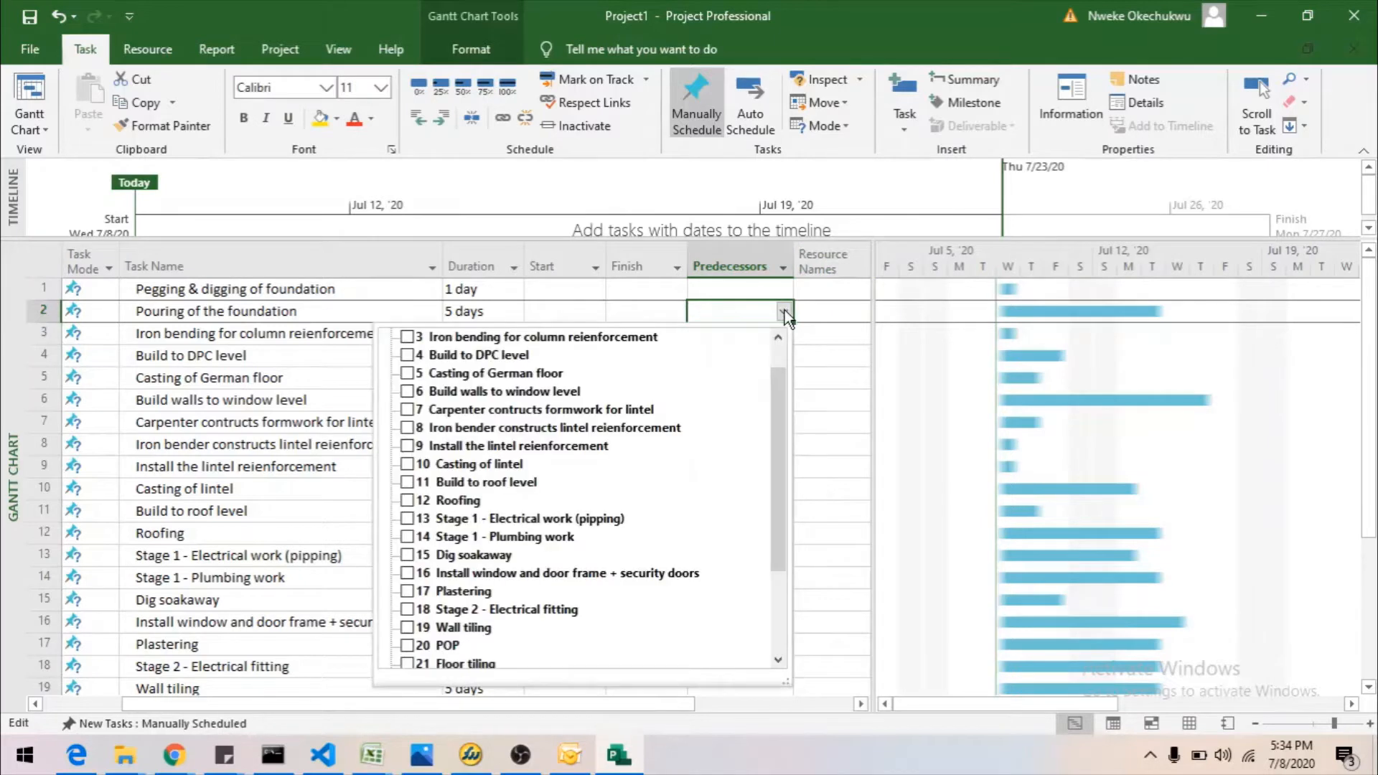
pyautogui.scroll(1, 776, 393)
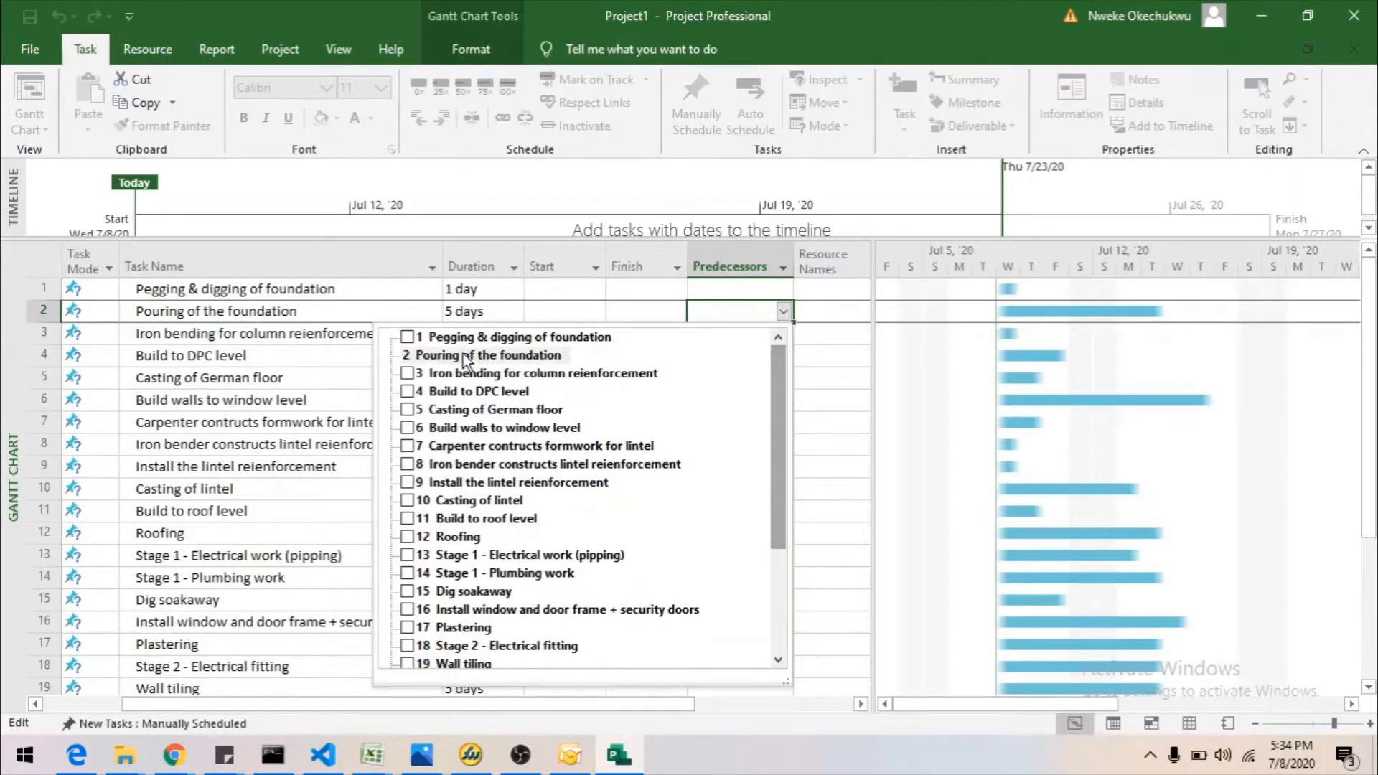
pyautogui.click(407, 337)
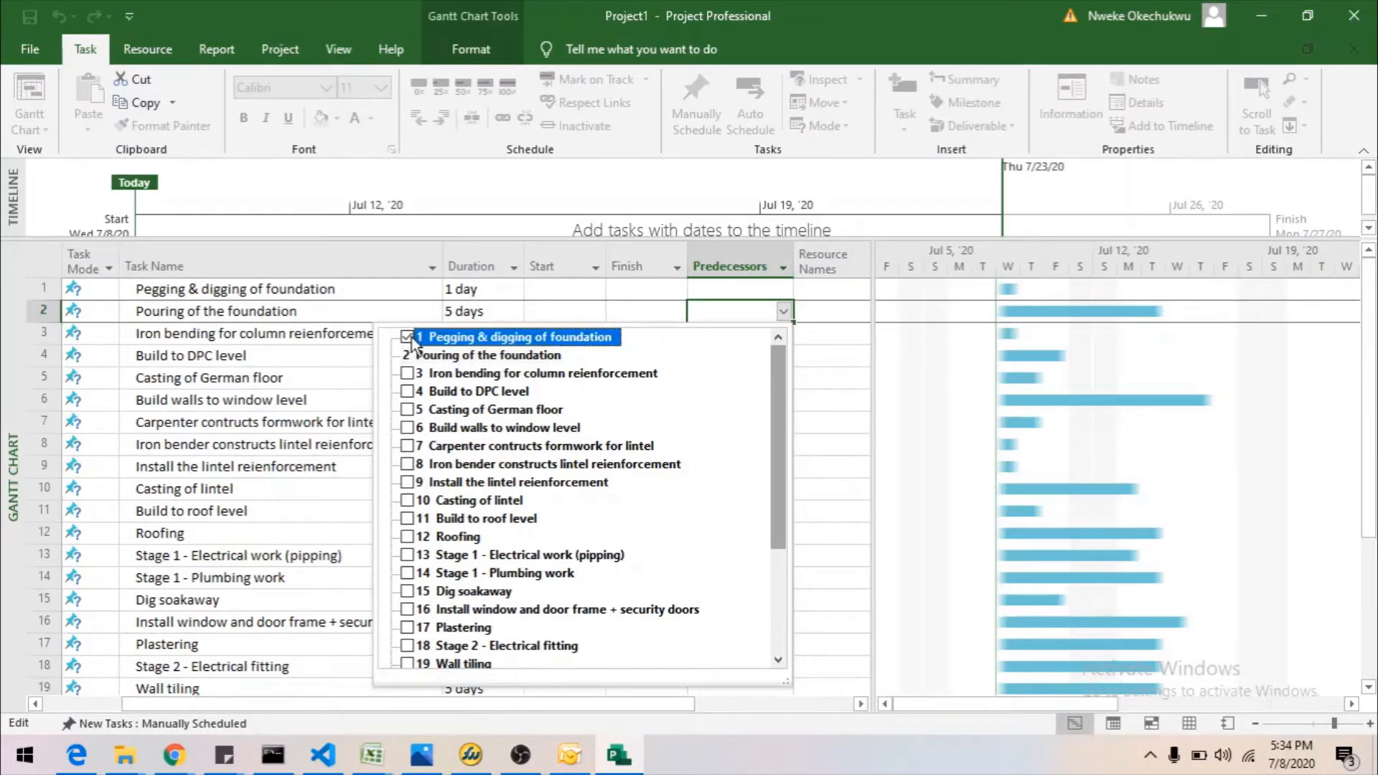
pyautogui.click(815, 316)
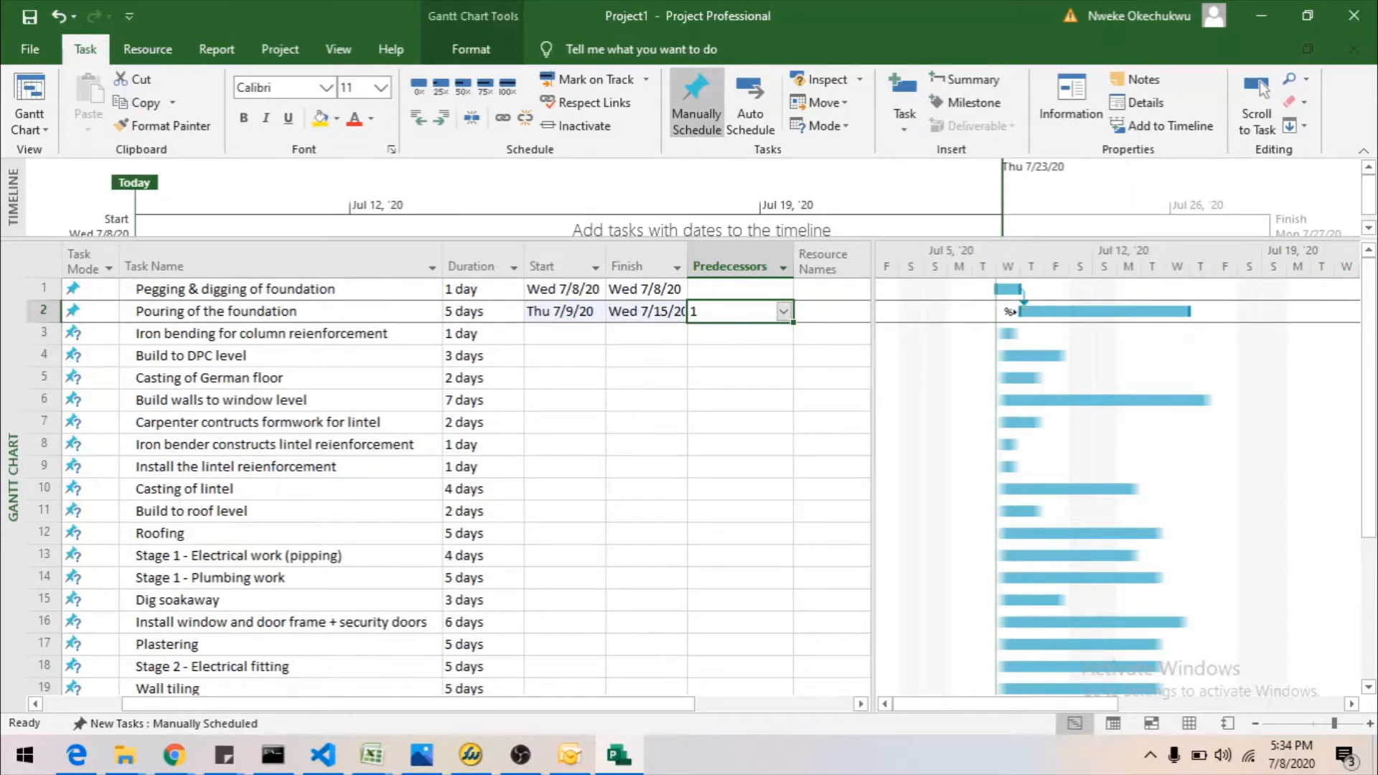
# Undo the predecessor link of Pouring of the foundation and set Pegging & digging of foundation as its predecessor again.
pyautogui.hotkey('ctrl', 'z')
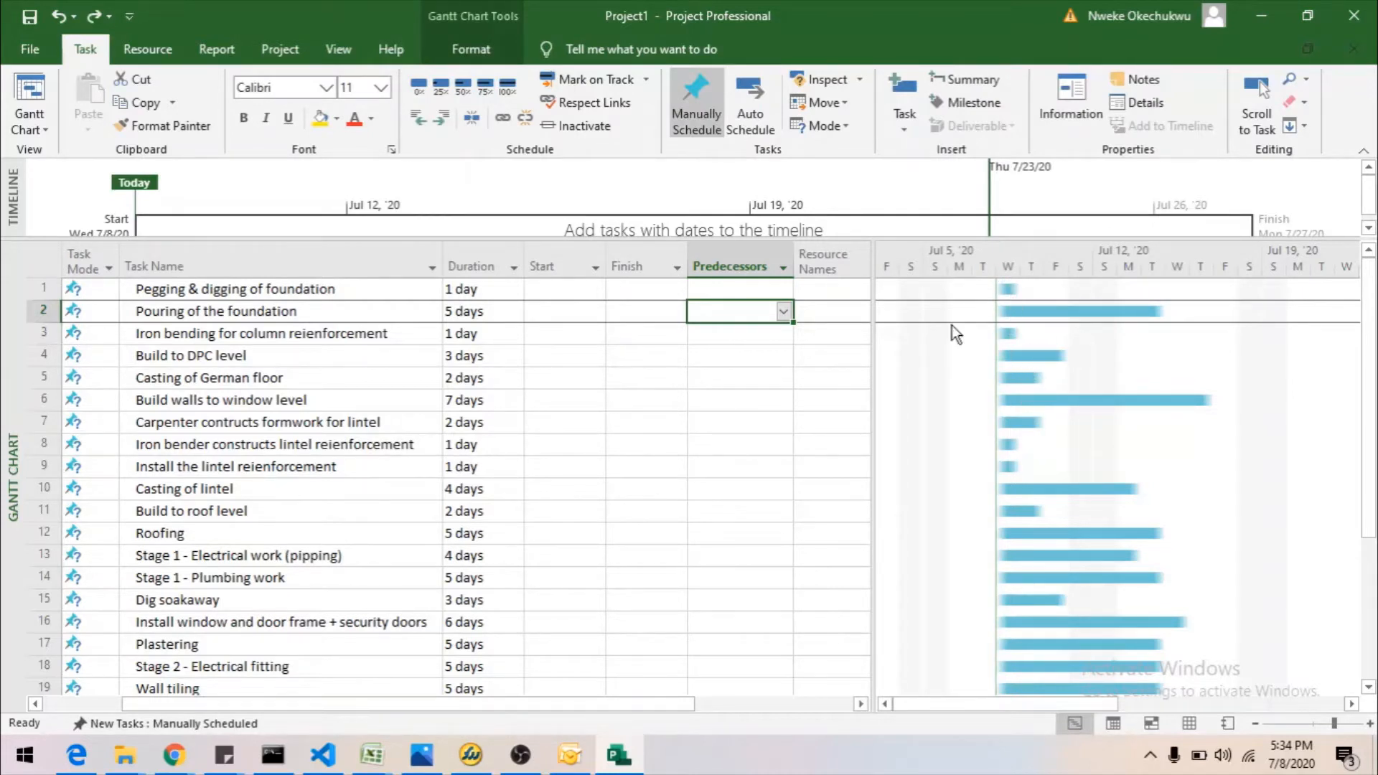
pyautogui.click(783, 311)
pyautogui.scroll(1, 641, 397)
pyautogui.click(512, 343)
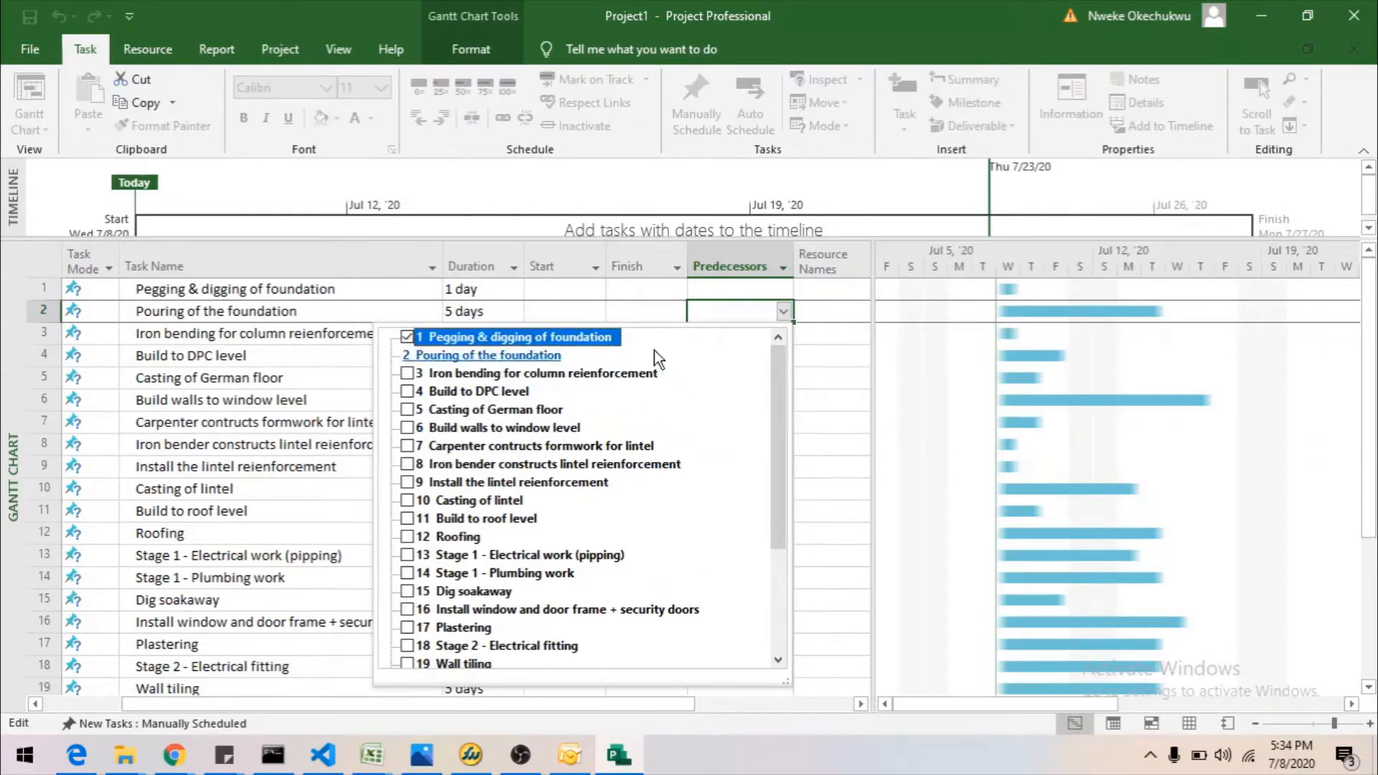
pyautogui.click(833, 353)
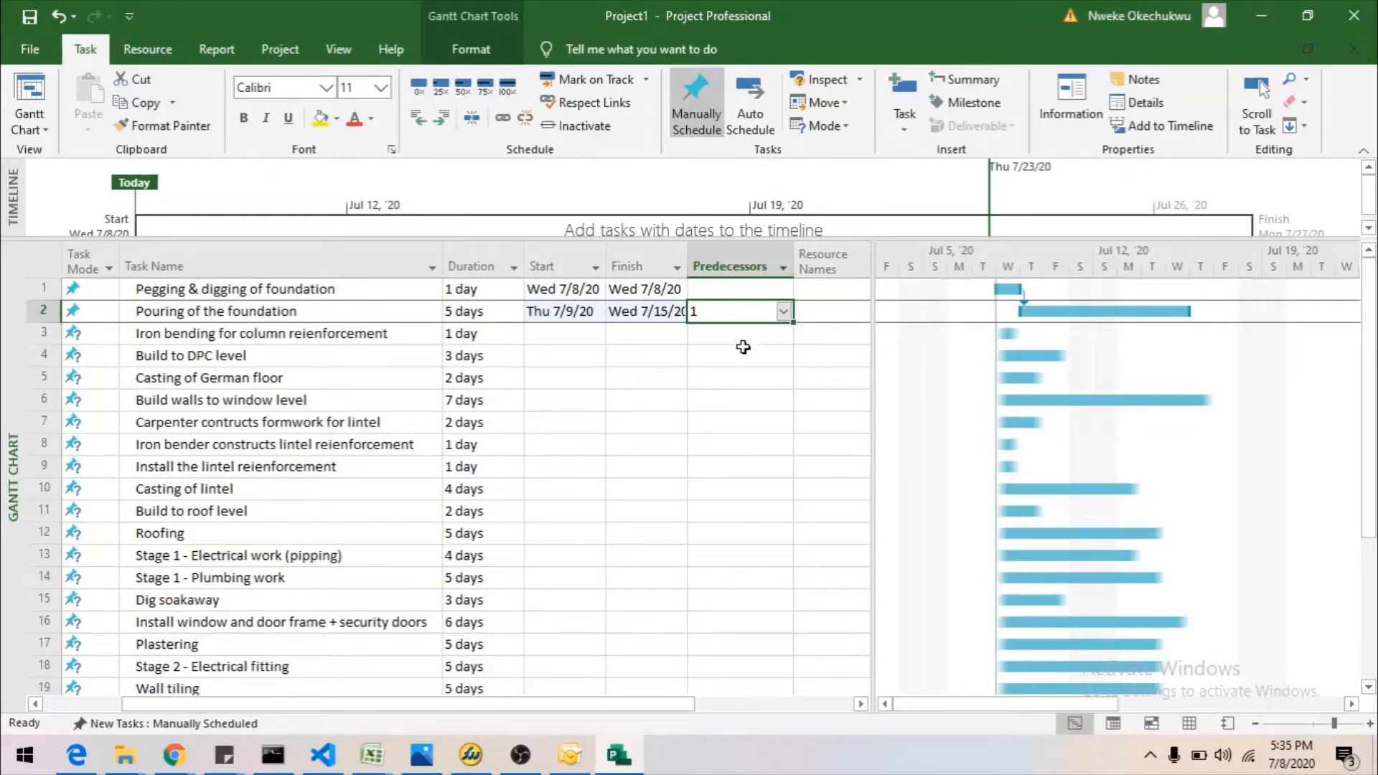
# Make Pegging & digging of foundation the predecessor of Iron bending for column reienforcement.
pyautogui.click(379, 335)
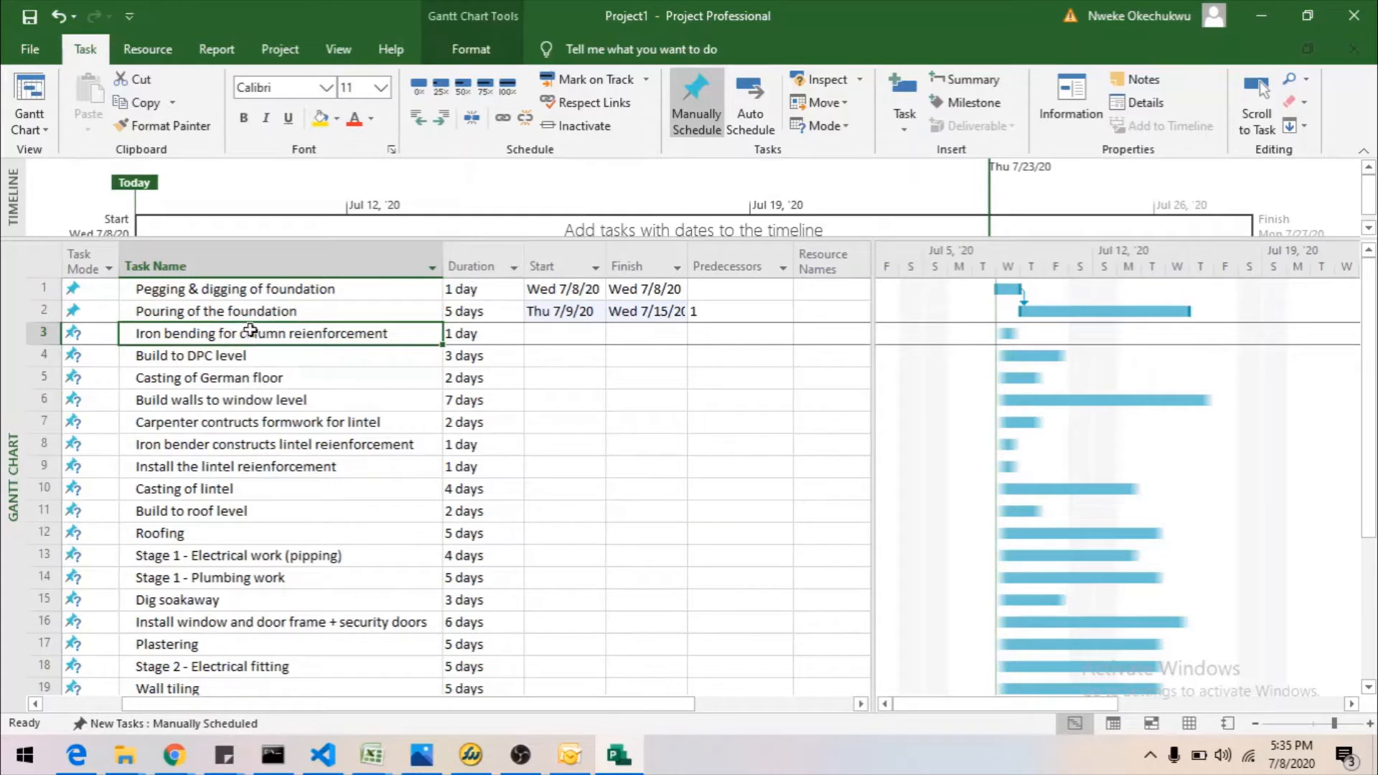
pyautogui.click(726, 336)
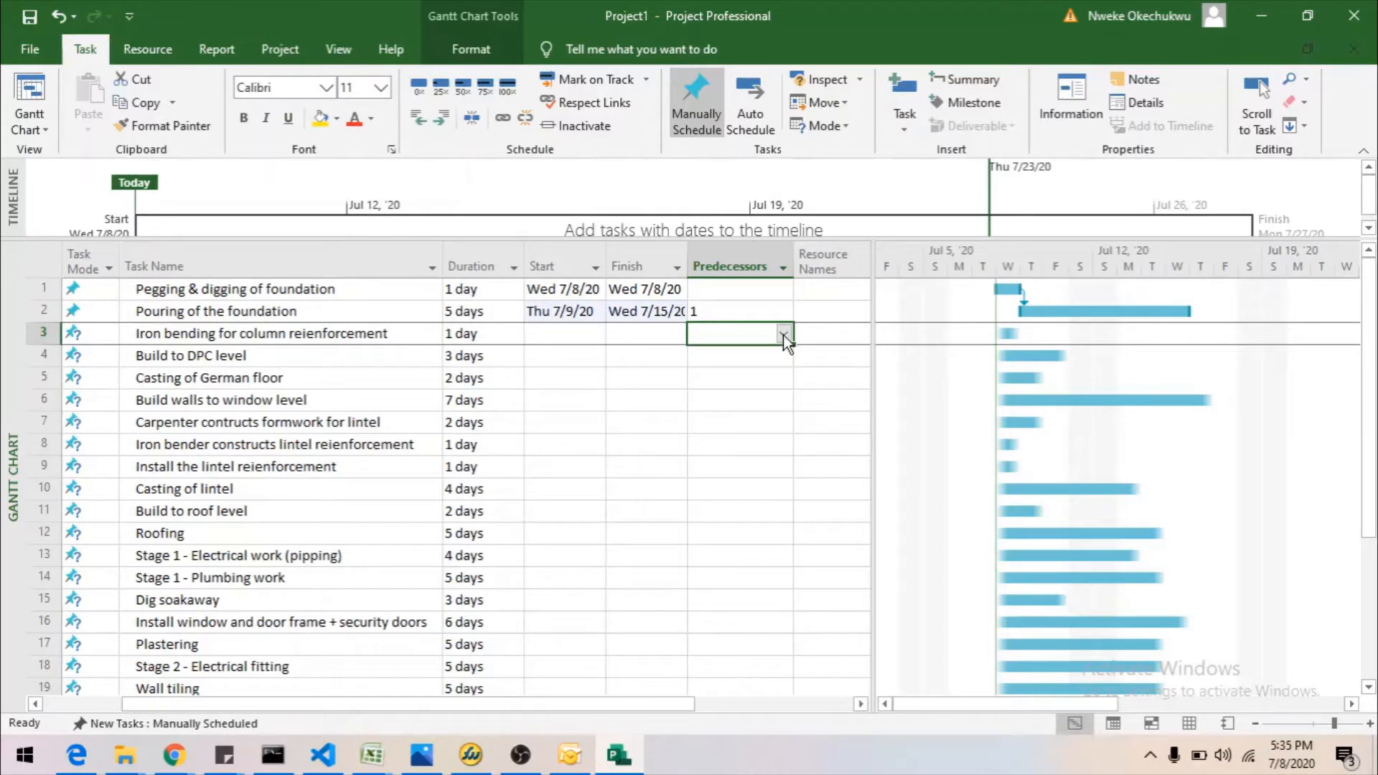
pyautogui.click(782, 334)
pyautogui.scroll(1, 779, 369)
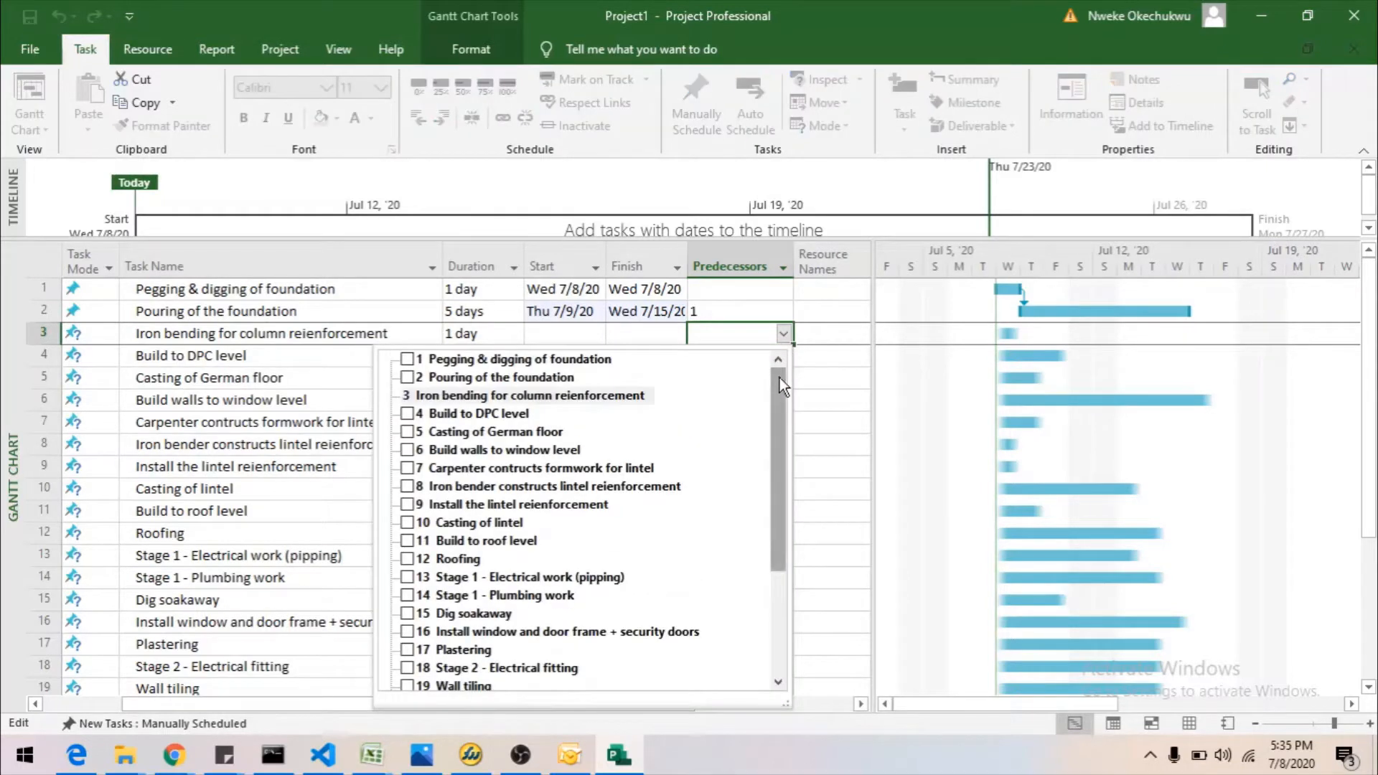
pyautogui.click(407, 359)
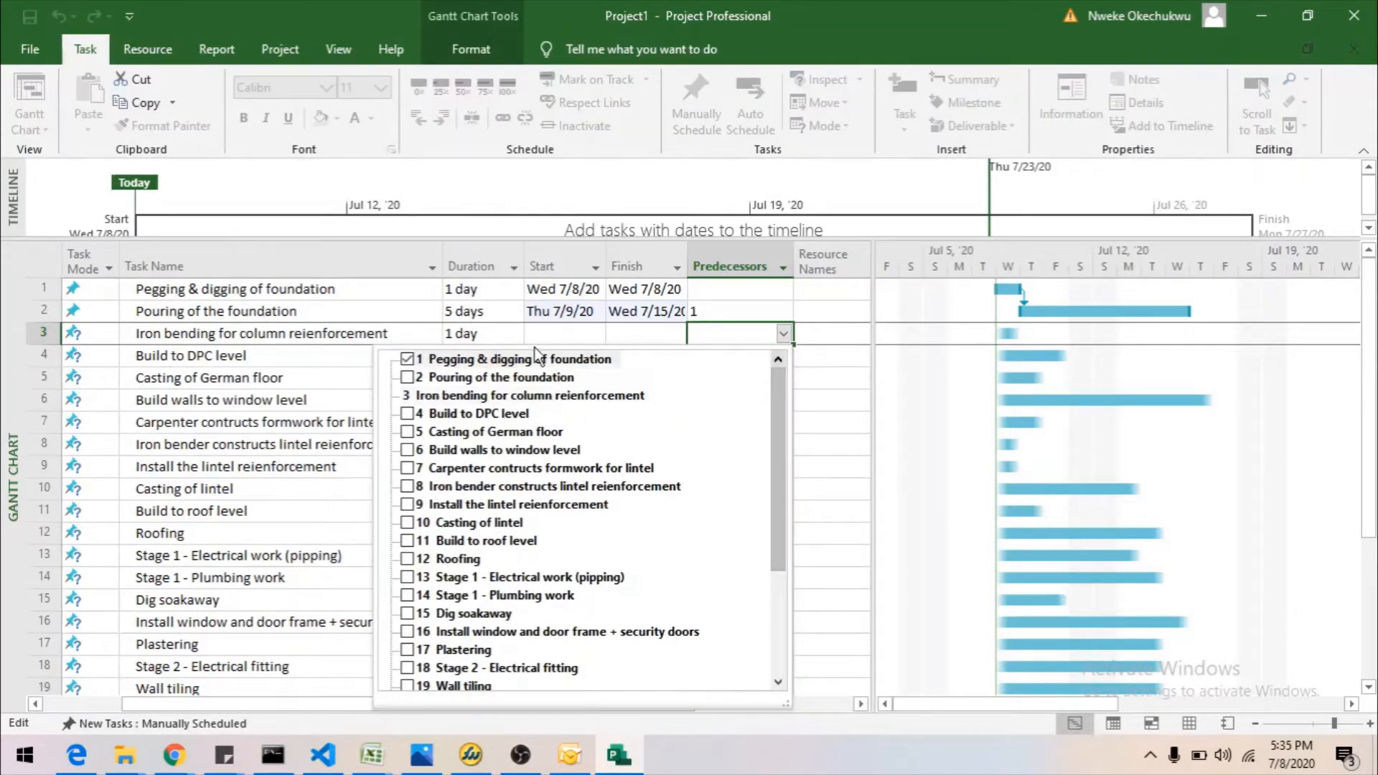
pyautogui.click(782, 334)
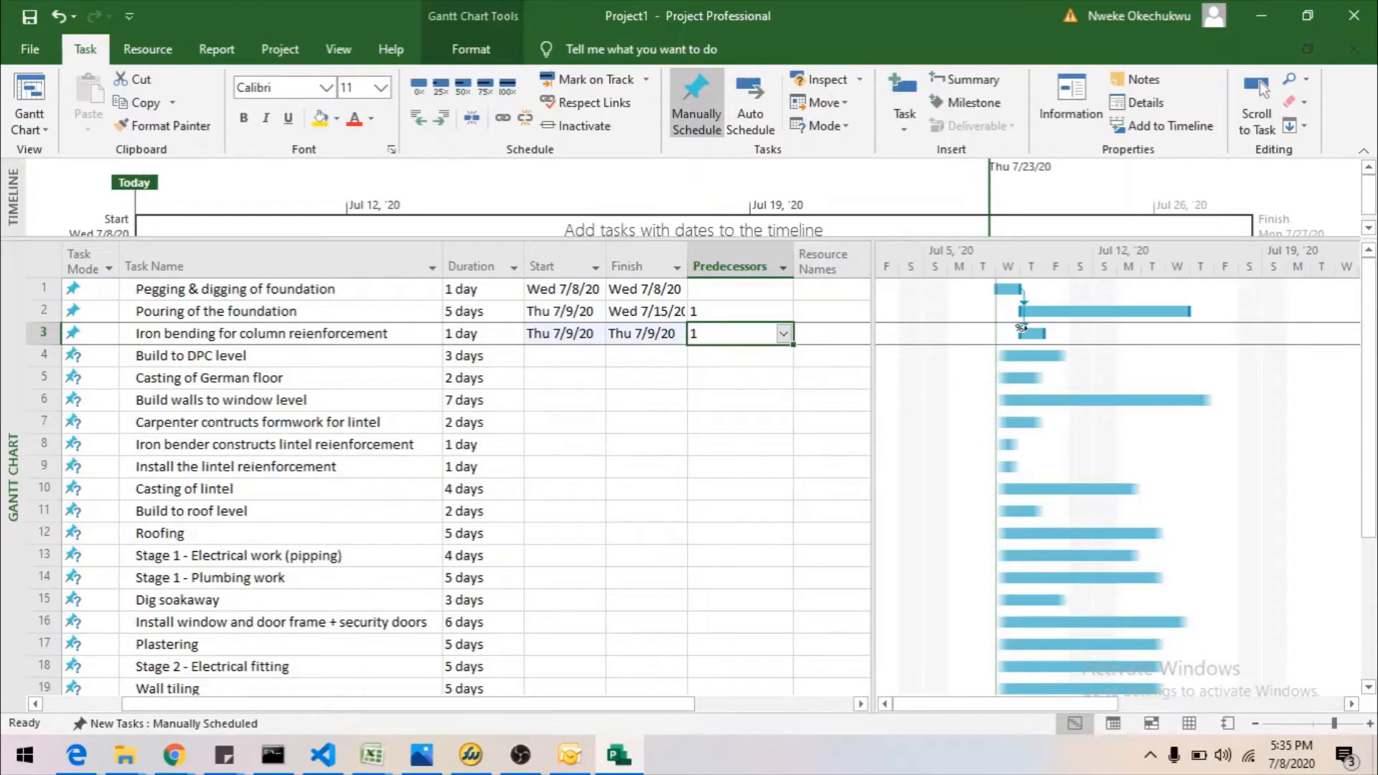
# Try moving the Gantt bar of Iron bending for column reienforcement to Wed 7/8/20, and undo the move.
pyautogui.moveTo(1030, 332)
pyautogui.mouseDown()
pyautogui.moveTo(983, 333)
pyautogui.moveTo(1008, 333)
pyautogui.mouseUp()
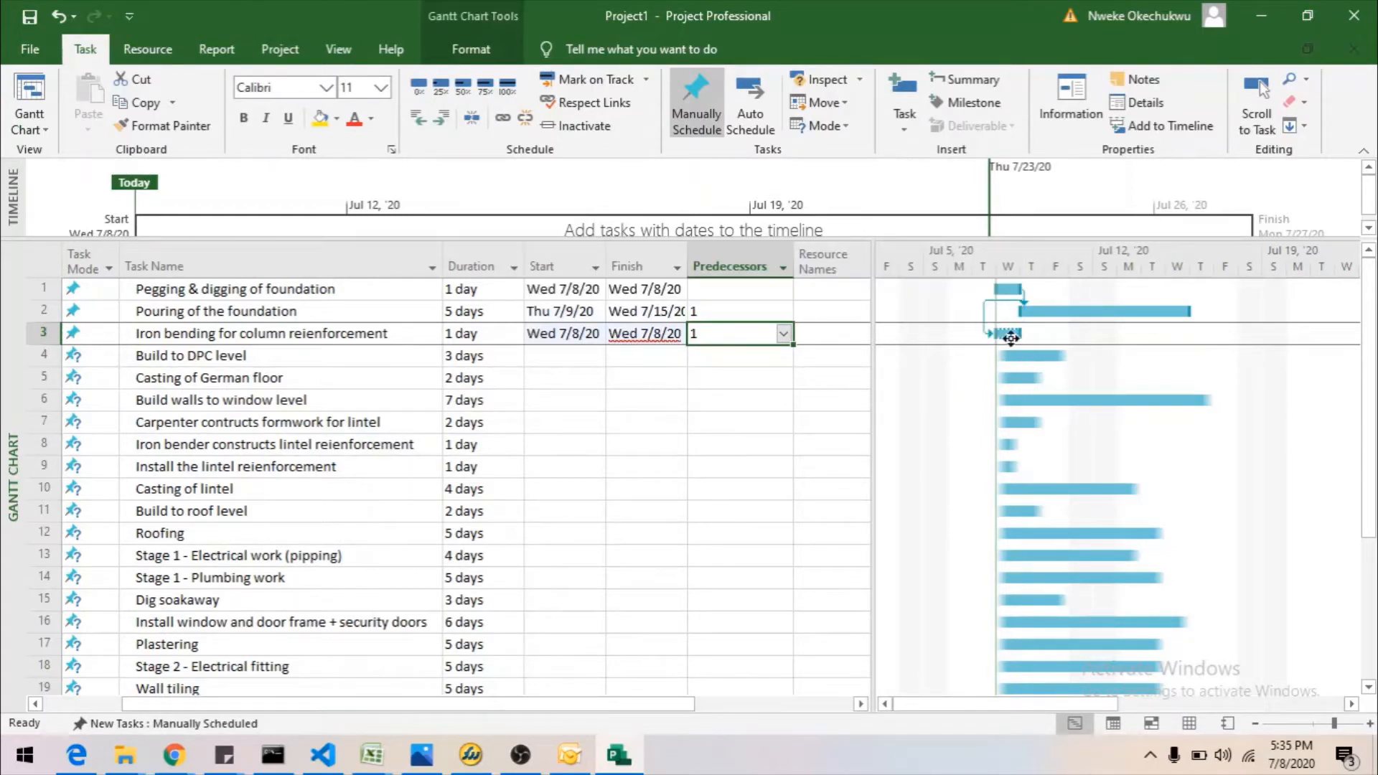
pyautogui.hotkey('ctrl', 'z')
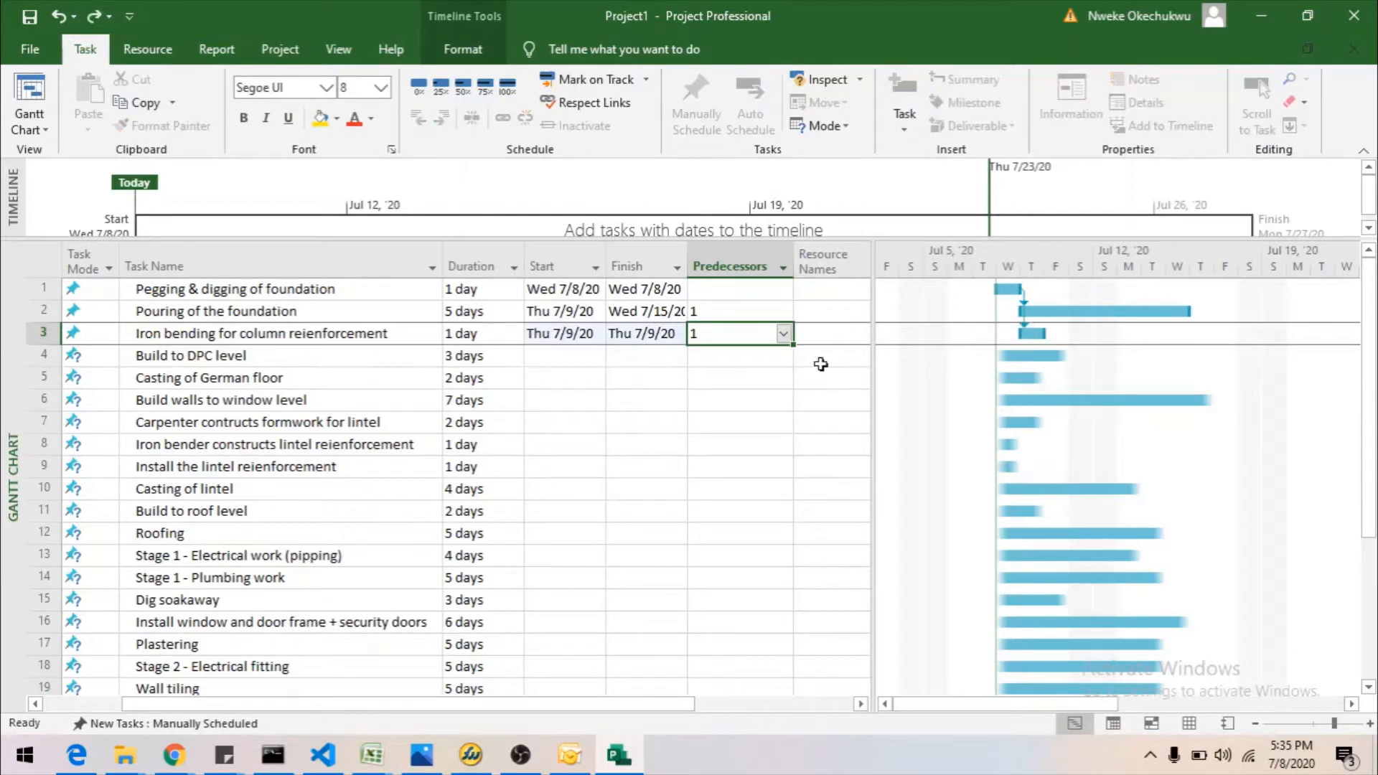
# Make Pouring of the foundation the predecessor of Build to DPC level.
pyautogui.click(220, 360)
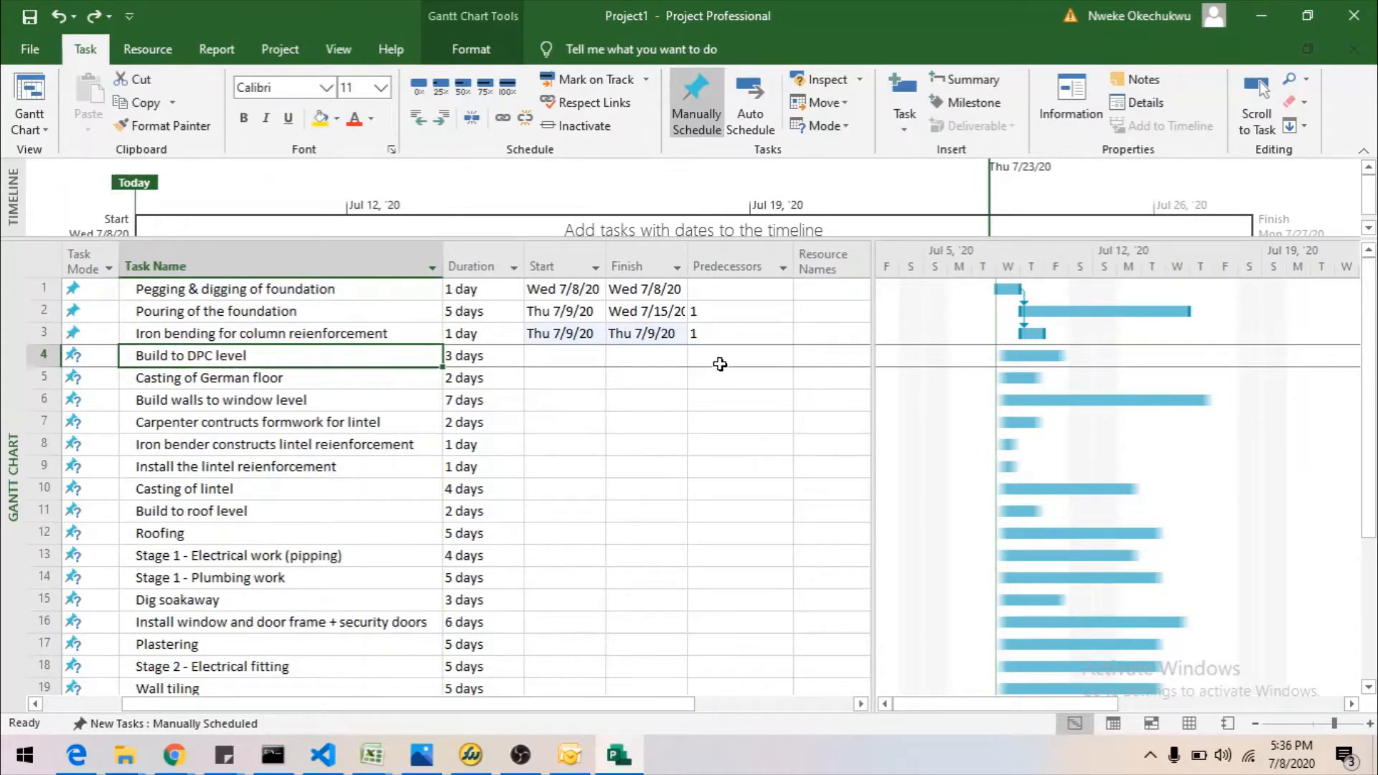
pyautogui.click(723, 361)
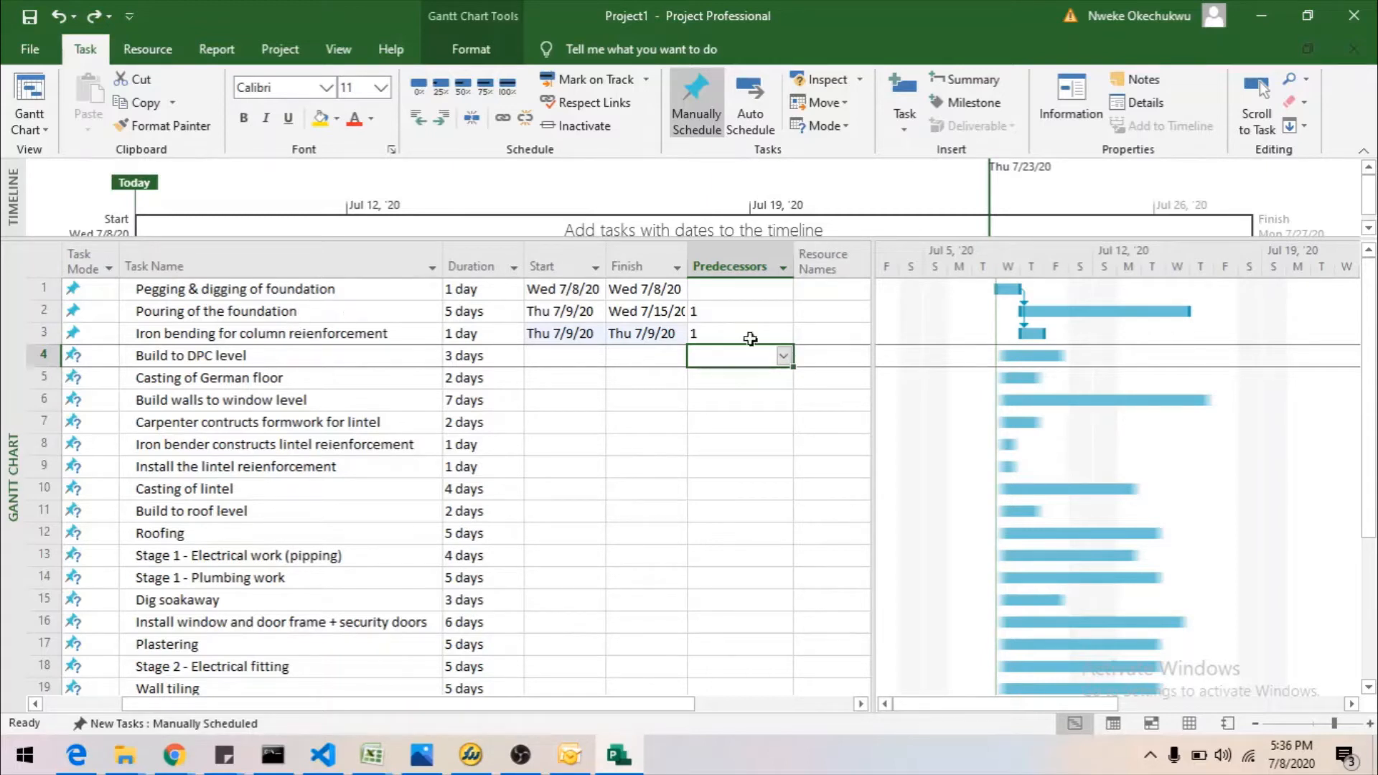
pyautogui.click(37, 310)
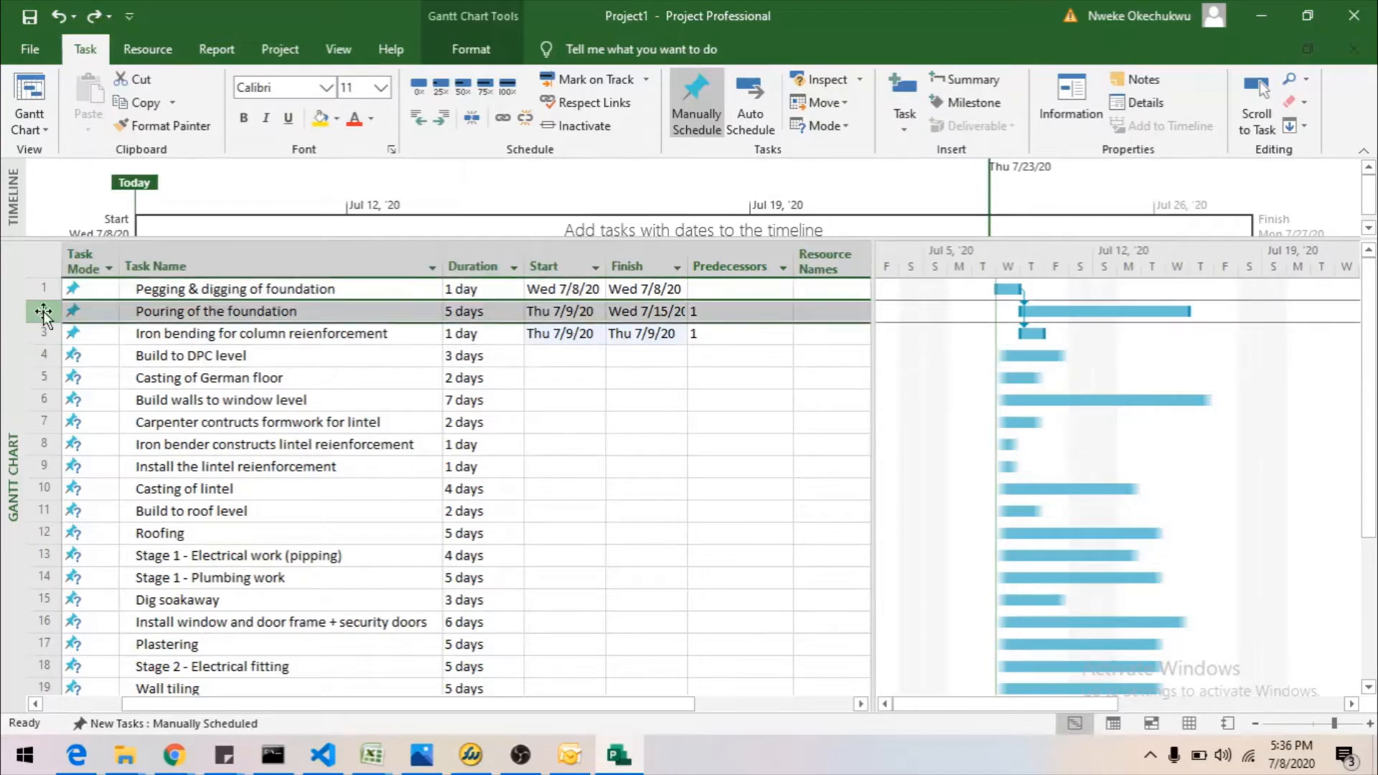
pyautogui.click(703, 353)
pyautogui.click(783, 355)
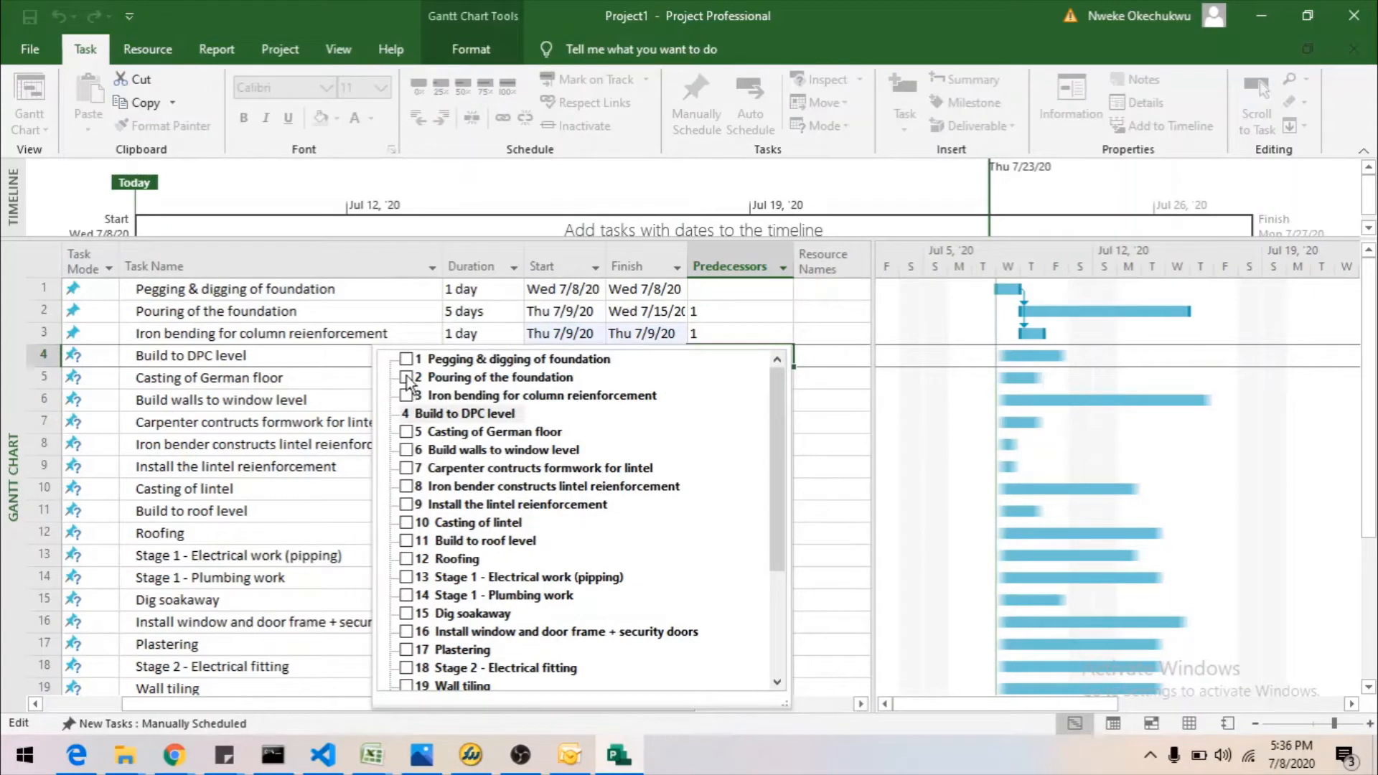
pyautogui.click(407, 379)
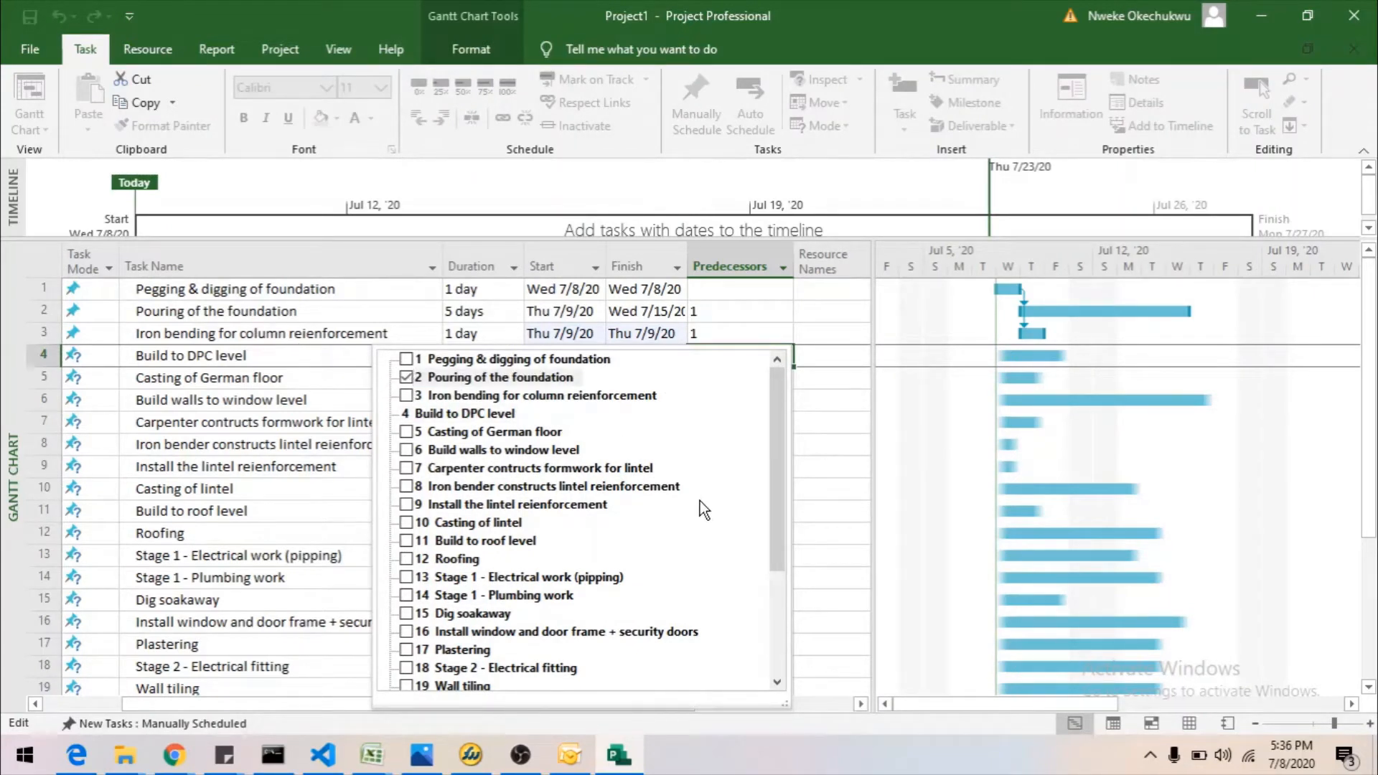
pyautogui.scroll(-3, 700, 500)
pyautogui.click(858, 418)
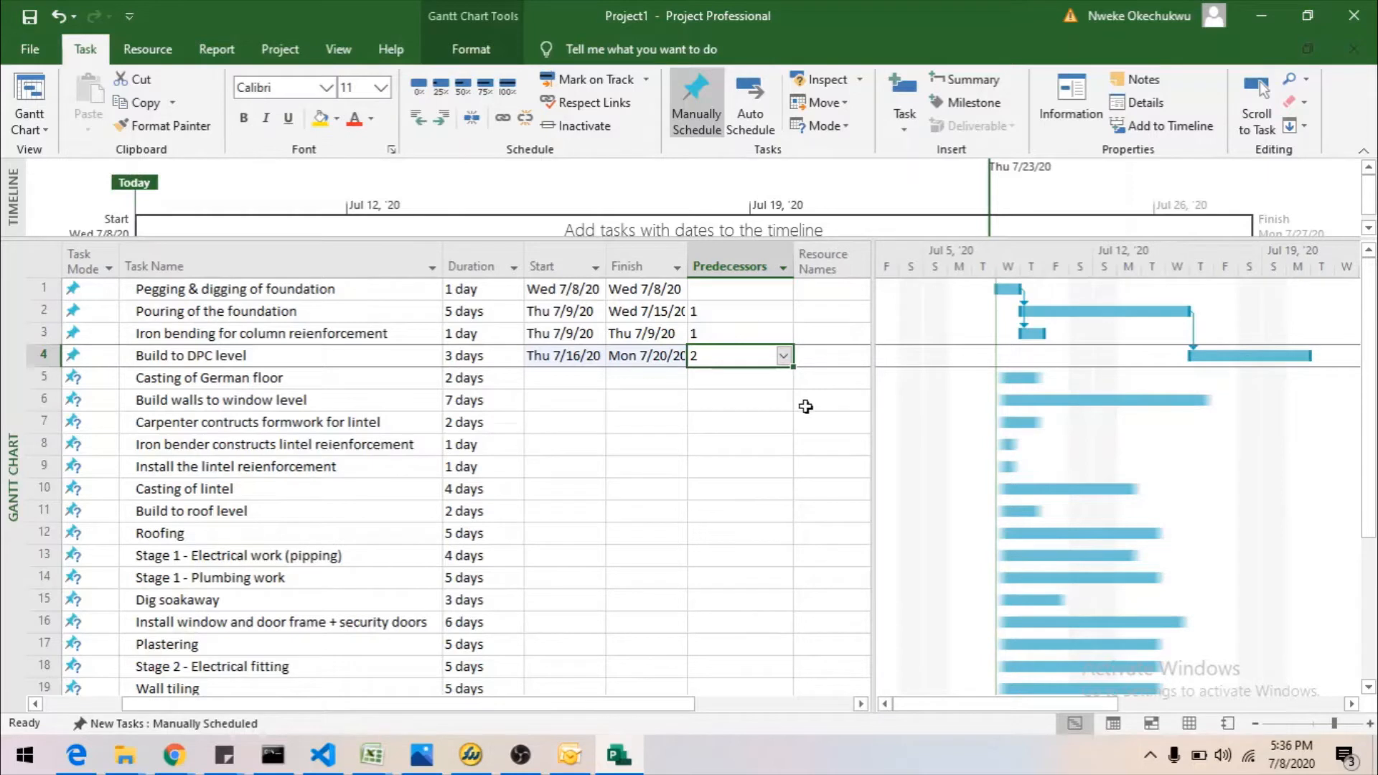
# Make Pouring of the foundation the predecessor of Casting of German floor.
pyautogui.click(720, 399)
pyautogui.click(709, 379)
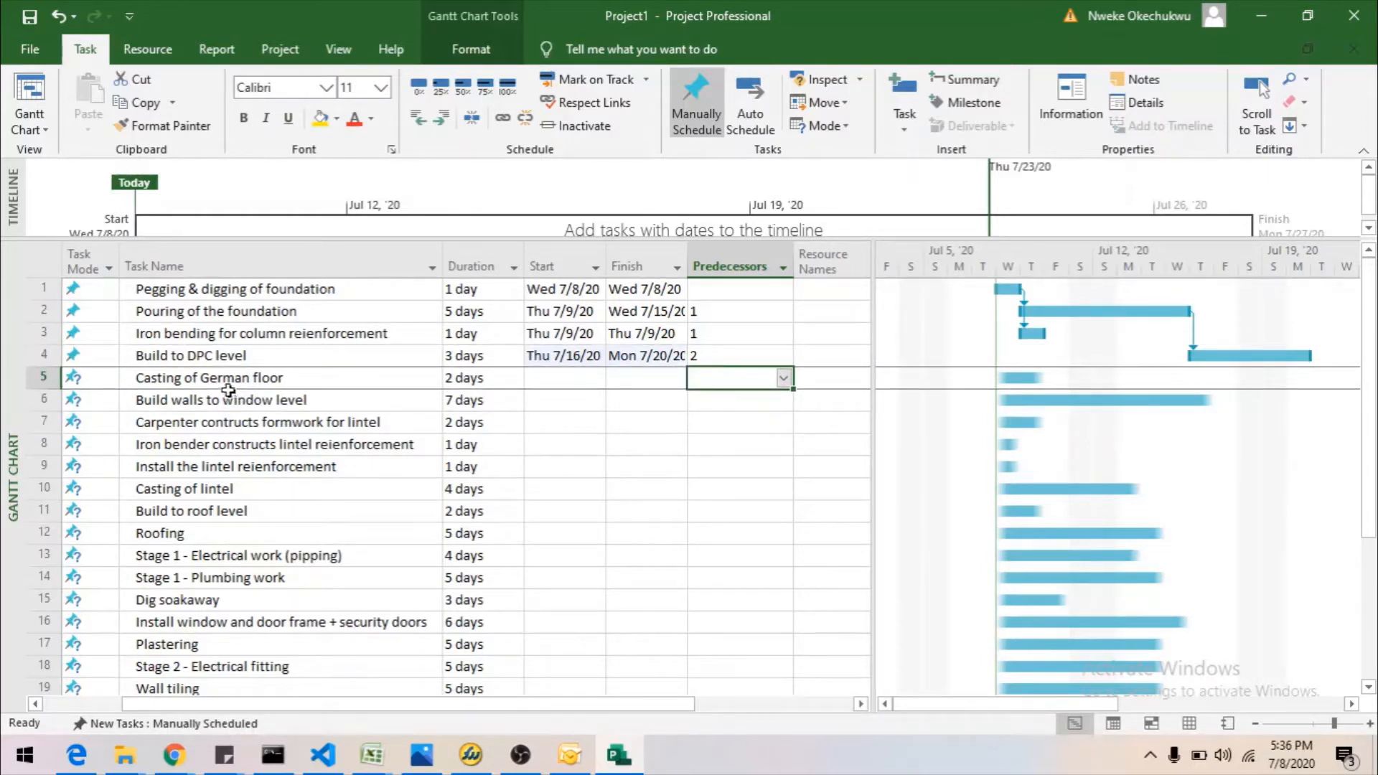
pyautogui.click(784, 378)
pyautogui.scroll(2, 675, 244)
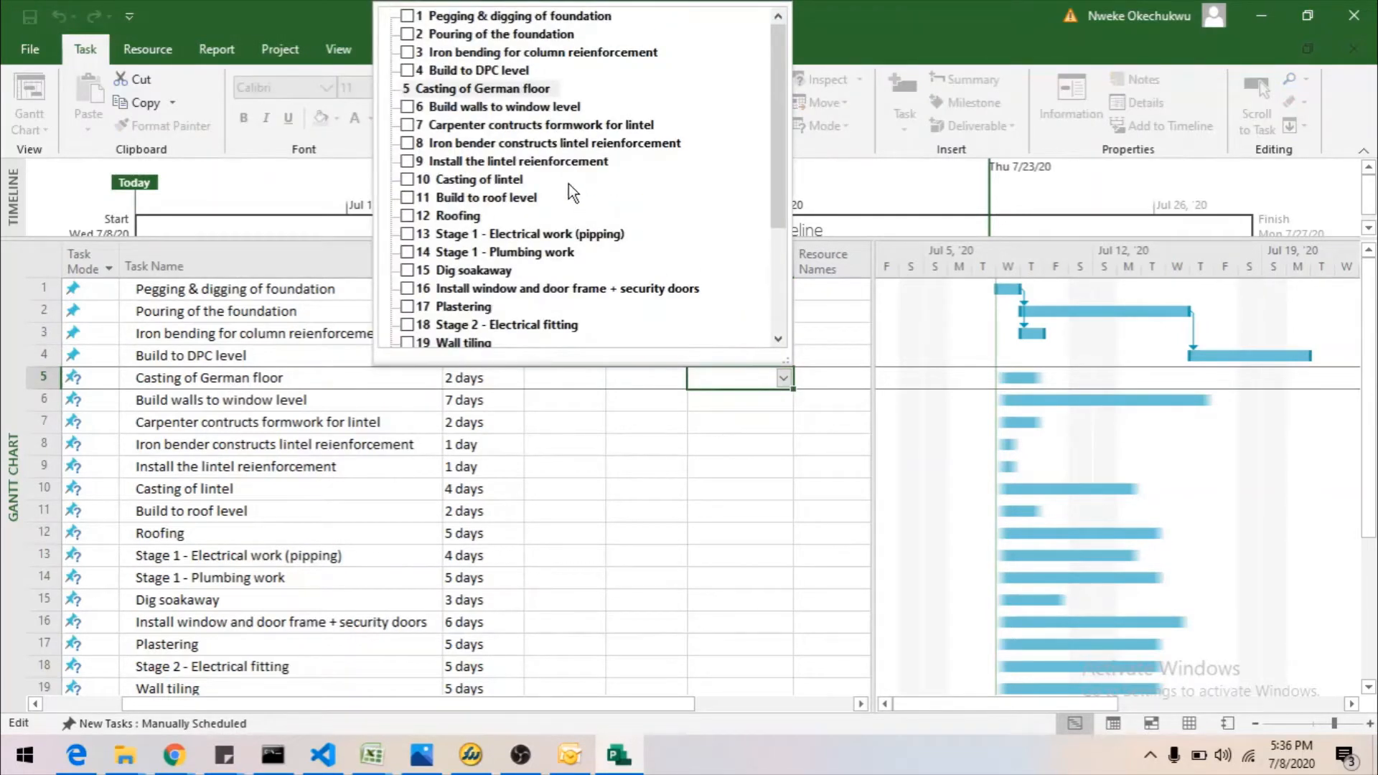
pyautogui.click(407, 34)
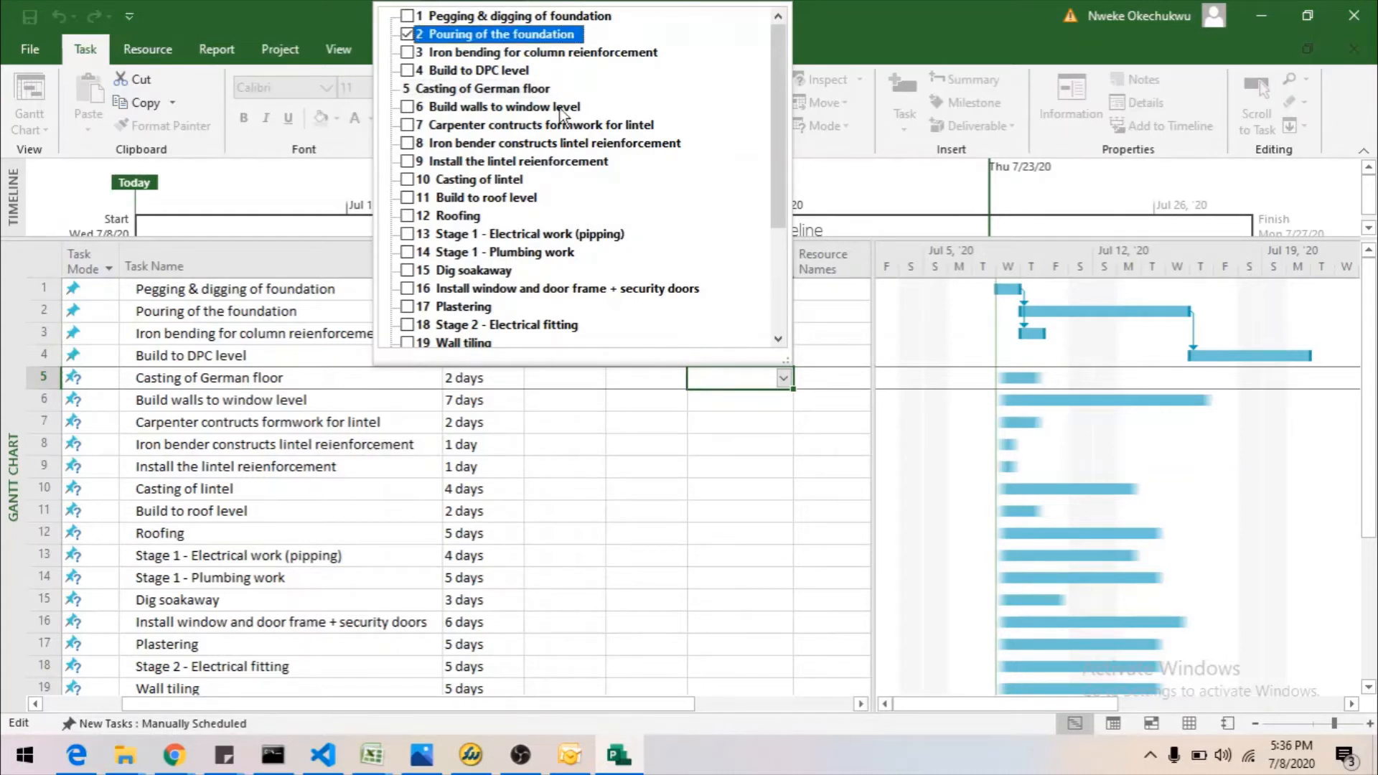
pyautogui.click(739, 510)
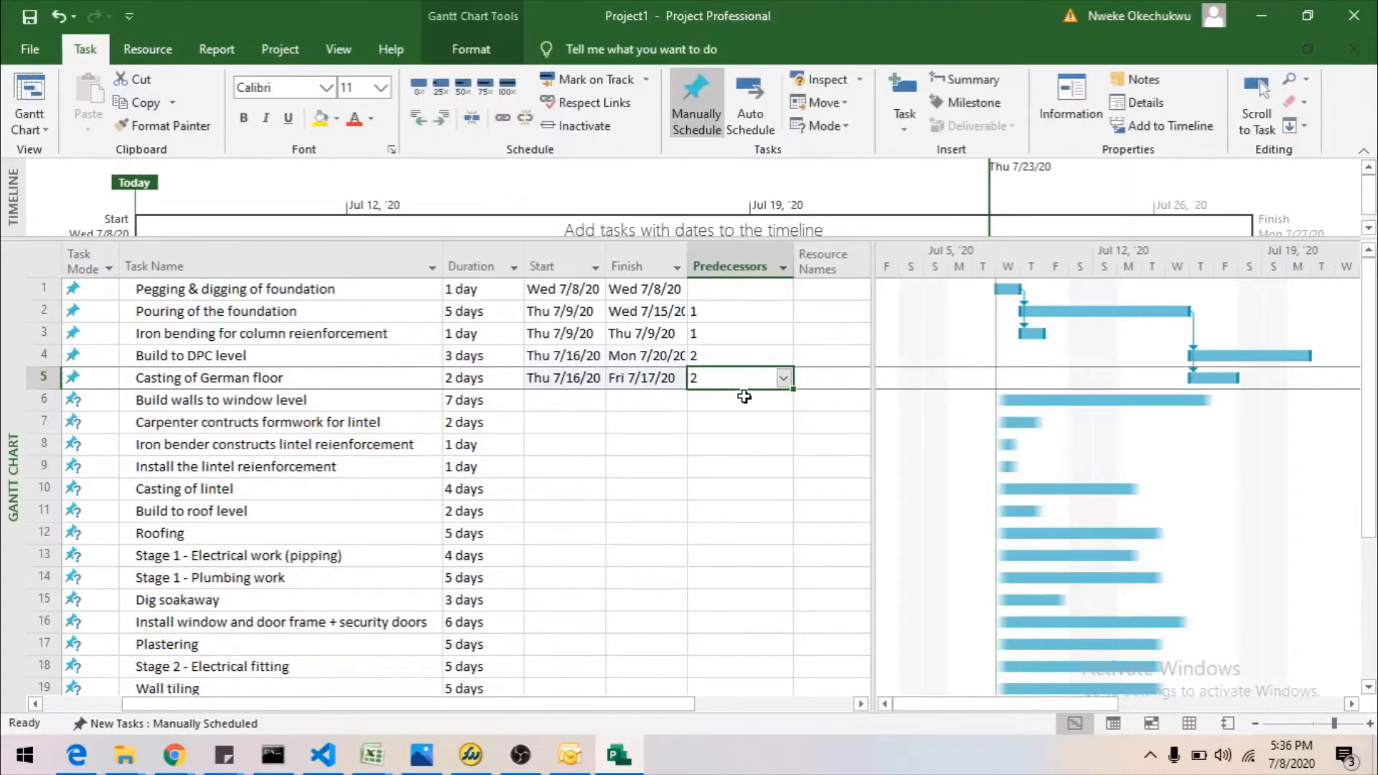
# Try replacing Pouring of the foundation with Casting of German floor as the predecessor of Build to DPC level.
pyautogui.click(747, 359)
pyautogui.click(783, 354)
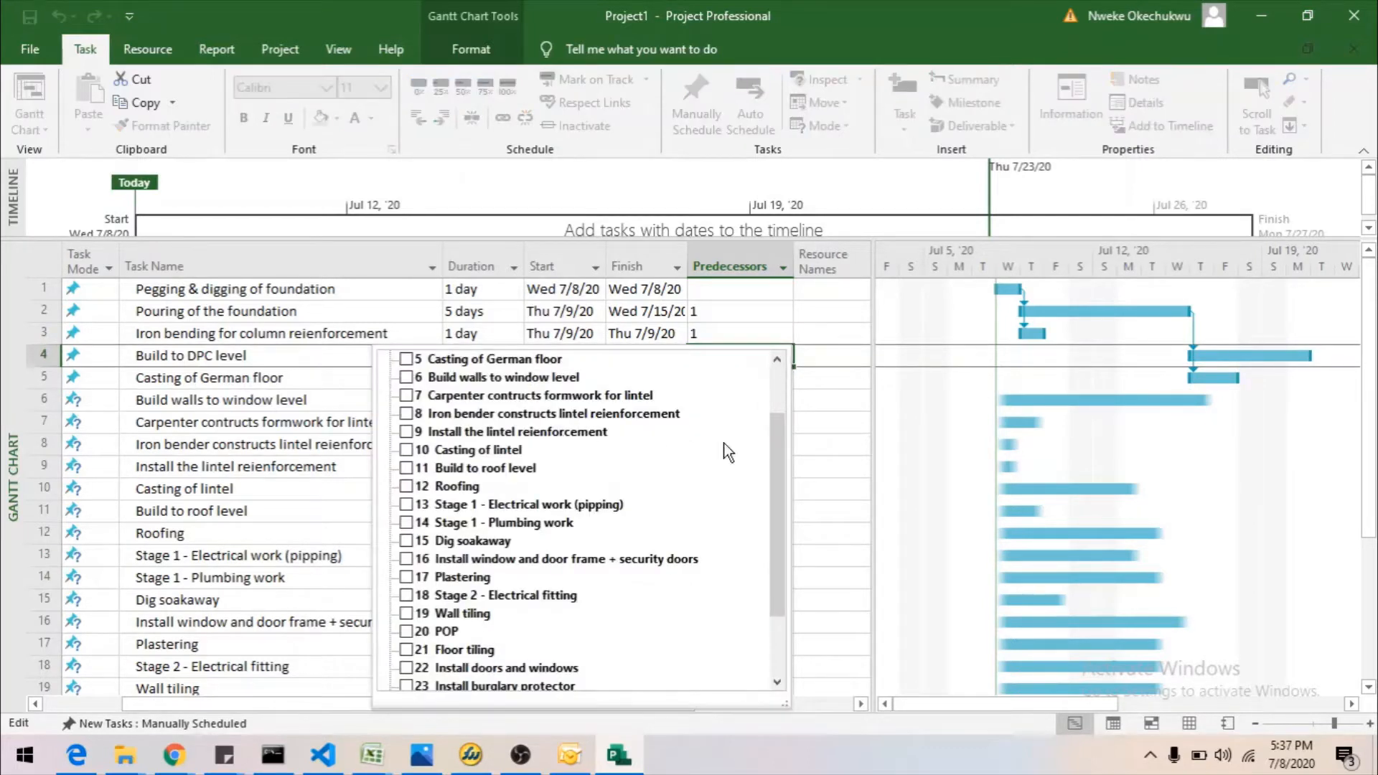
pyautogui.scroll(2, 587, 437)
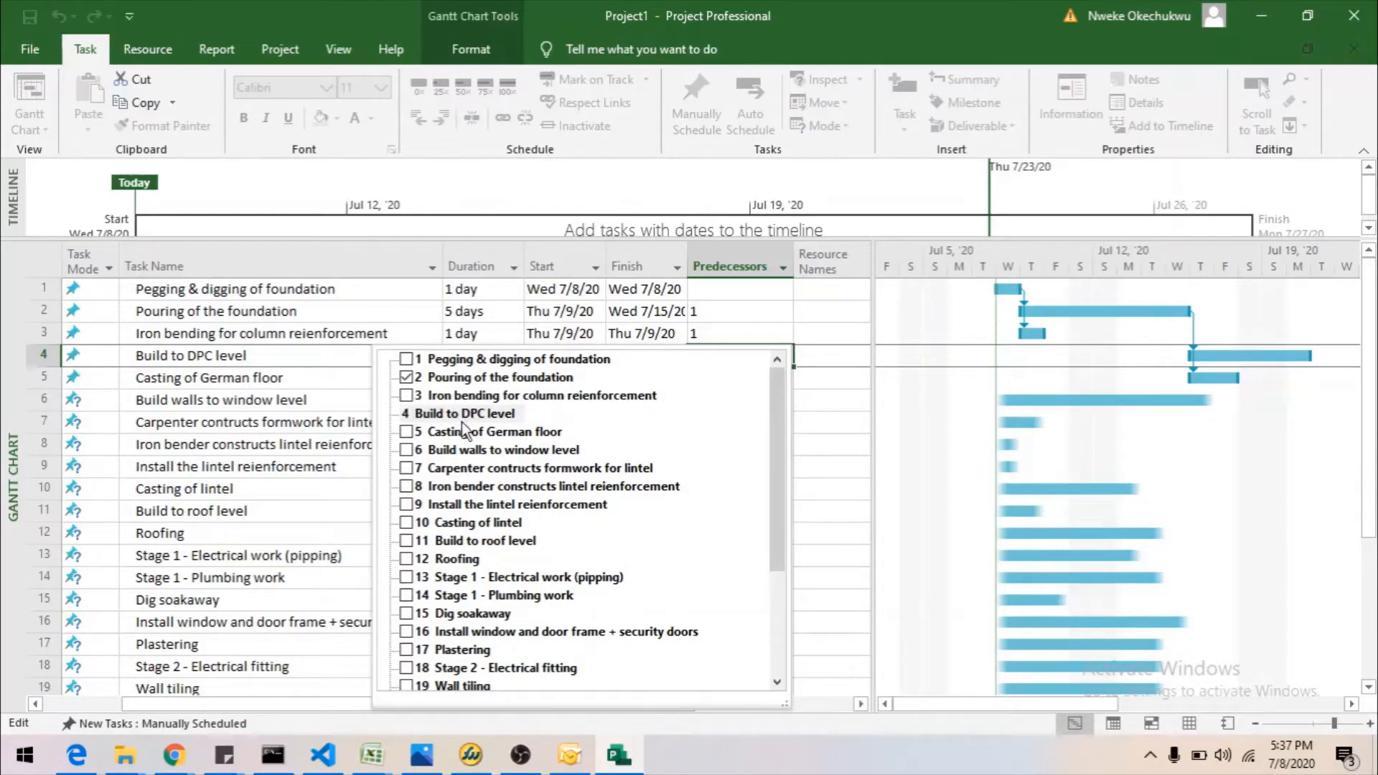
pyautogui.click(406, 431)
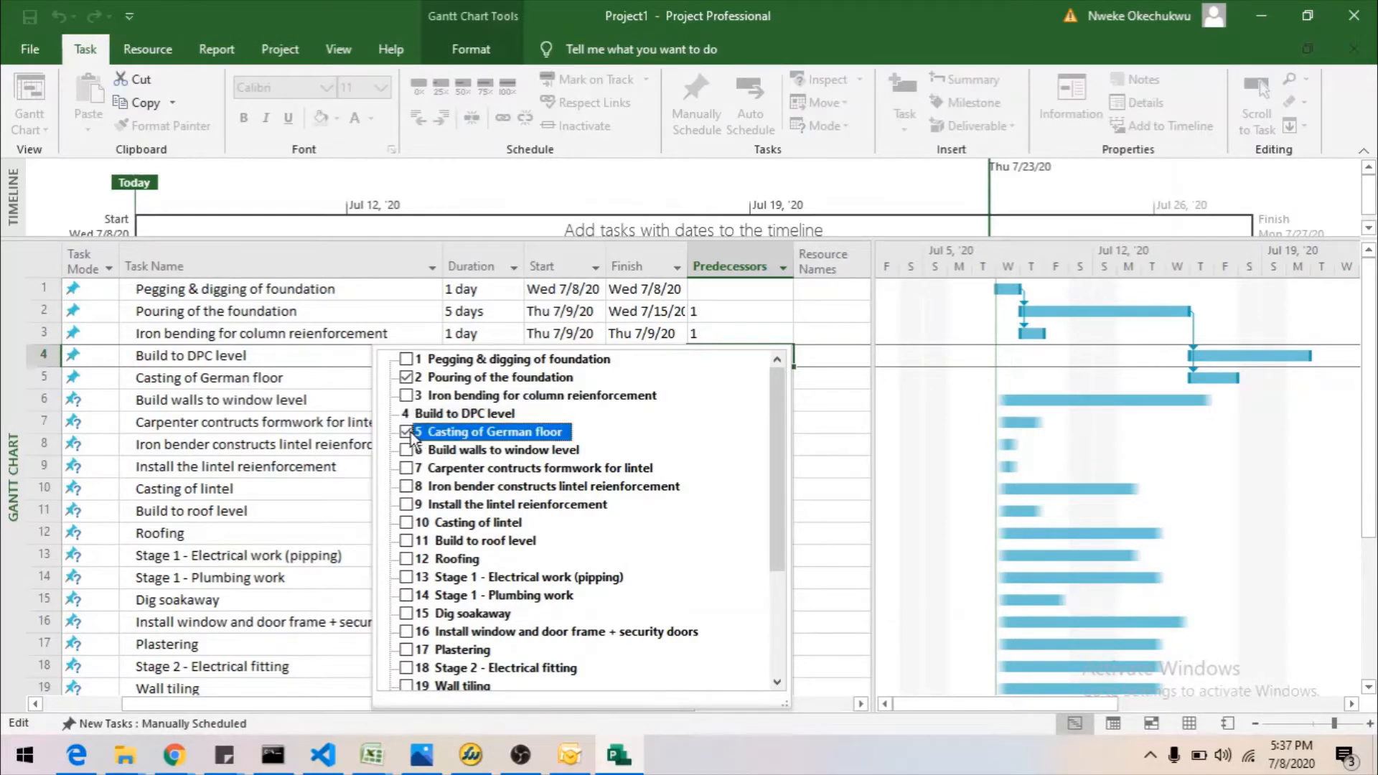
pyautogui.click(829, 427)
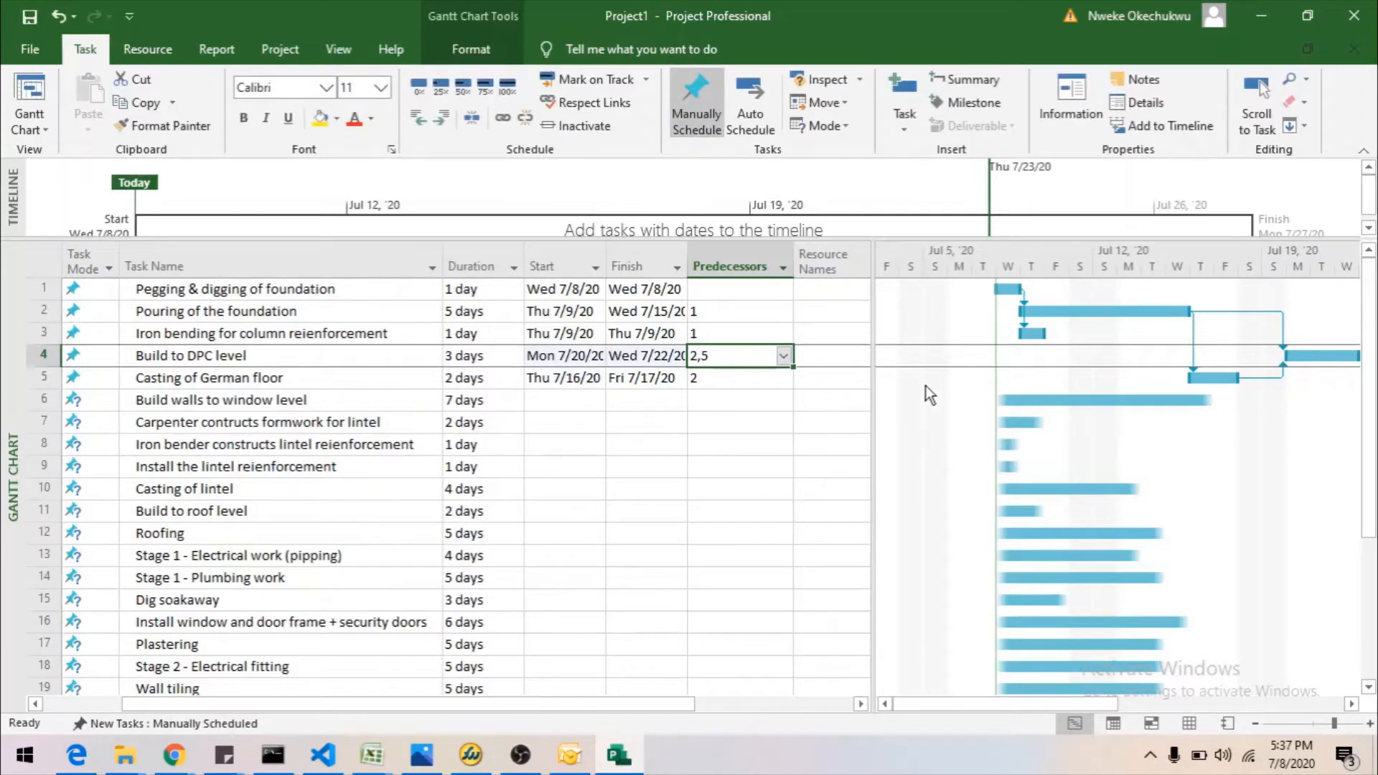
pyautogui.click(783, 356)
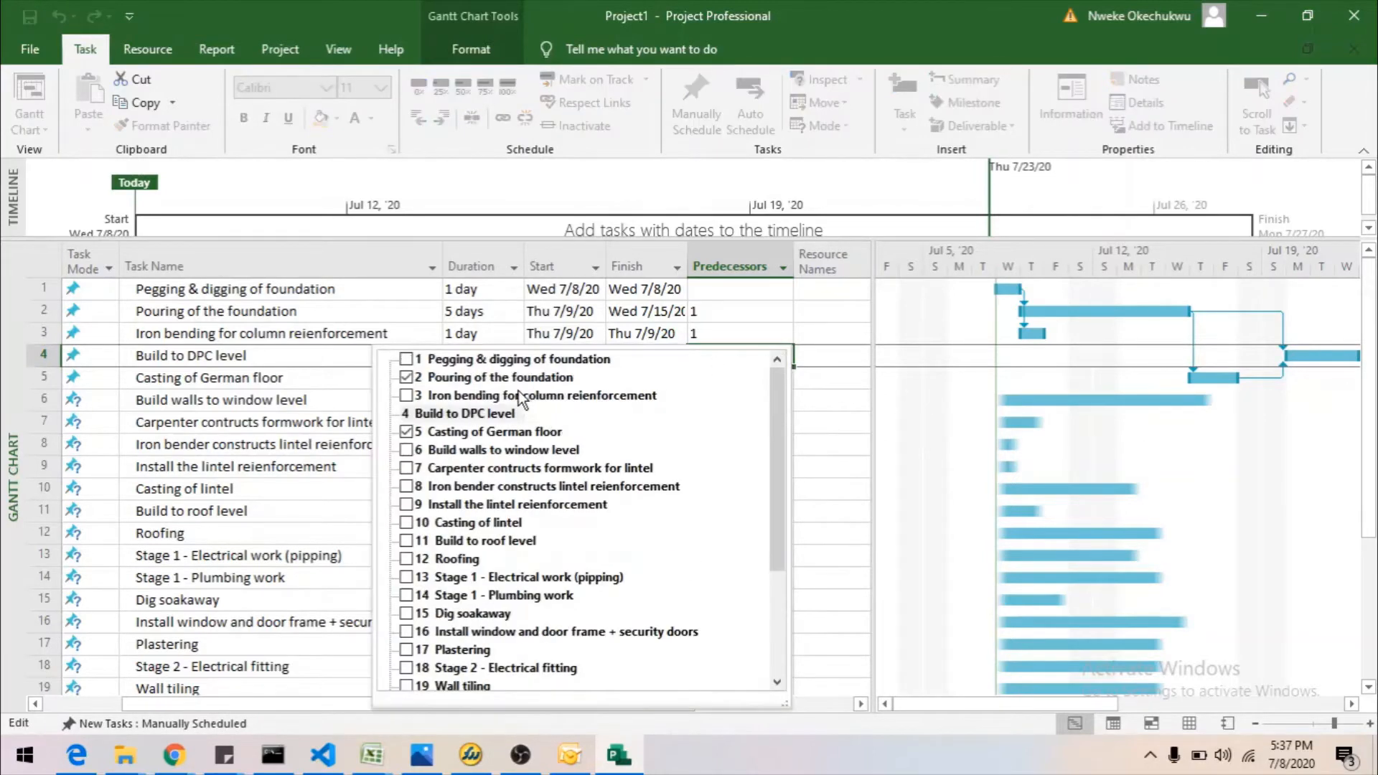
pyautogui.click(407, 377)
pyautogui.click(812, 406)
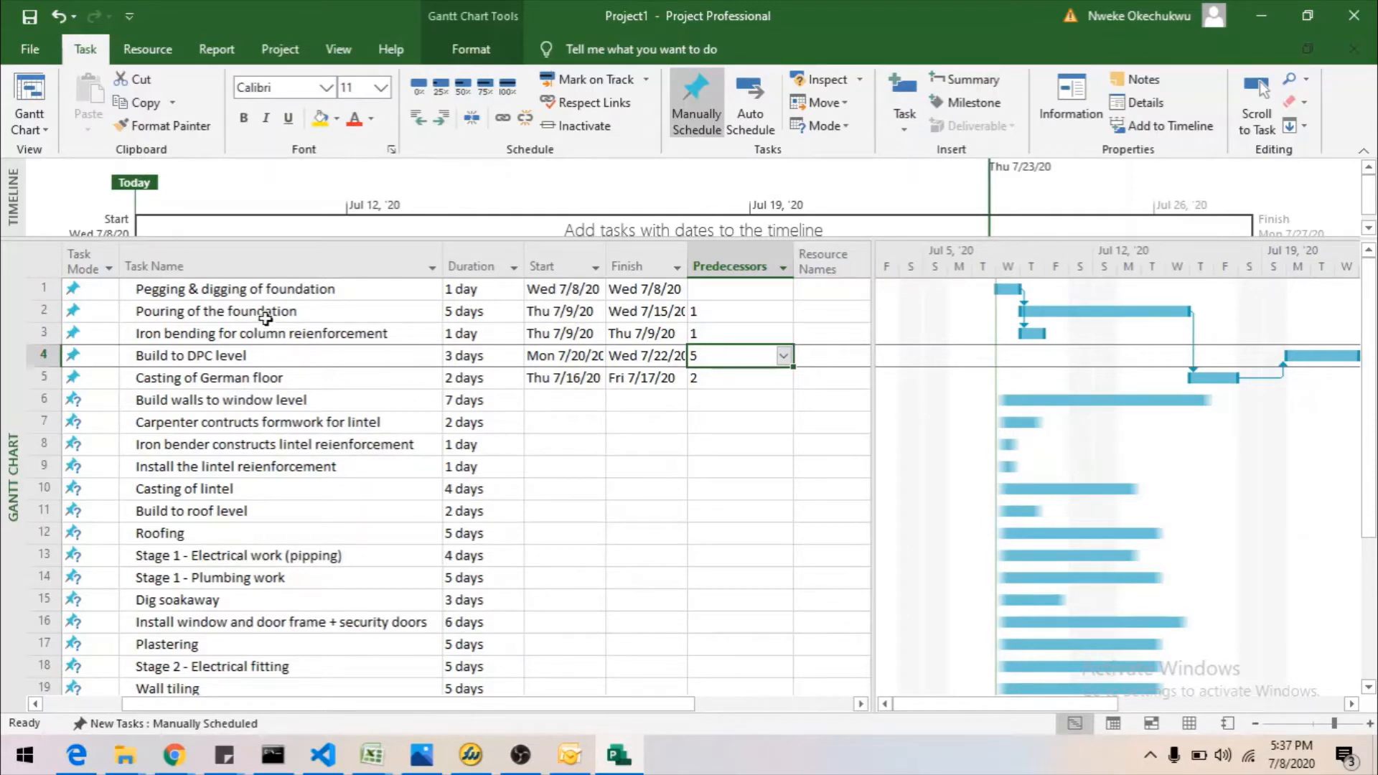
# Undo the last two predecessor changes made to Build to DPC level.
pyautogui.click(297, 381)
pyautogui.click(263, 359)
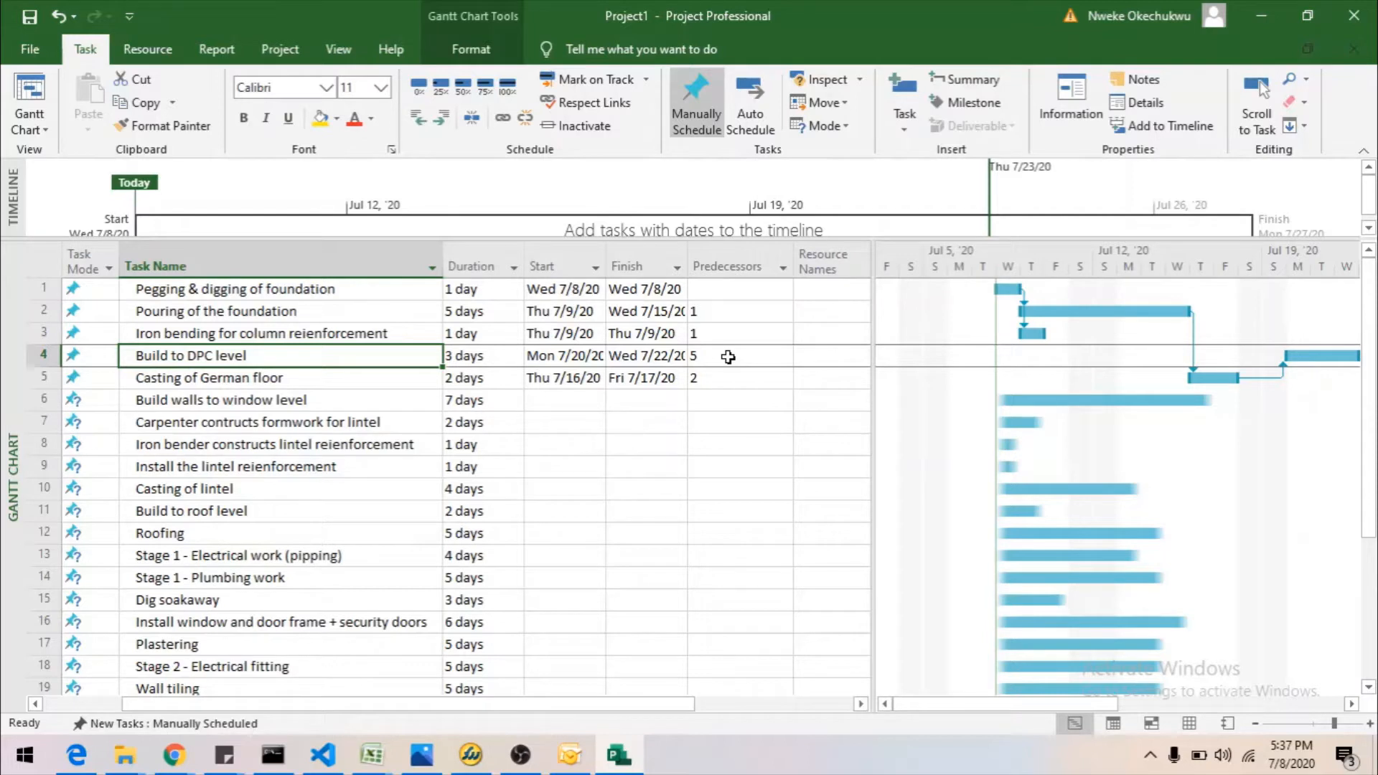
pyautogui.hotkey('ctrl', 'z')
pyautogui.hotkey('ctrl', 'z')
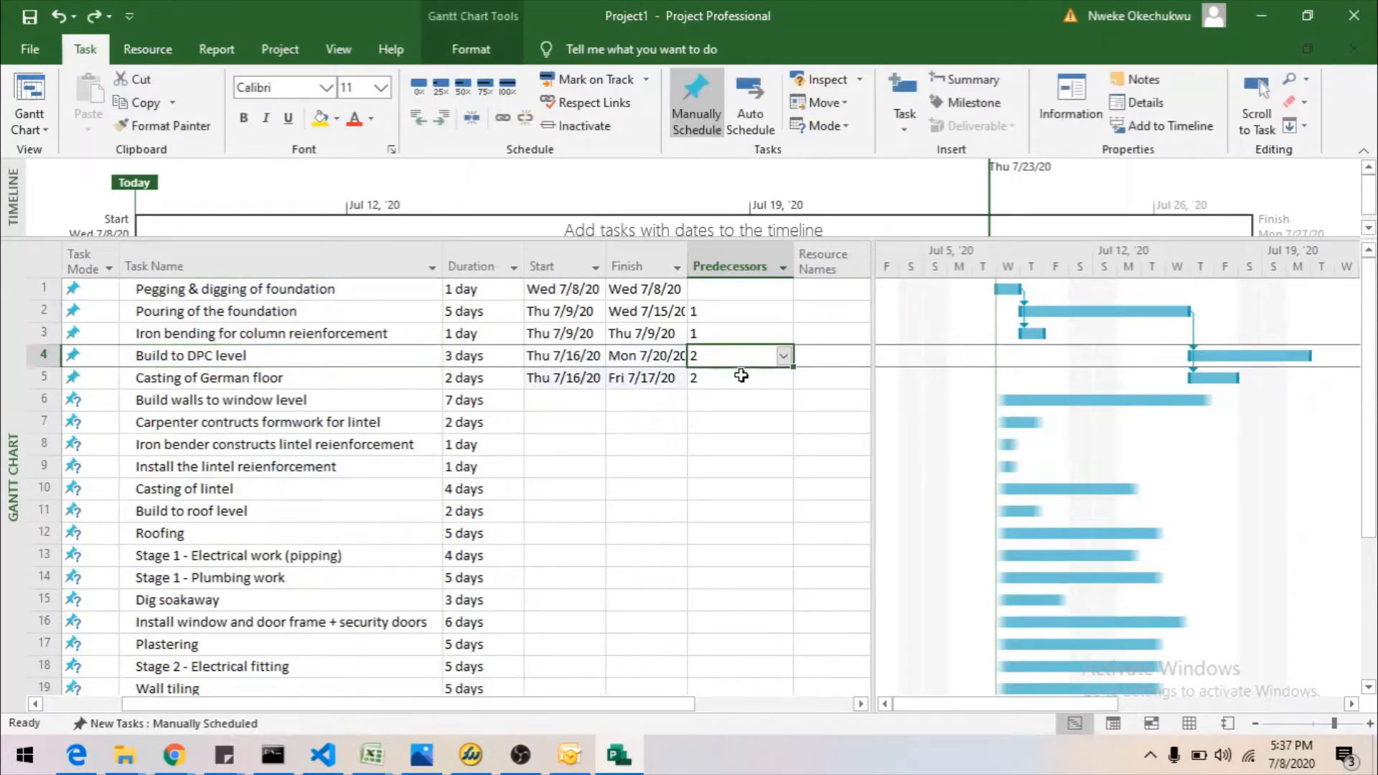
# Make Build to DPC level the only predecessor of Casting of German floor, removing Pouring of the foundation.
pyautogui.click(777, 378)
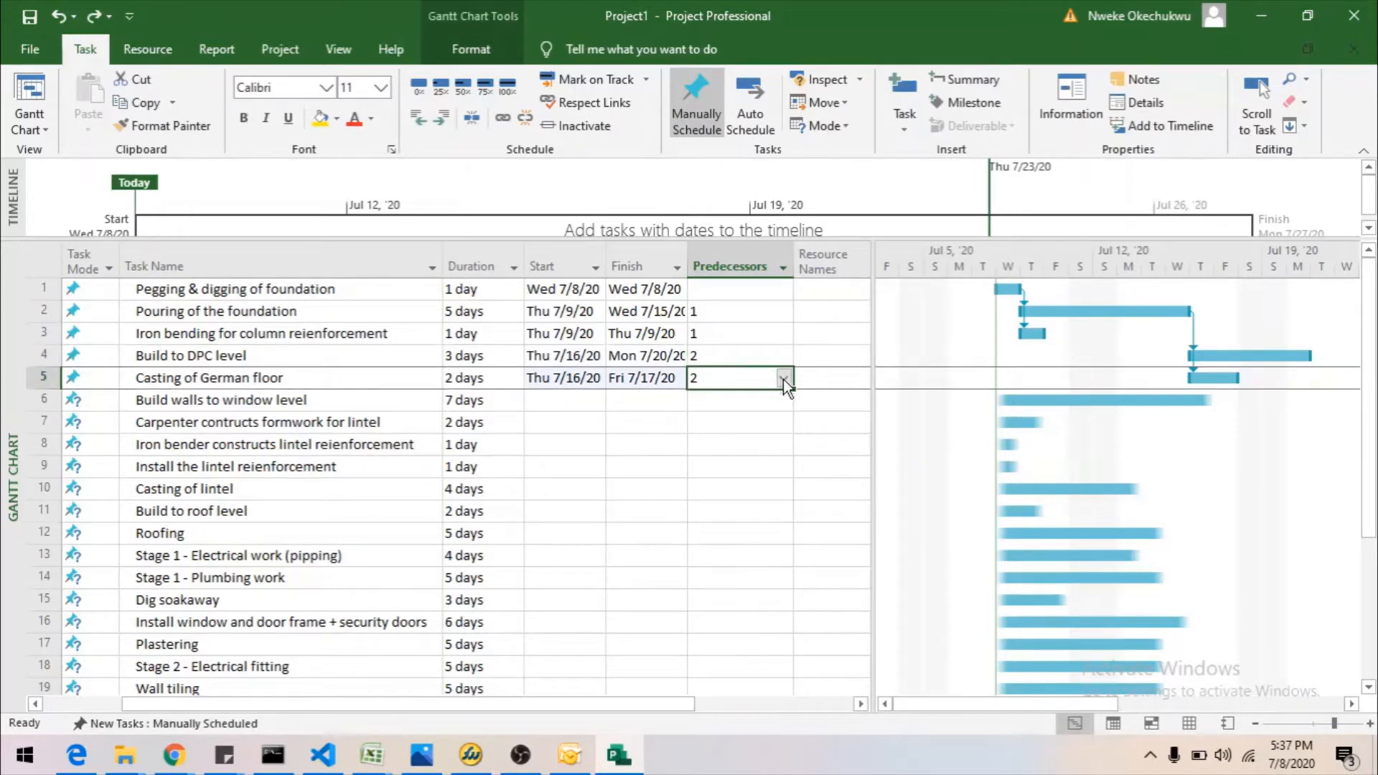
pyautogui.click(782, 379)
pyautogui.scroll(2, 650, 247)
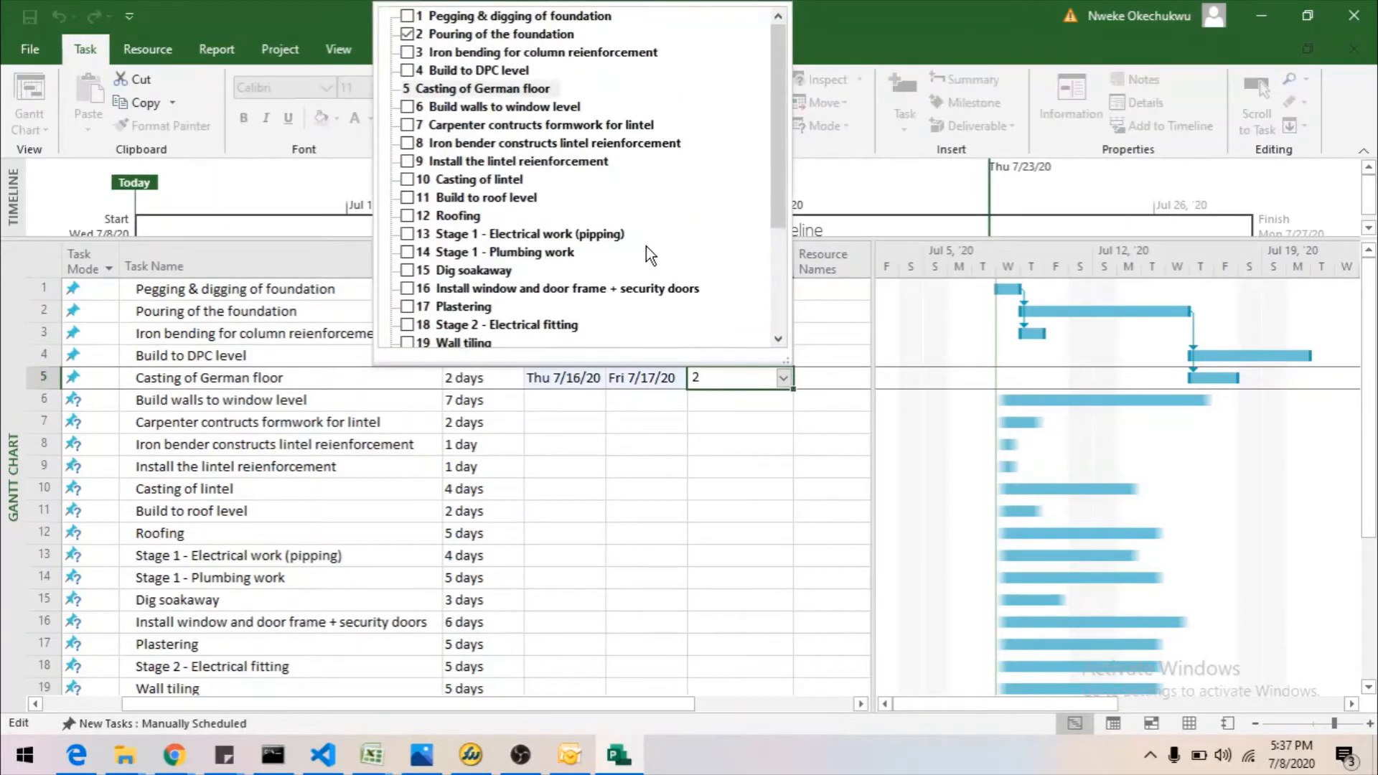
pyautogui.click(407, 70)
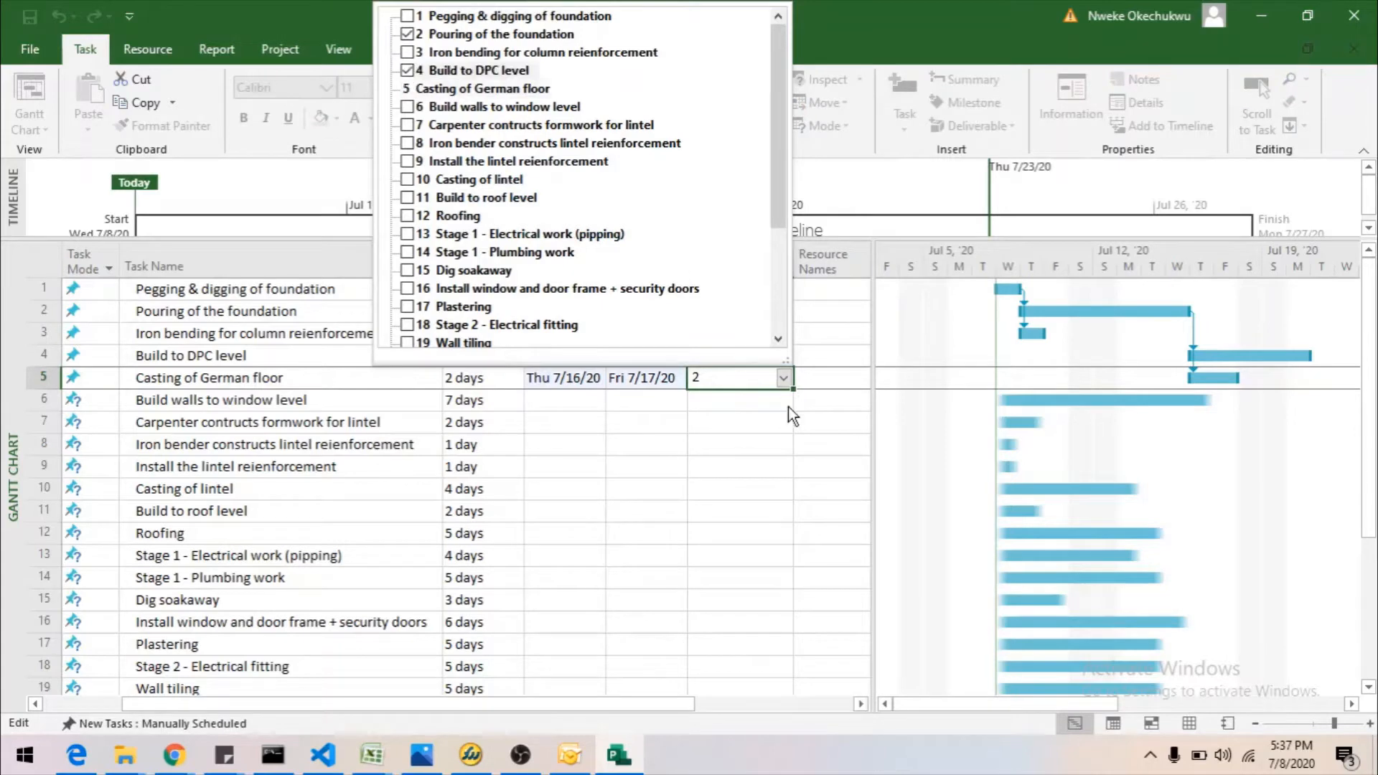
pyautogui.click(782, 384)
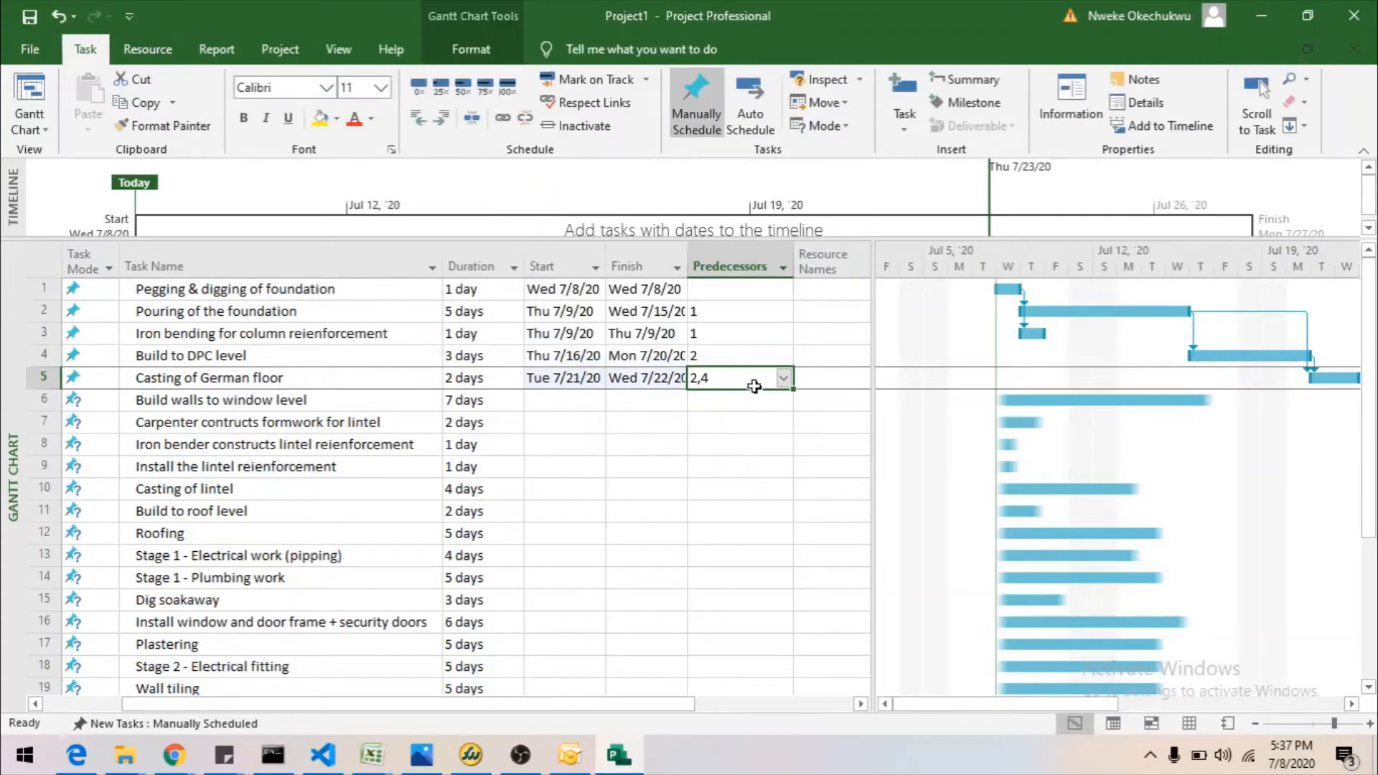
pyautogui.click(784, 379)
pyautogui.scroll(2, 445, 221)
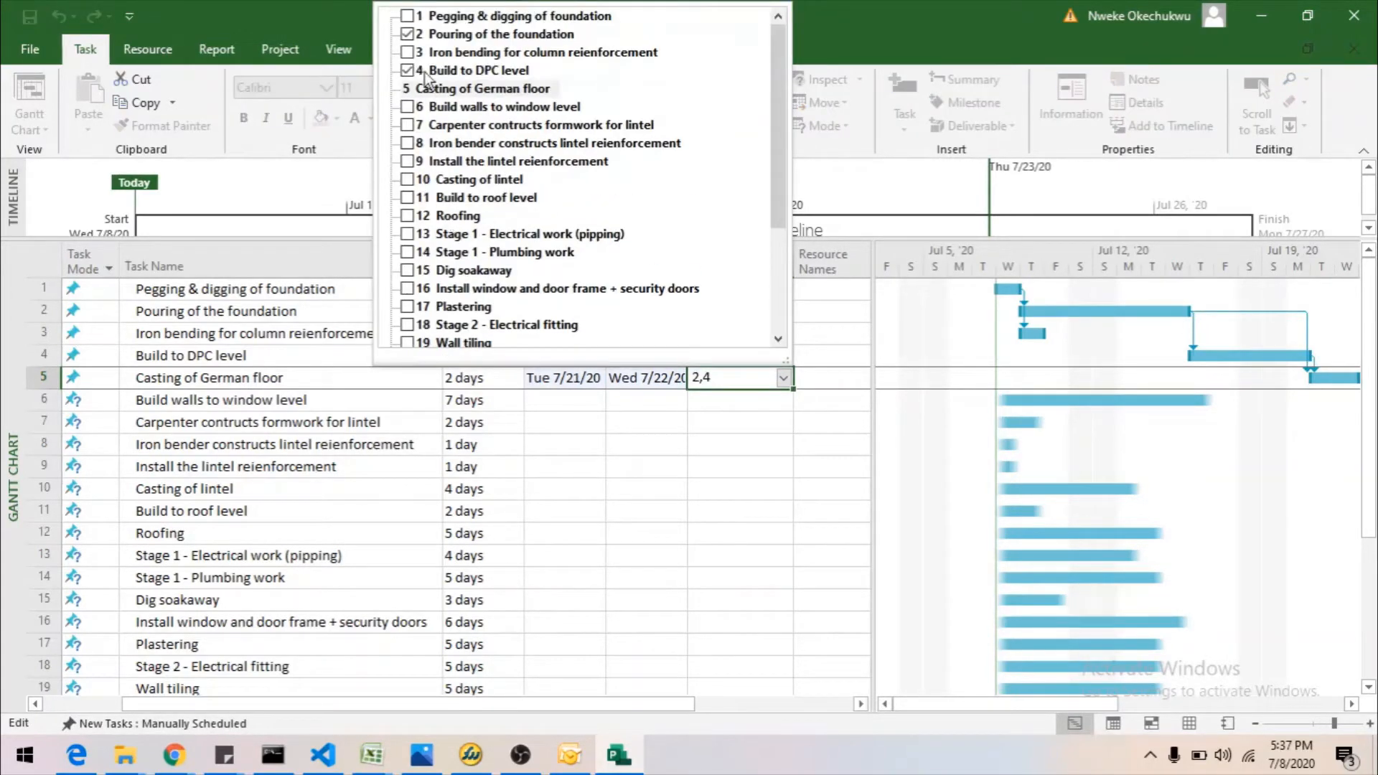
pyautogui.click(407, 33)
pyautogui.click(747, 425)
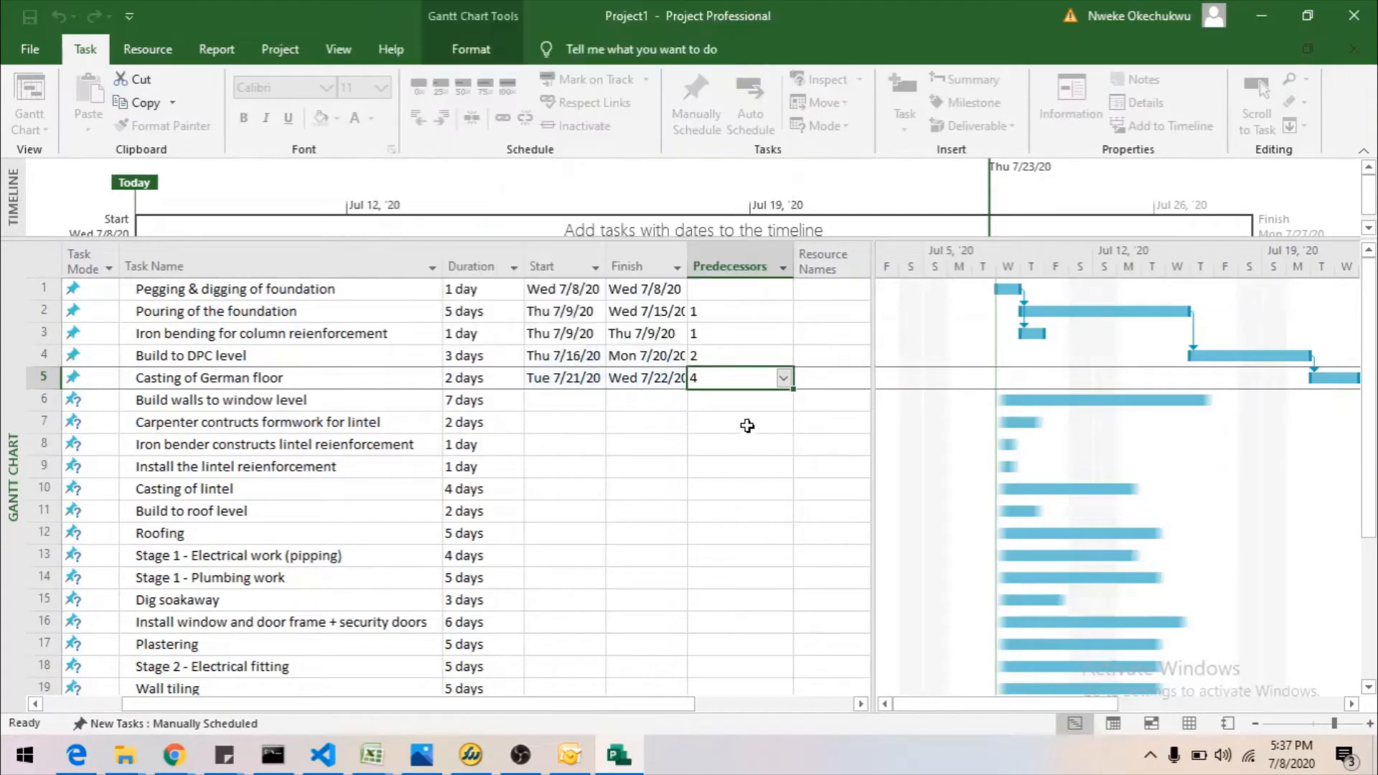
# Make Casting of German floor the predecessor of Build walls to window level.
pyautogui.click(713, 399)
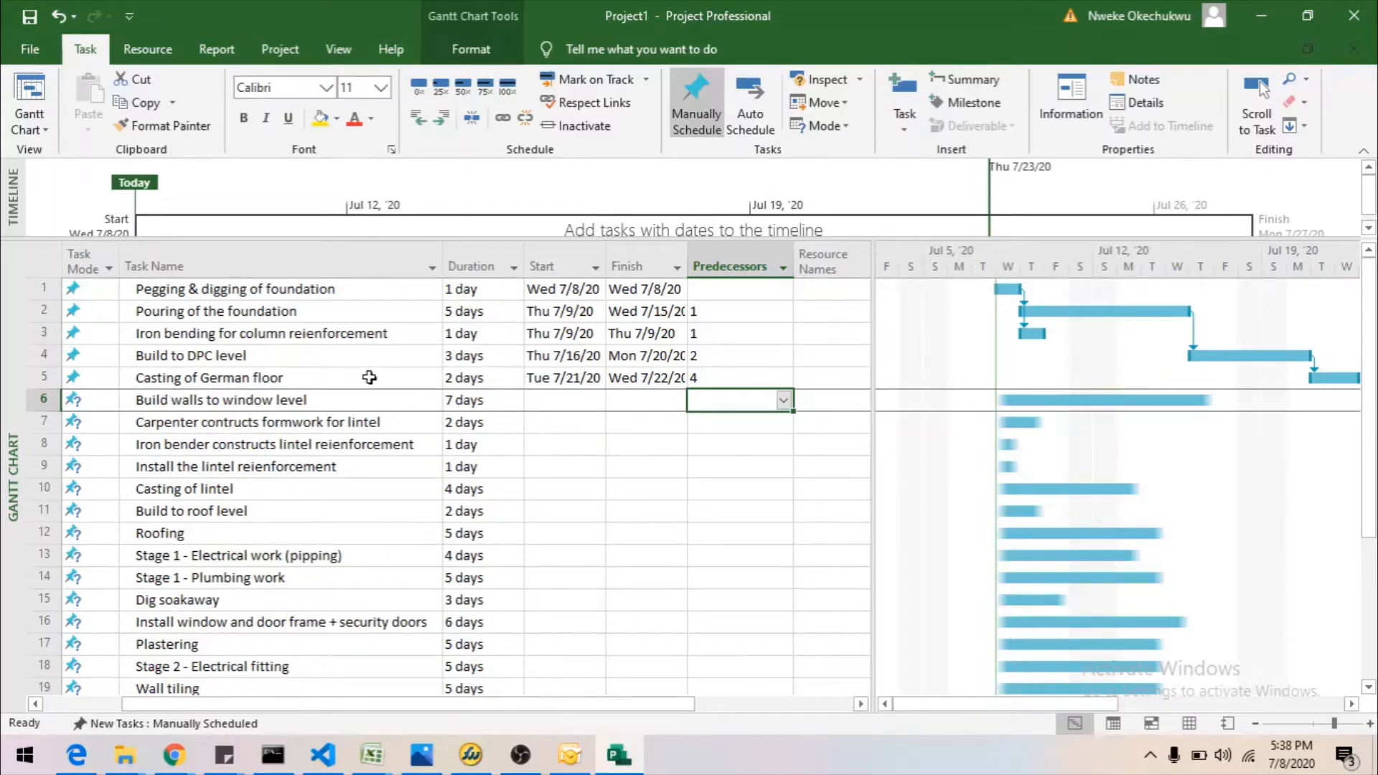
pyautogui.click(785, 400)
pyautogui.moveTo(772, 299); pyautogui.dragTo(781, 208)
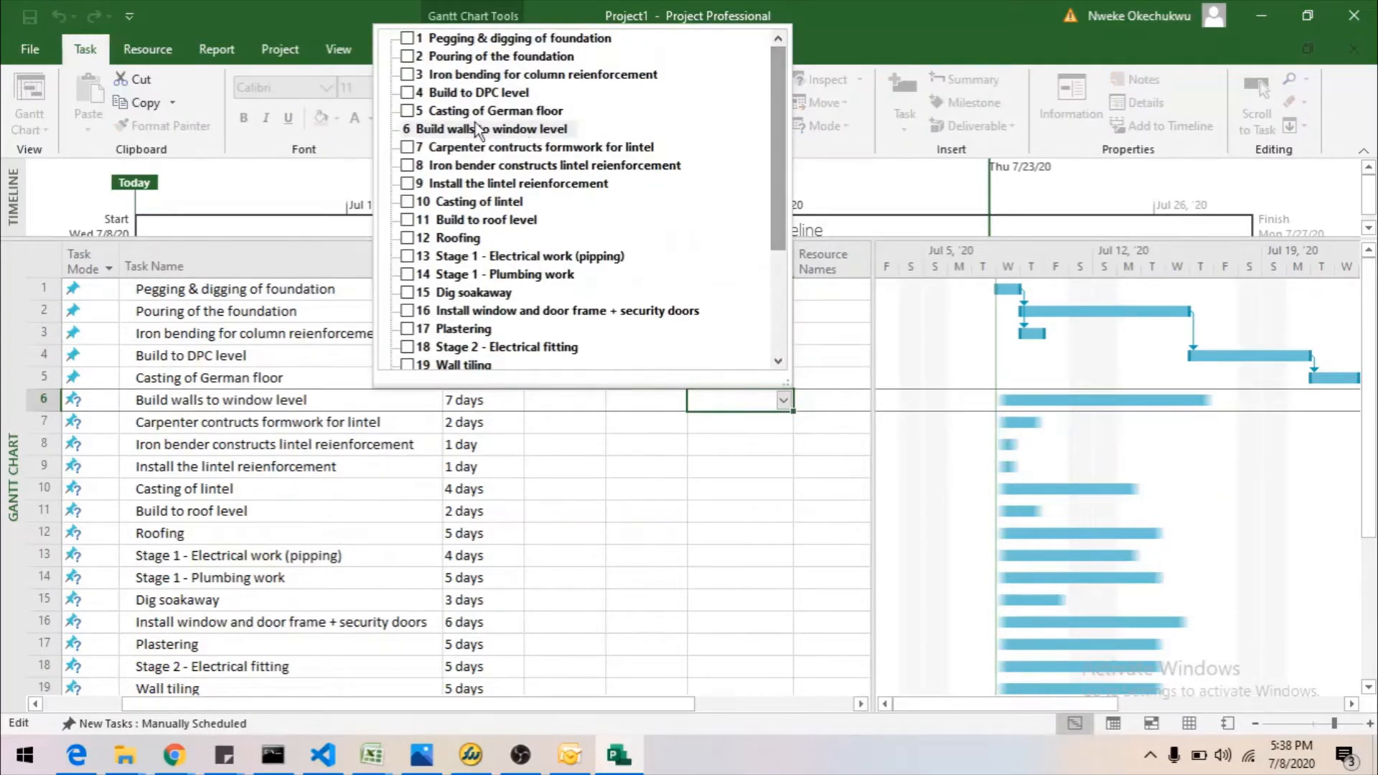
pyautogui.click(408, 111)
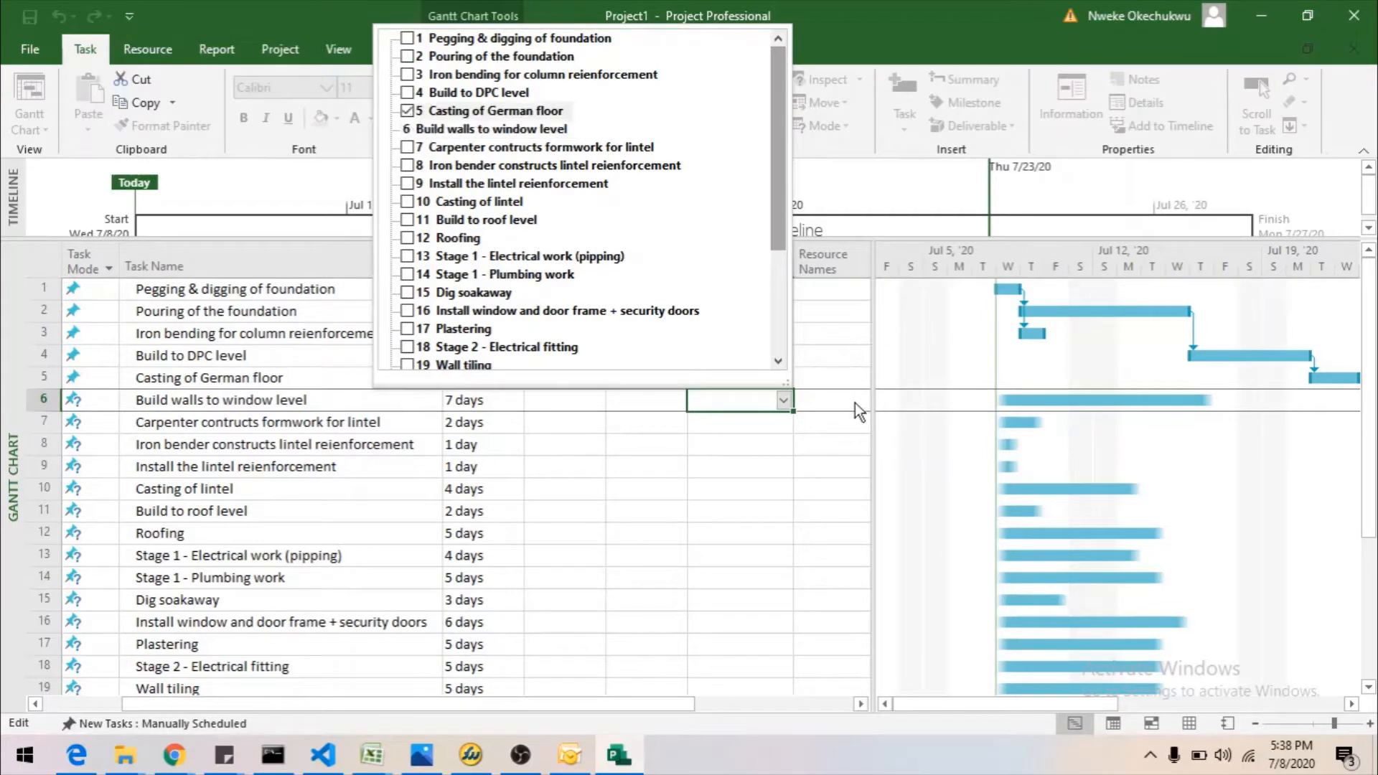
pyautogui.click(752, 462)
pyautogui.click(753, 468)
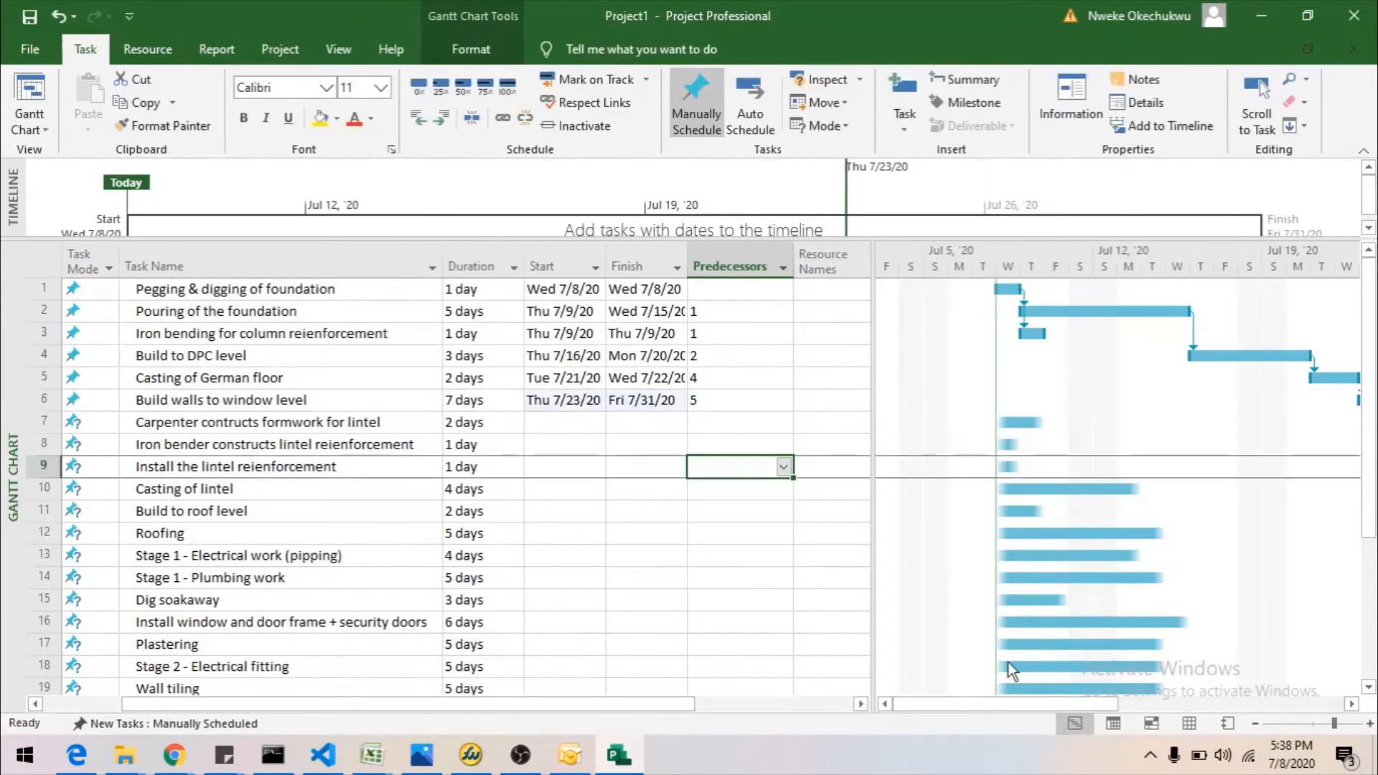
# Make Build walls to window level the predecessor of Carpenter contructs formwork for lintel.
pyautogui.moveTo(982, 705); pyautogui.dragTo(1070, 688)
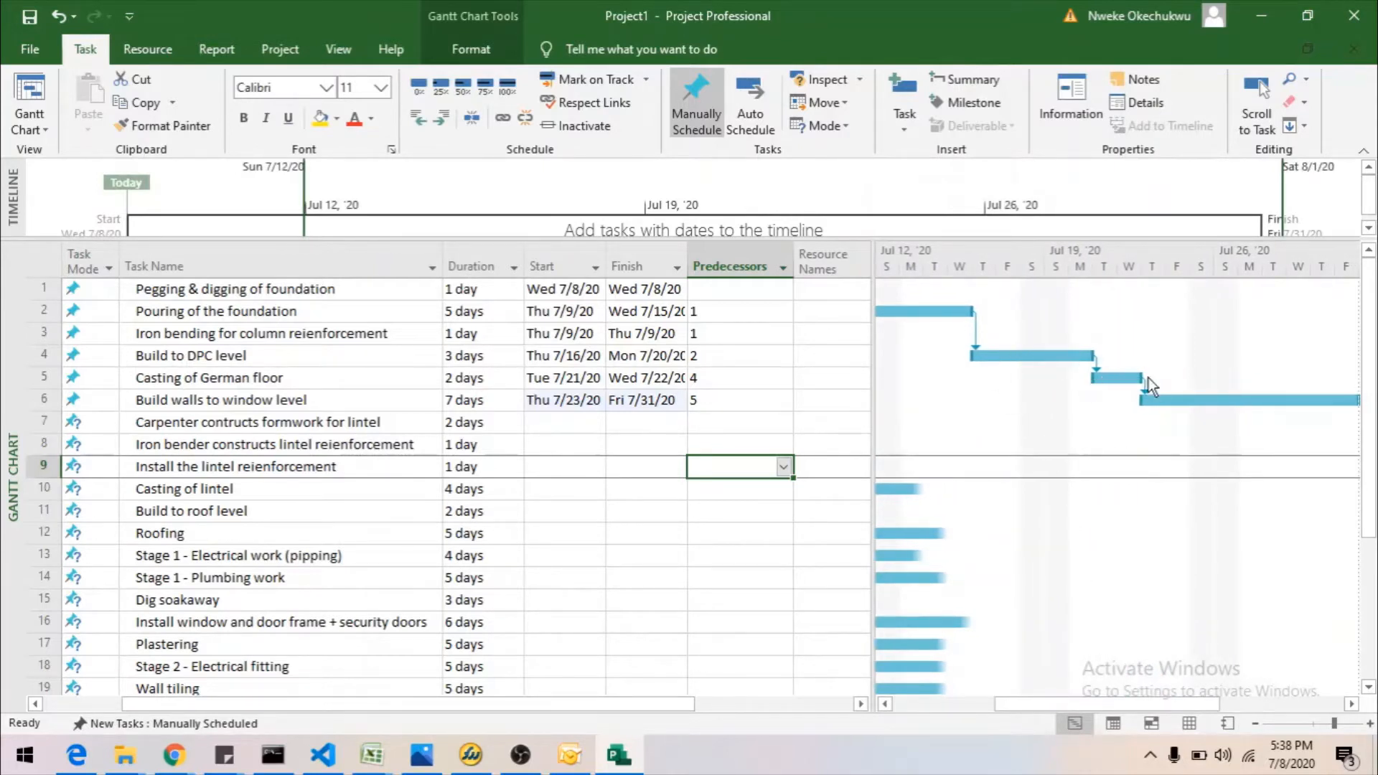
pyautogui.moveTo(1088, 693); pyautogui.dragTo(1112, 701)
pyautogui.scroll(2, 1015, 566)
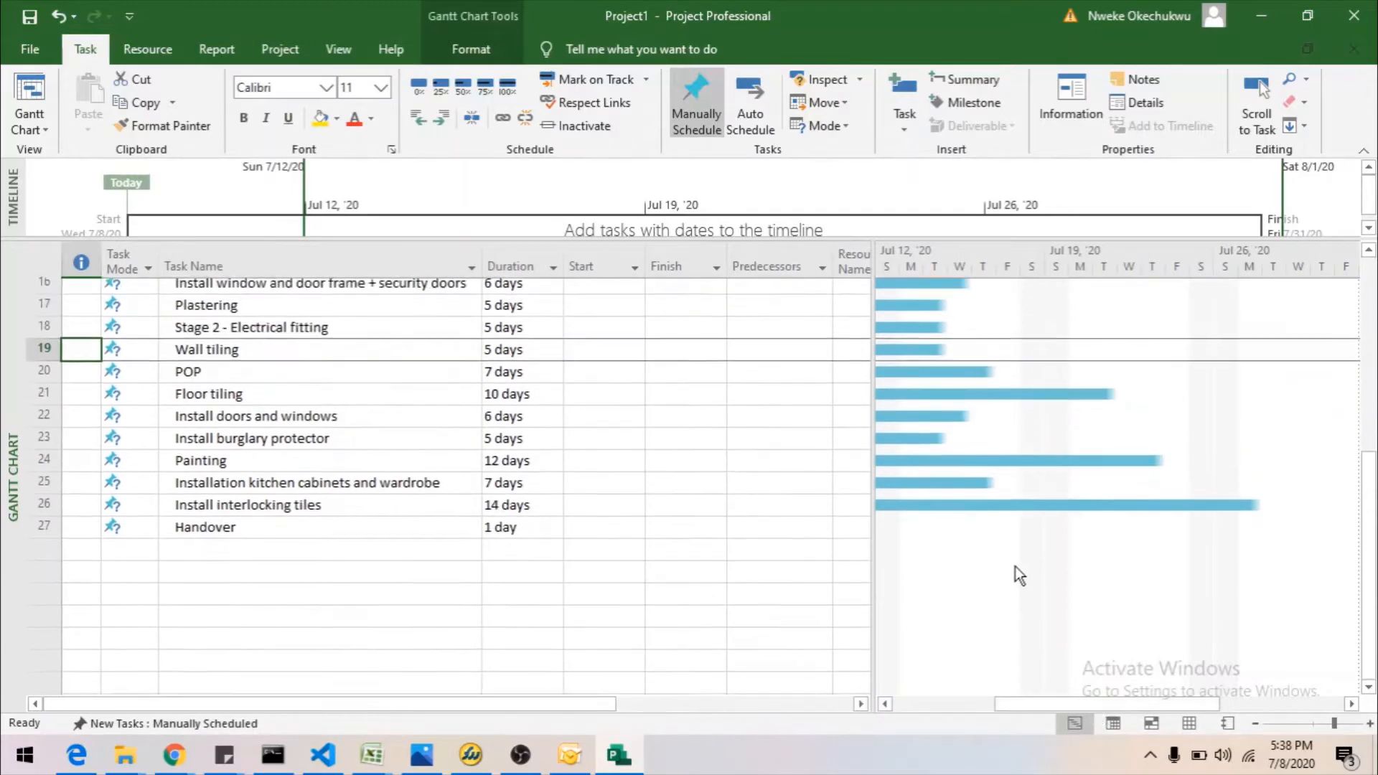
pyautogui.scroll(3, 1014, 561)
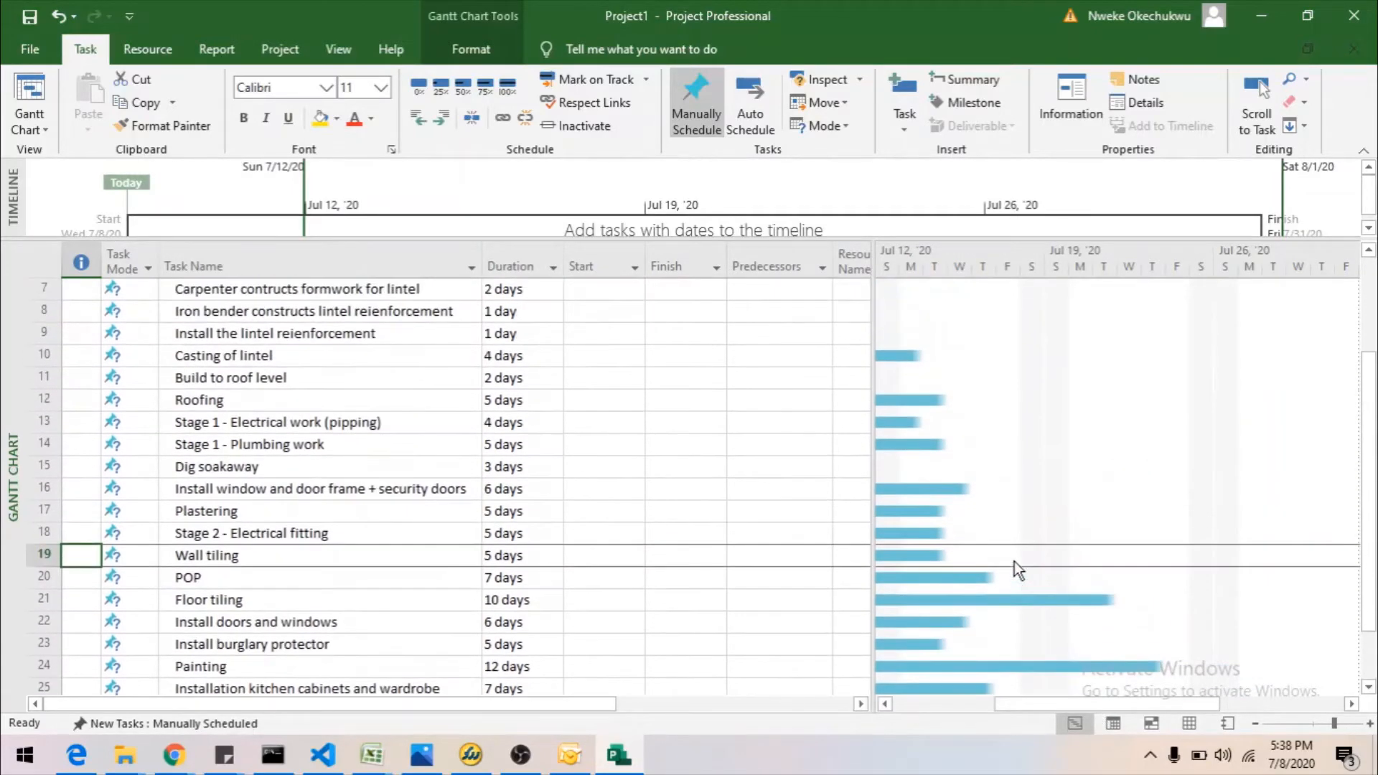
pyautogui.scroll(1, 1037, 351)
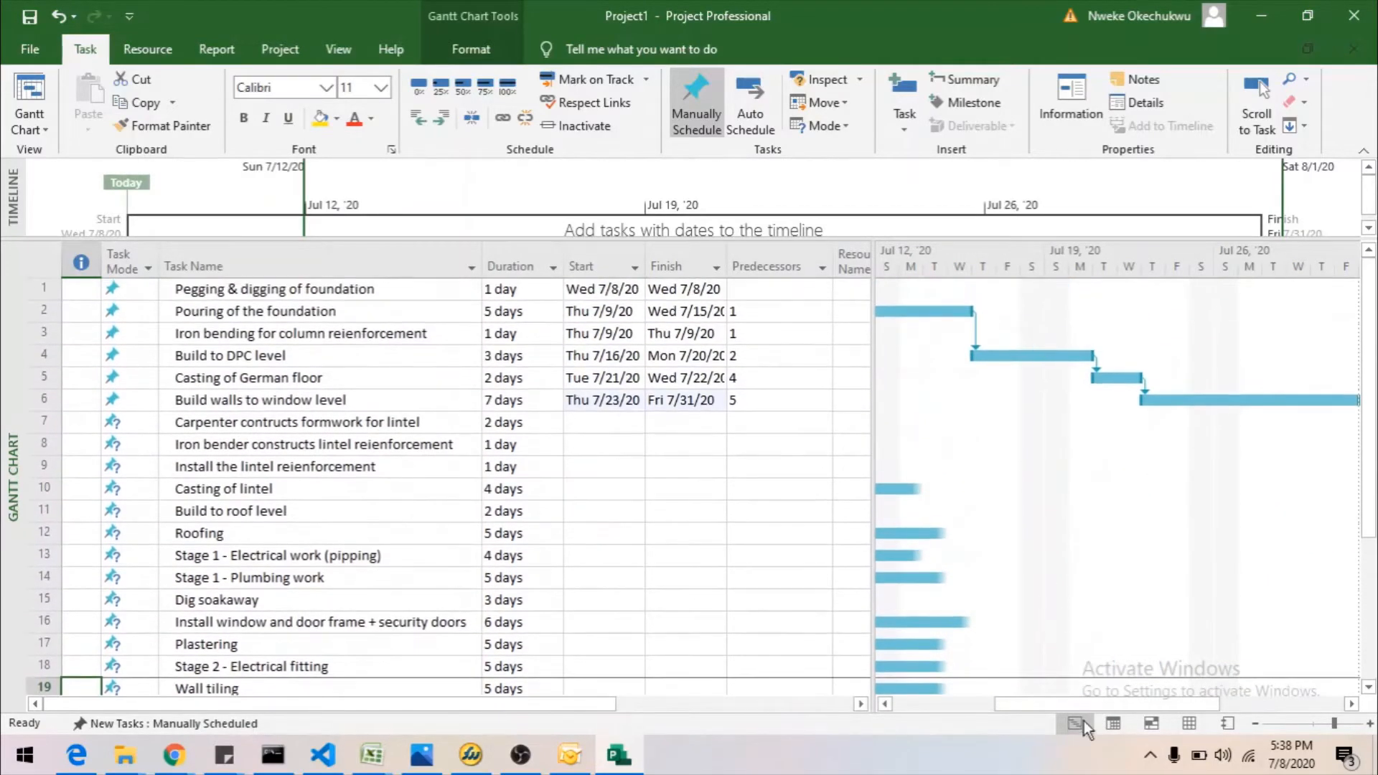
pyautogui.moveTo(1082, 704); pyautogui.dragTo(989, 667)
pyautogui.click(318, 424)
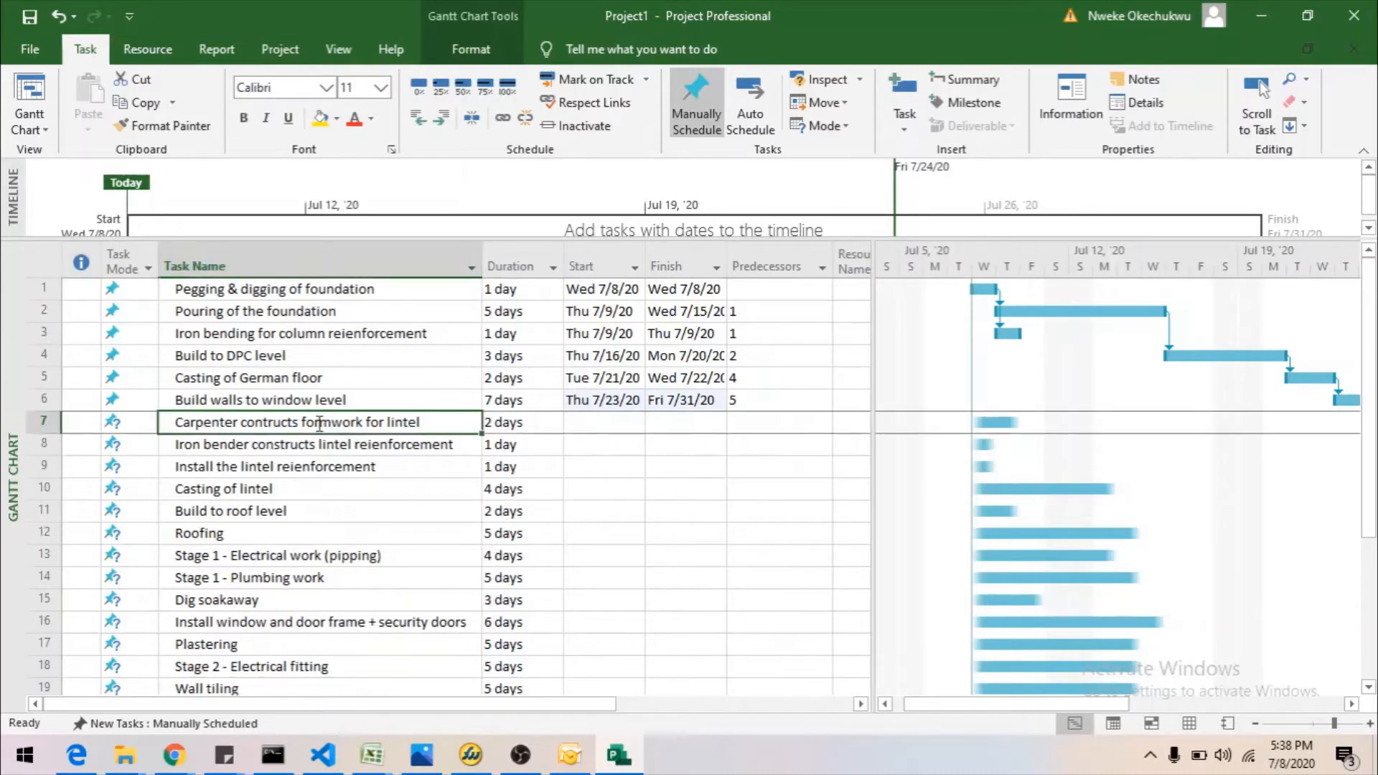
pyautogui.click(743, 425)
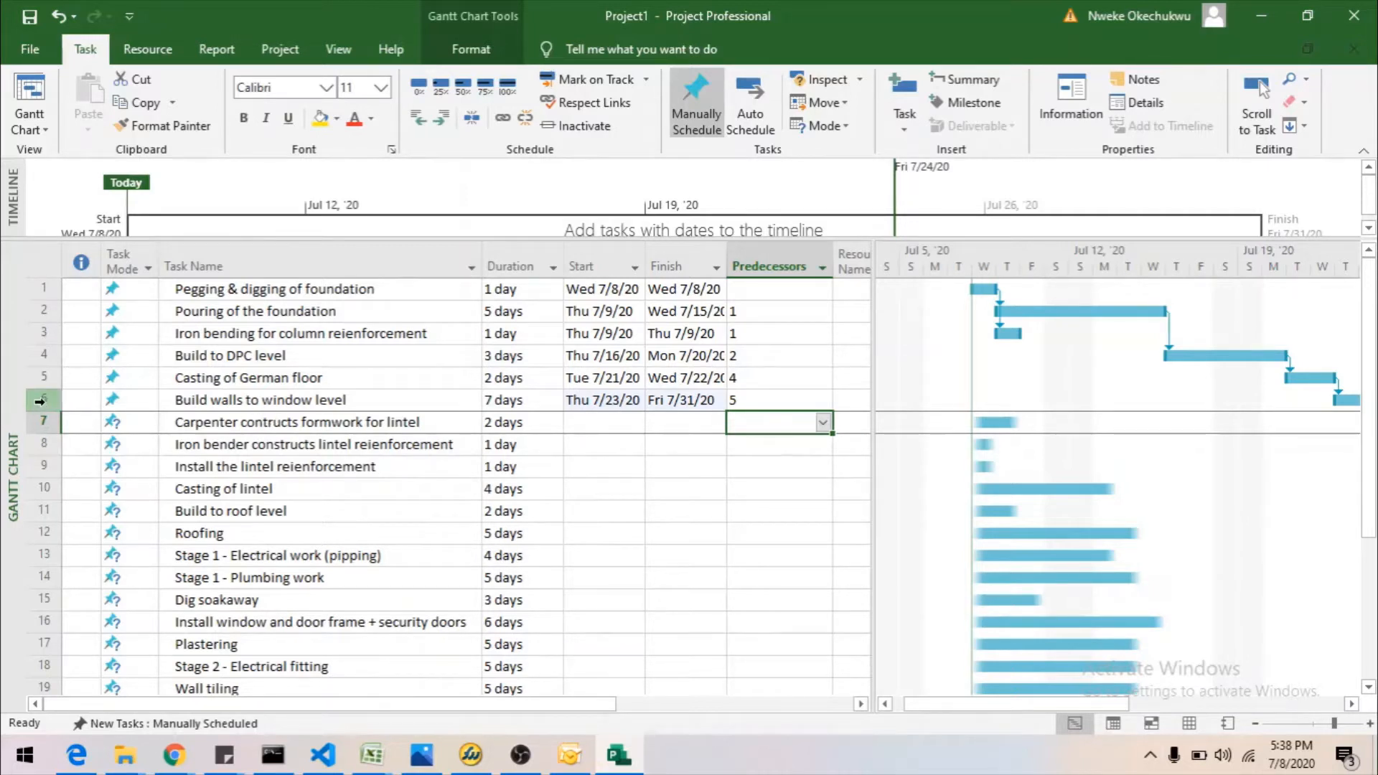
pyautogui.click(822, 422)
pyautogui.scroll(3, 560, 208)
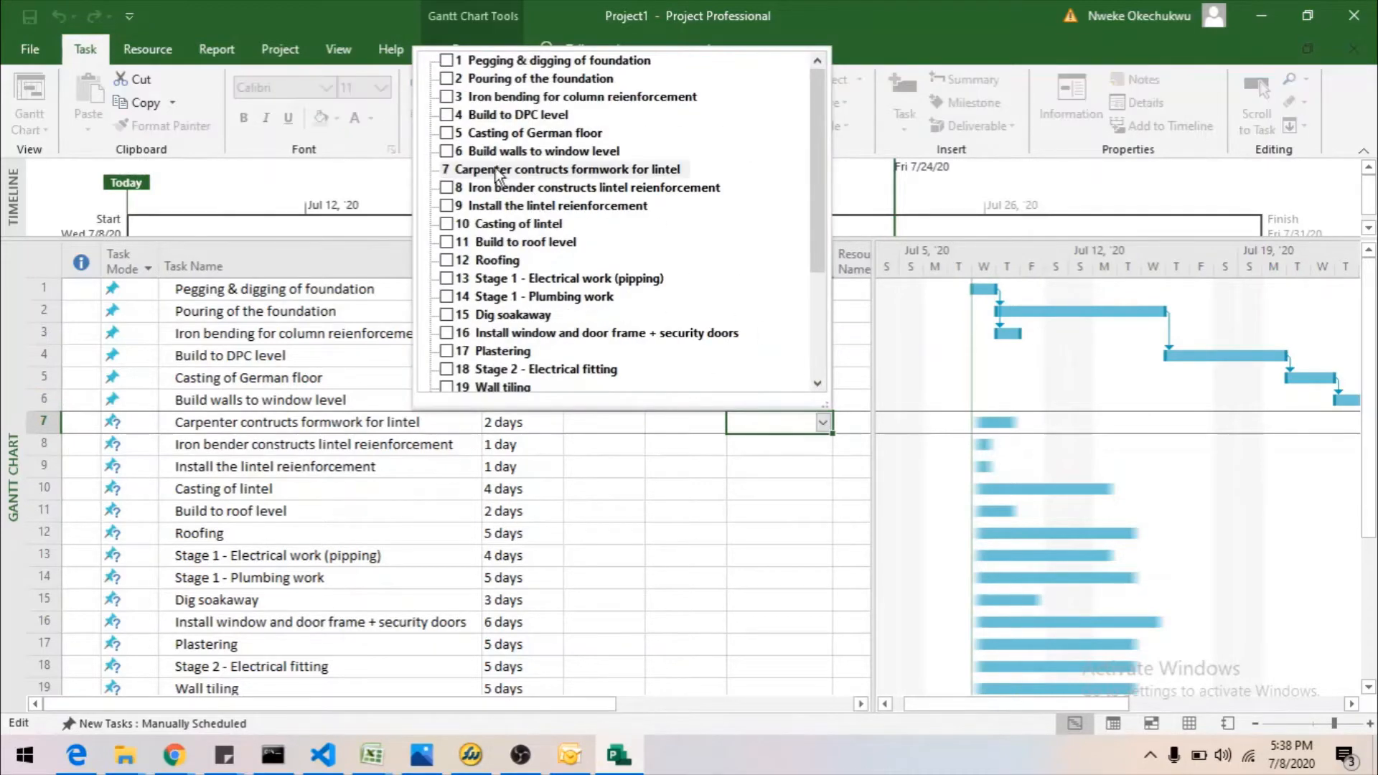
pyautogui.click(448, 151)
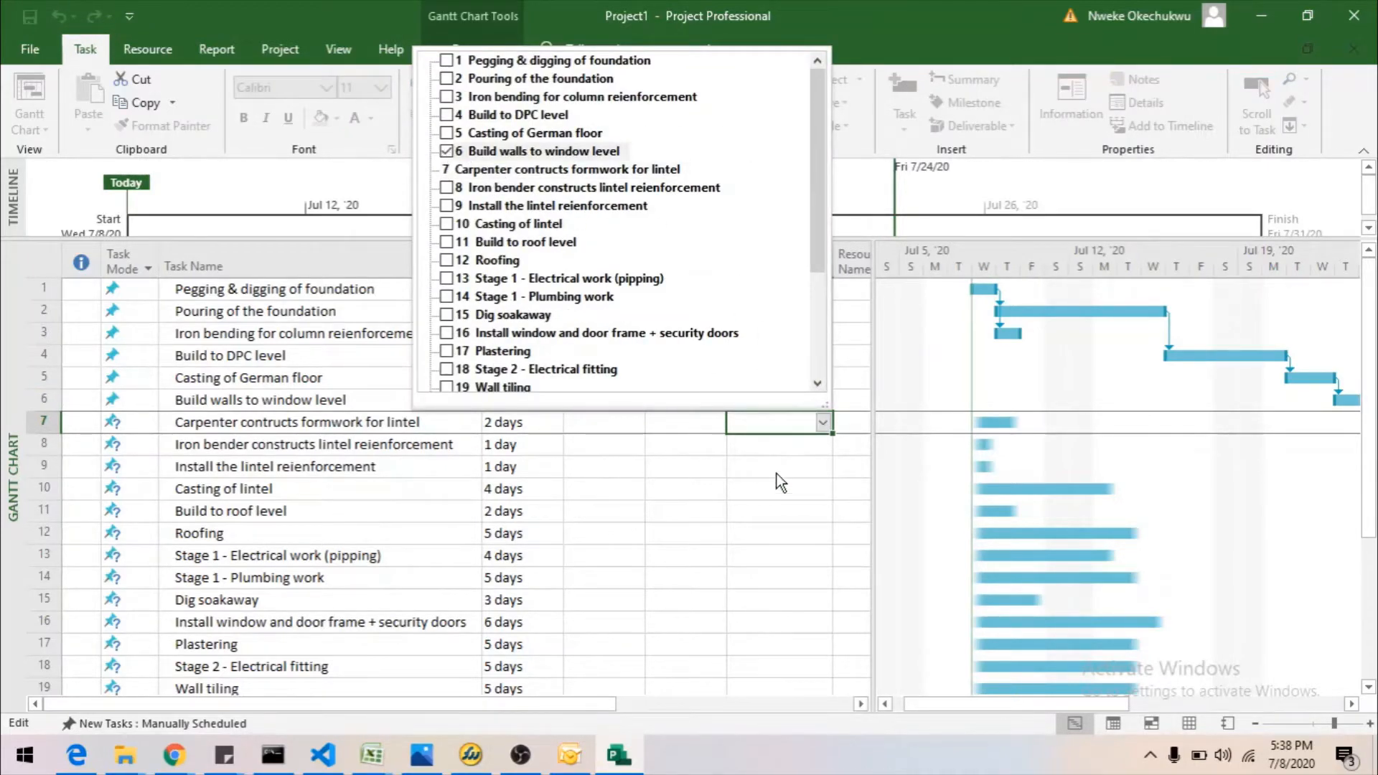
pyautogui.click(795, 488)
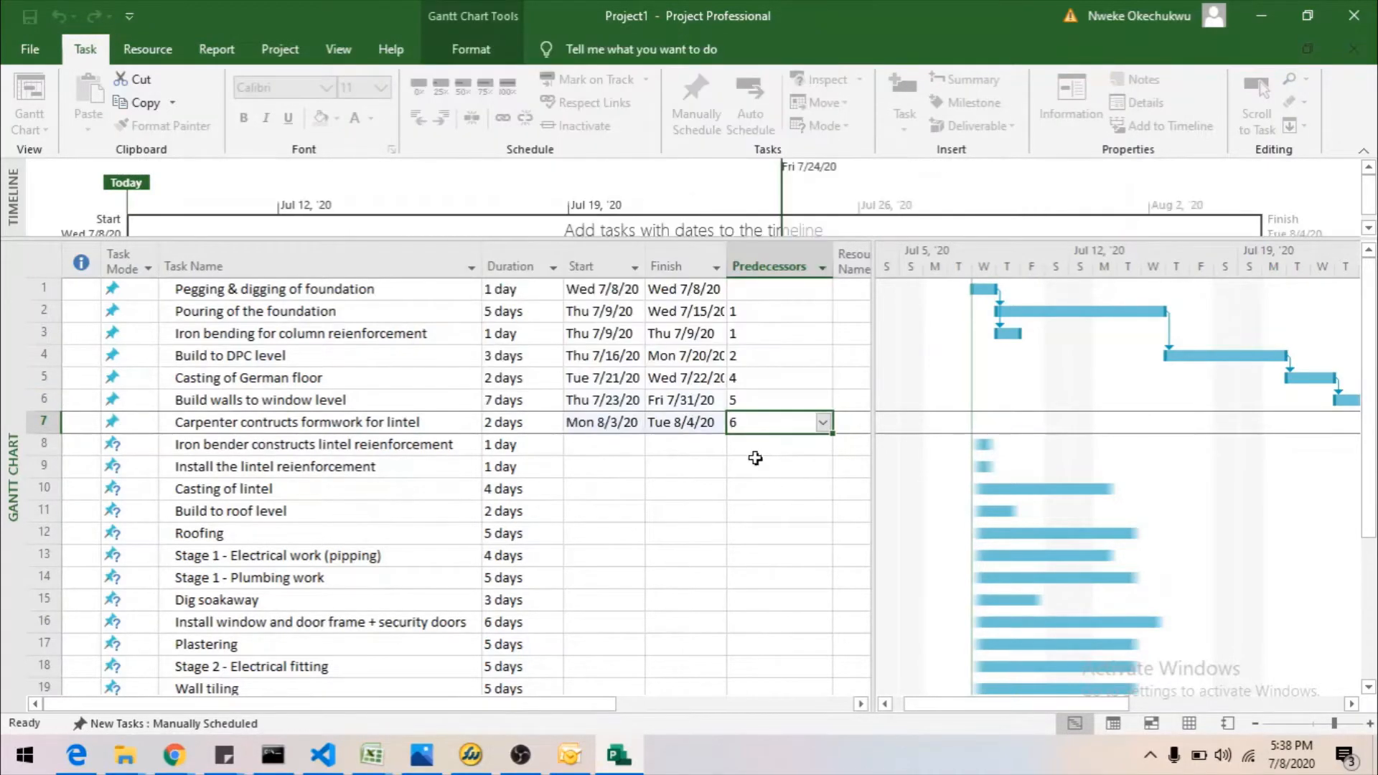
# Try making Casting of German floor the predecessor of Iron bender constructs lintel reienforcement.
pyautogui.click(344, 450)
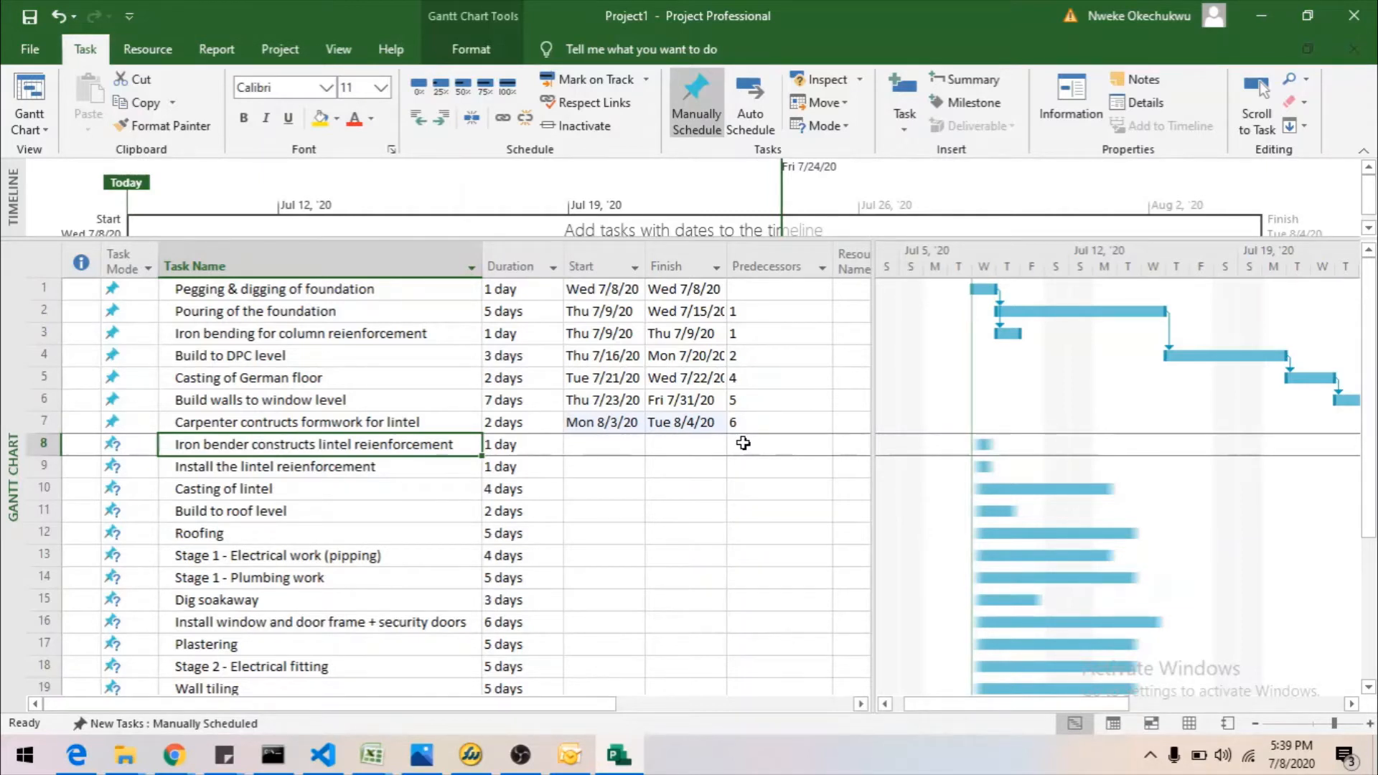
pyautogui.click(366, 467)
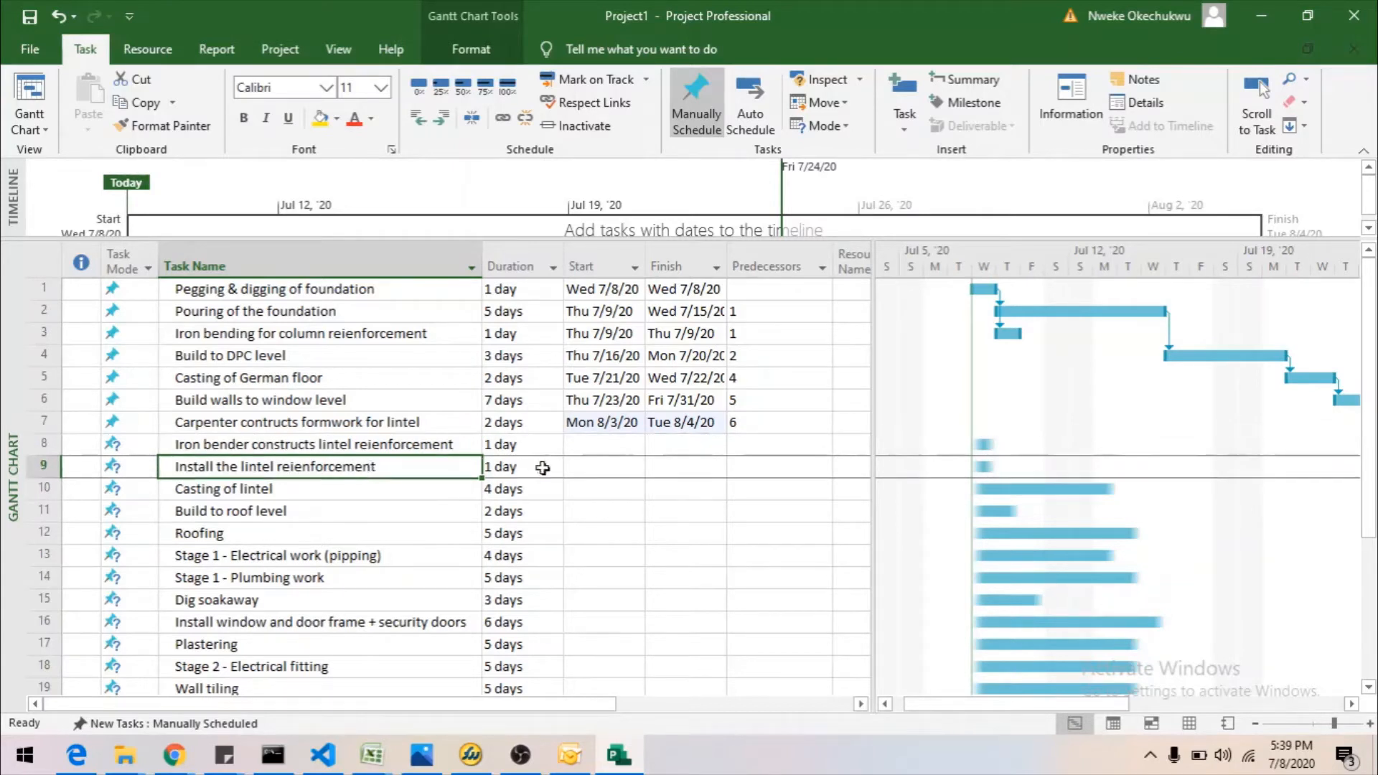
pyautogui.moveTo(978, 700); pyautogui.dragTo(1151, 711)
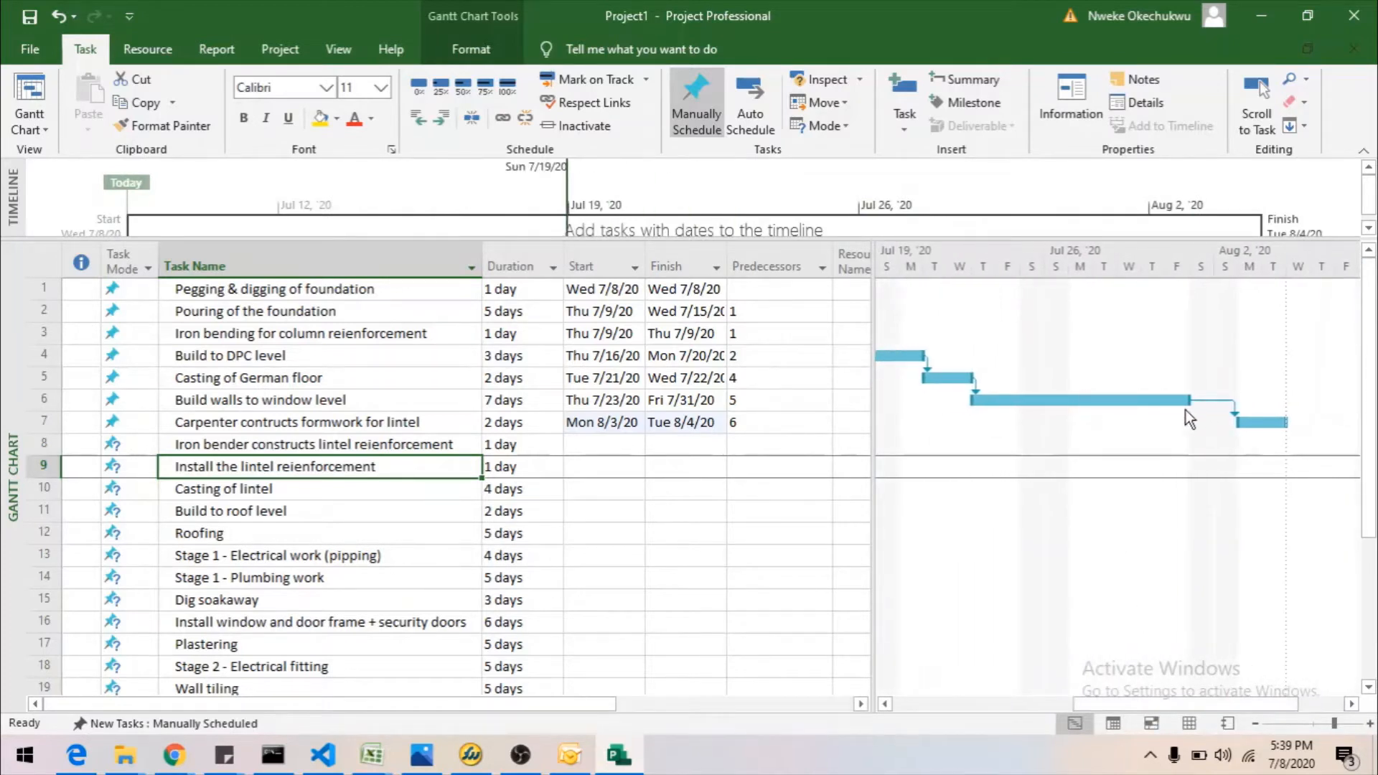
pyautogui.moveTo(1192, 401)
pyautogui.click(802, 445)
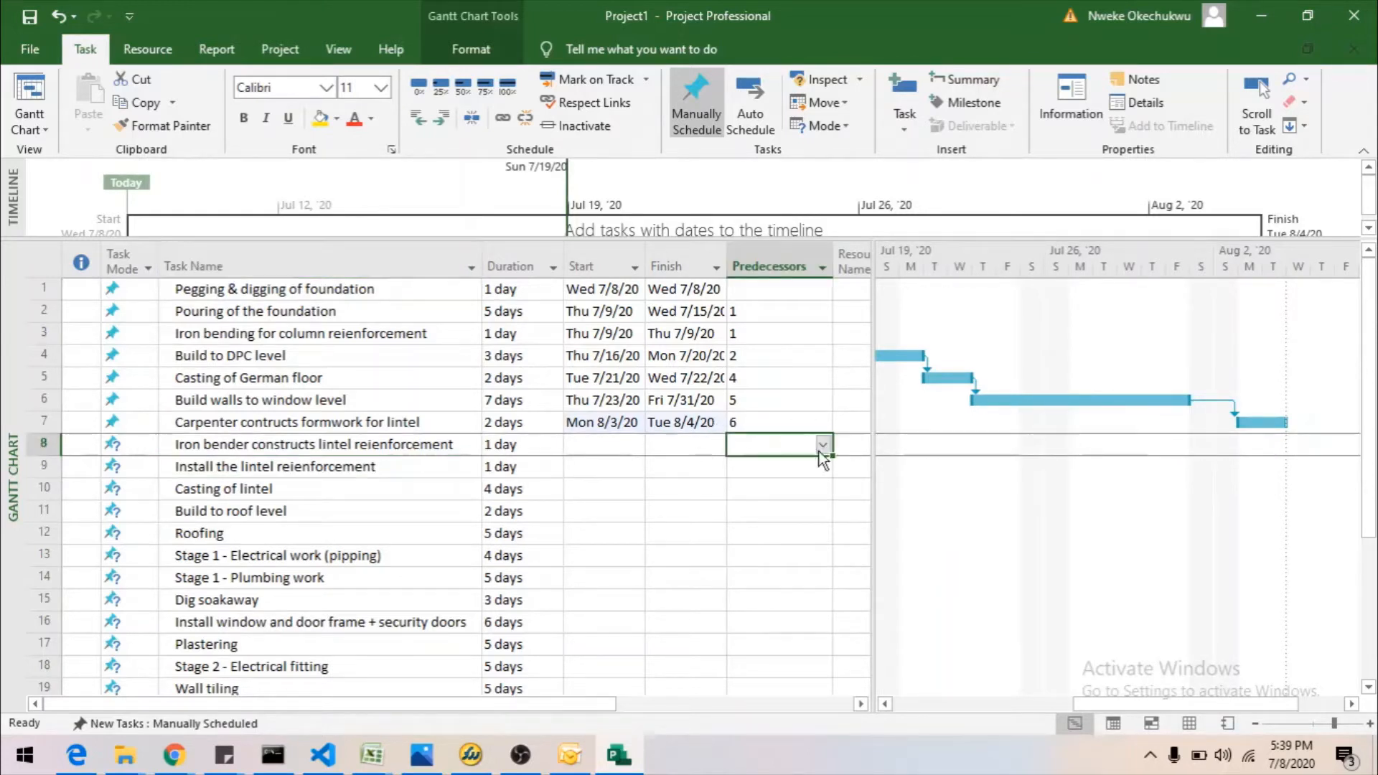
pyautogui.click(822, 446)
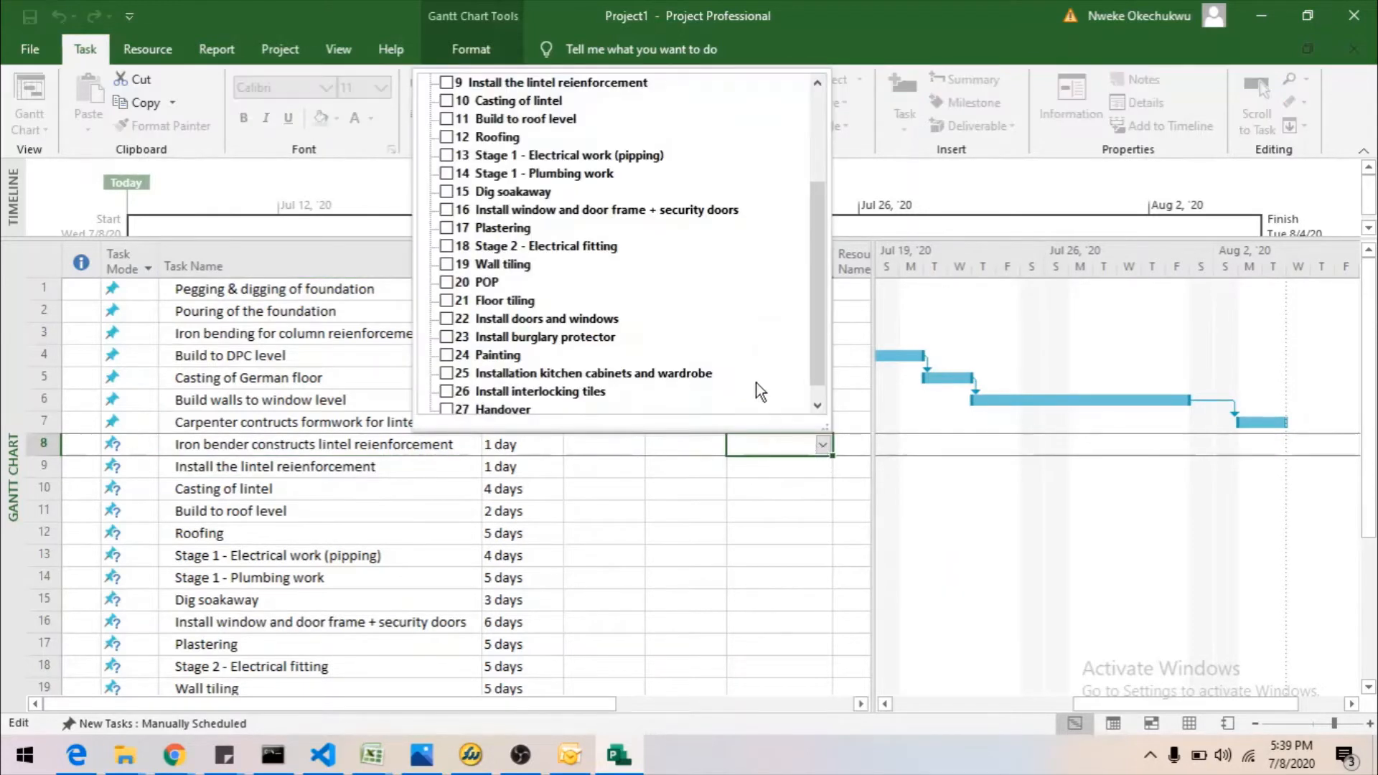
pyautogui.scroll(3, 820, 336)
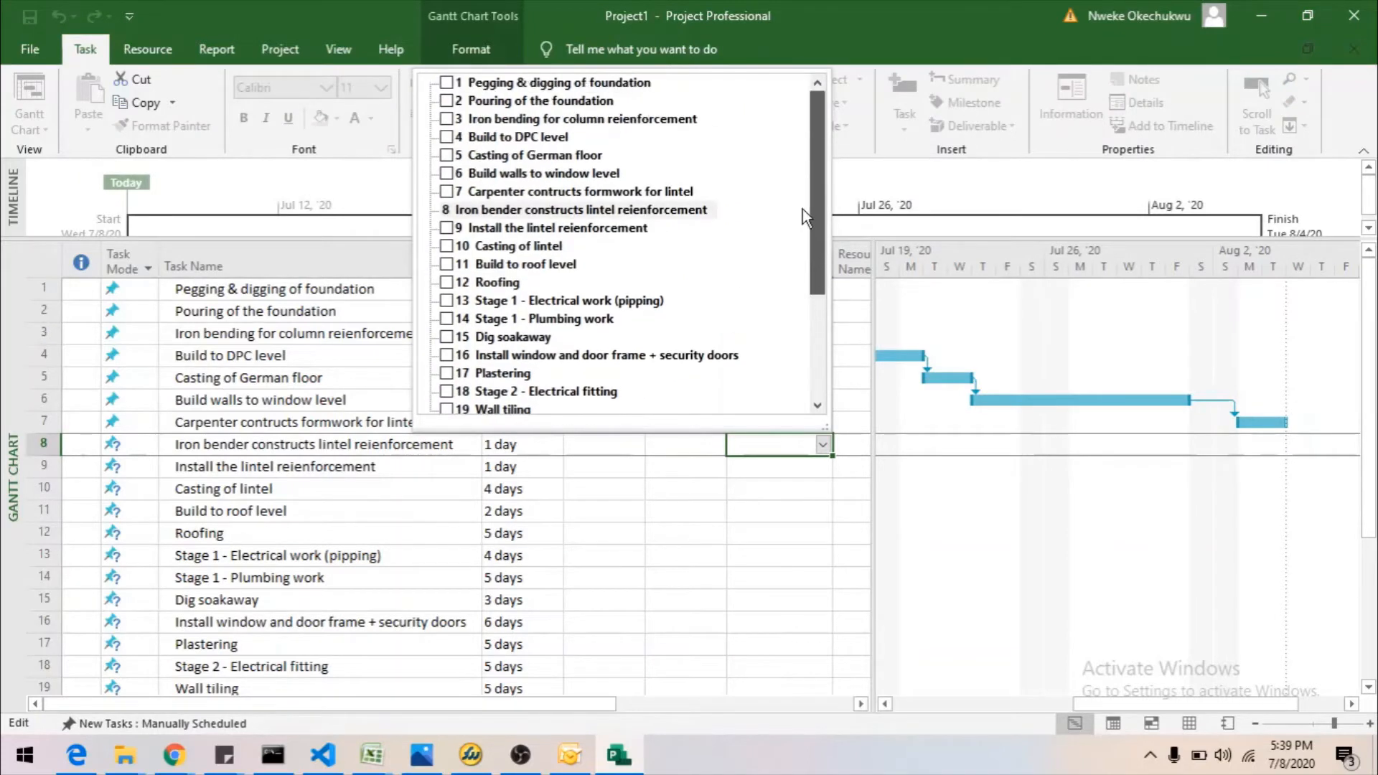
pyautogui.click(446, 155)
pyautogui.click(773, 539)
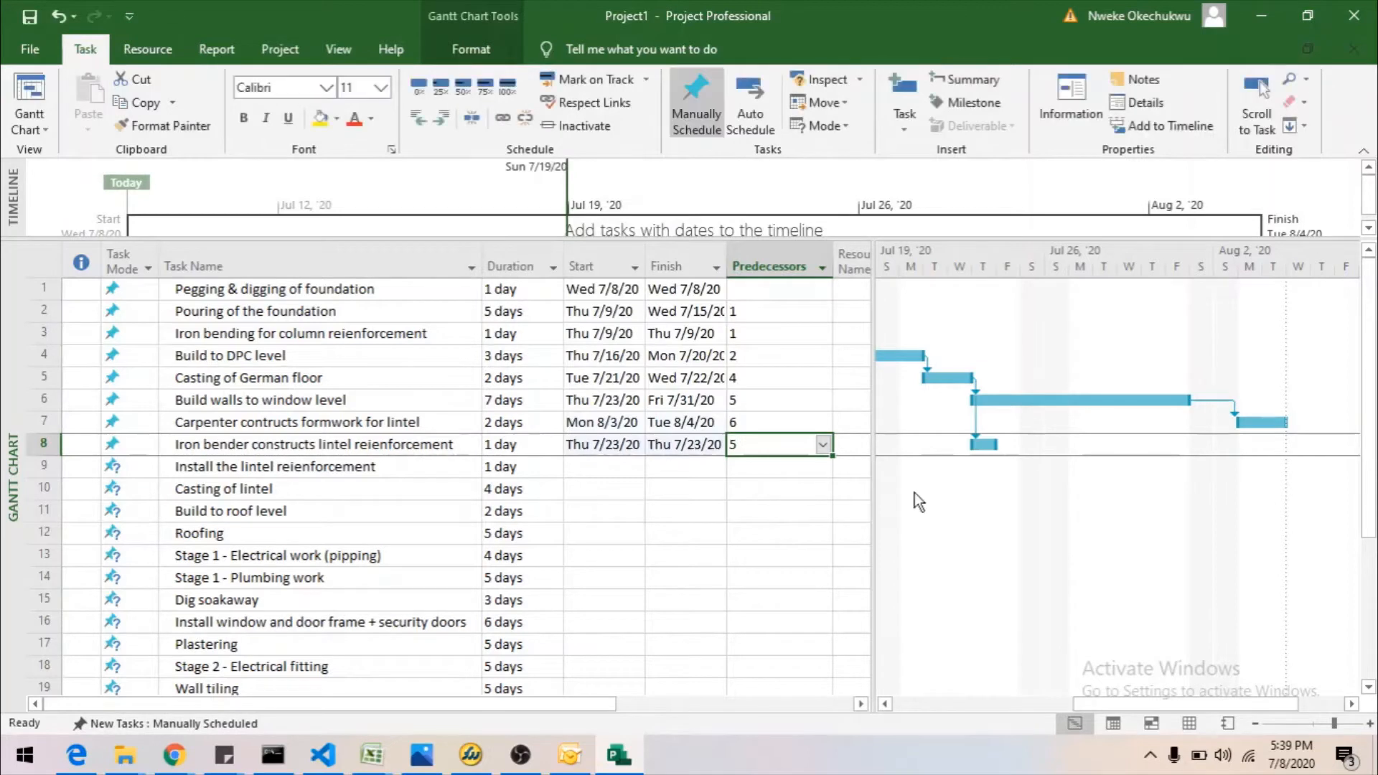
# Make Build walls to window level the only predecessor of Iron bender constructs lintel reienforcement, removing Casting of German floor.
pyautogui.moveTo(981, 444)
pyautogui.click(823, 445)
pyautogui.scroll(3, 683, 304)
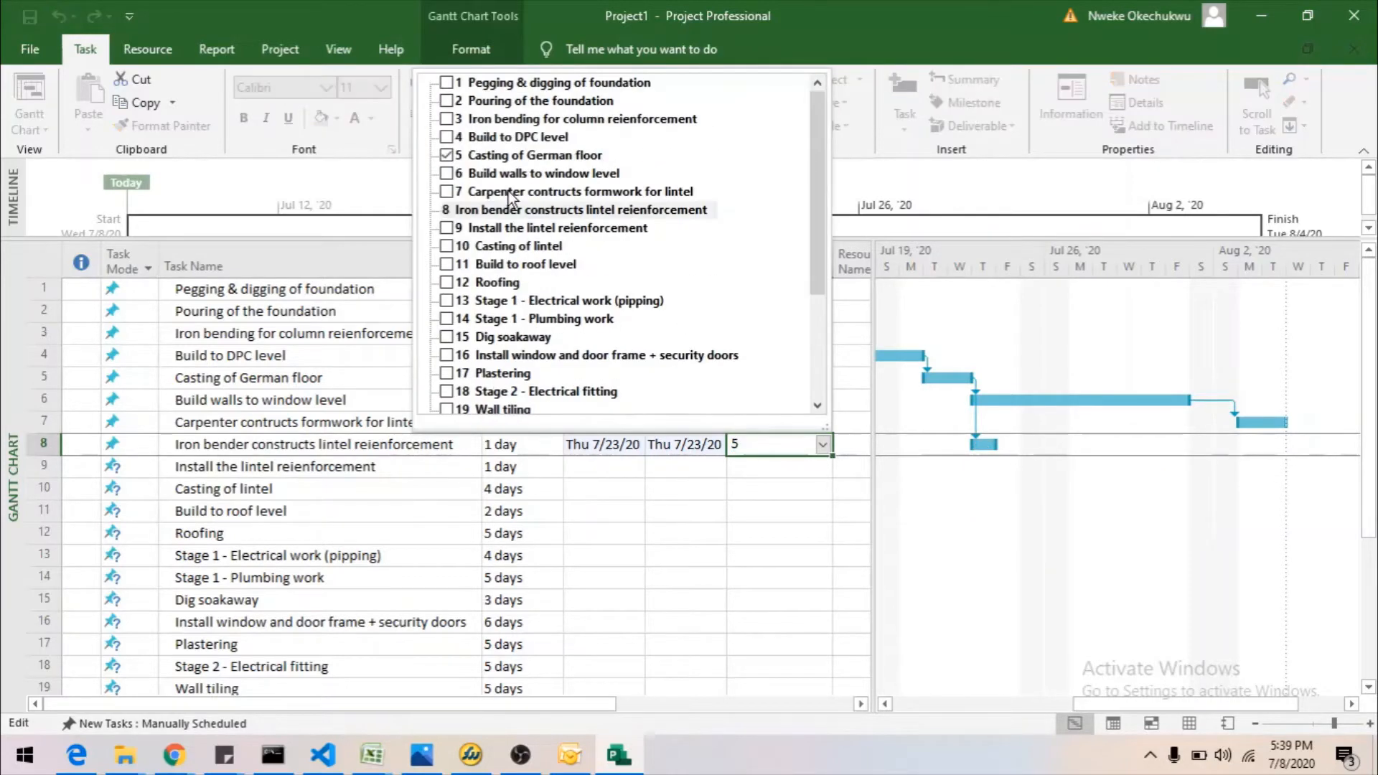
pyautogui.click(448, 155)
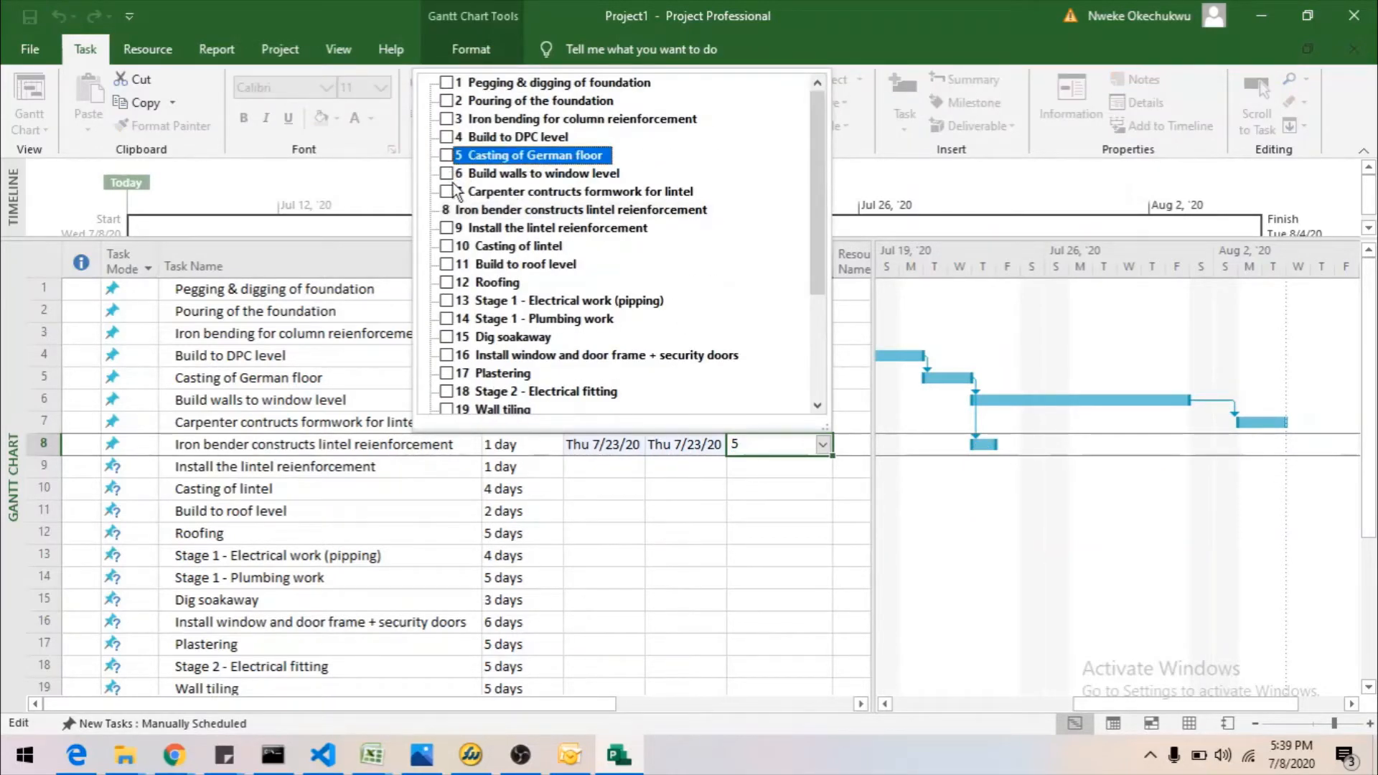
pyautogui.click(446, 173)
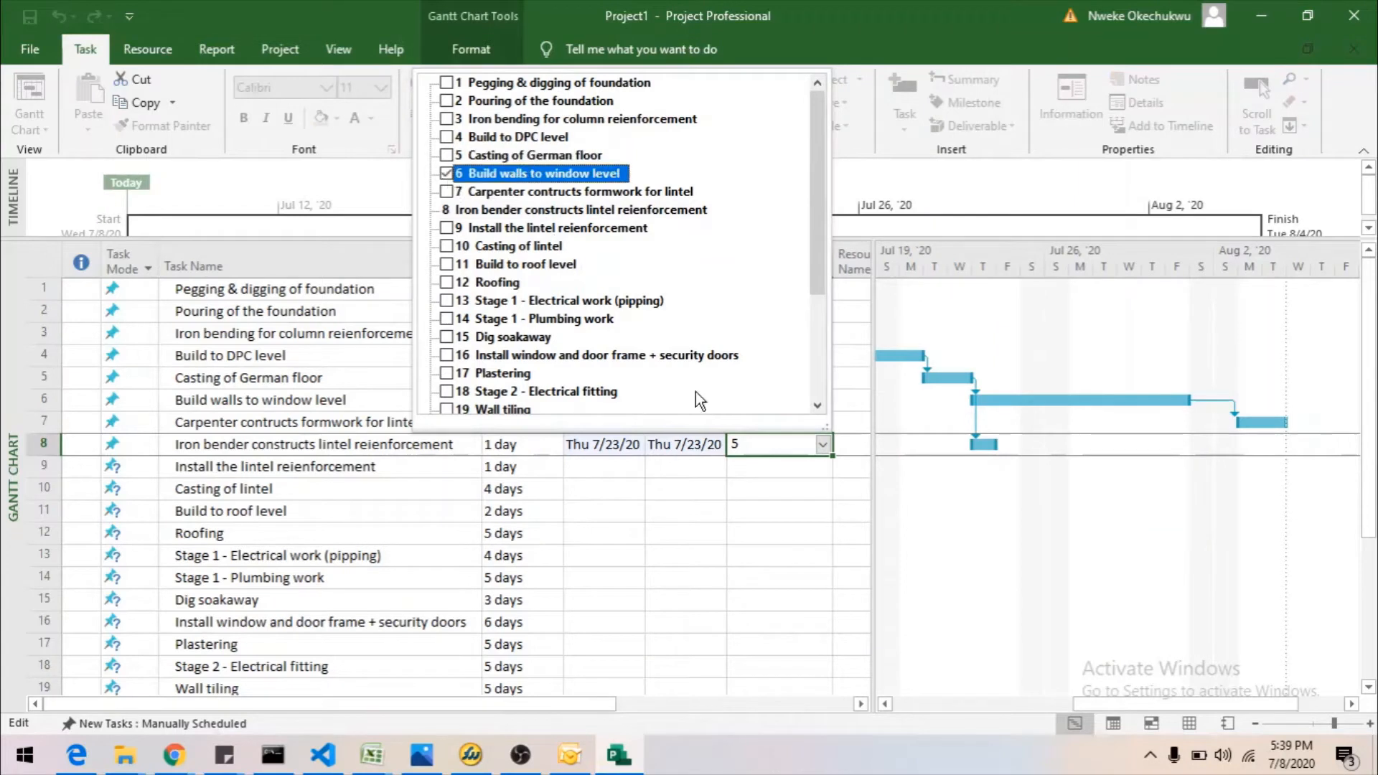
pyautogui.click(777, 480)
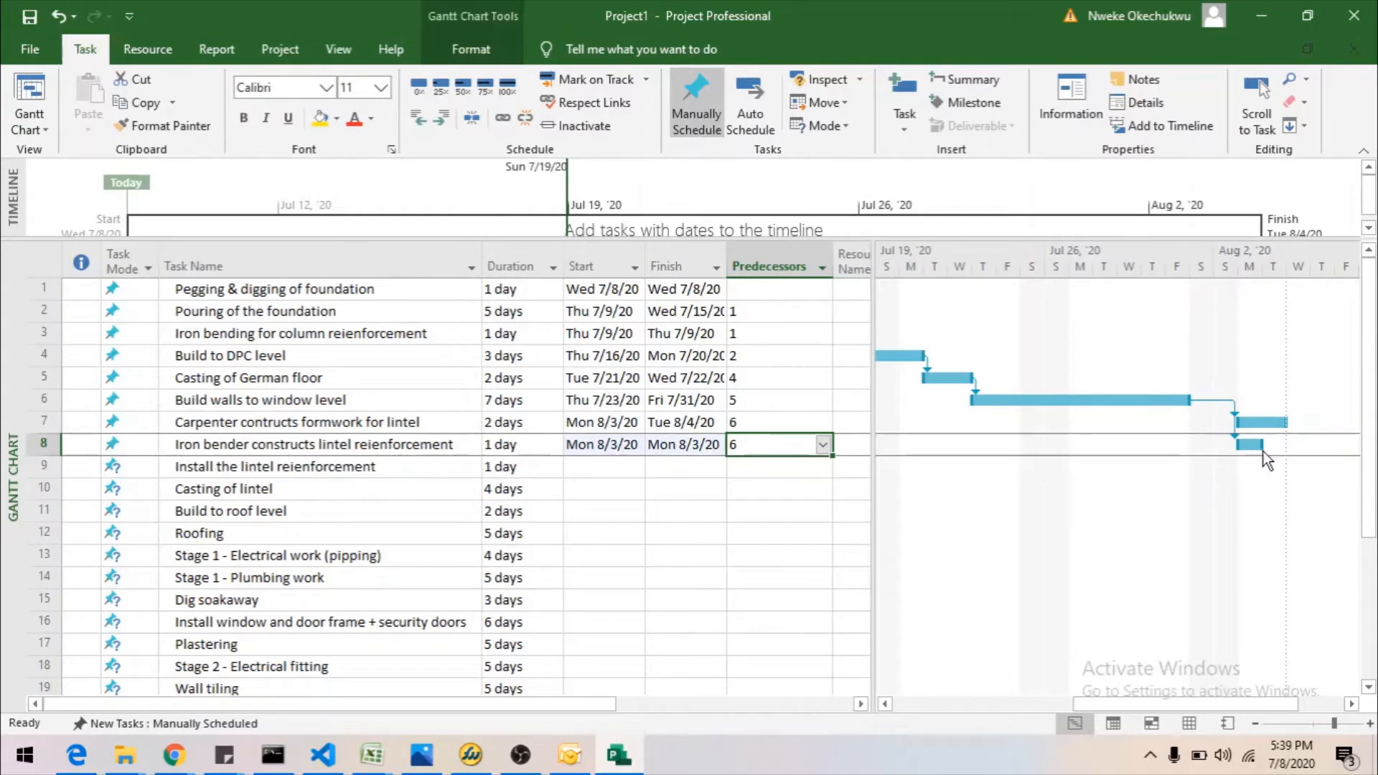
pyautogui.moveTo(1264, 446)
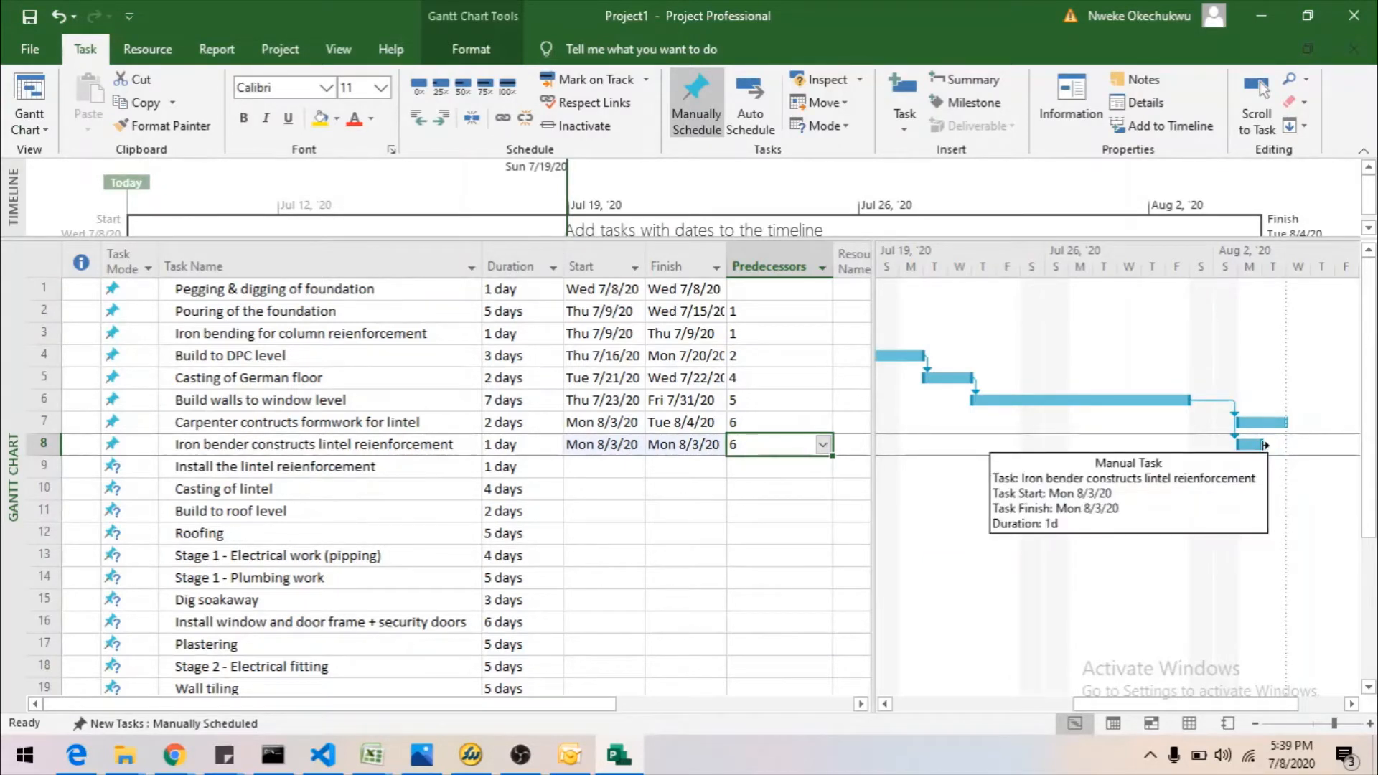
# Make Build walls to window level the predecessor of Install the lintel reienforcement.
pyautogui.click(282, 467)
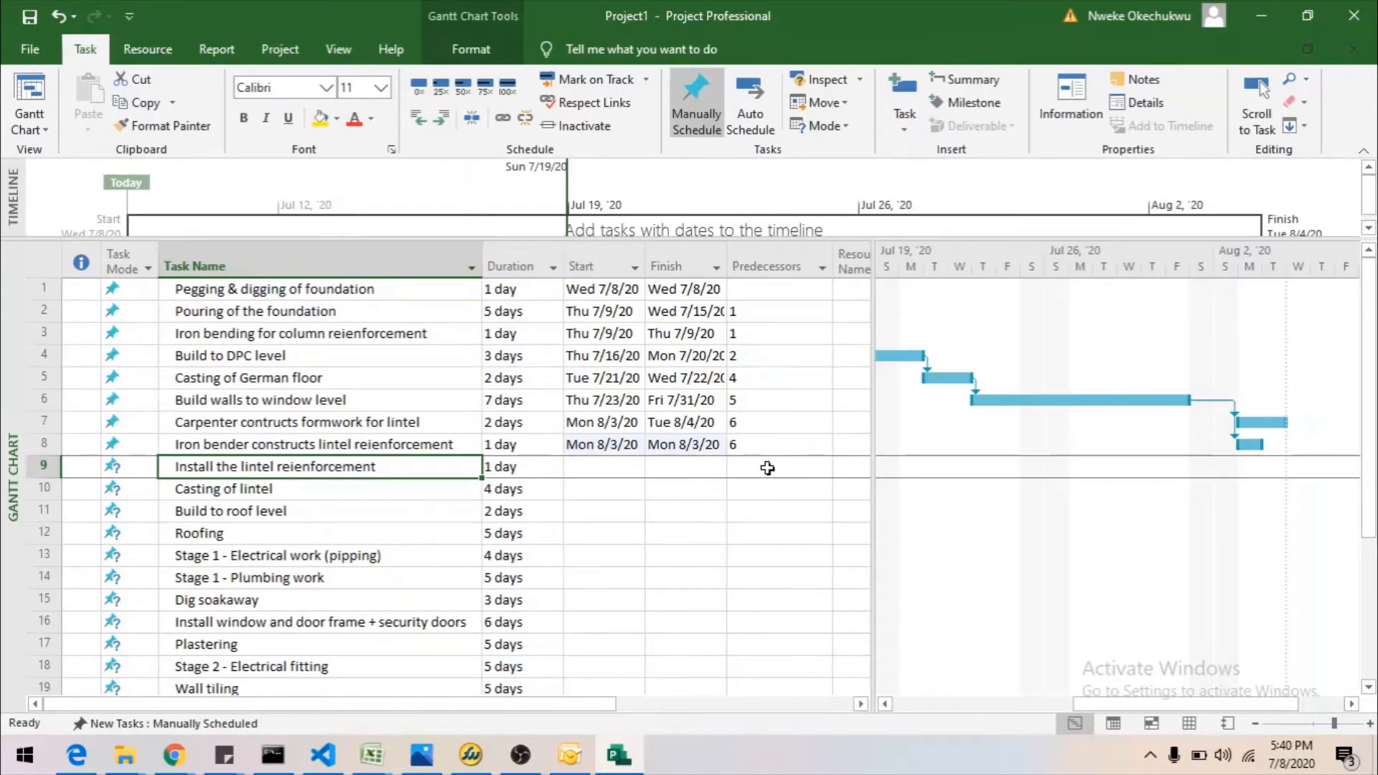
pyautogui.click(767, 465)
pyautogui.click(821, 468)
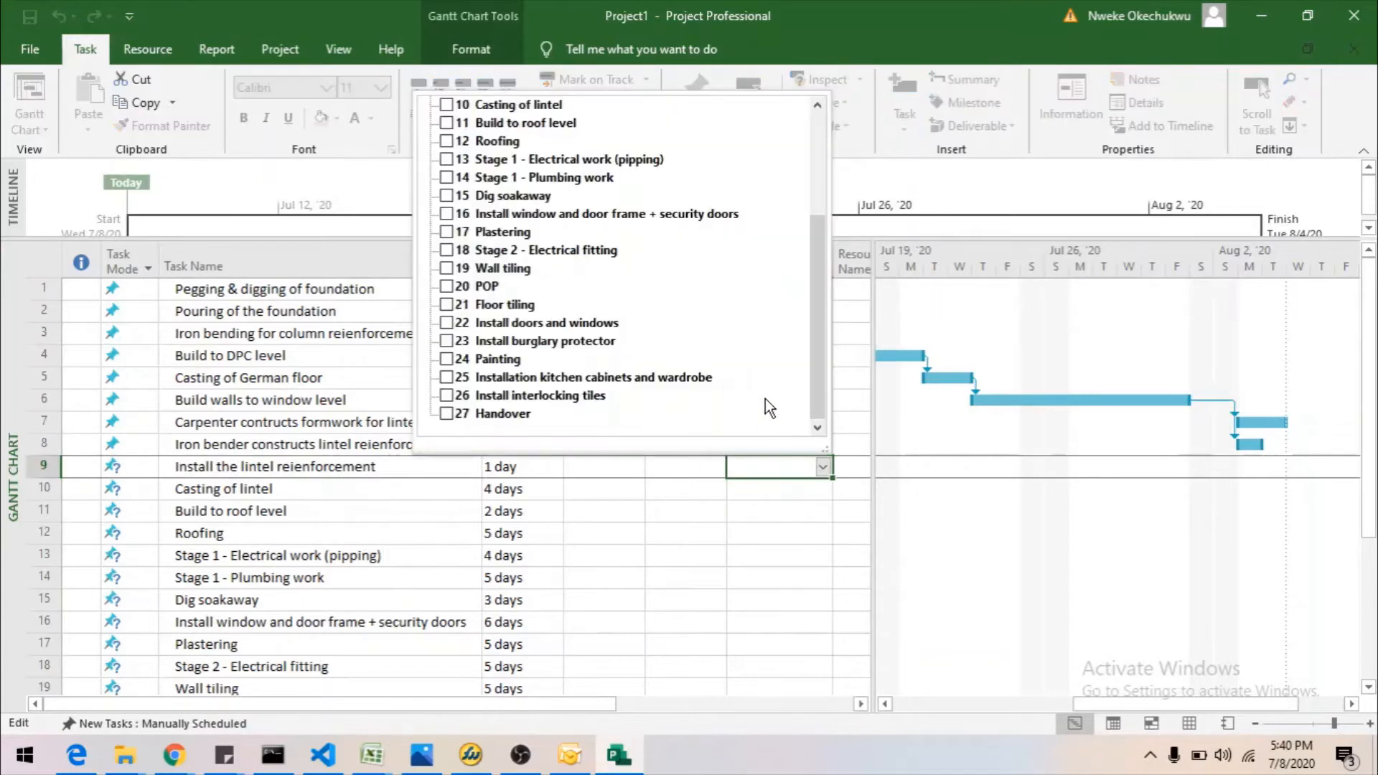
pyautogui.scroll(3, 592, 208)
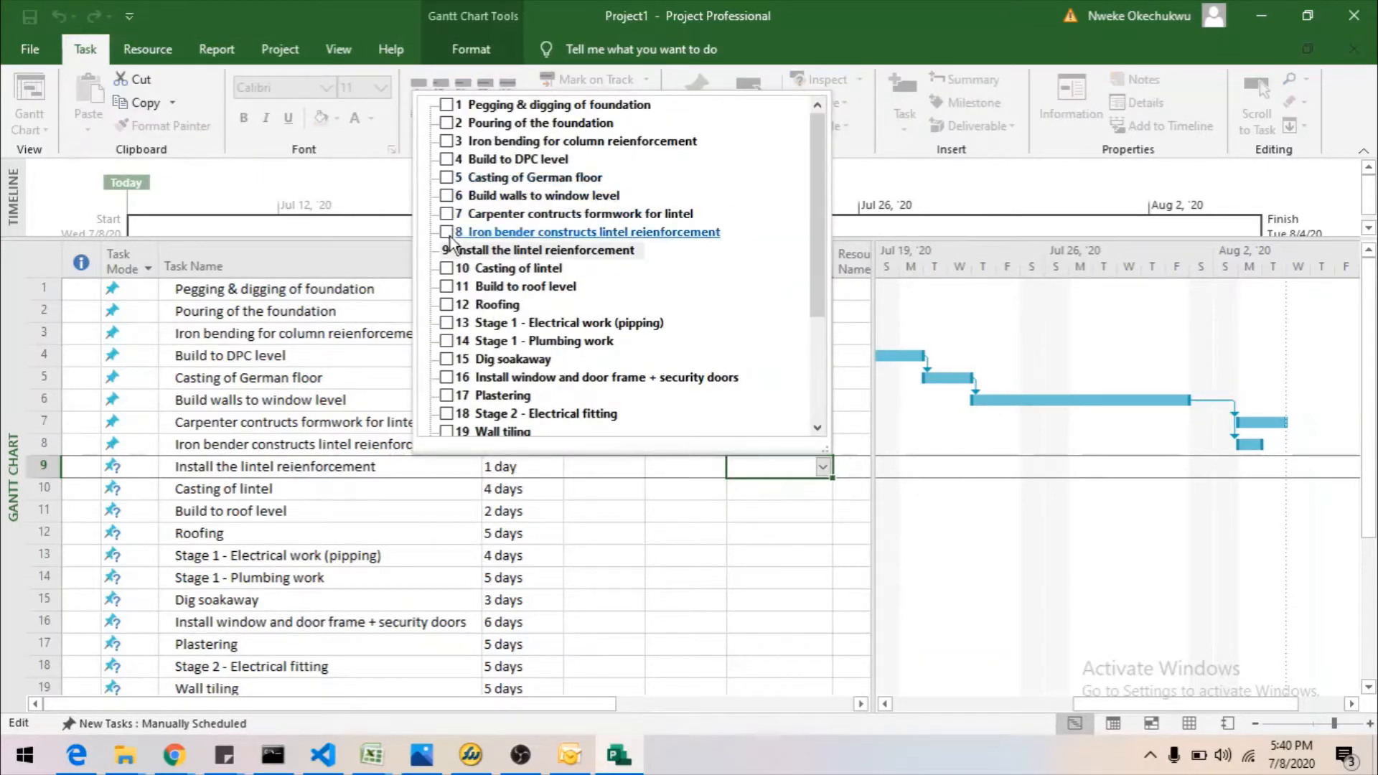
pyautogui.click(447, 196)
pyautogui.click(769, 536)
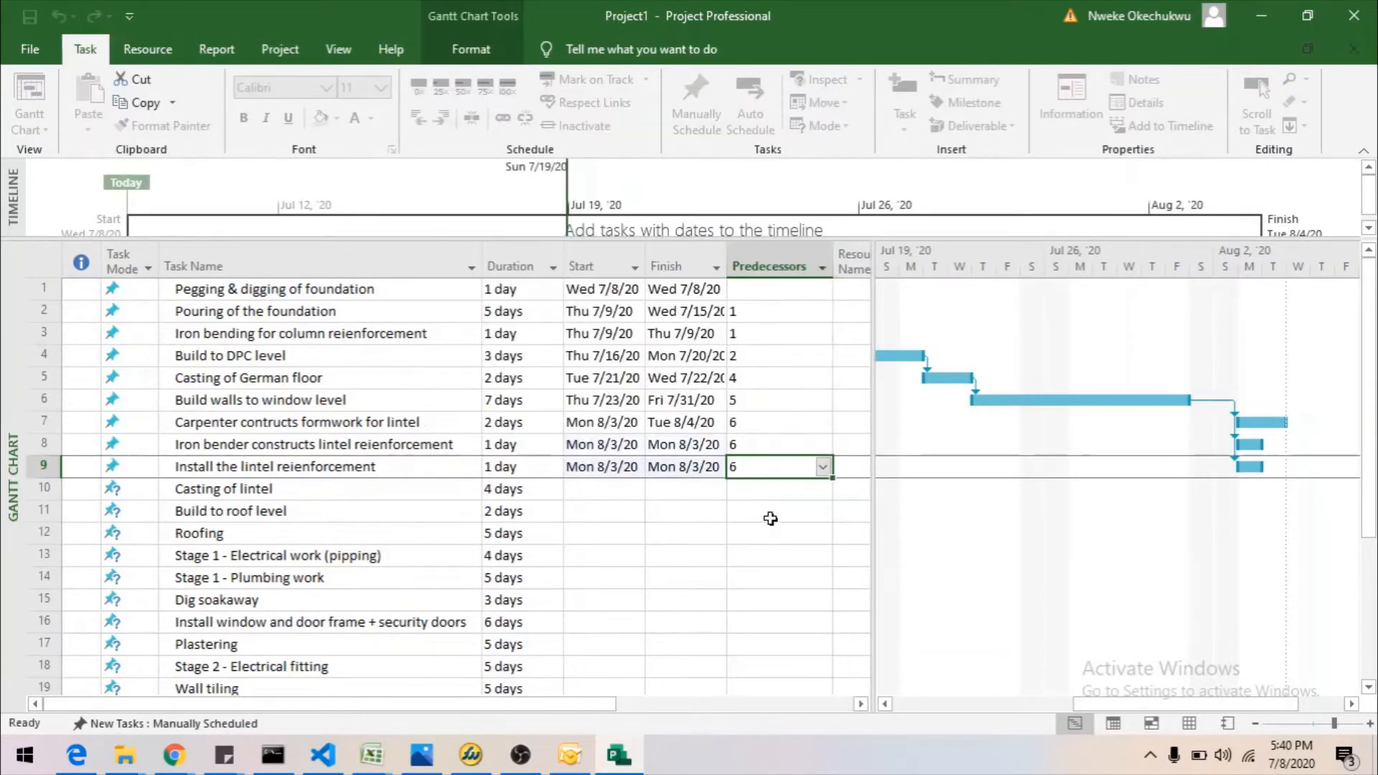
# Make Carpenter contructs formwork for lintel the predecessor of Casting of lintel.
pyautogui.click(259, 490)
pyautogui.click(759, 487)
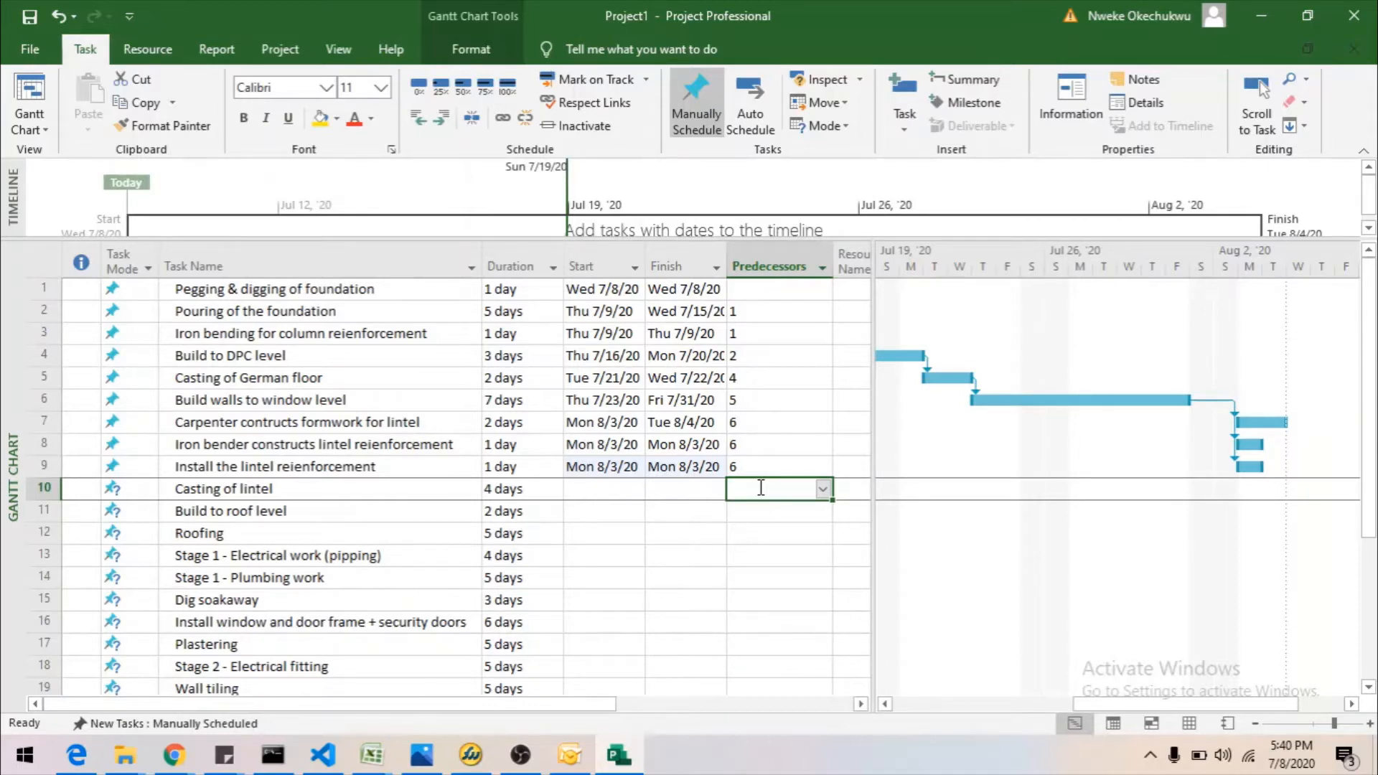
pyautogui.click(824, 488)
pyautogui.scroll(3, 614, 219)
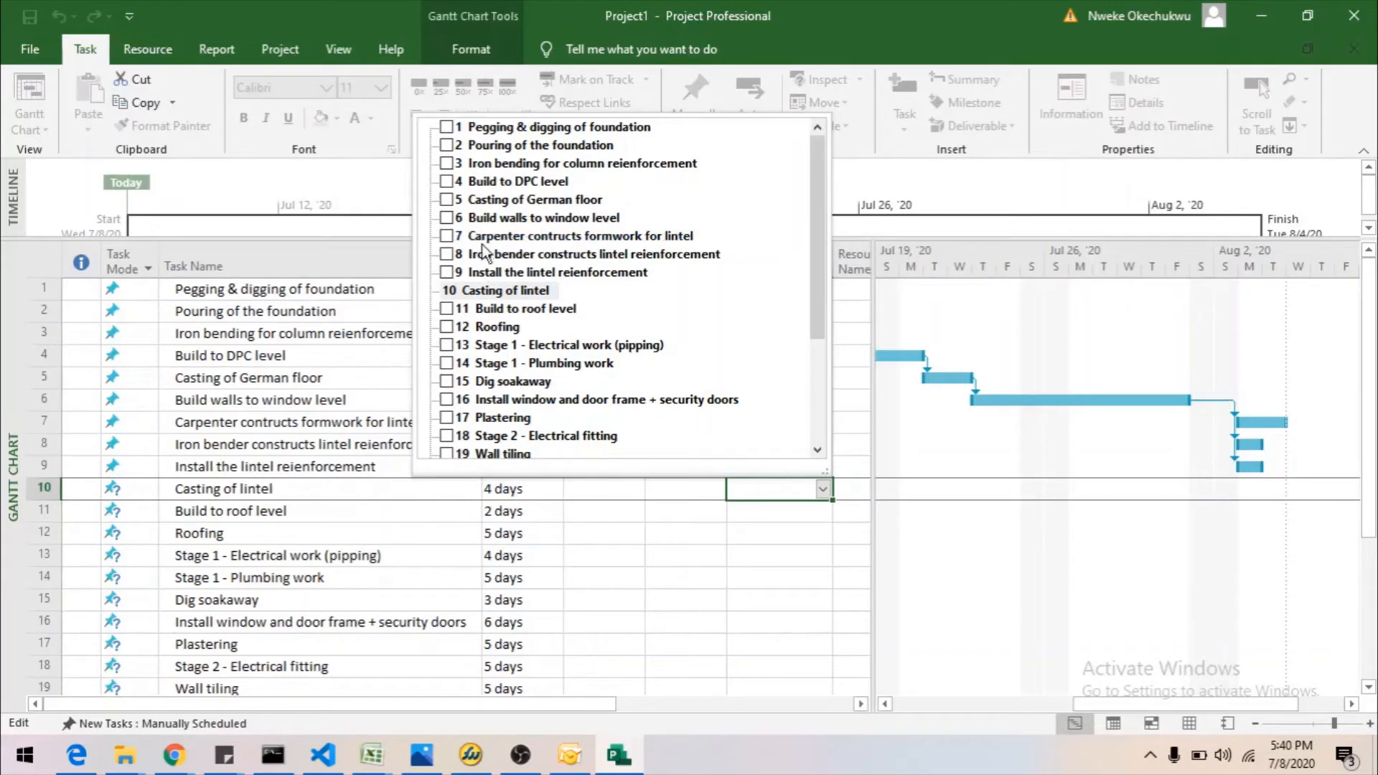
pyautogui.click(447, 236)
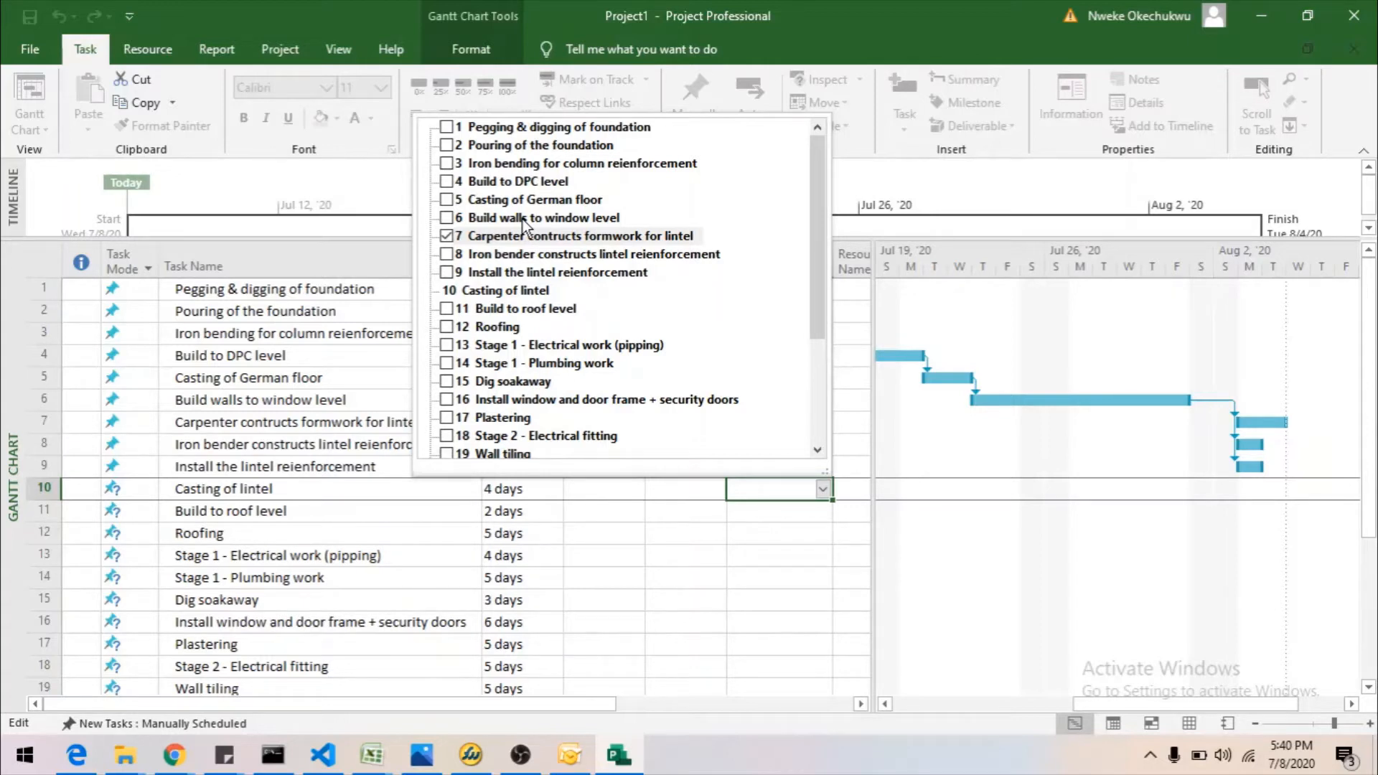
pyautogui.click(790, 509)
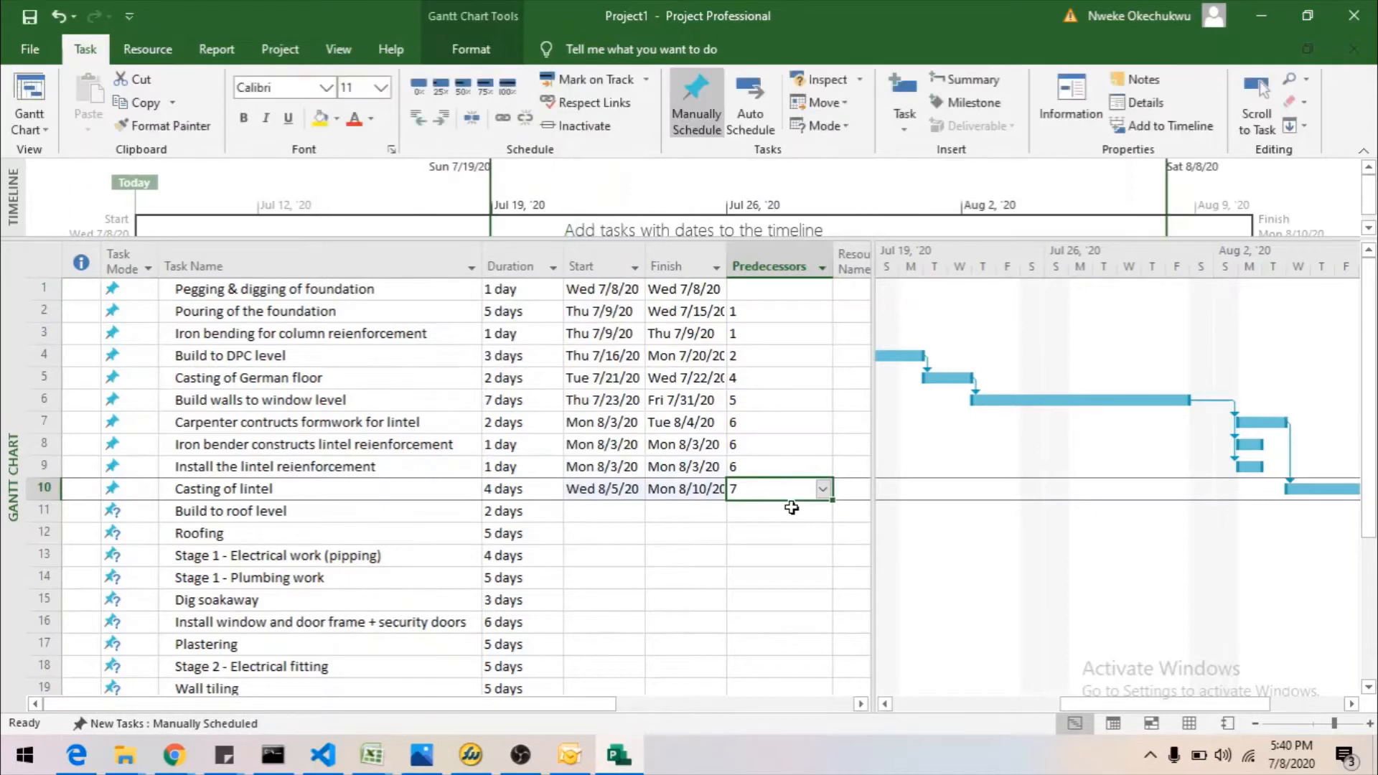
pyautogui.click(1251, 443)
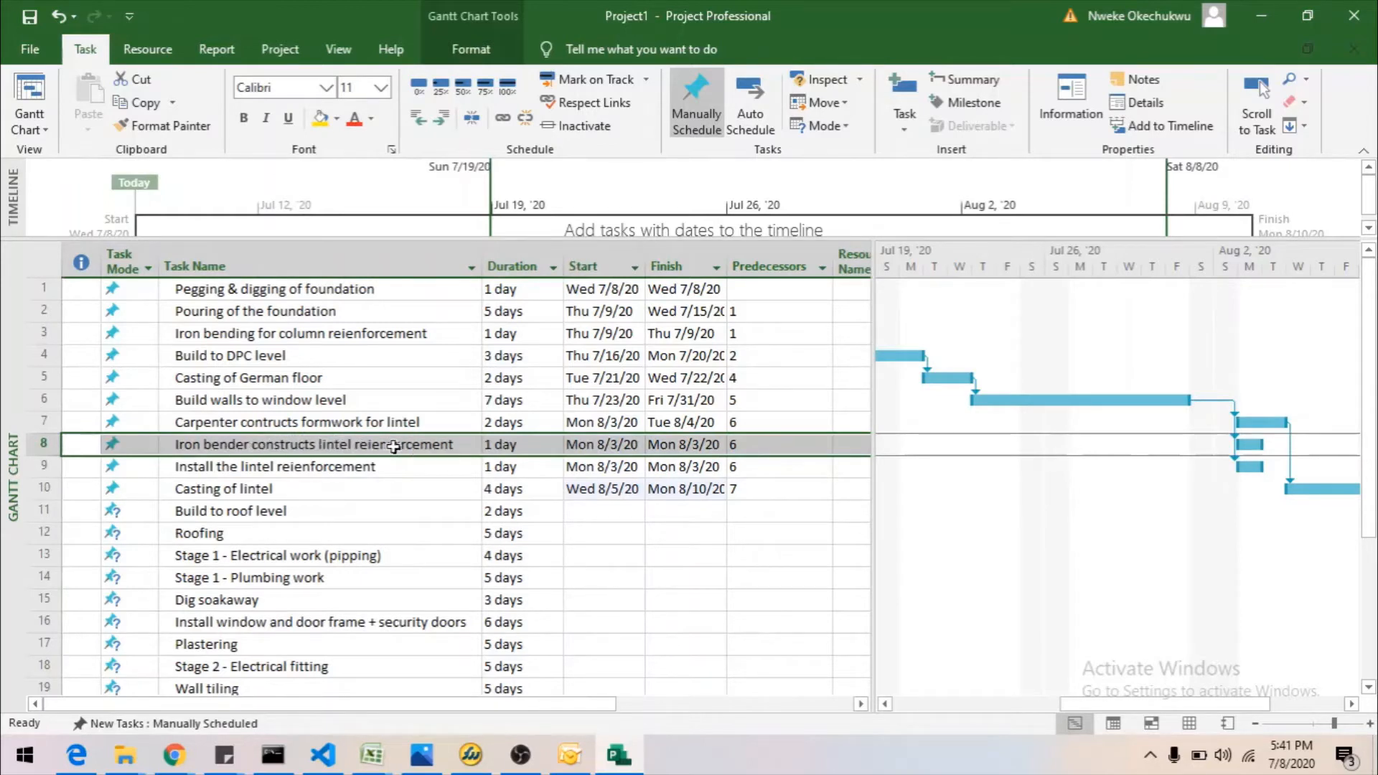
pyautogui.click(39, 465)
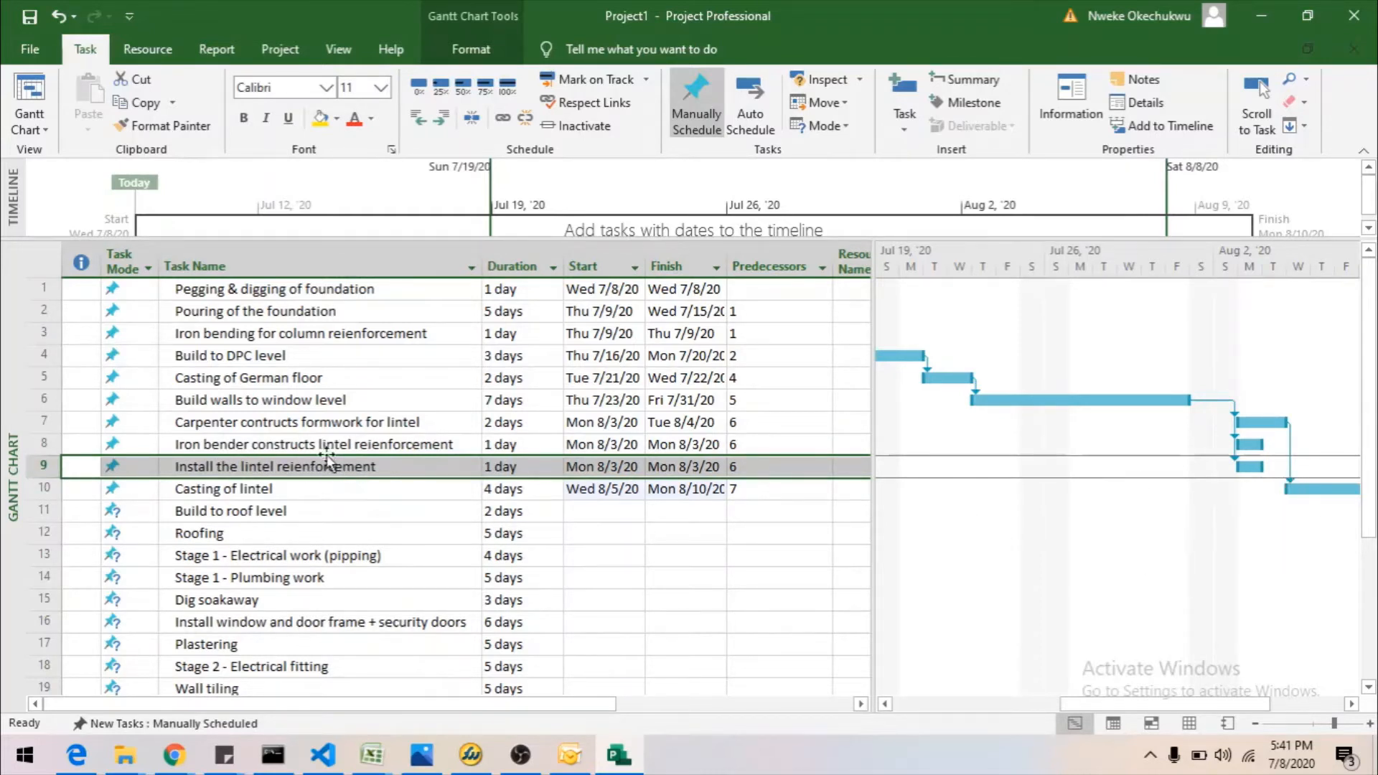
pyautogui.click(47, 487)
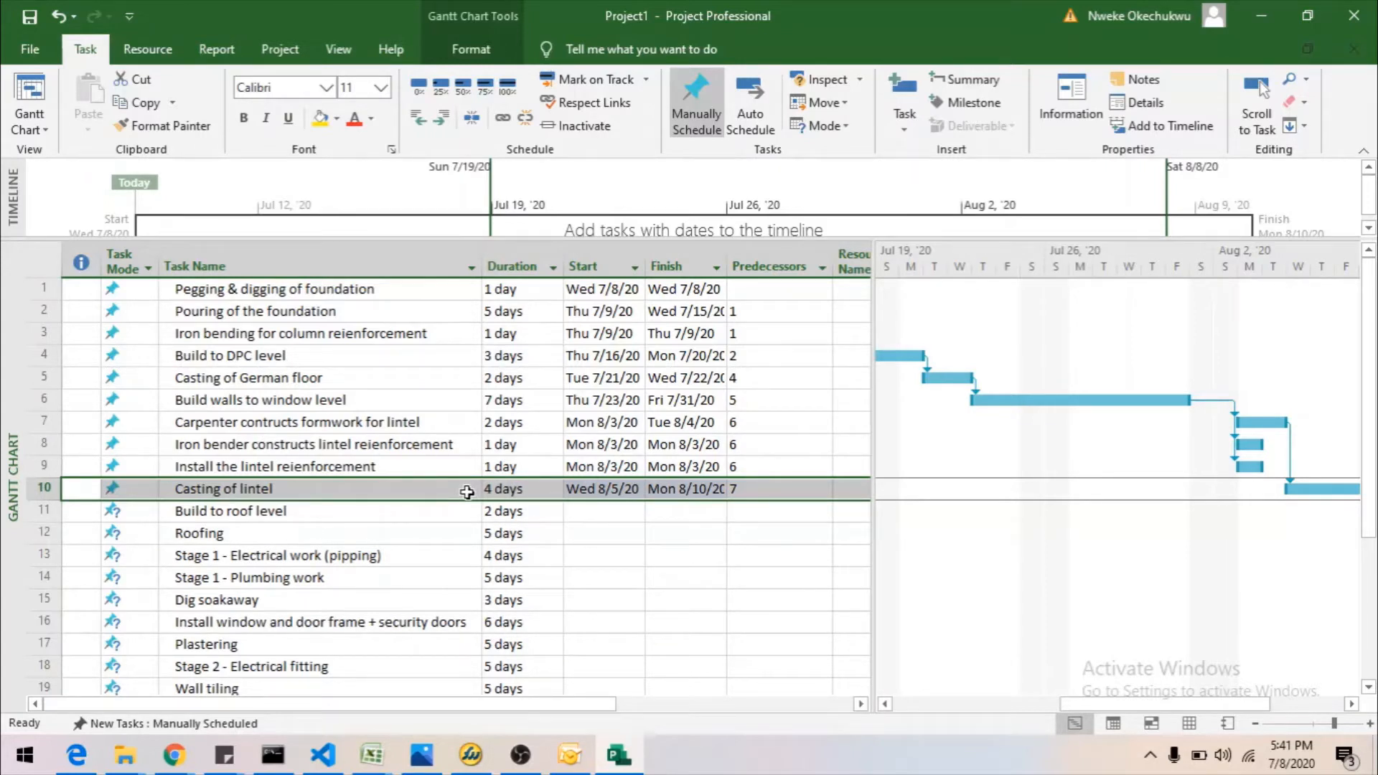
# Make Casting of lintel the predecessor of Build to roof level.
pyautogui.click(331, 513)
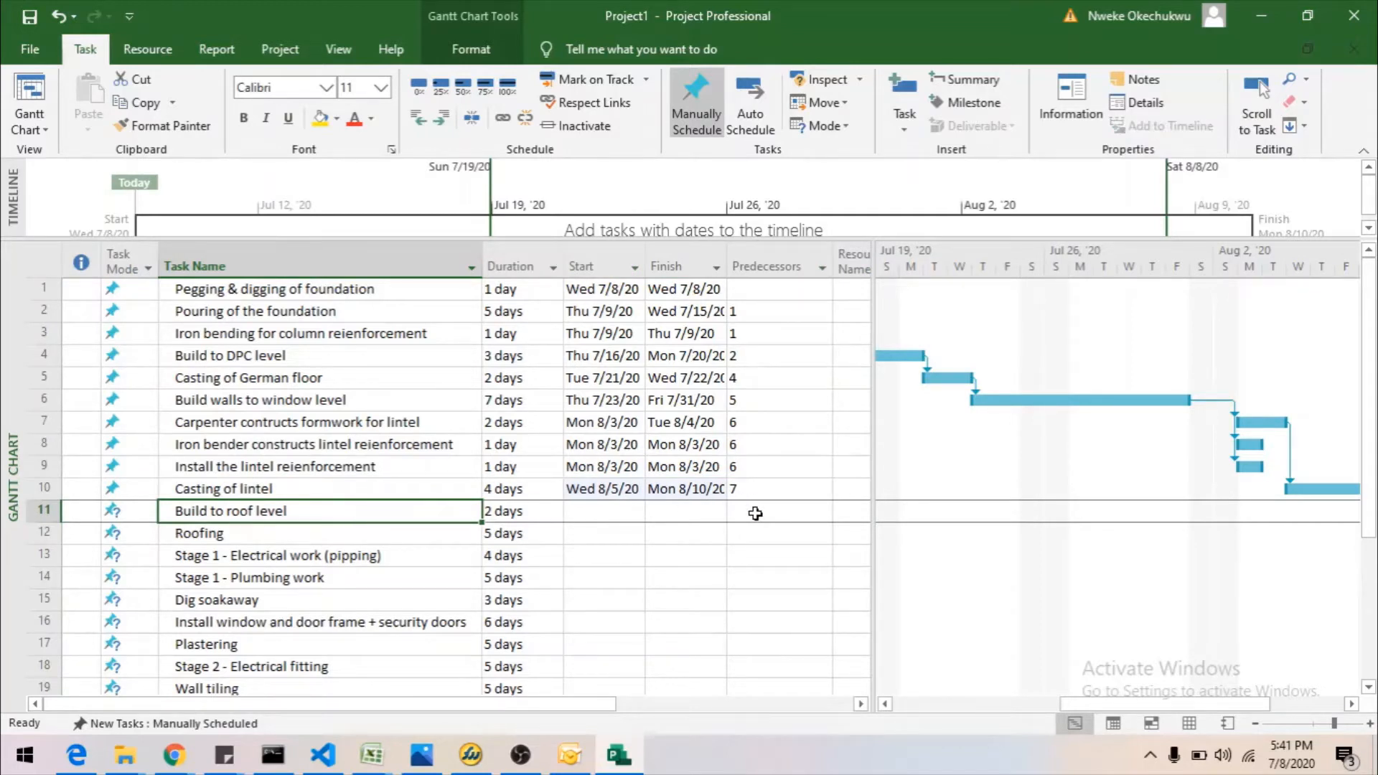
pyautogui.click(755, 513)
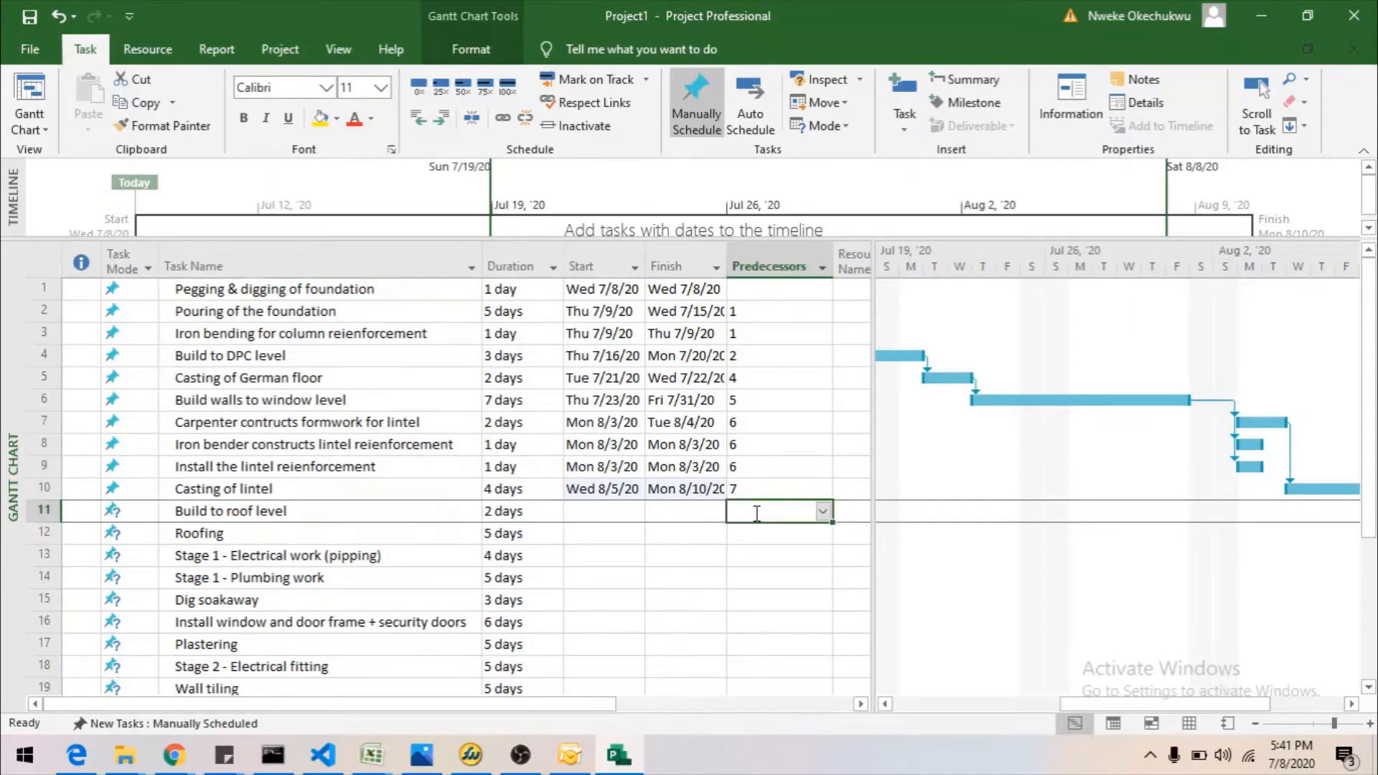
pyautogui.click(823, 511)
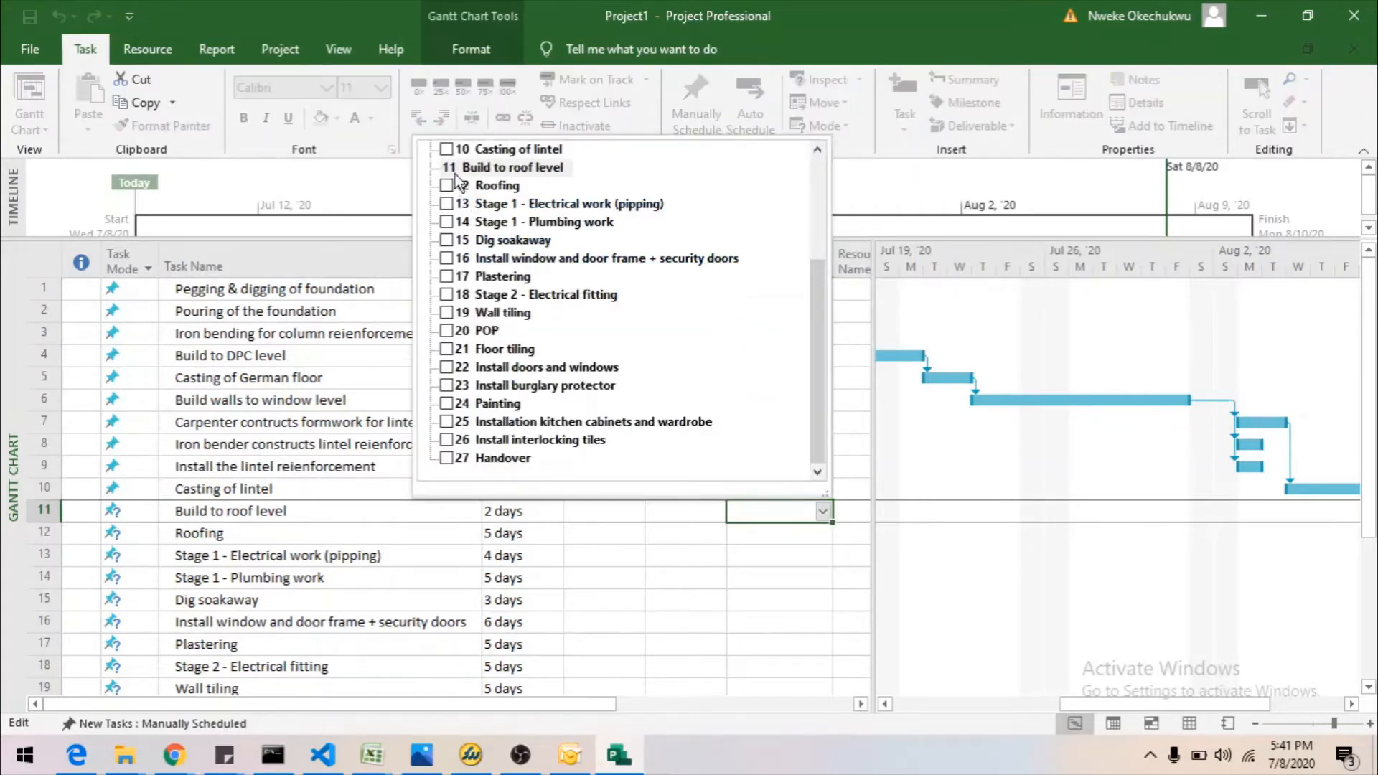
pyautogui.click(446, 149)
pyautogui.click(763, 535)
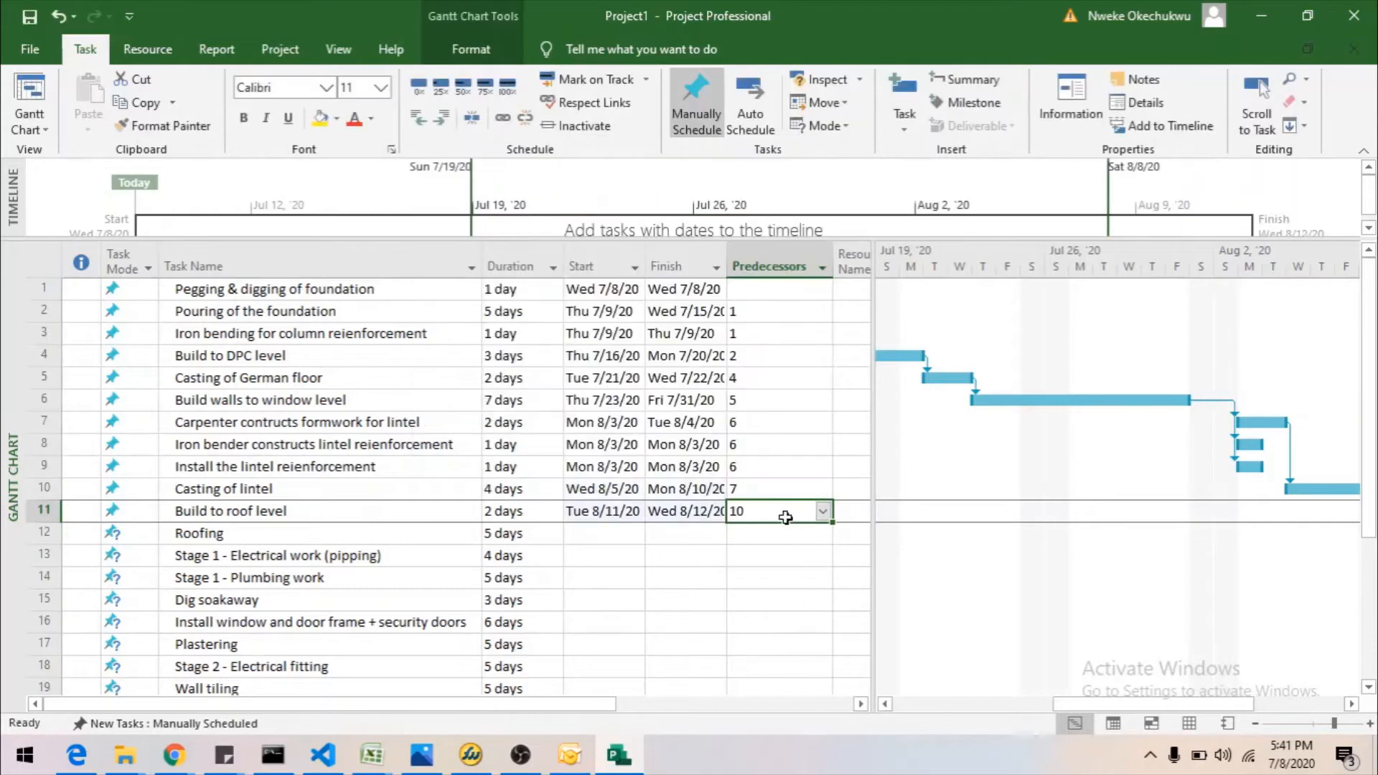
# Make Build to roof level the predecessor of Roofing.
pyautogui.click(763, 534)
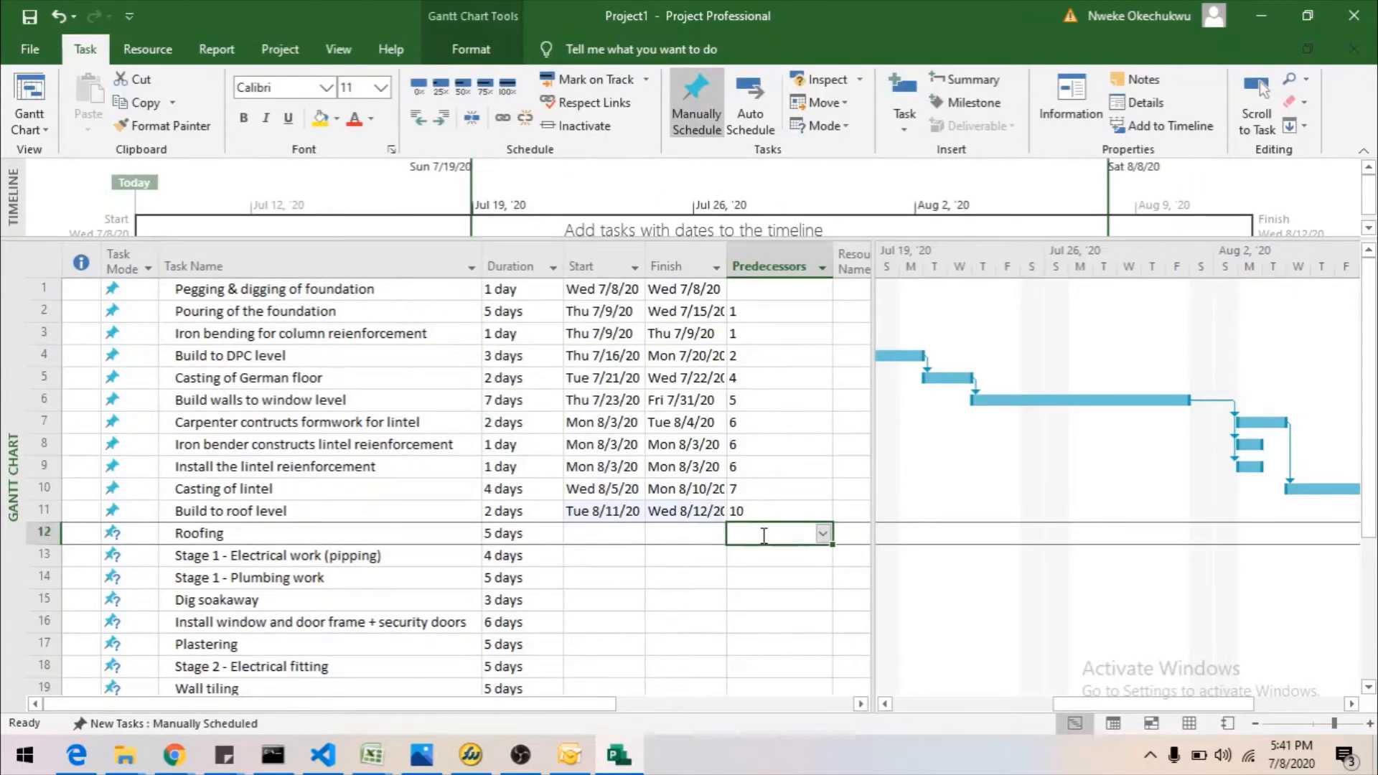
pyautogui.click(823, 534)
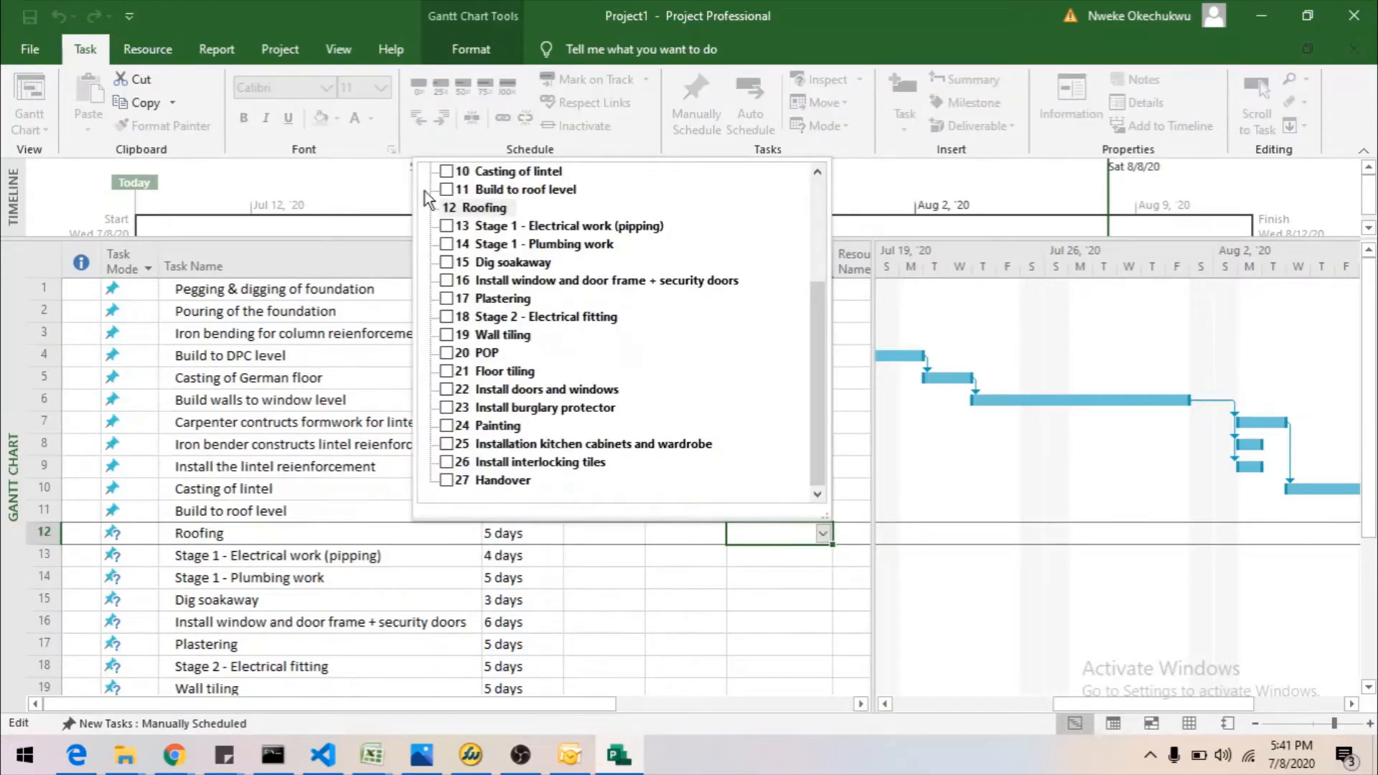
pyautogui.click(448, 190)
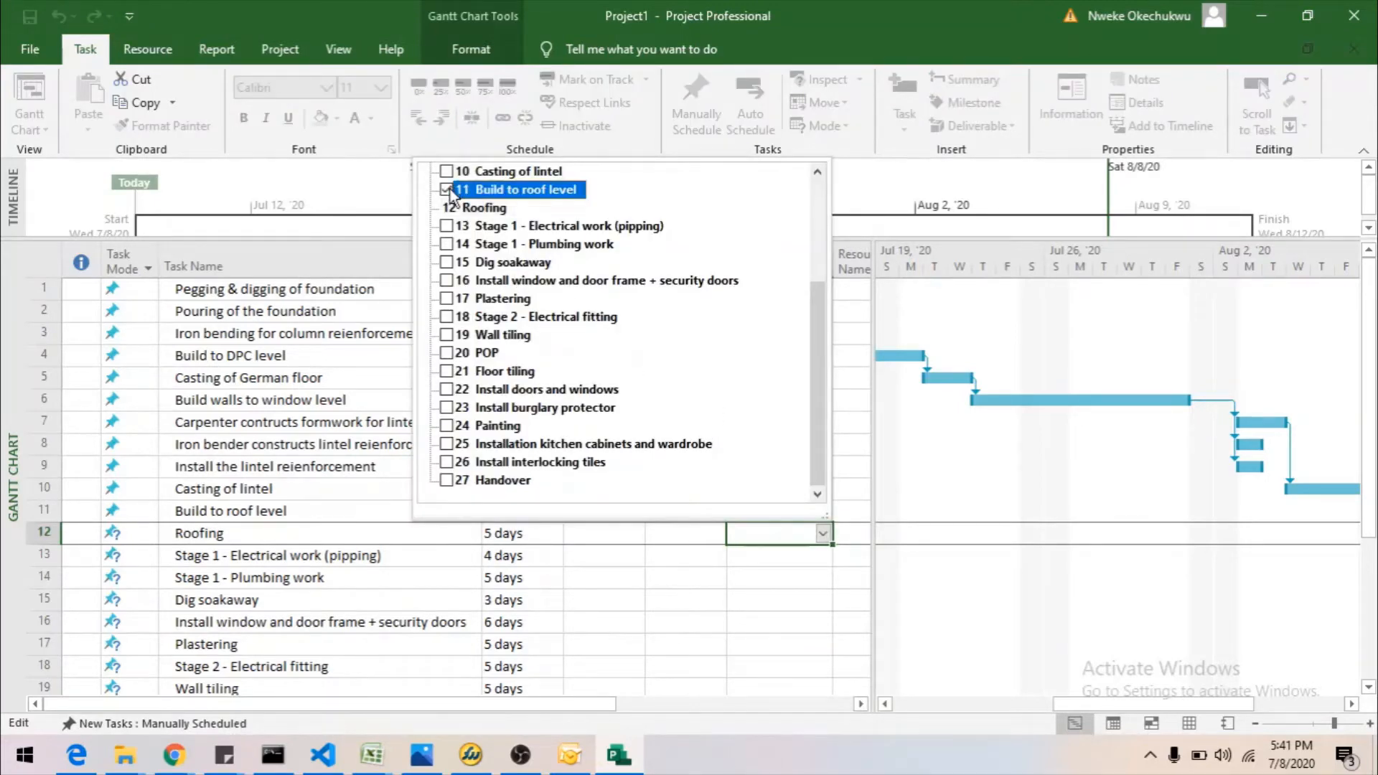
pyautogui.click(773, 584)
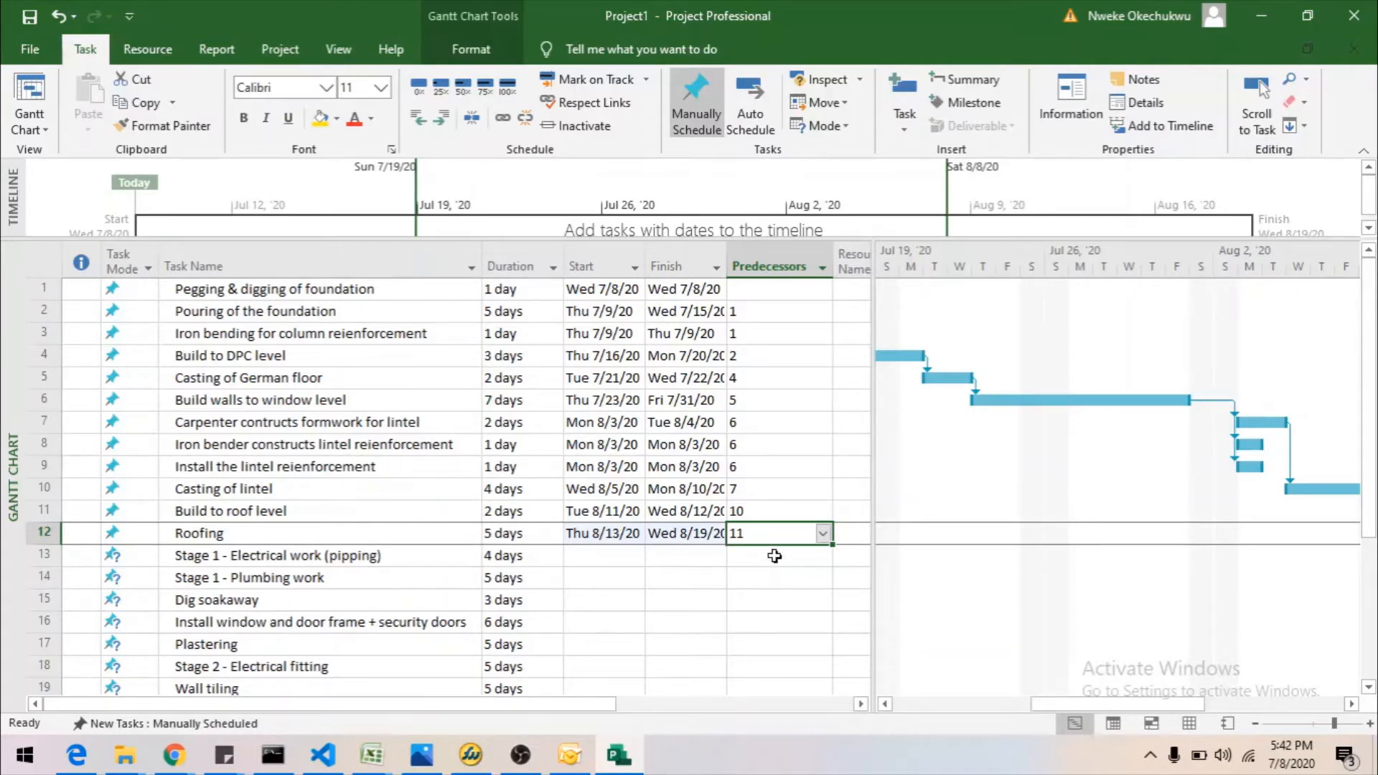
# Make Roofing the predecessor of Stage 1 - Electrical work (pipping).
pyautogui.click(774, 556)
pyautogui.click(824, 554)
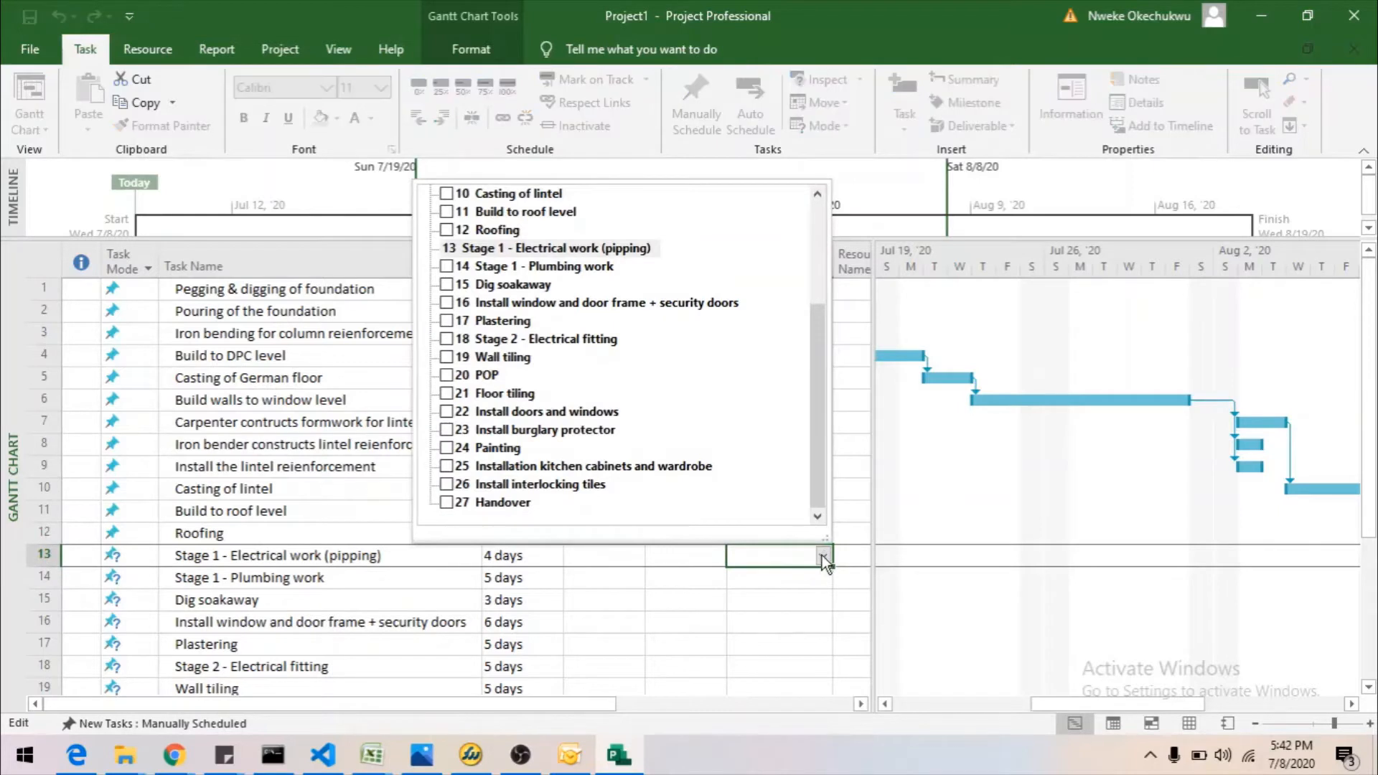
pyautogui.scroll(2, 554, 437)
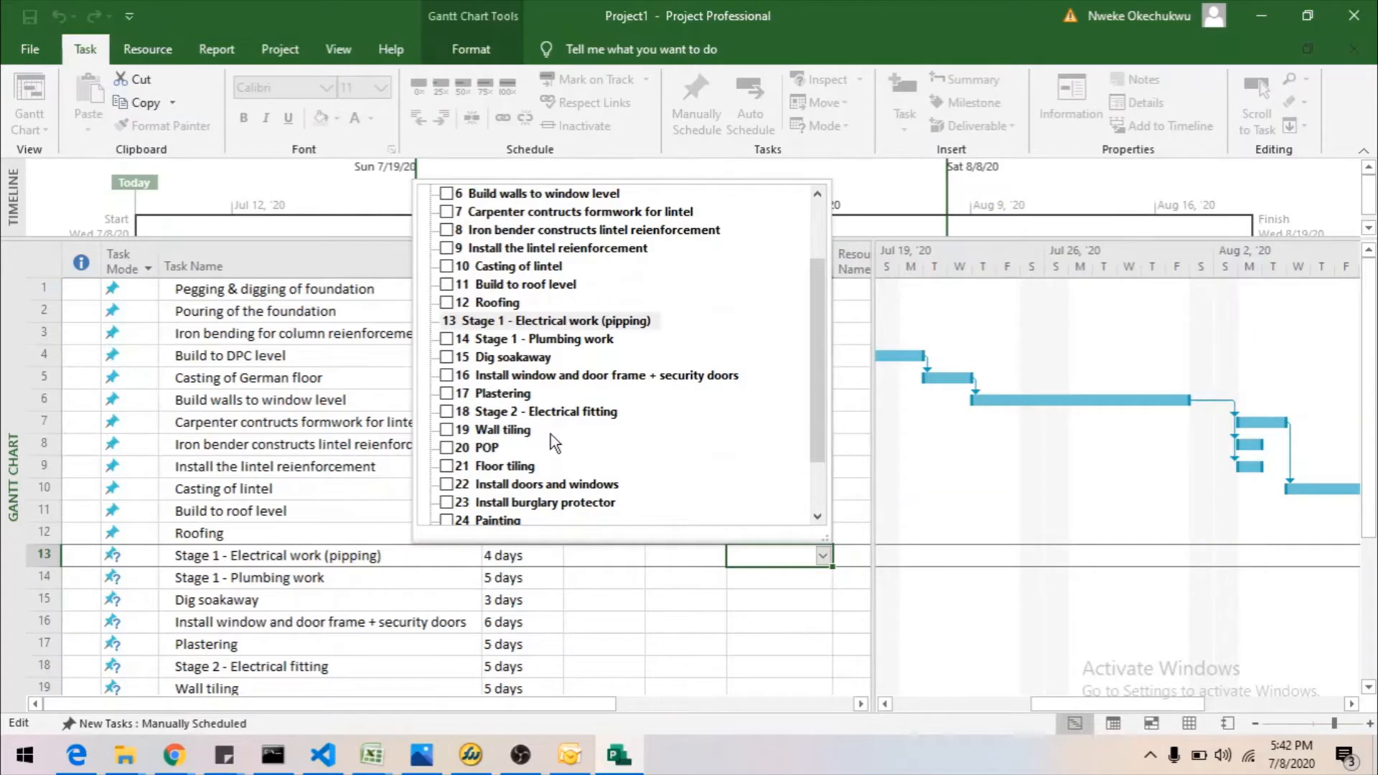
pyautogui.click(446, 302)
pyautogui.click(775, 579)
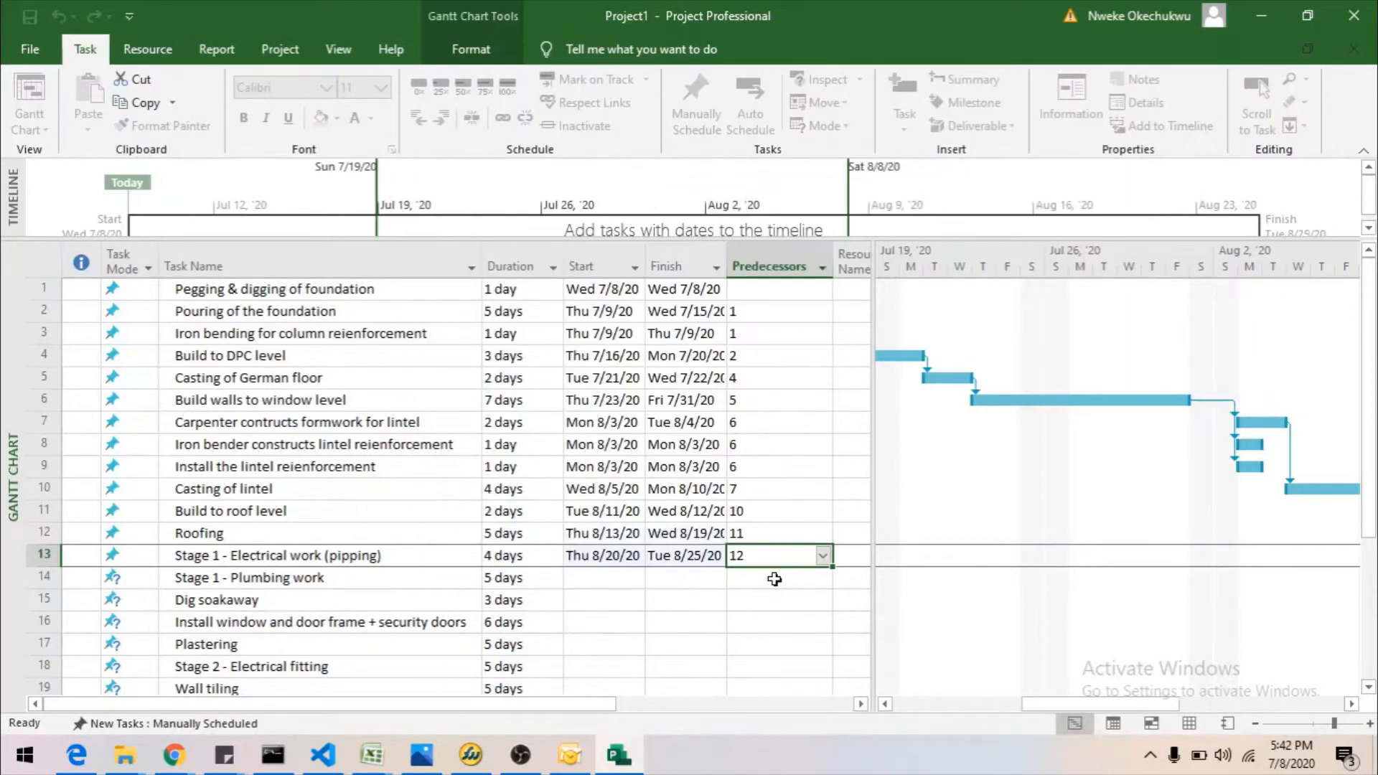
# Make Roofing the only predecessor of Stage 1 - Plumbing work, leaving Stage 1 - Electrical work (pipping) unselected.
pyautogui.click(783, 580)
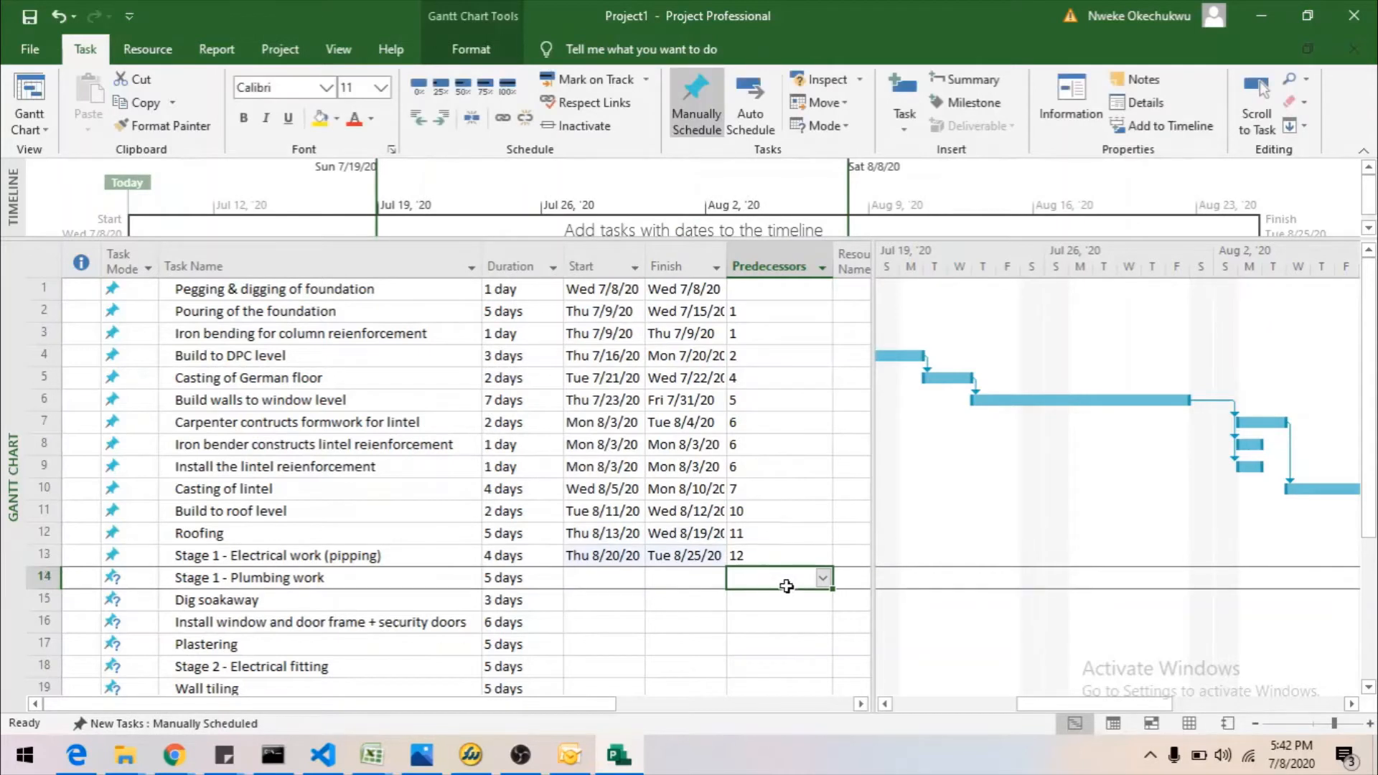
pyautogui.click(823, 579)
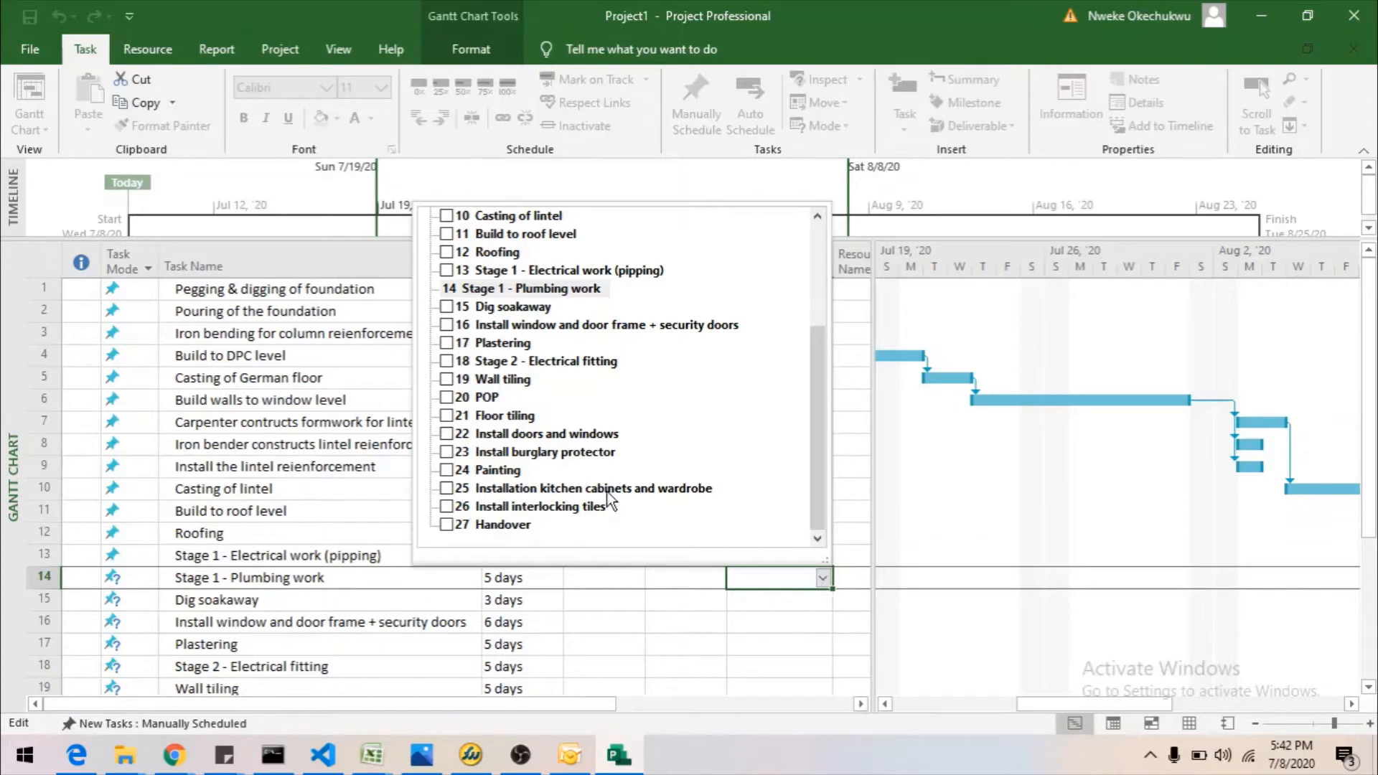
pyautogui.click(446, 271)
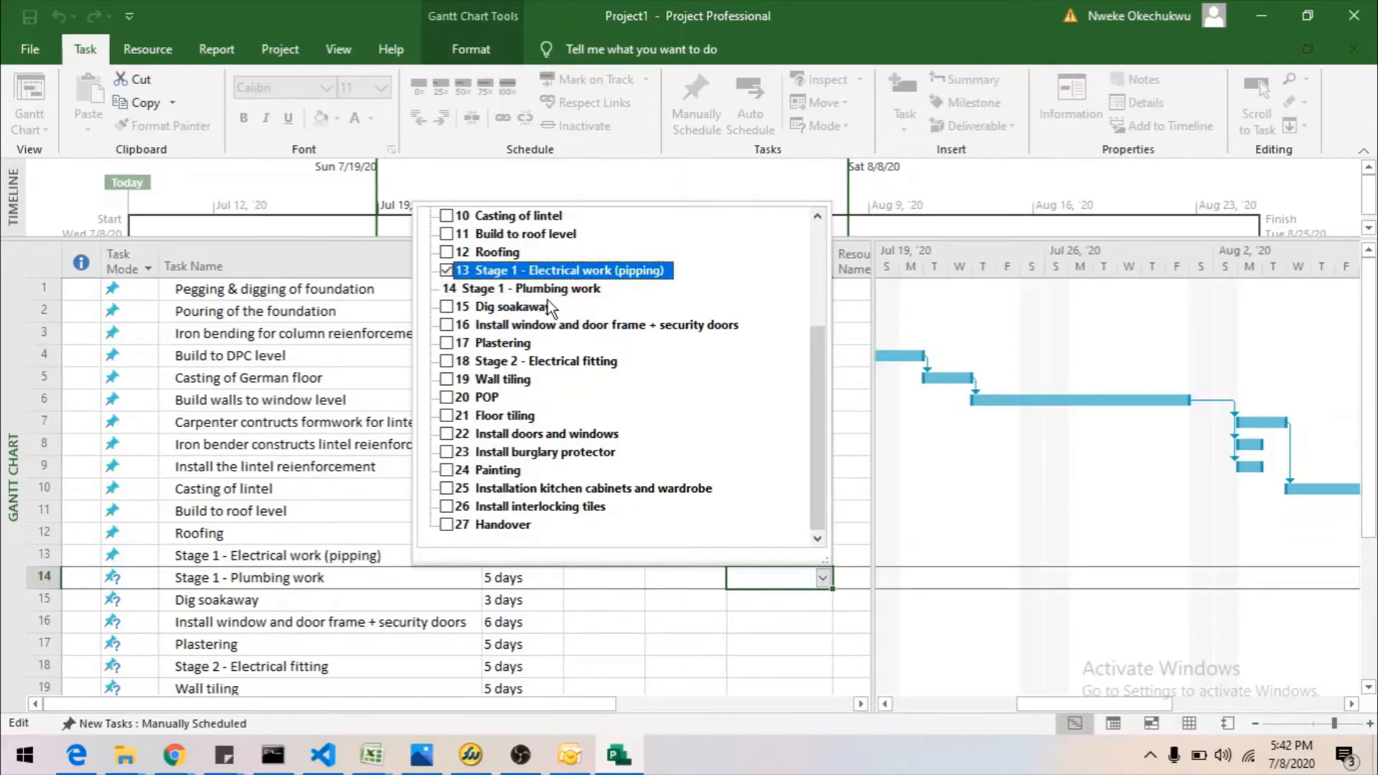
pyautogui.click(446, 271)
pyautogui.click(446, 252)
pyautogui.click(775, 601)
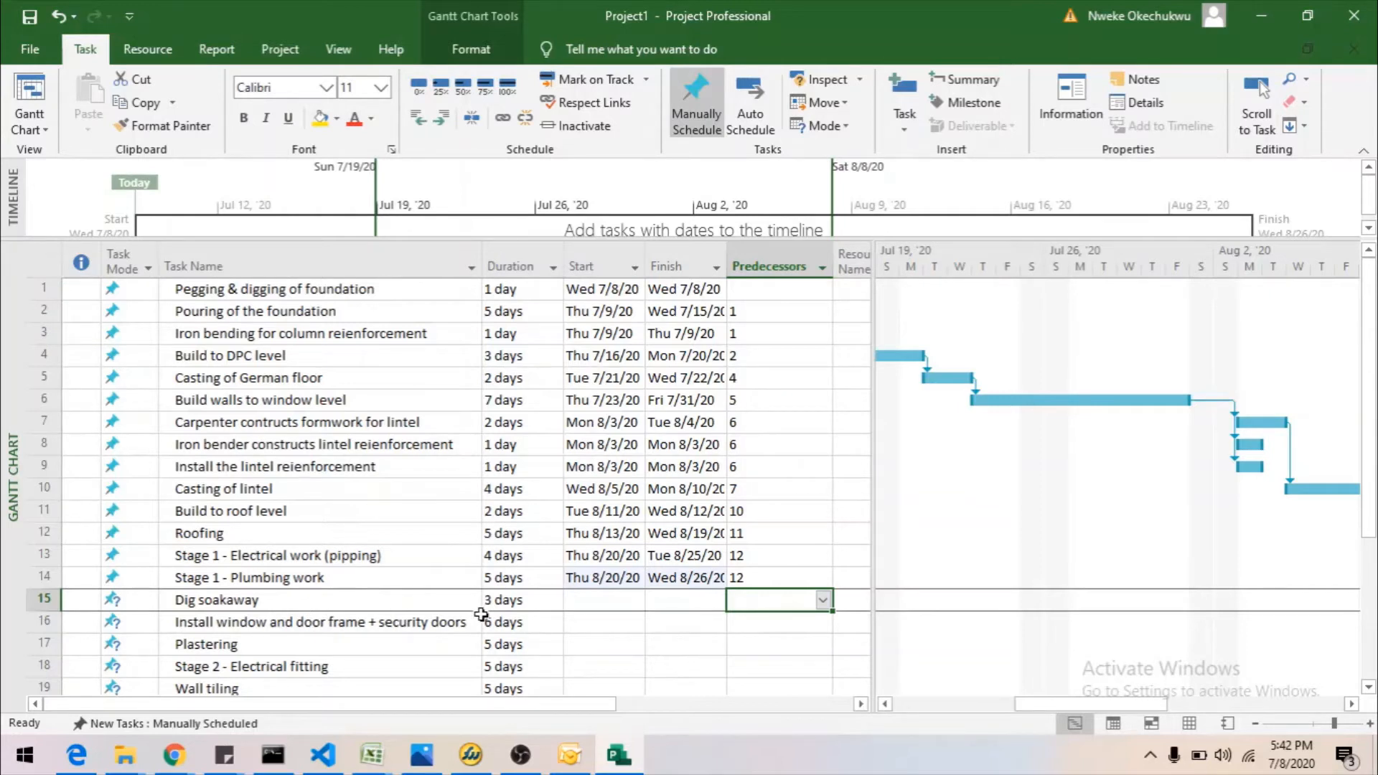
# Highlight the whole Dig soakaway task row with a yellow background and leave its predecessor empty.
pyautogui.click(776, 622)
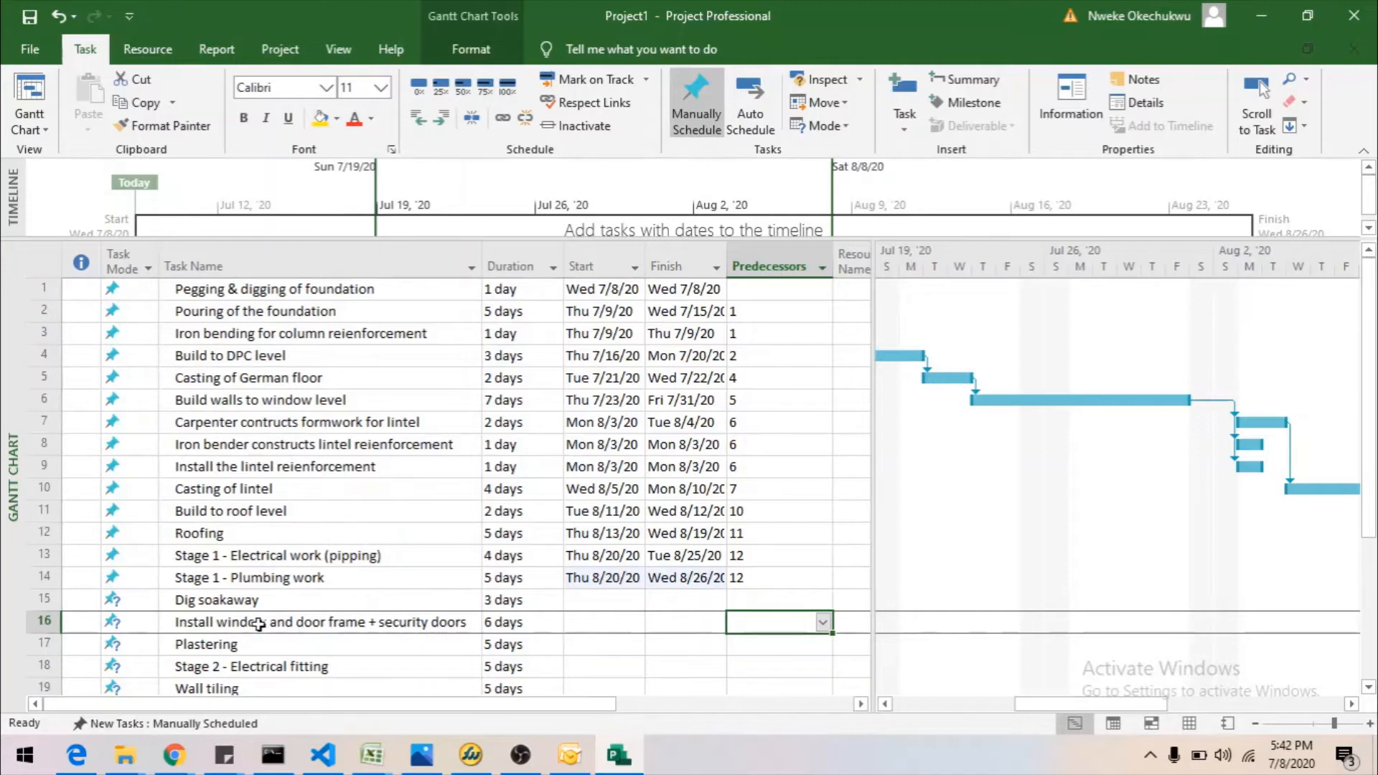
pyautogui.click(301, 600)
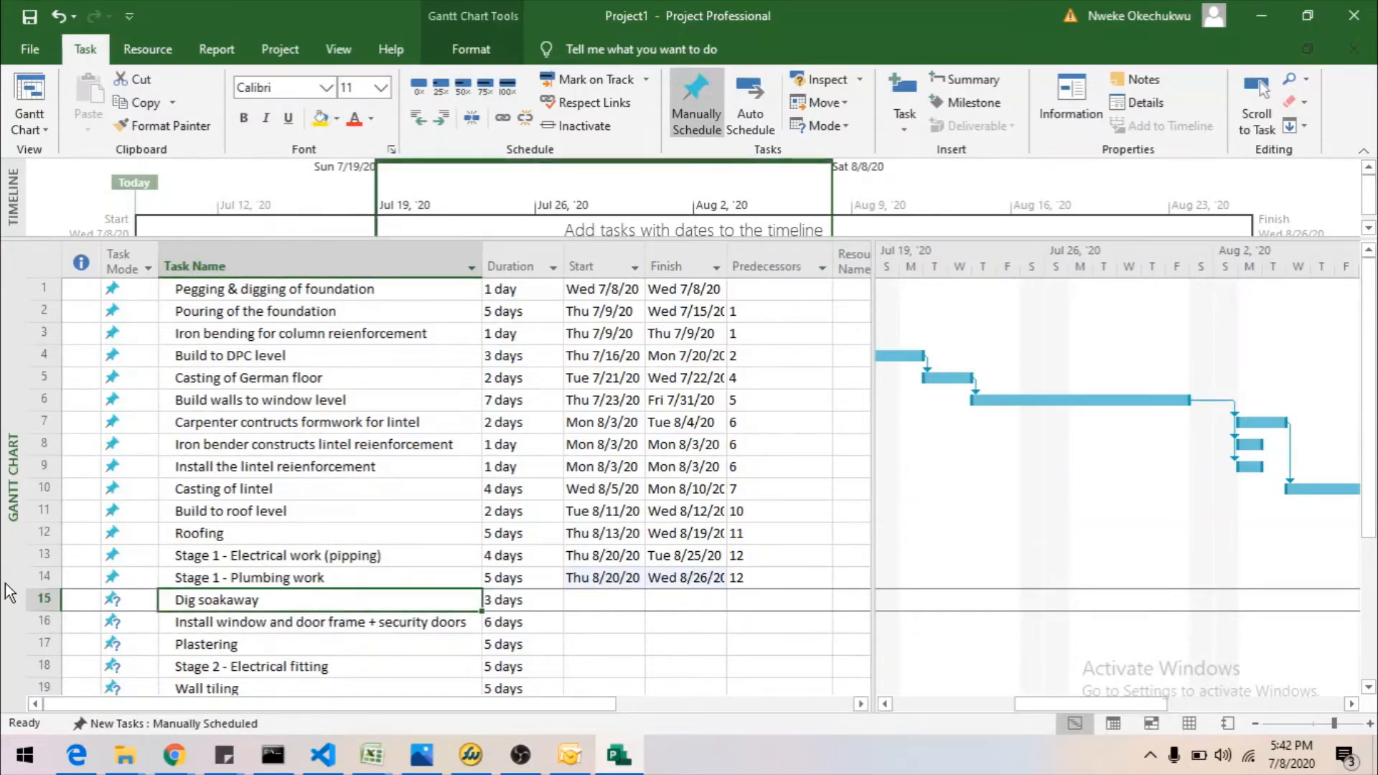
pyautogui.click(42, 600)
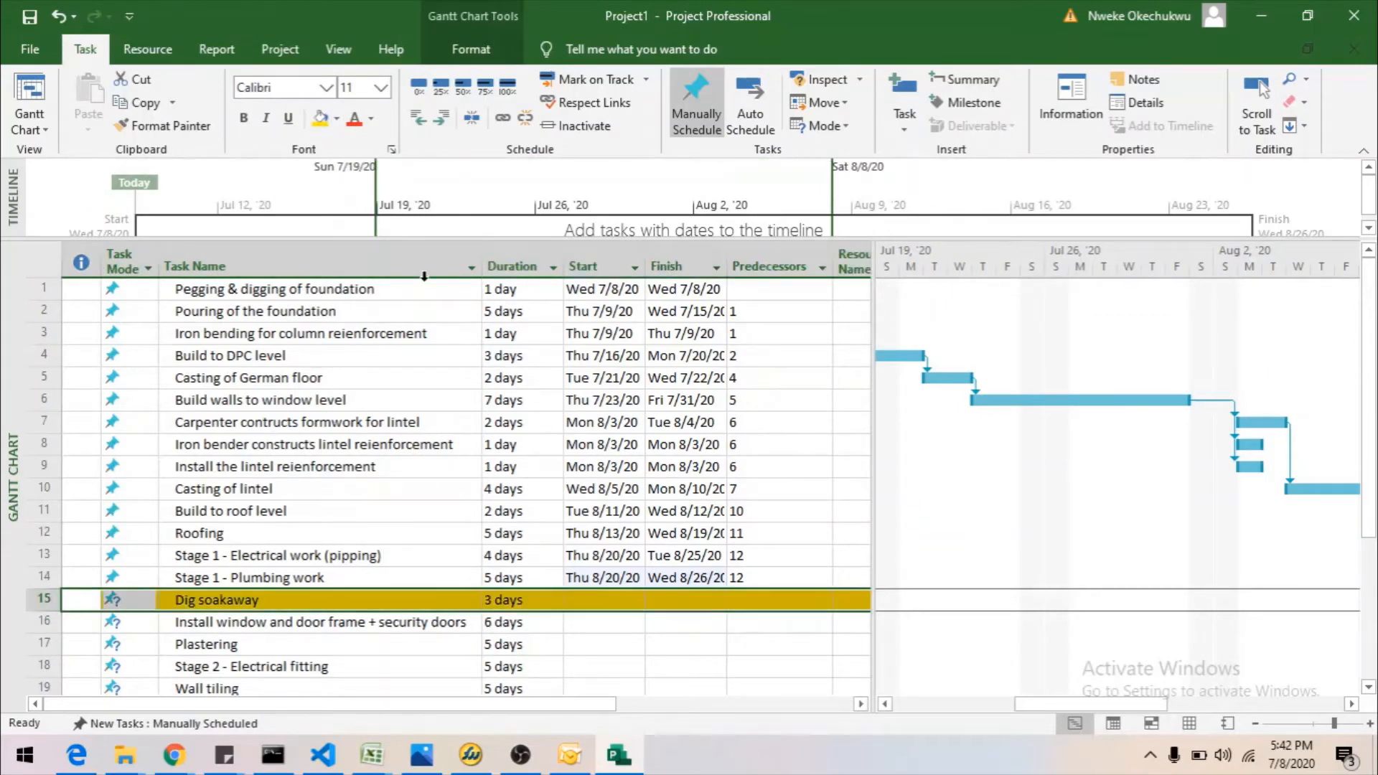
pyautogui.click(320, 117)
pyautogui.click(764, 577)
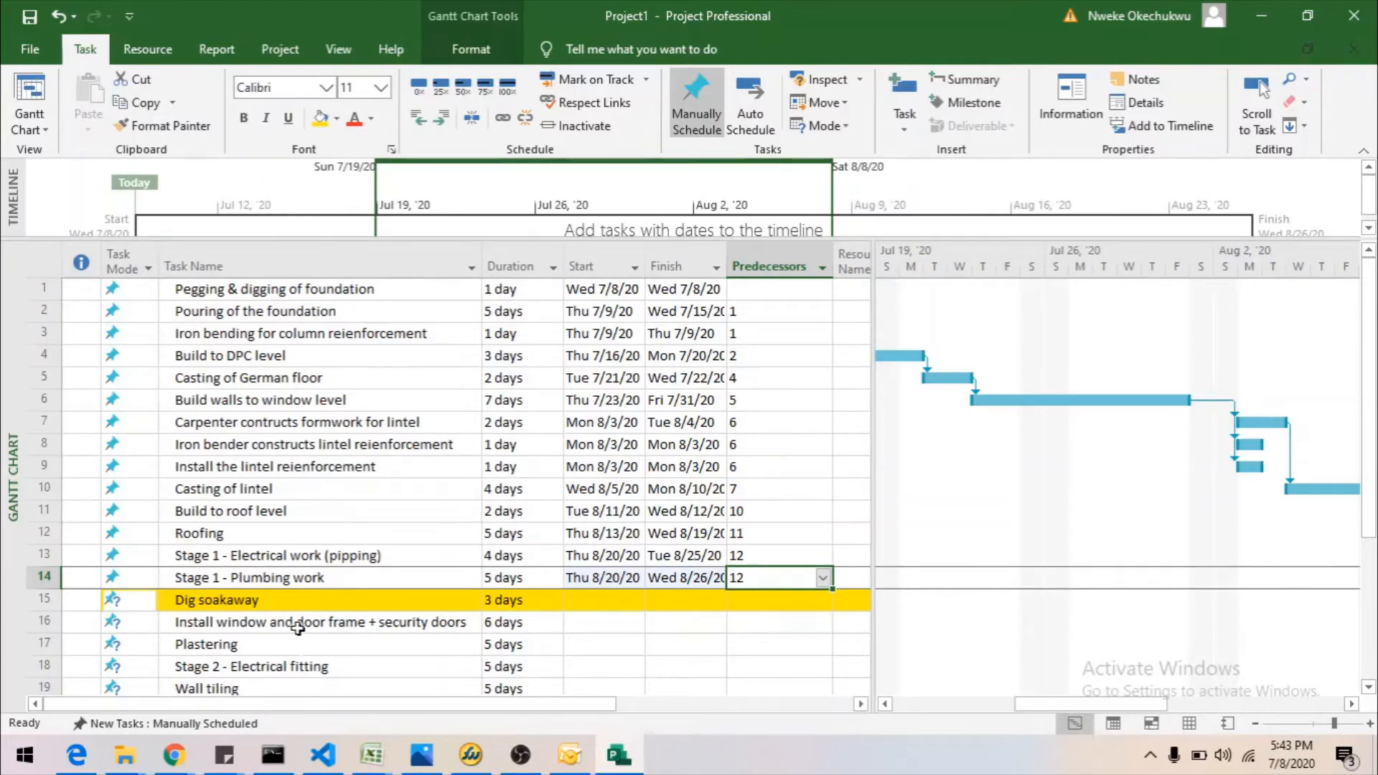
# Make Roofing the predecessor of Install window and door frame + security doors.
pyautogui.click(773, 622)
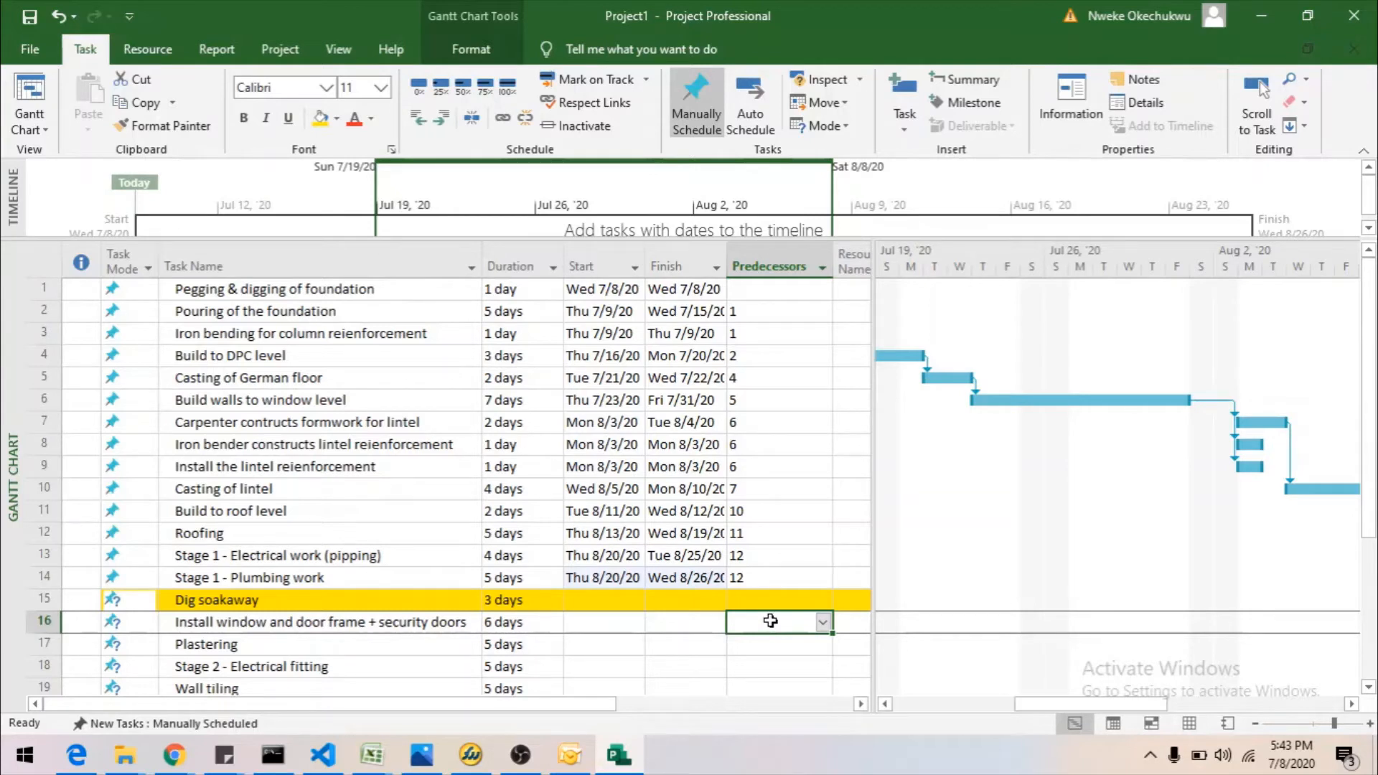
pyautogui.click(821, 622)
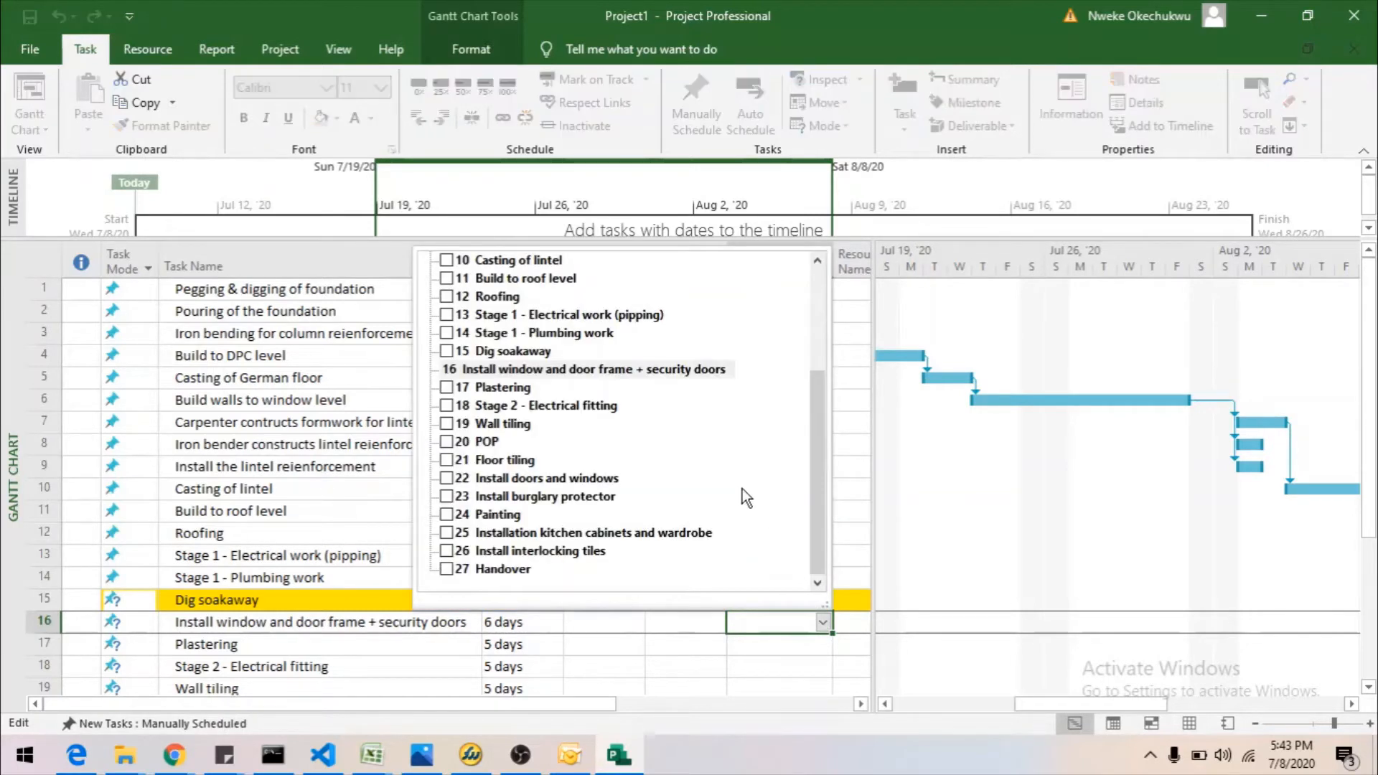
pyautogui.click(447, 297)
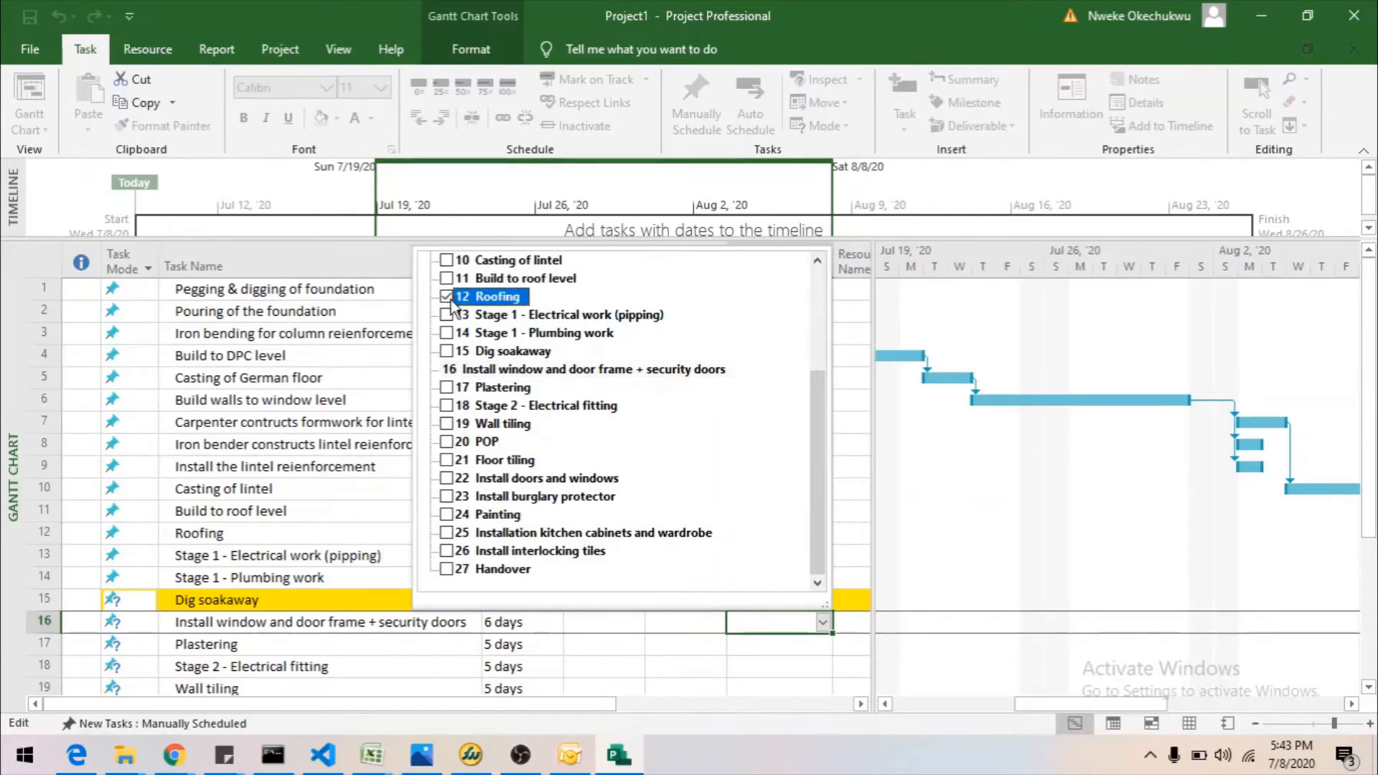
pyautogui.click(700, 654)
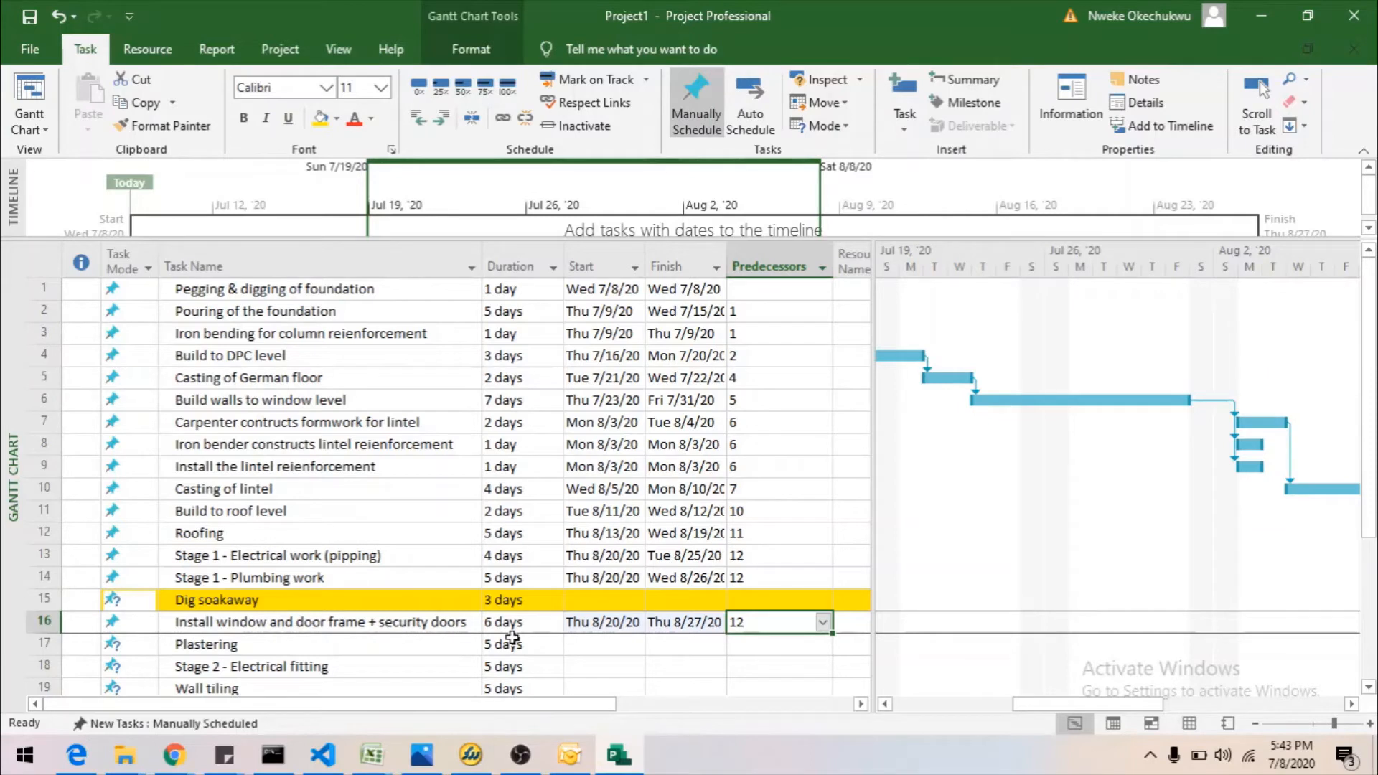
# Make Install window and door frame + security doors the predecessor of Plastering.
pyautogui.click(762, 644)
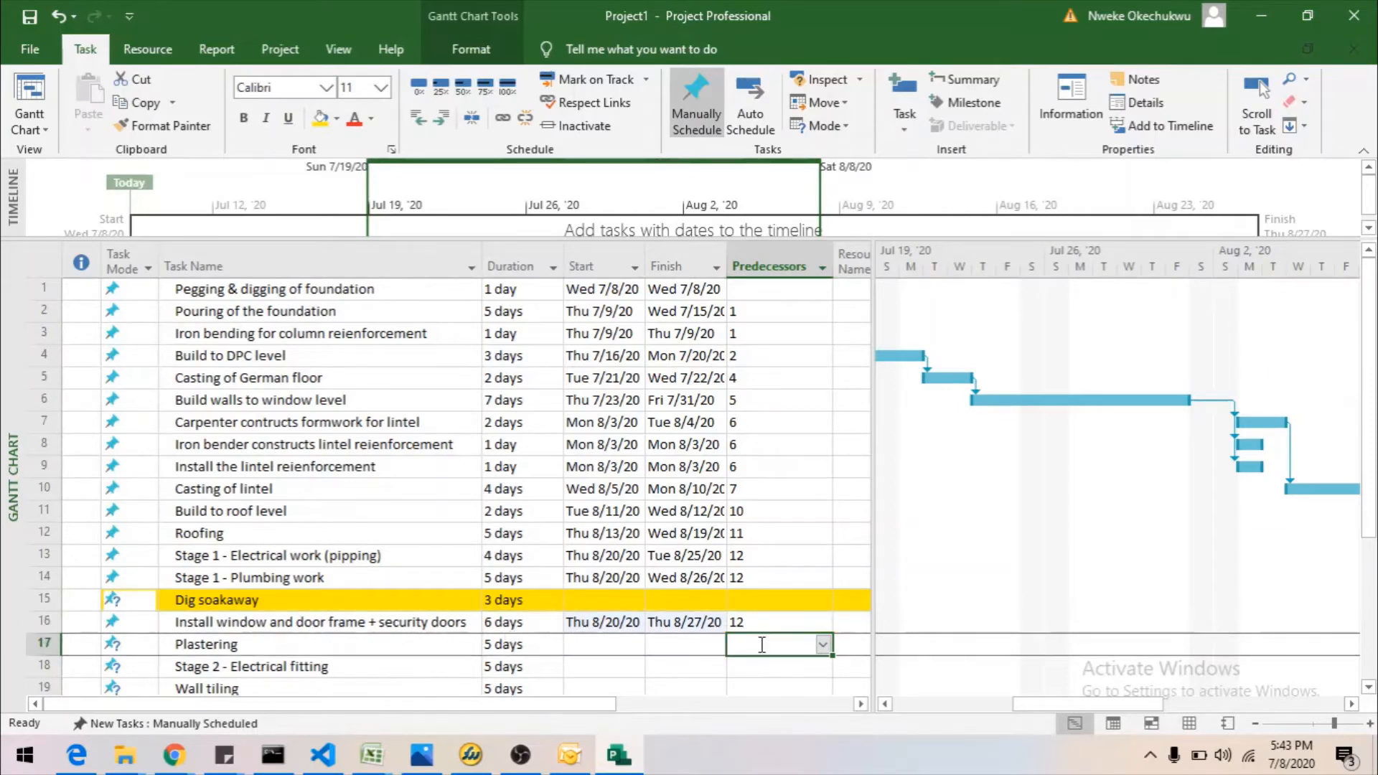
pyautogui.click(821, 644)
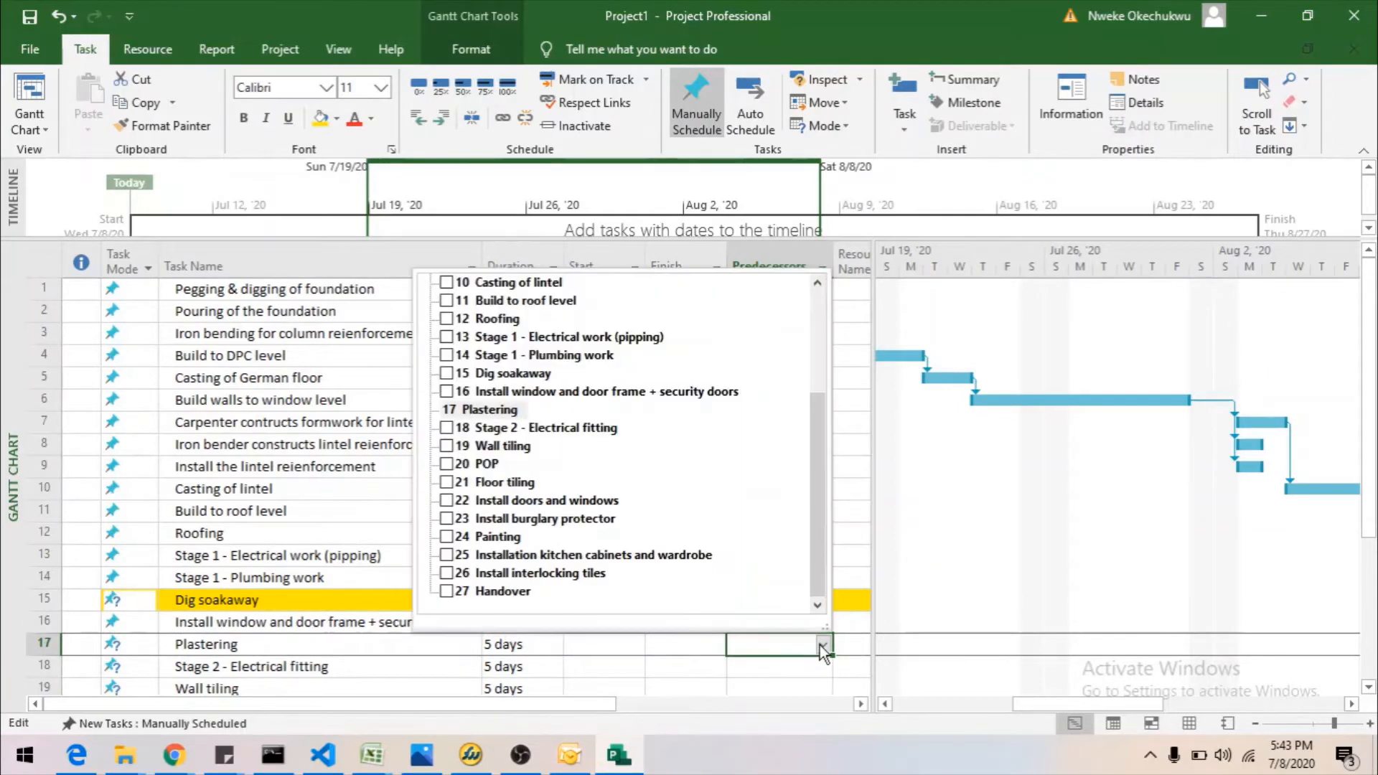
pyautogui.click(448, 388)
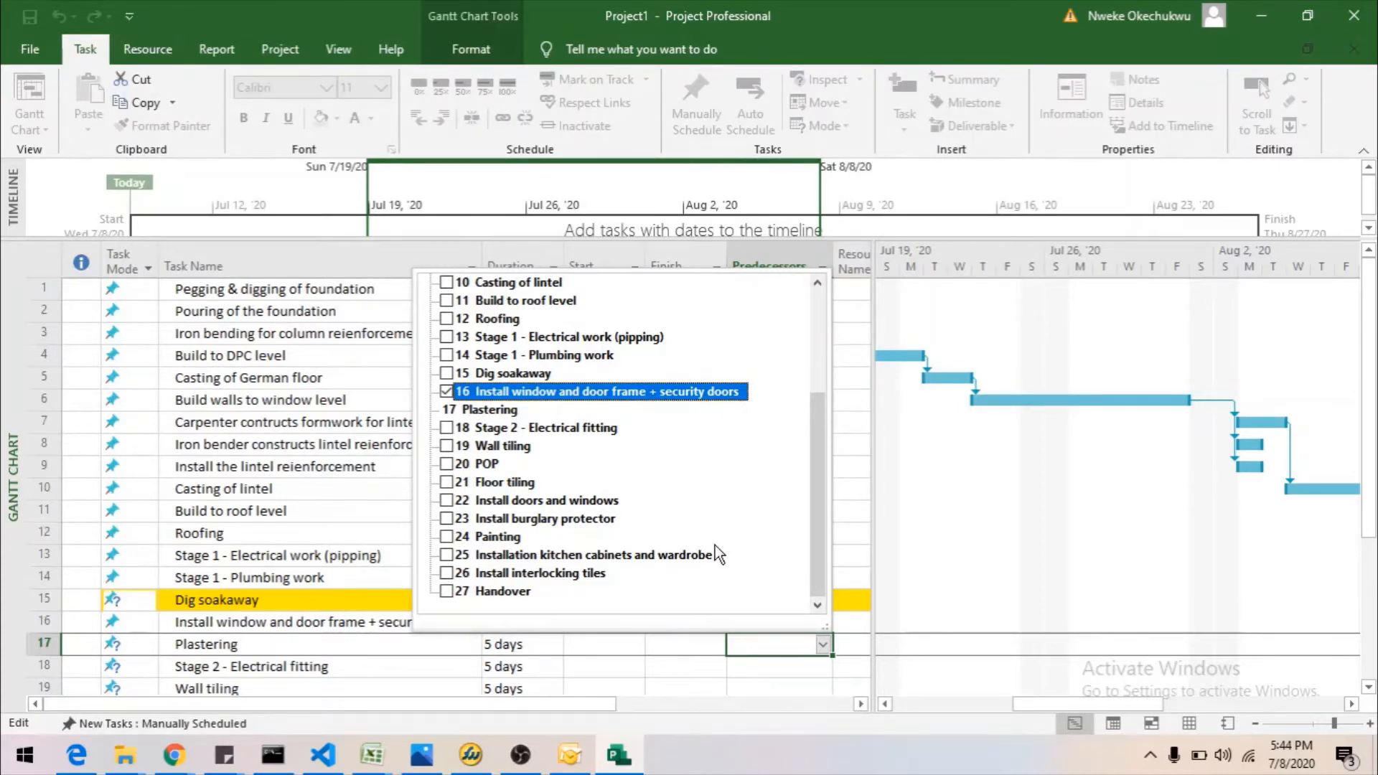
pyautogui.click(775, 669)
# Insert a blank task row between Plastering and Stage 2 - Electrical fitting.
pyautogui.scroll(-3, 774, 660)
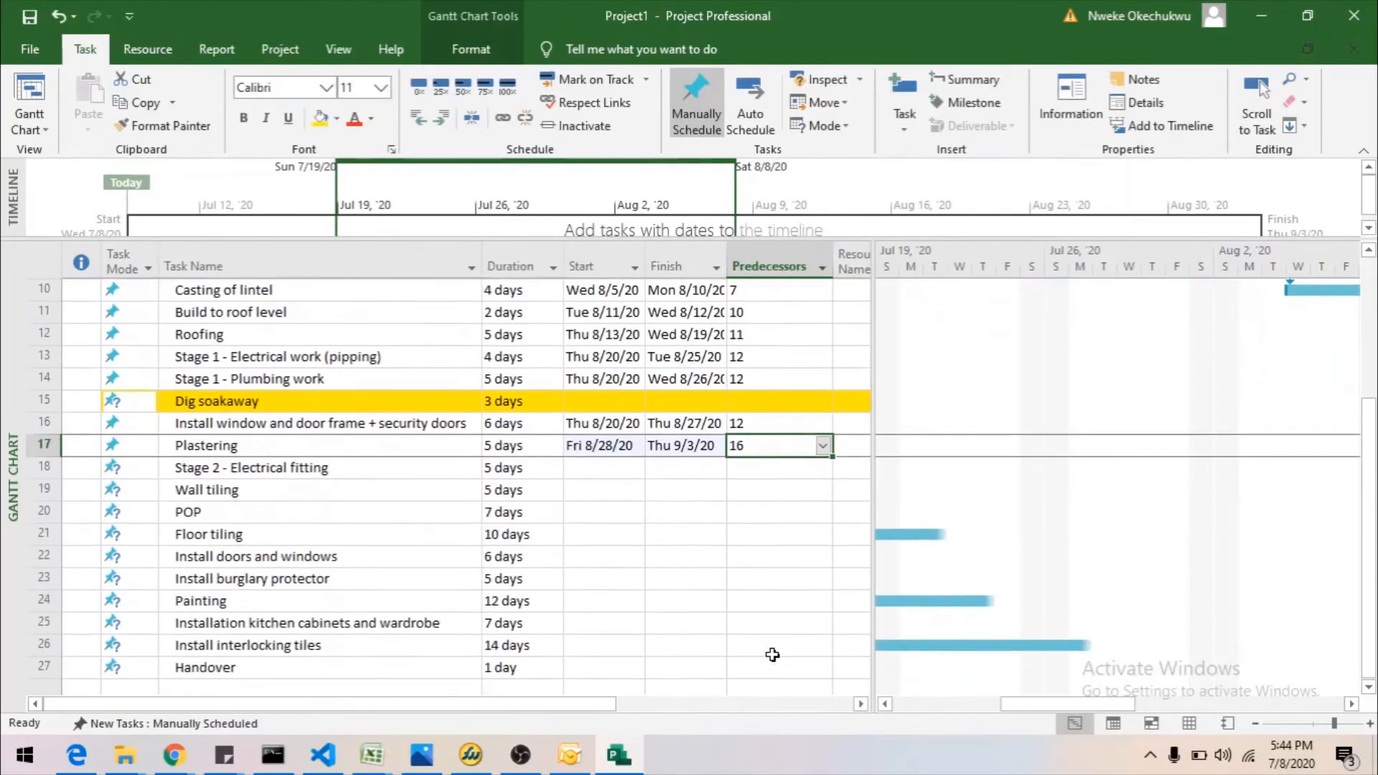
pyautogui.scroll(-2, 778, 464)
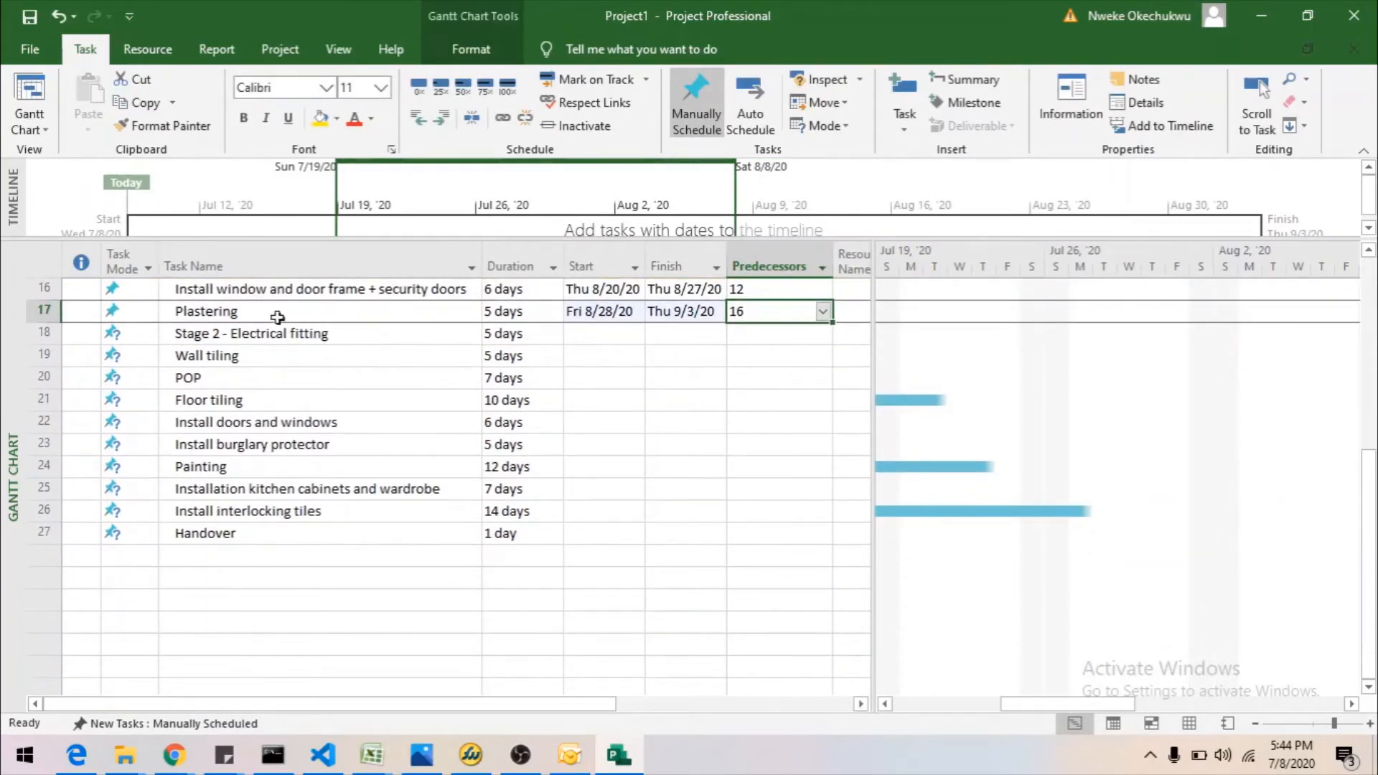
pyautogui.click(252, 332)
pyautogui.click(765, 333)
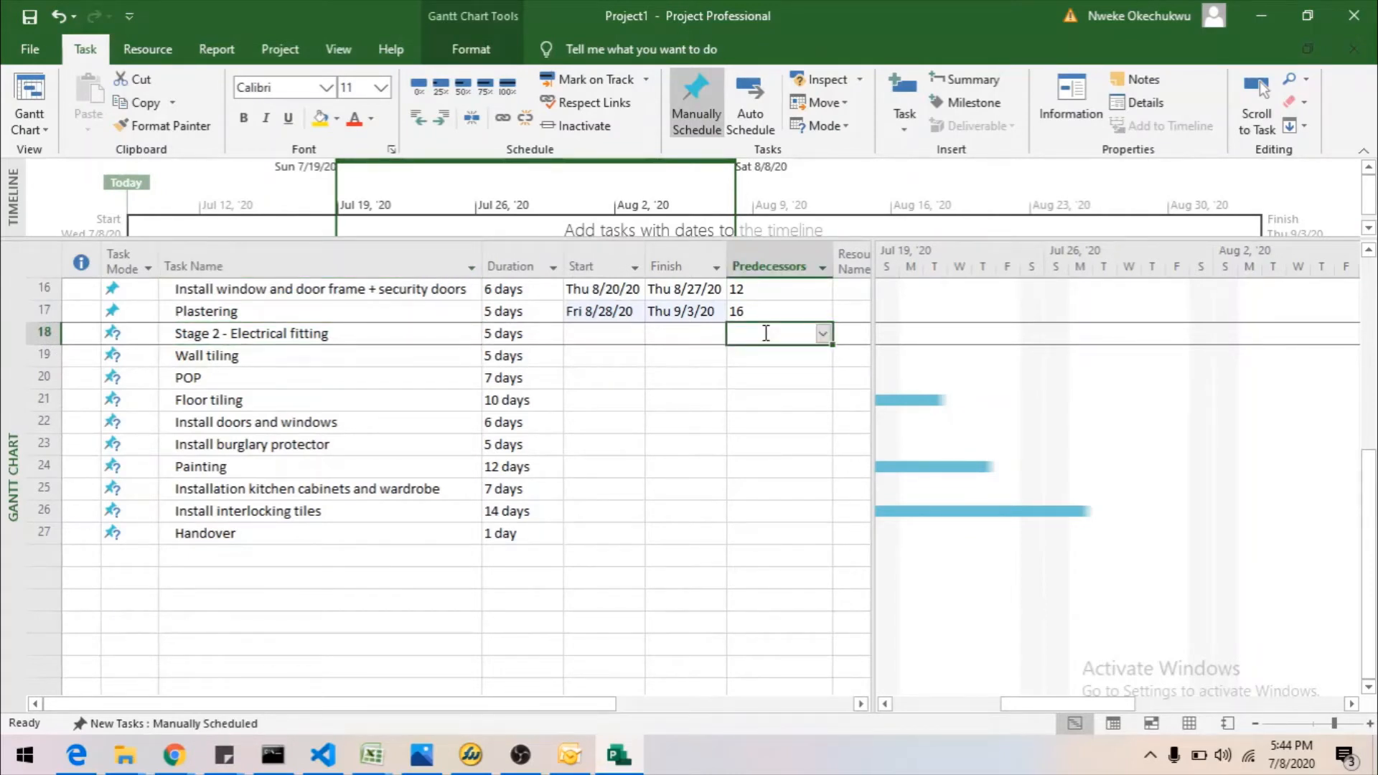
pyautogui.scroll(3, 726, 338)
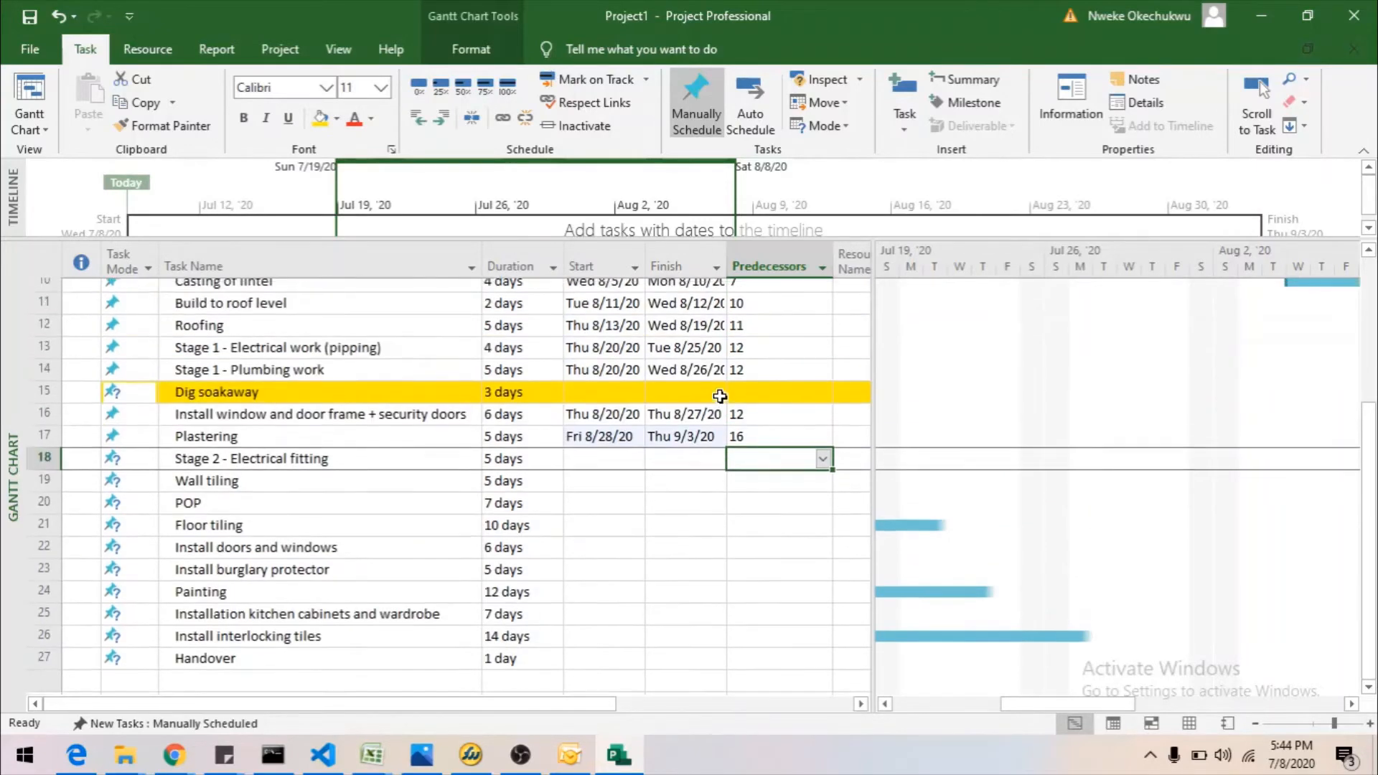
pyautogui.scroll(-1, 718, 397)
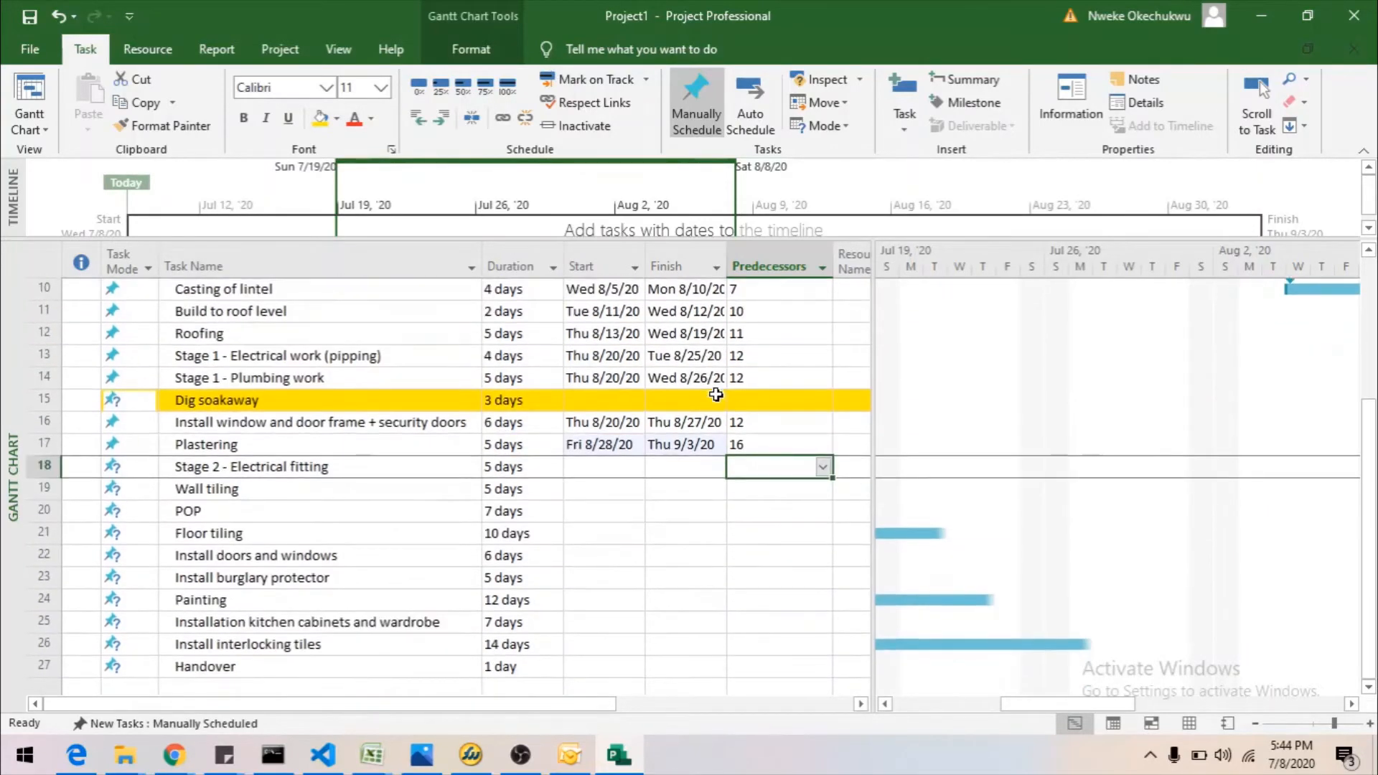
pyautogui.click(36, 466)
pyautogui.rightClick(40, 467)
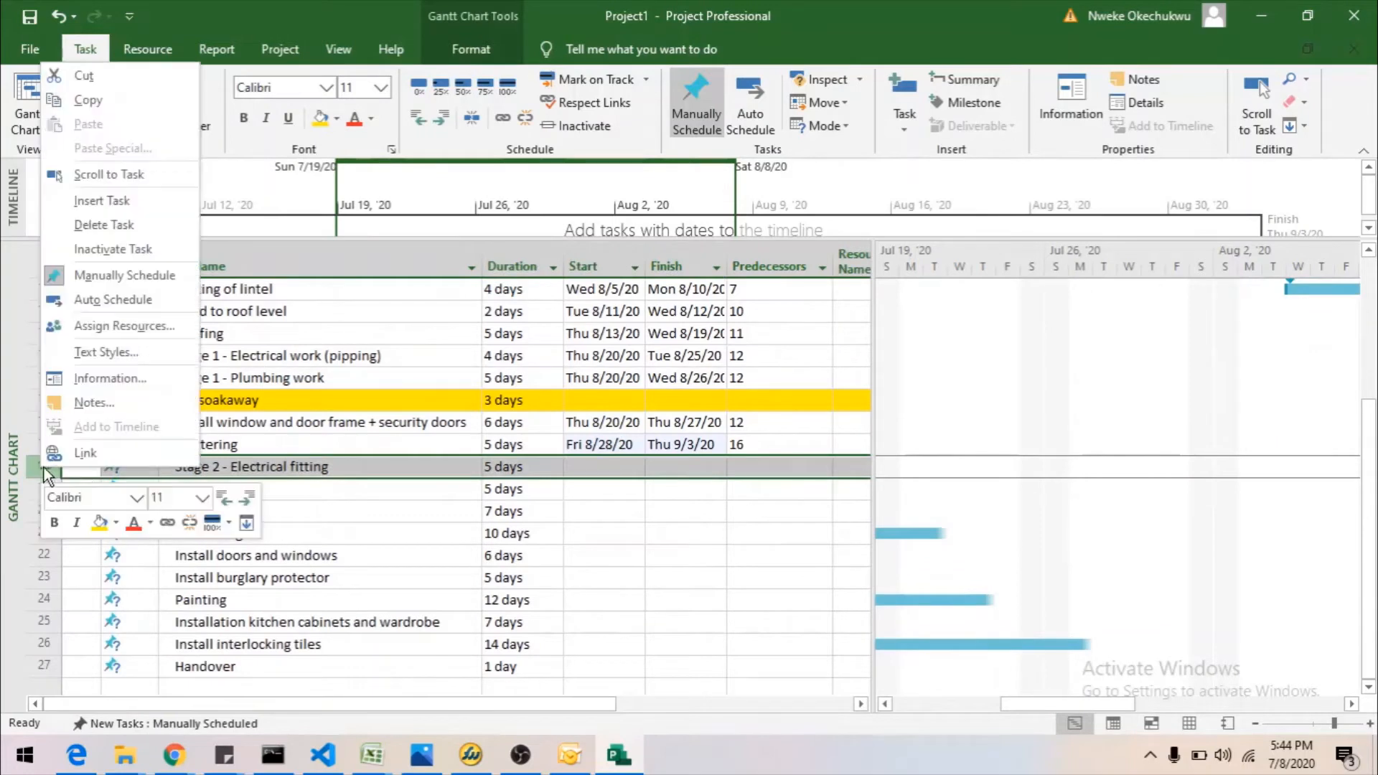
pyautogui.click(96, 203)
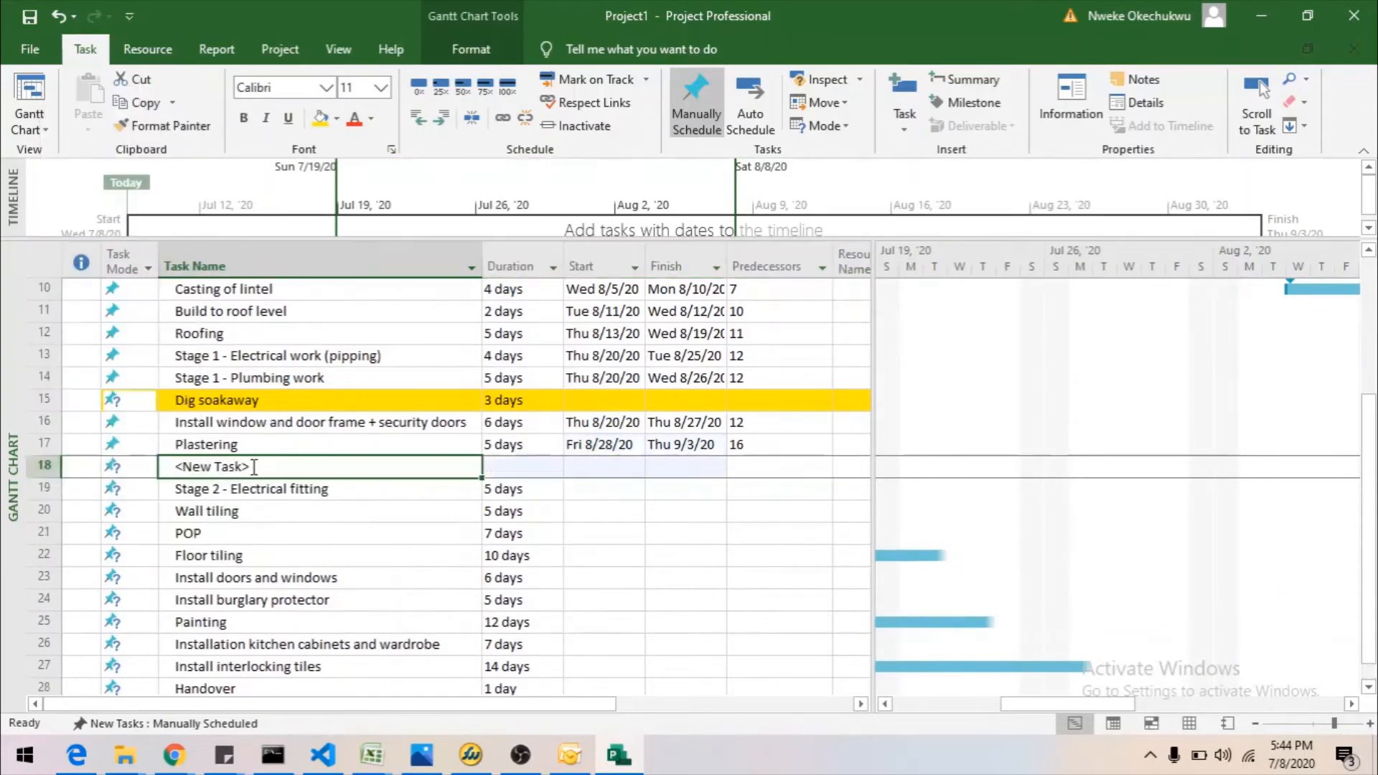
# Name the new task Stage 2 - Plumbing and set its duration to 5 days.
pyautogui.write('Stage 2')
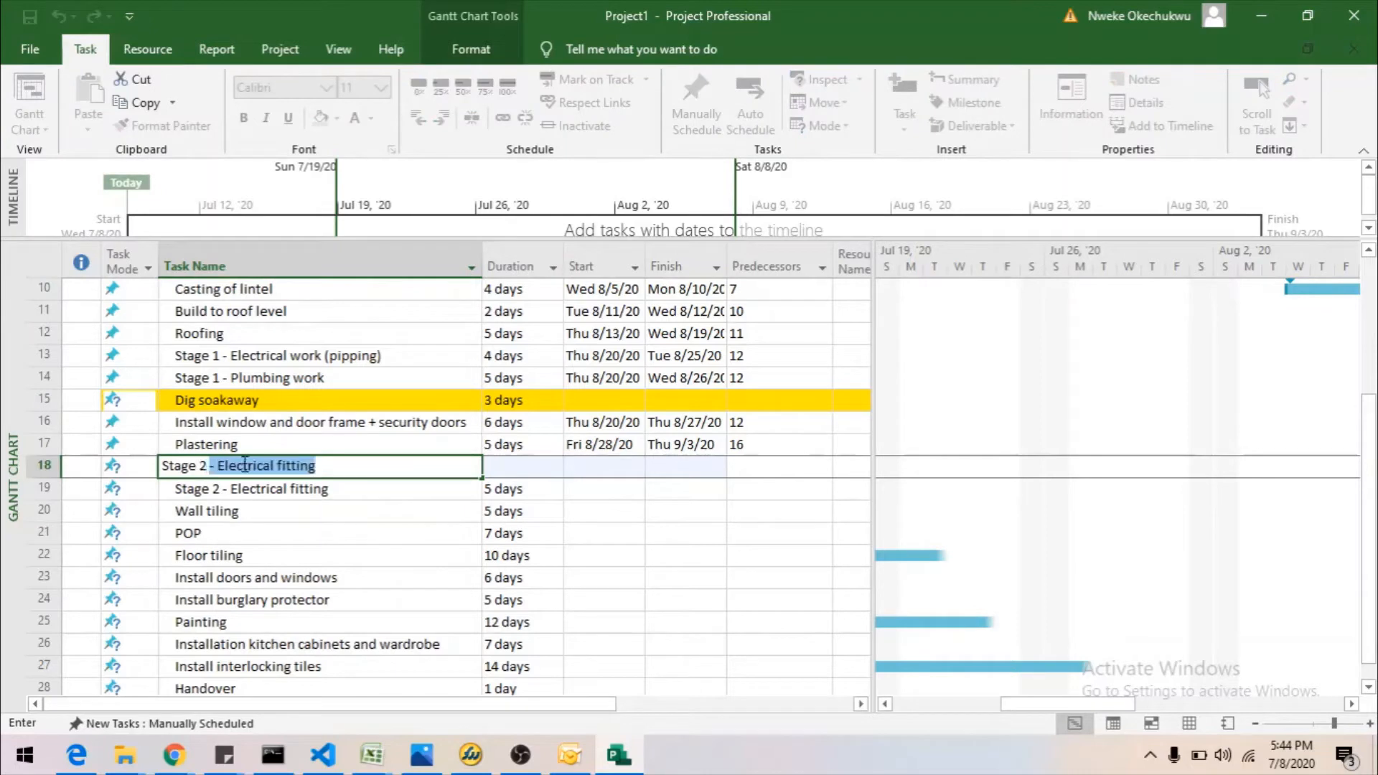
pyautogui.write(' - Plumbi')
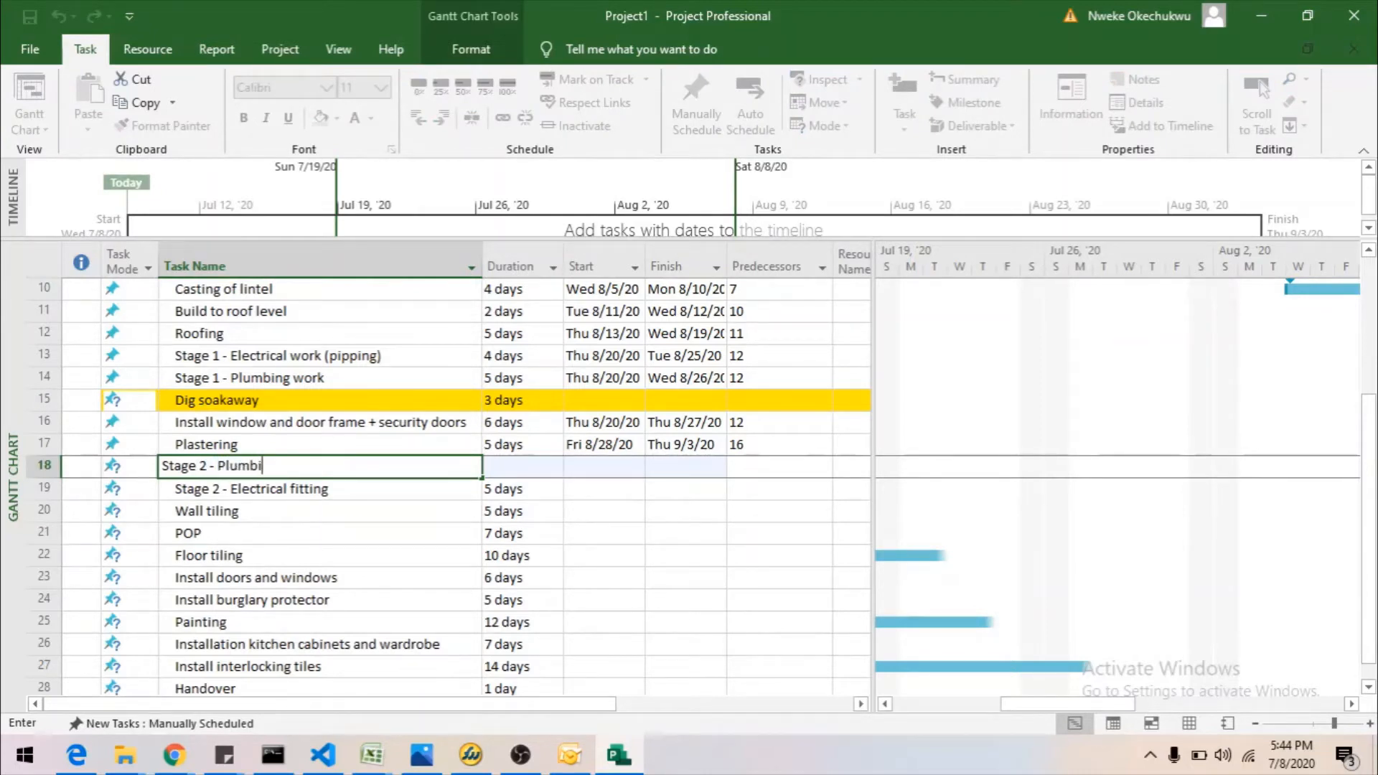
pyautogui.write('ng')
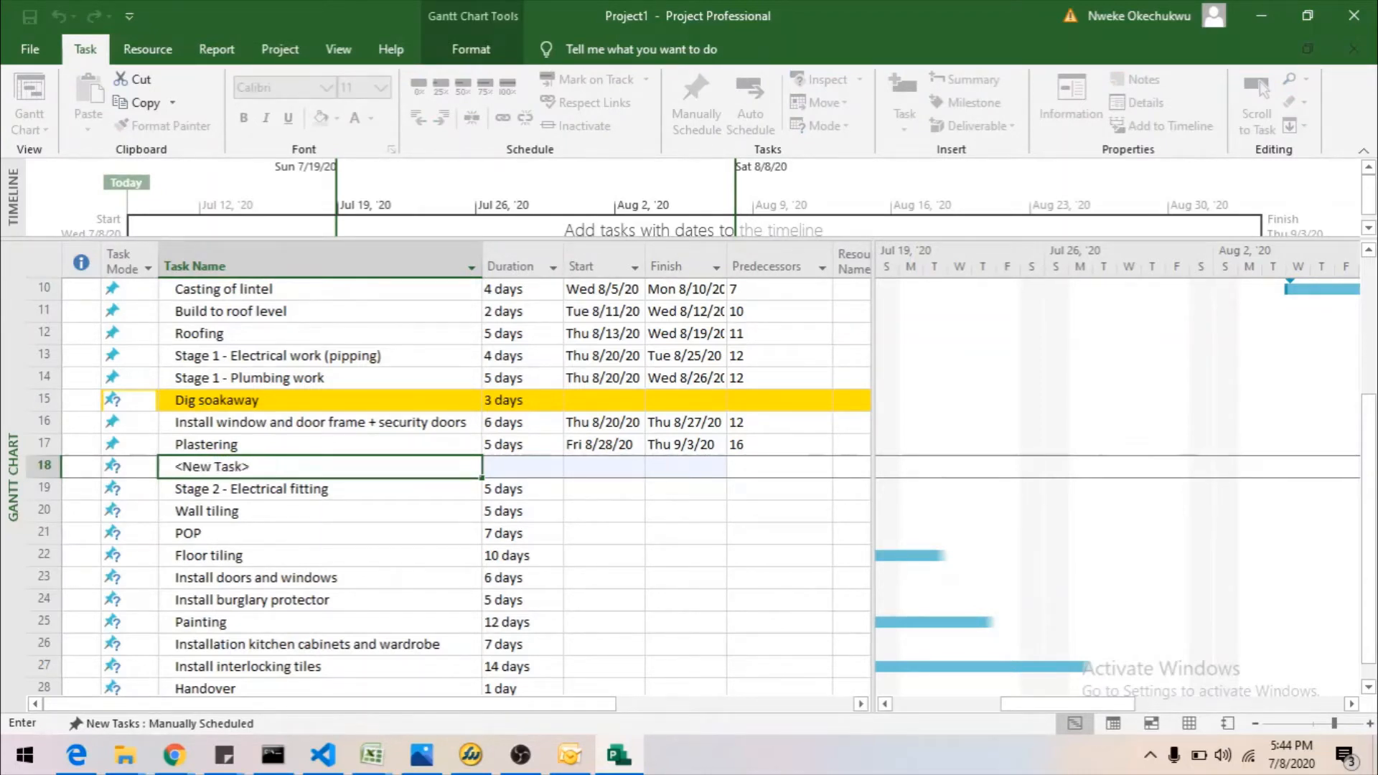
pyautogui.press('Tab')
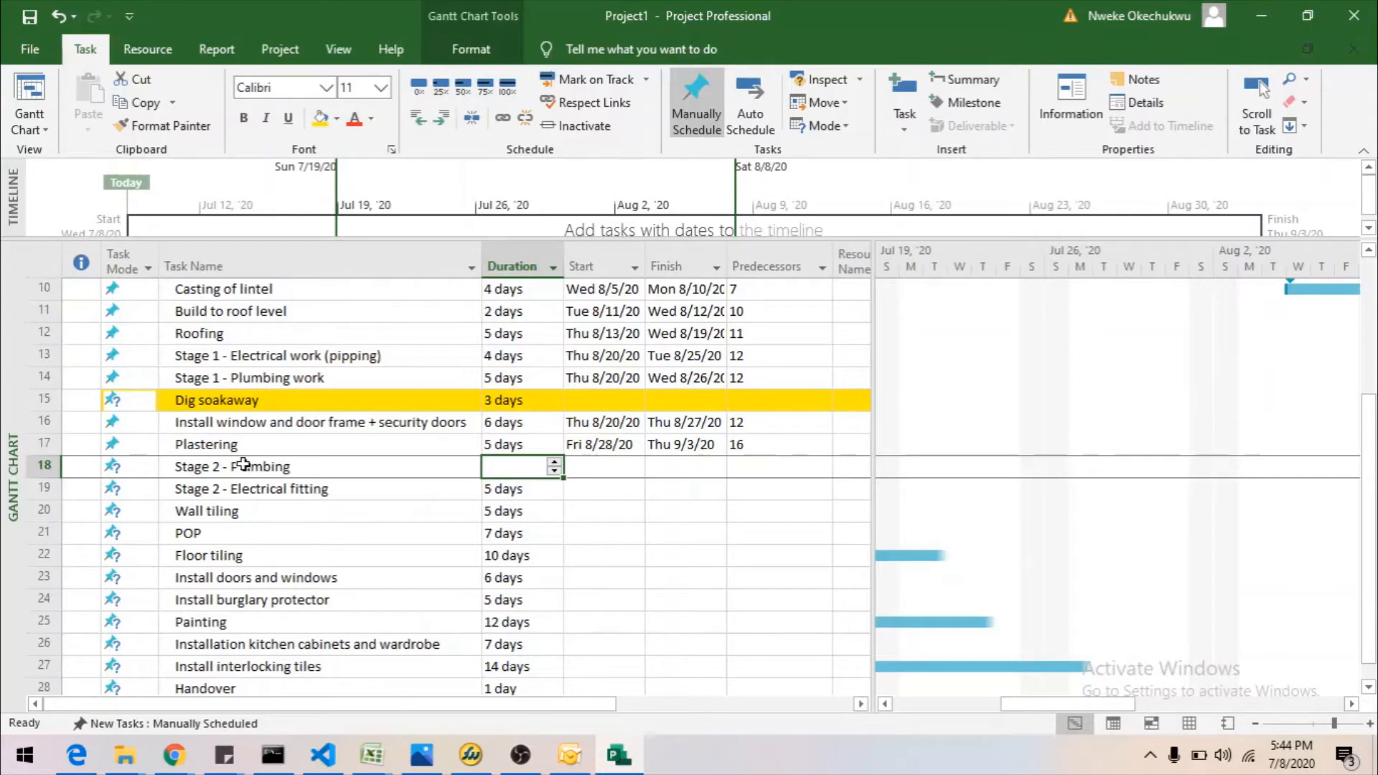
pyautogui.write('5')
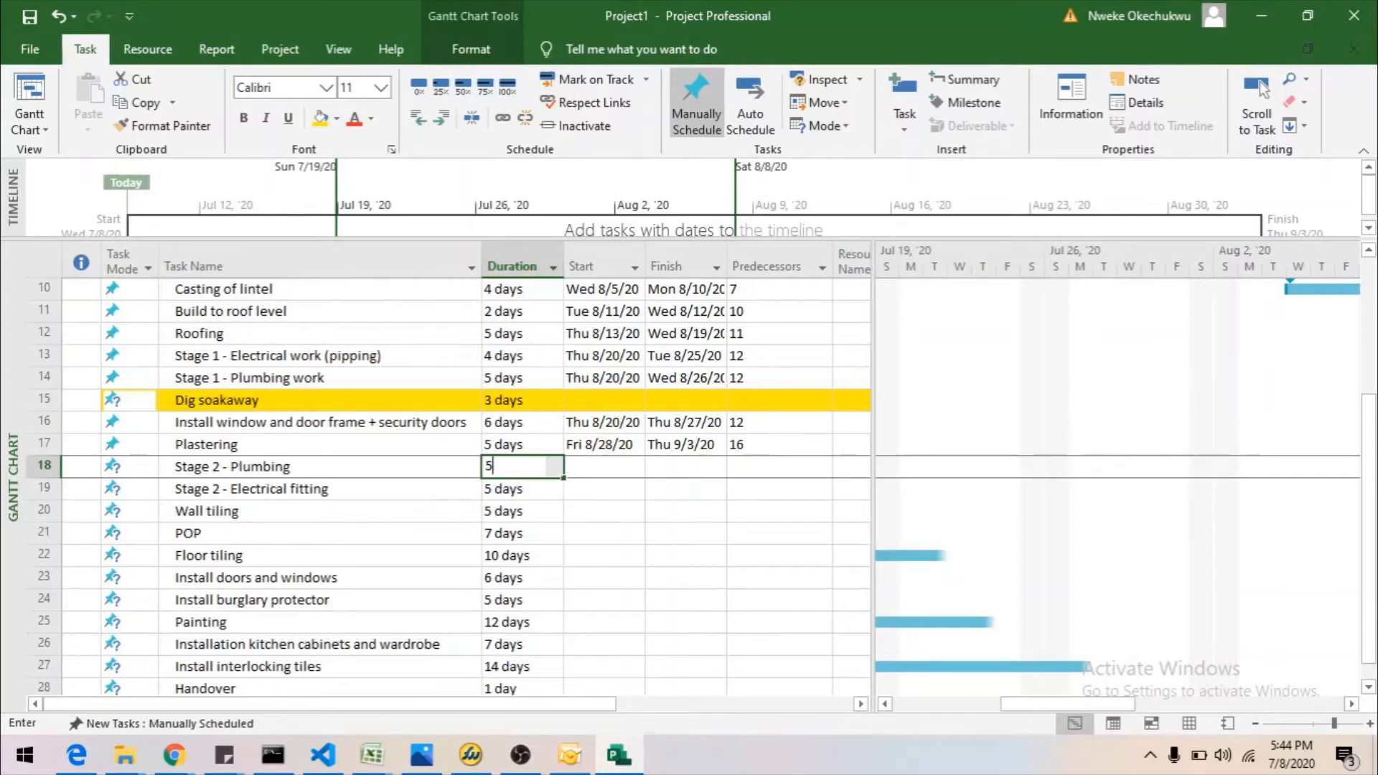
pyautogui.press('Tab')
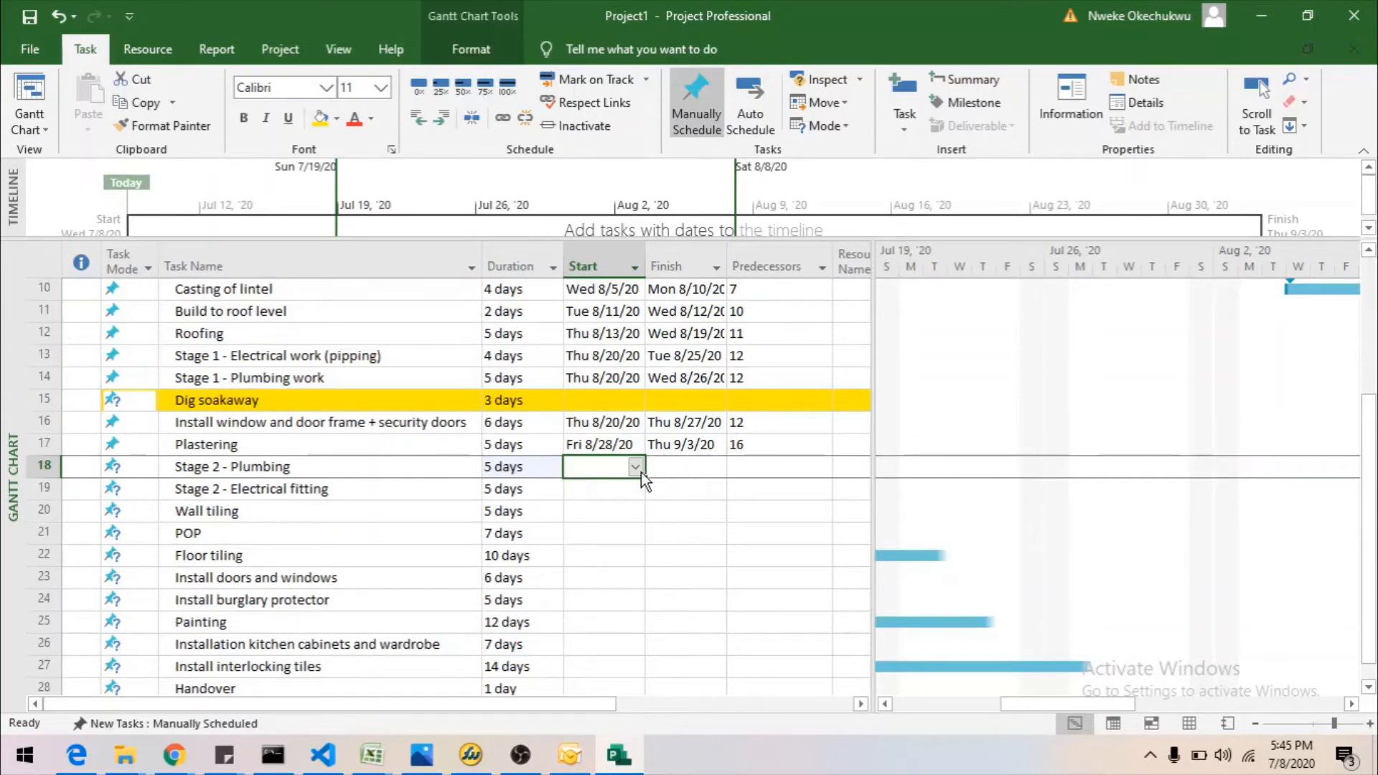
# Make Install window and door frame + security doors the predecessor of Stage 2 - Plumbing.
pyautogui.click(765, 470)
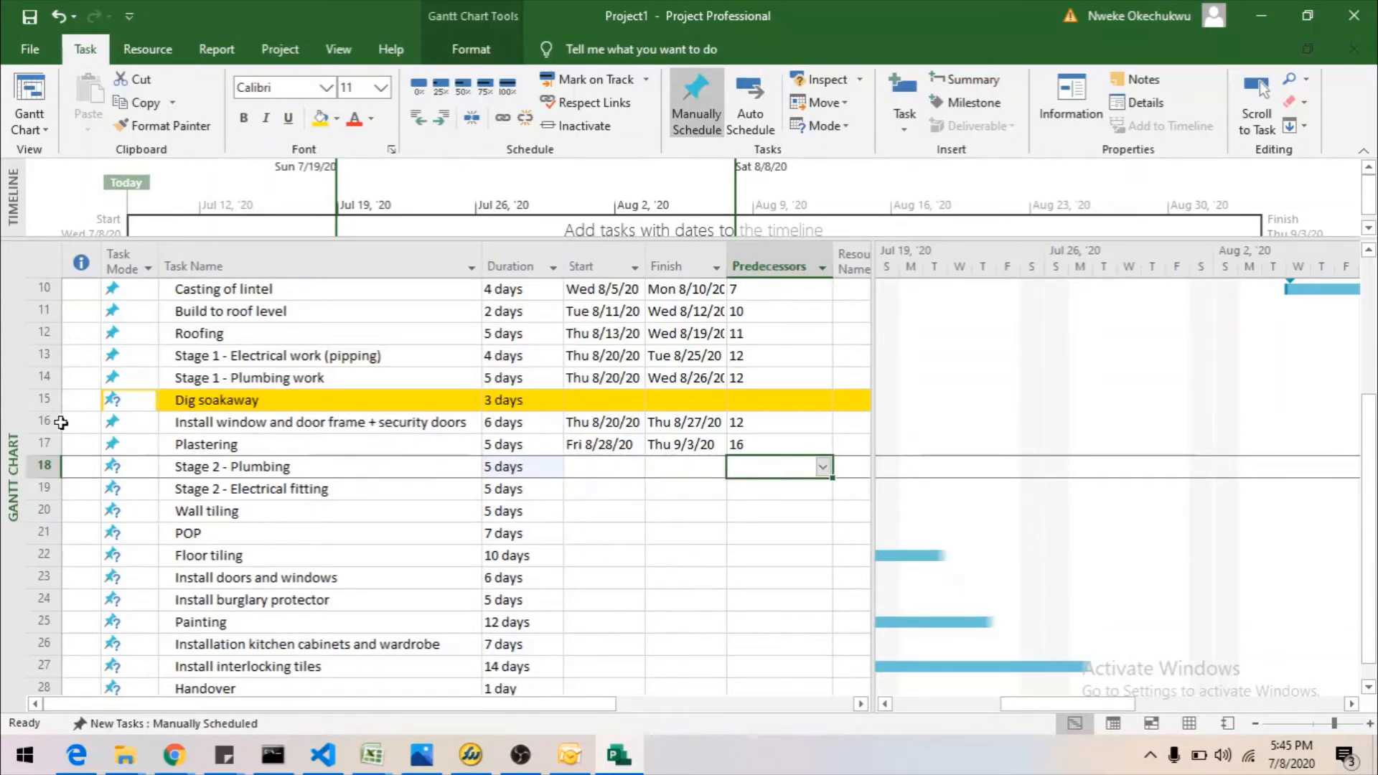
pyautogui.click(824, 469)
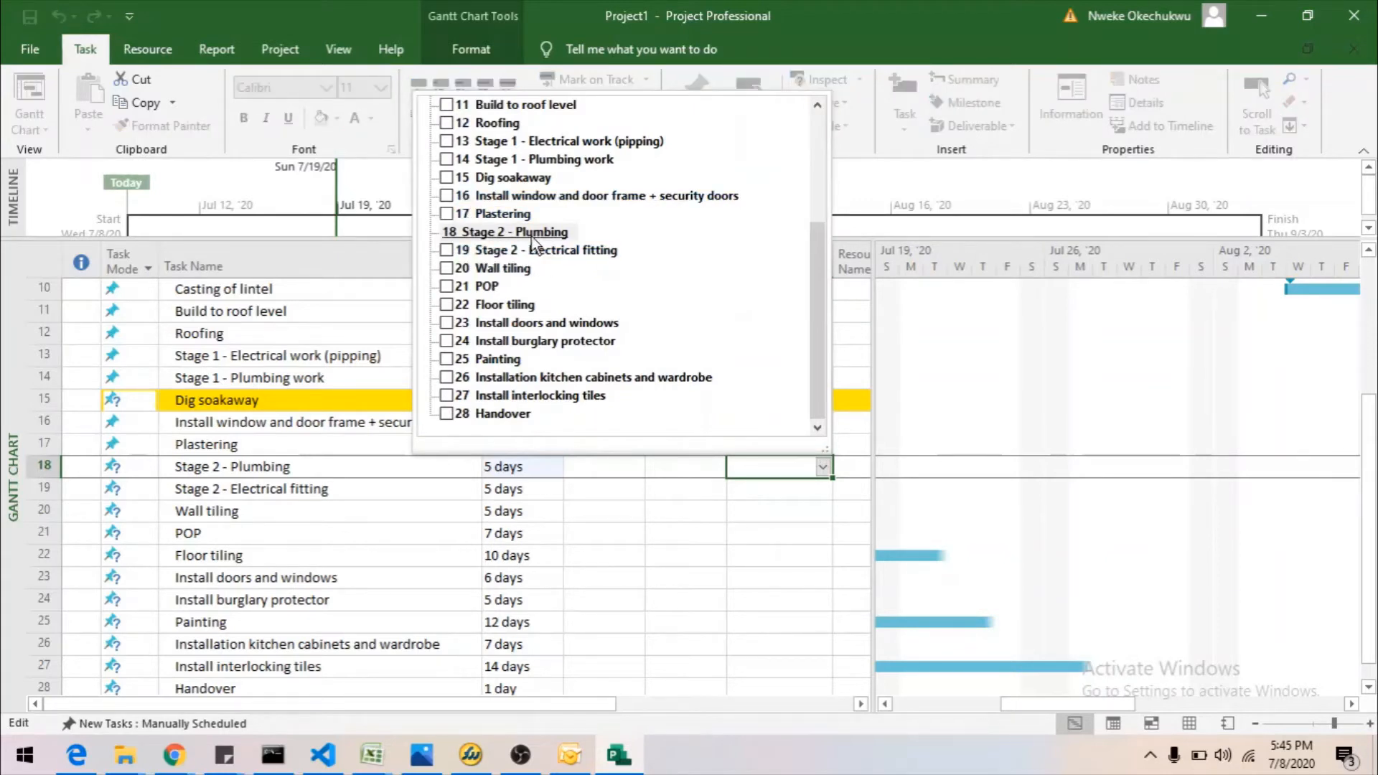
pyautogui.click(449, 195)
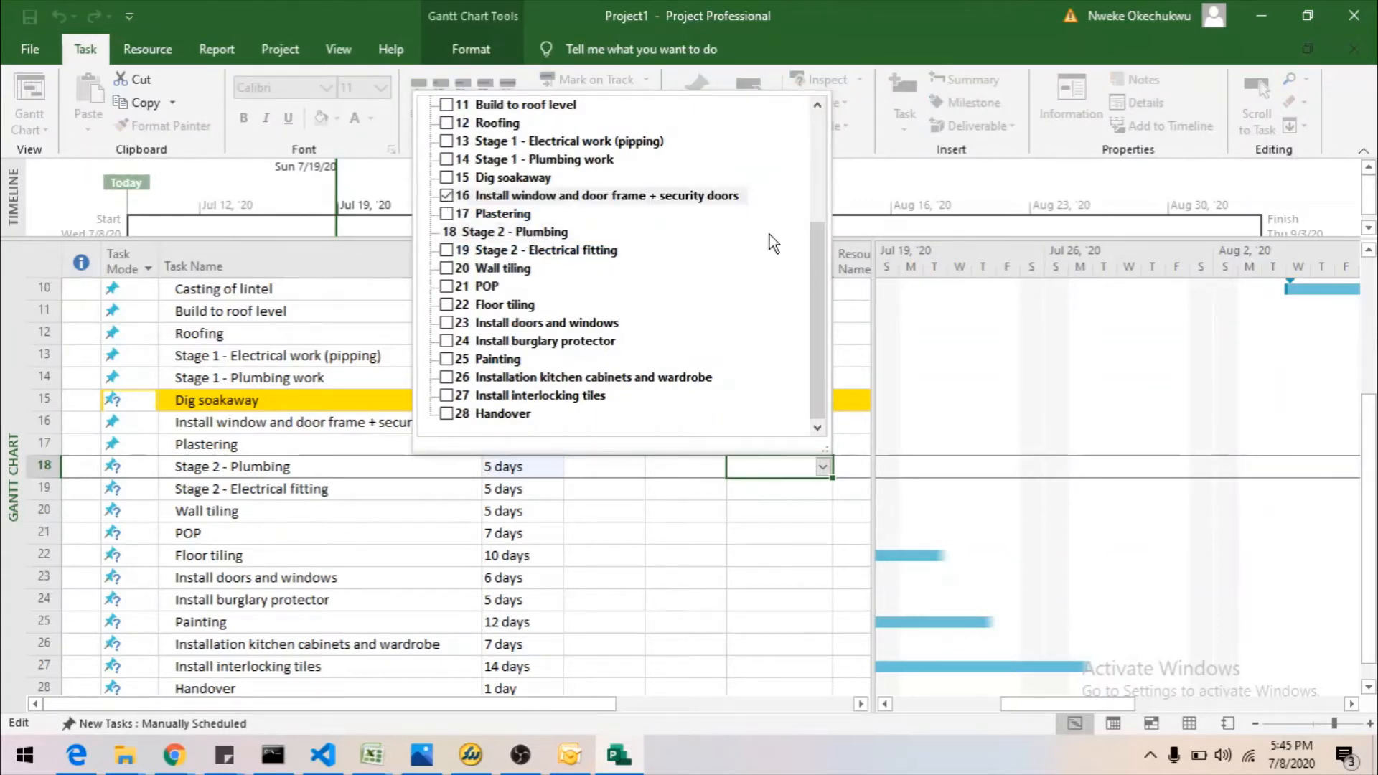
pyautogui.click(772, 475)
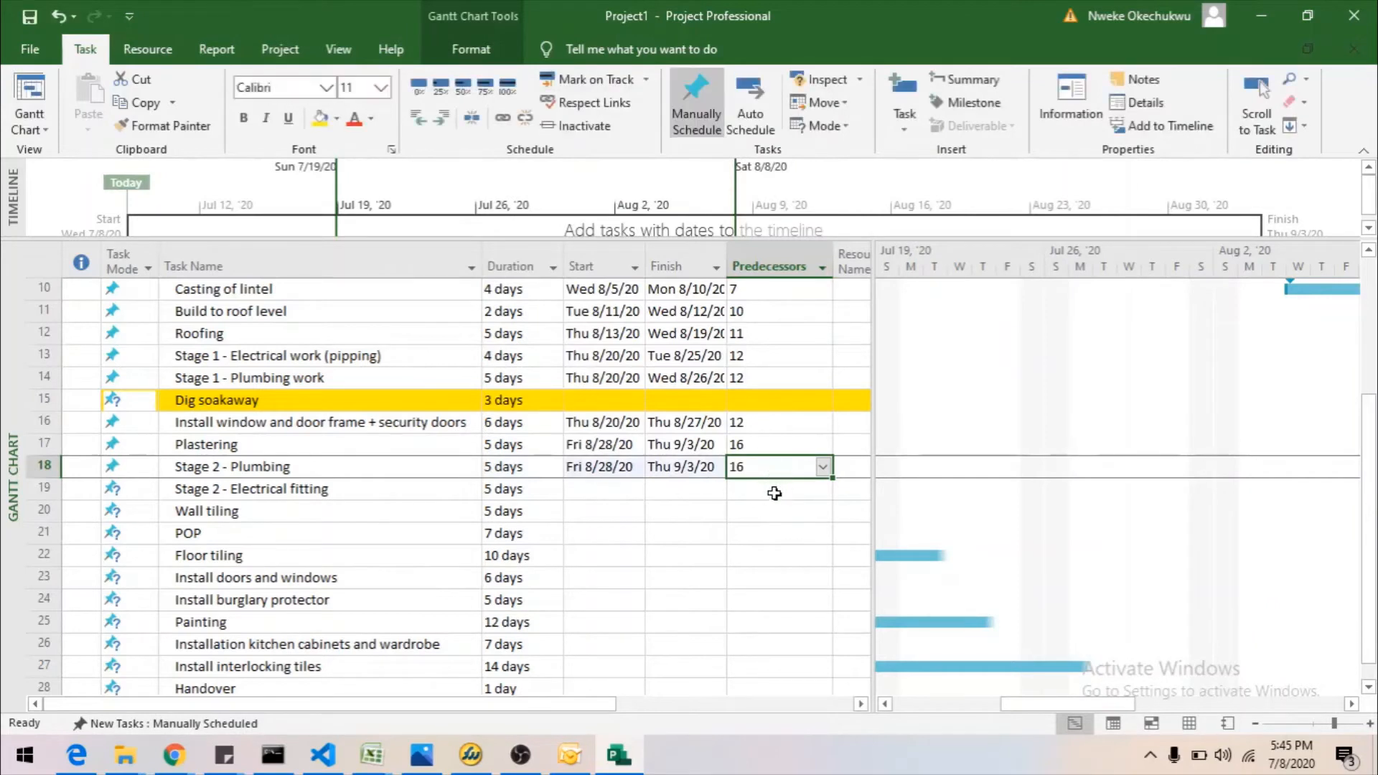
# Make Stage 2 - Plumbing the predecessor of Wall tiling.
pyautogui.click(774, 493)
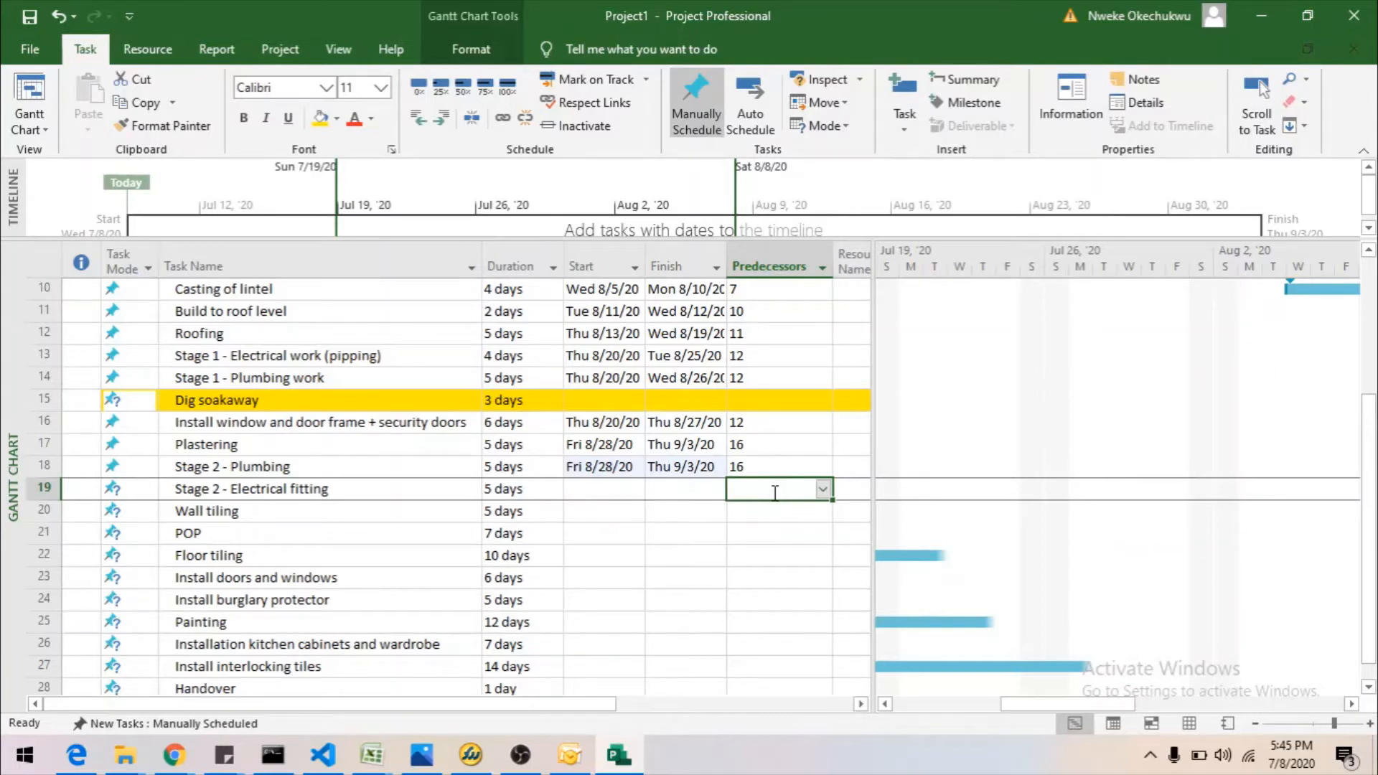
pyautogui.click(265, 513)
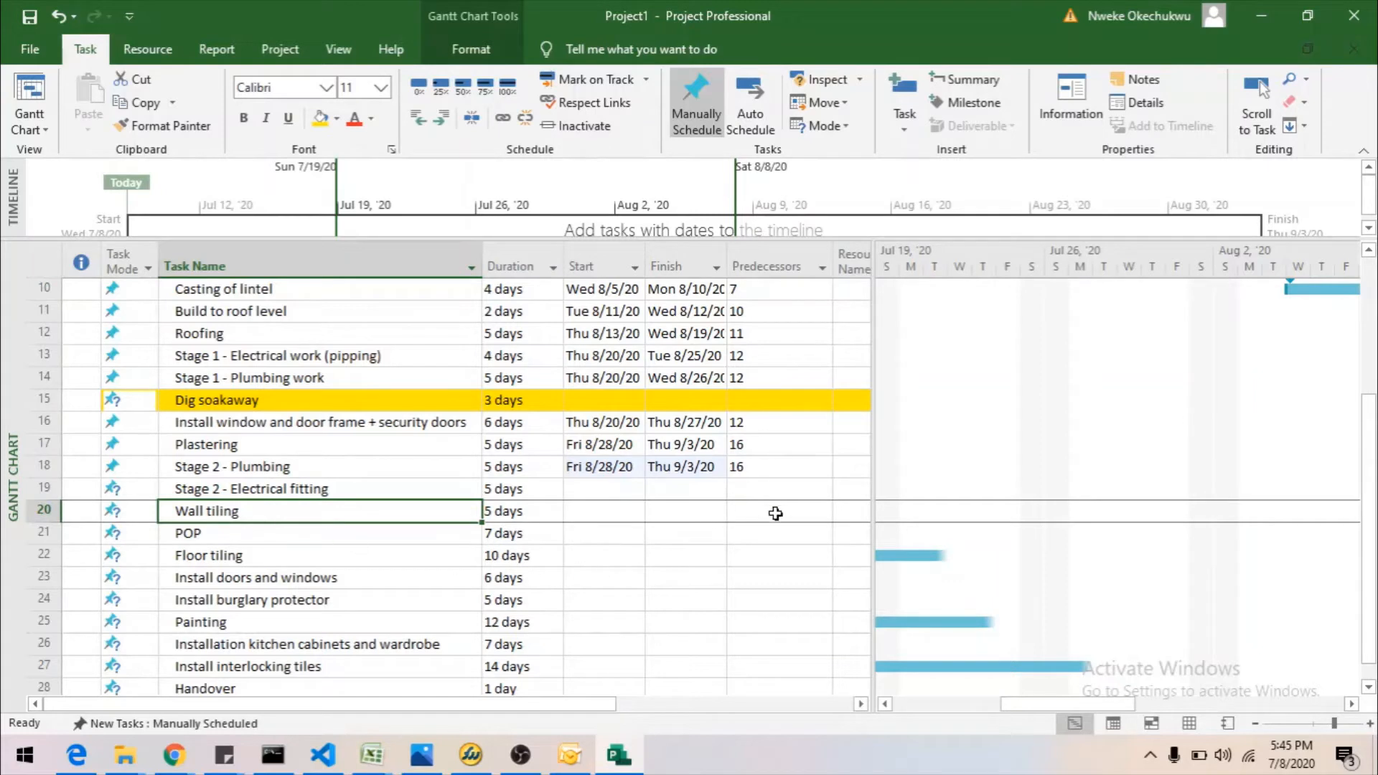
pyautogui.click(775, 512)
pyautogui.click(822, 511)
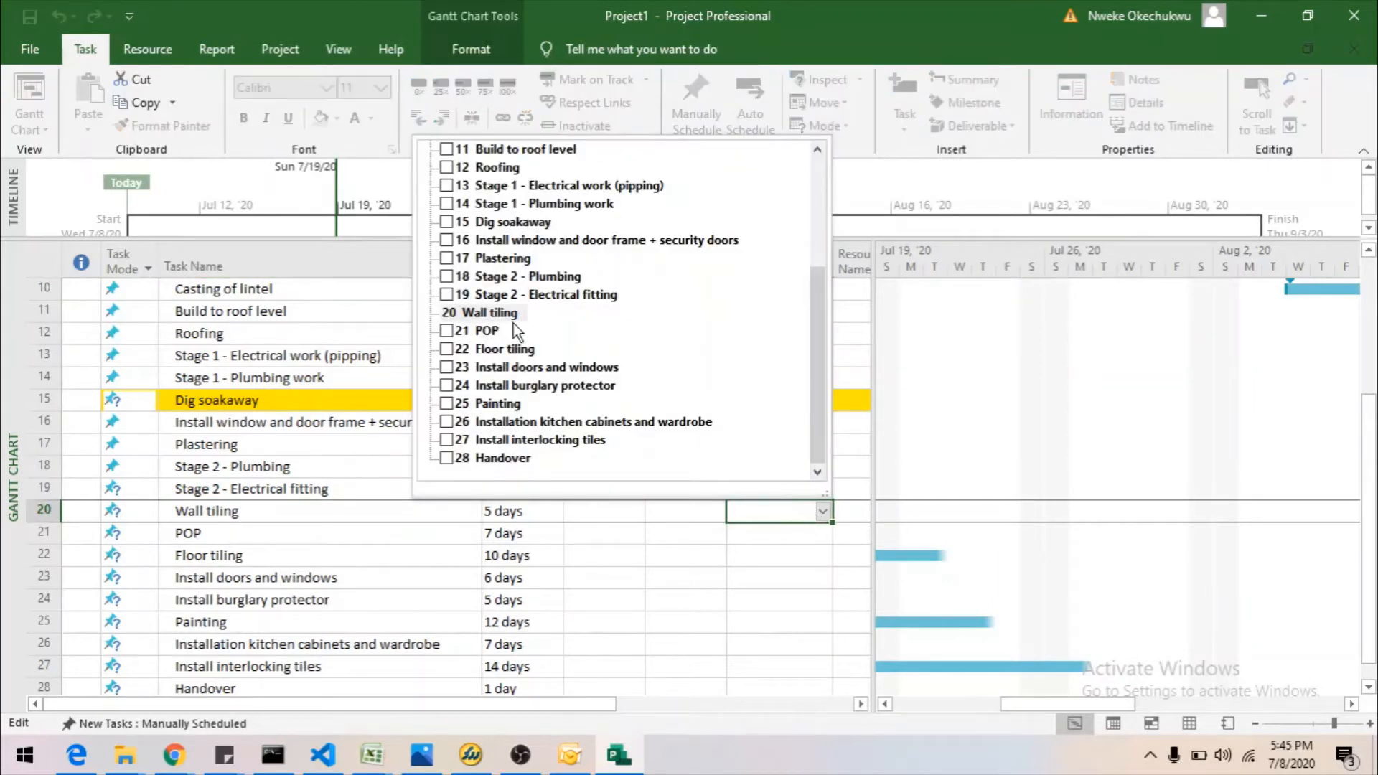
pyautogui.click(446, 277)
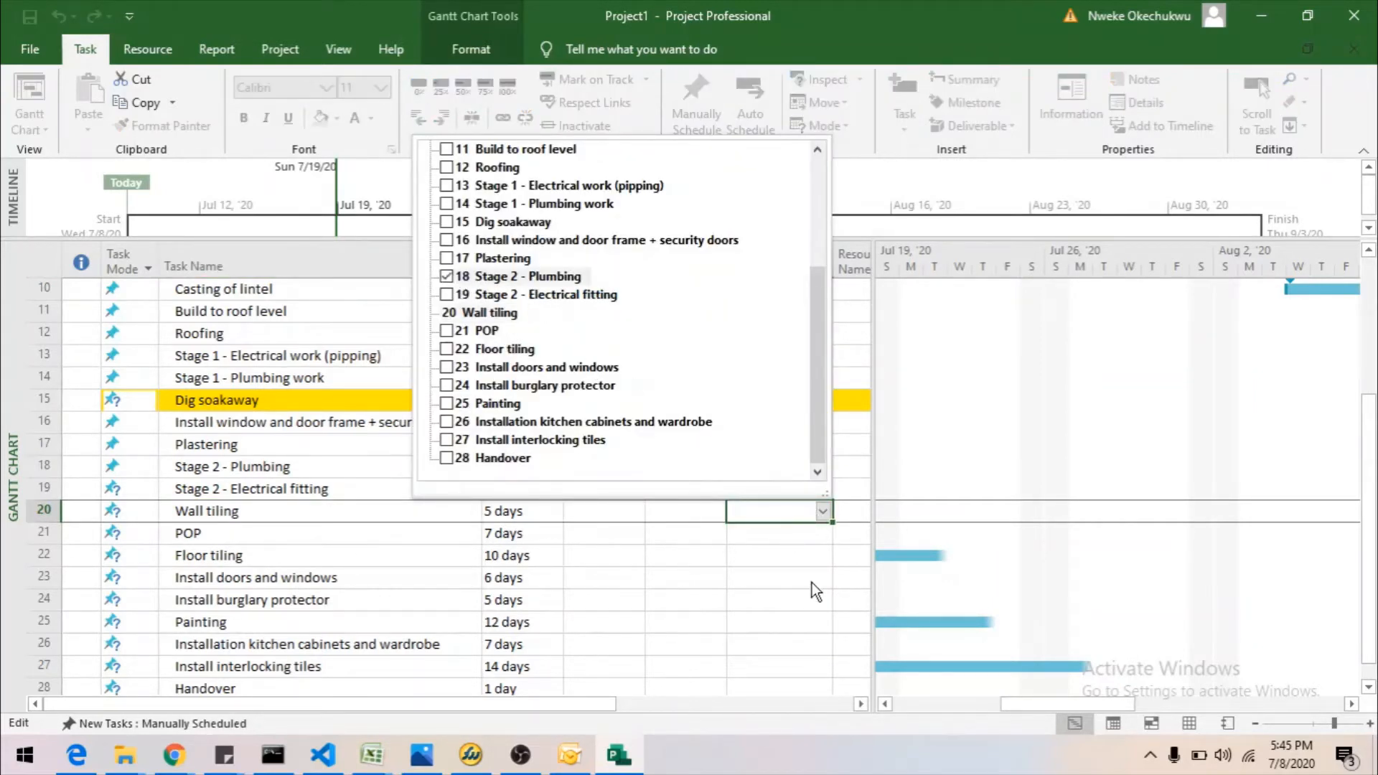
pyautogui.click(750, 508)
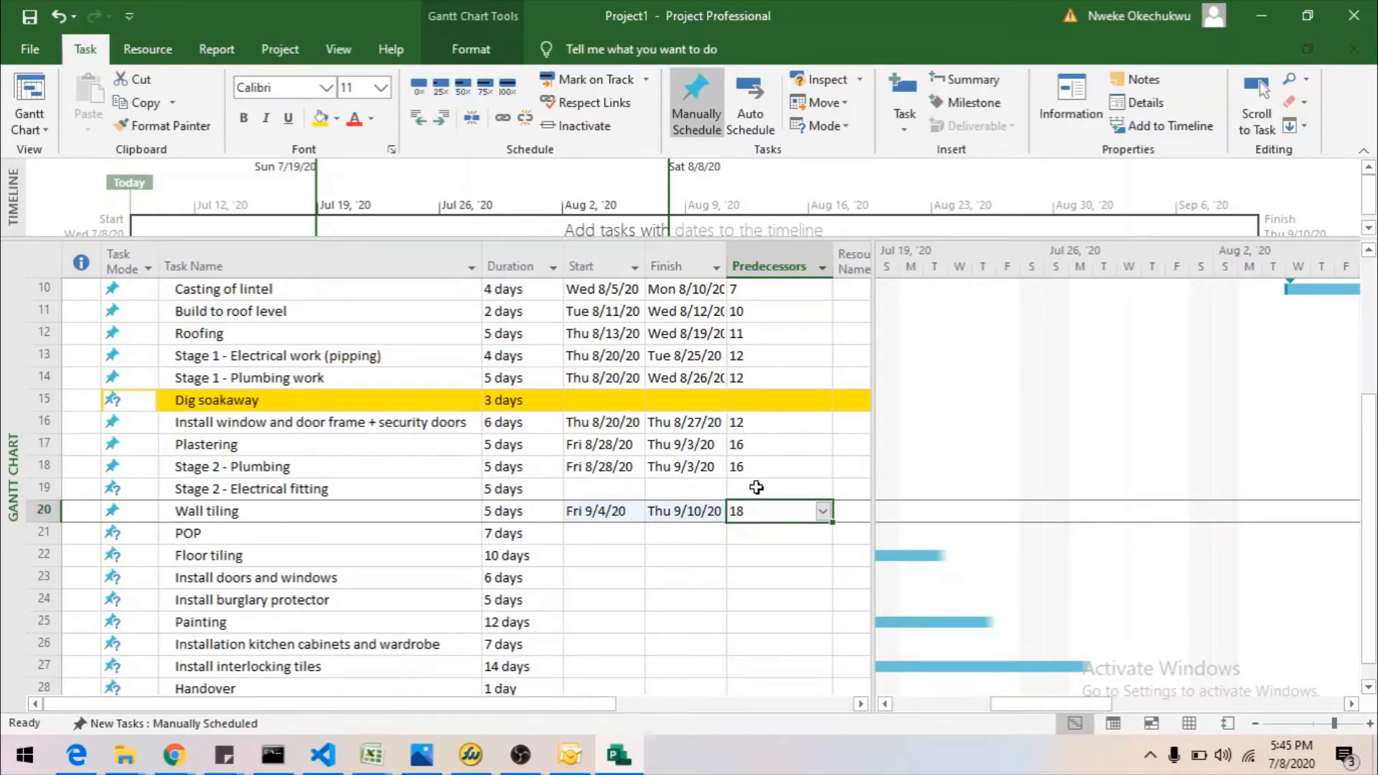
# Make Stage 2 - Plumbing the predecessor of Stage 2 - Electrical fitting.
pyautogui.click(756, 488)
pyautogui.click(824, 490)
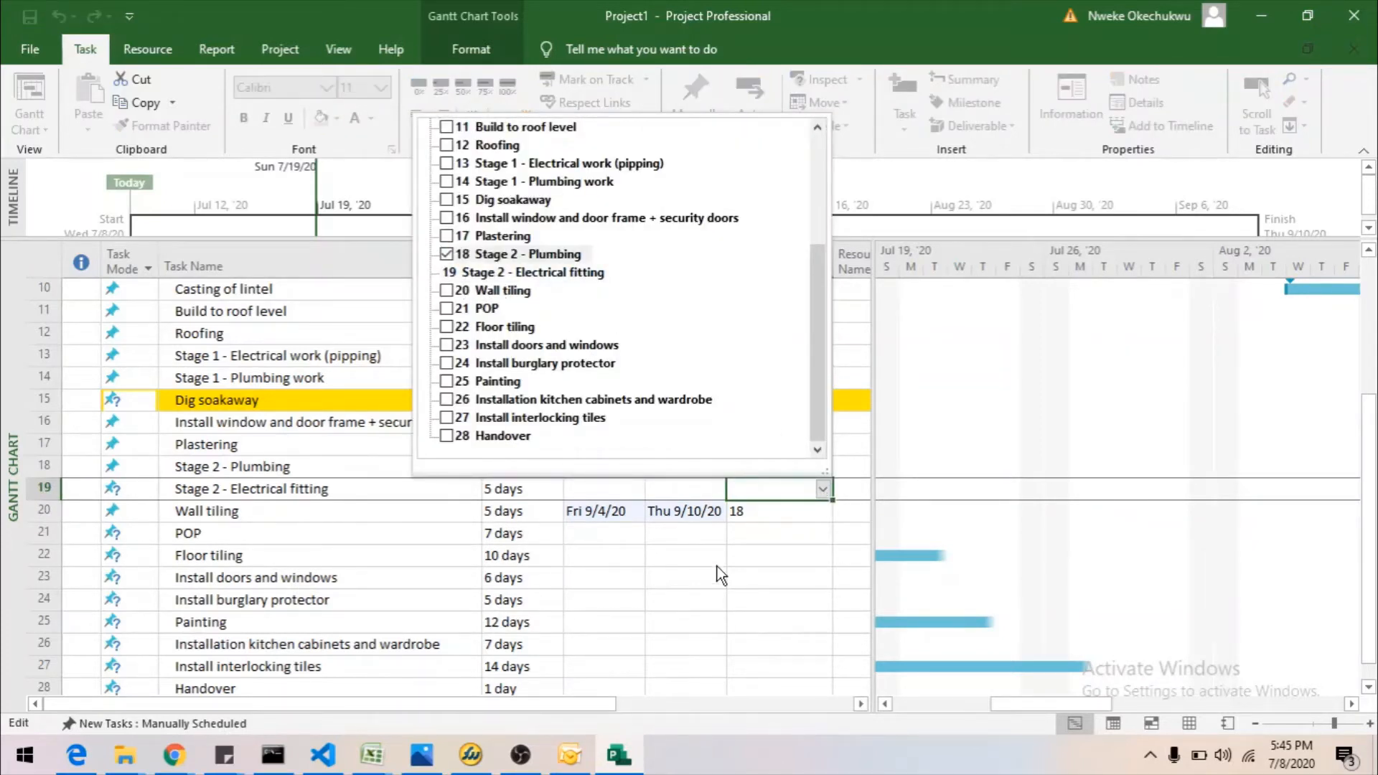
pyautogui.click(757, 536)
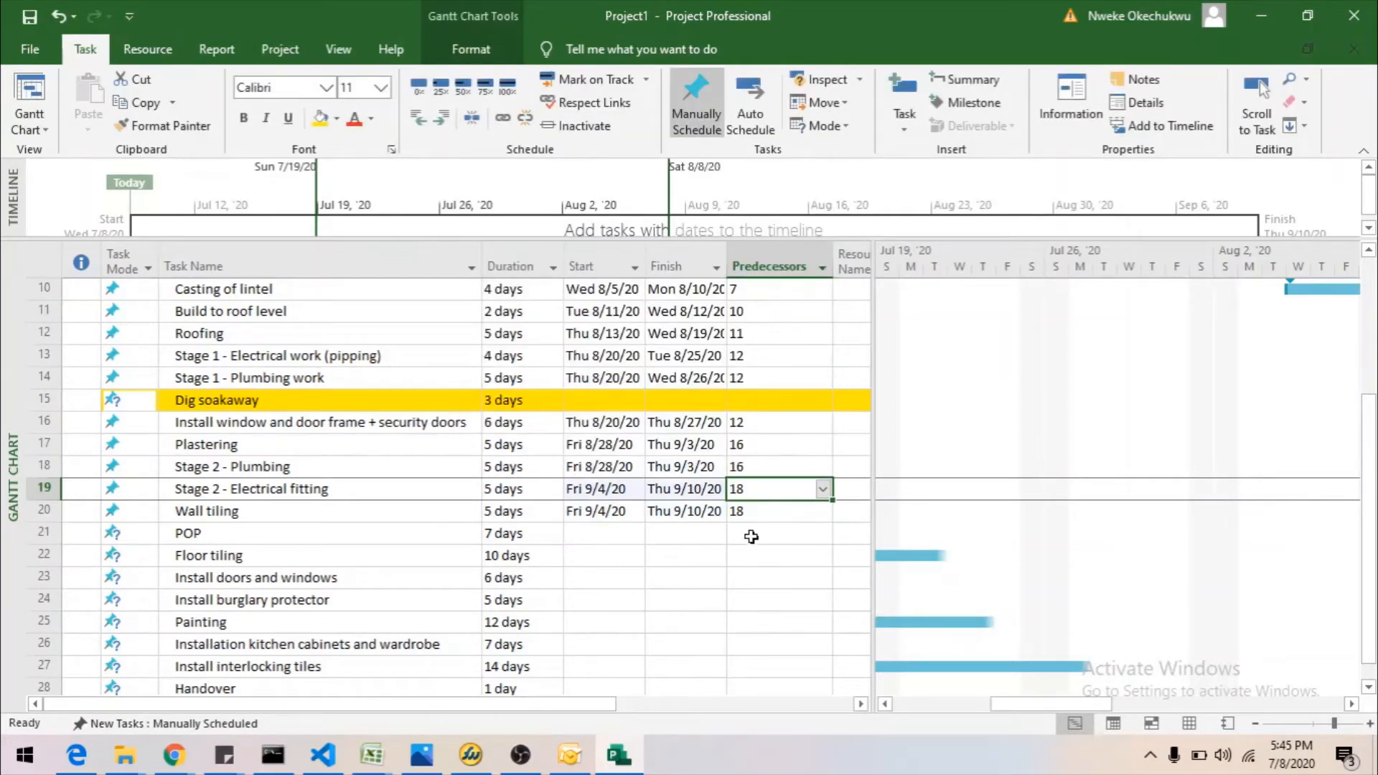
# Make Stage 2 - Electrical fitting the predecessor of POP.
pyautogui.click(752, 537)
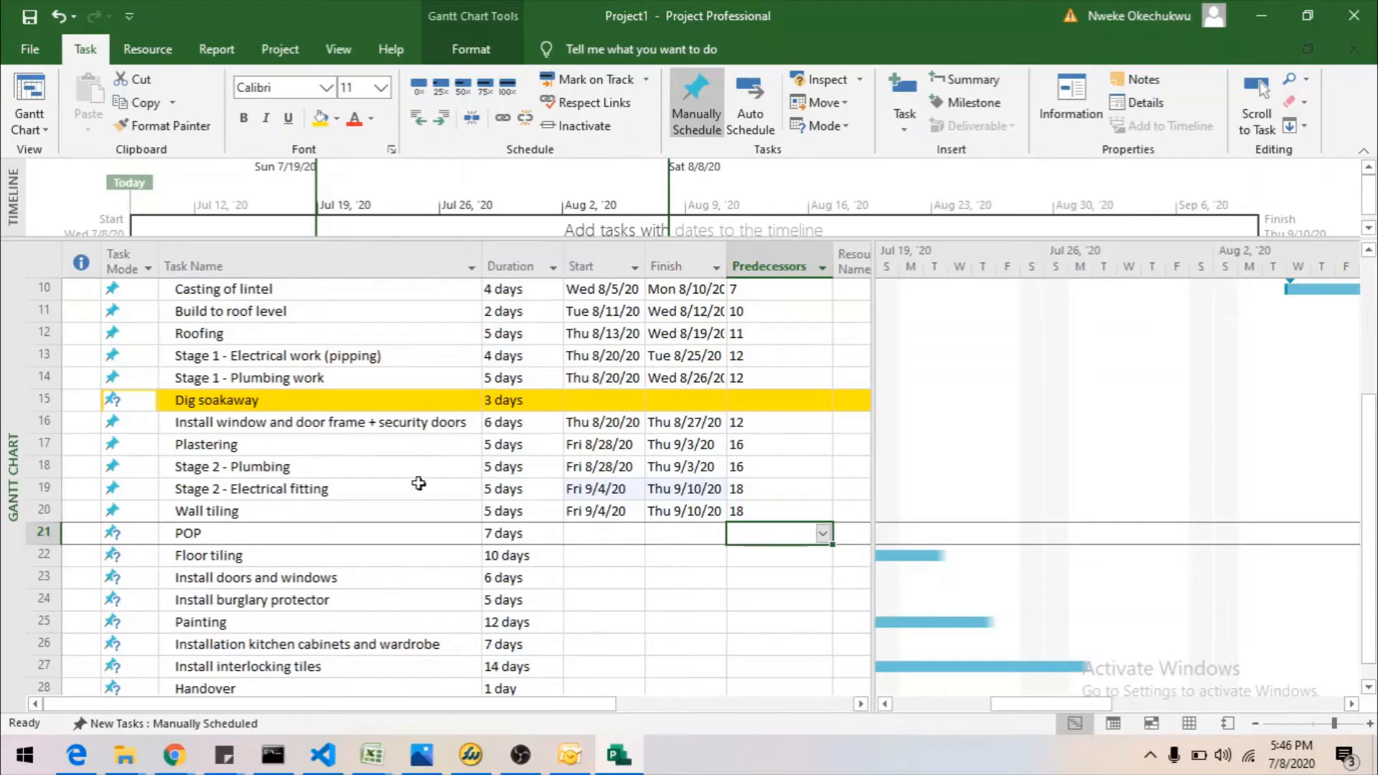
pyautogui.click(822, 533)
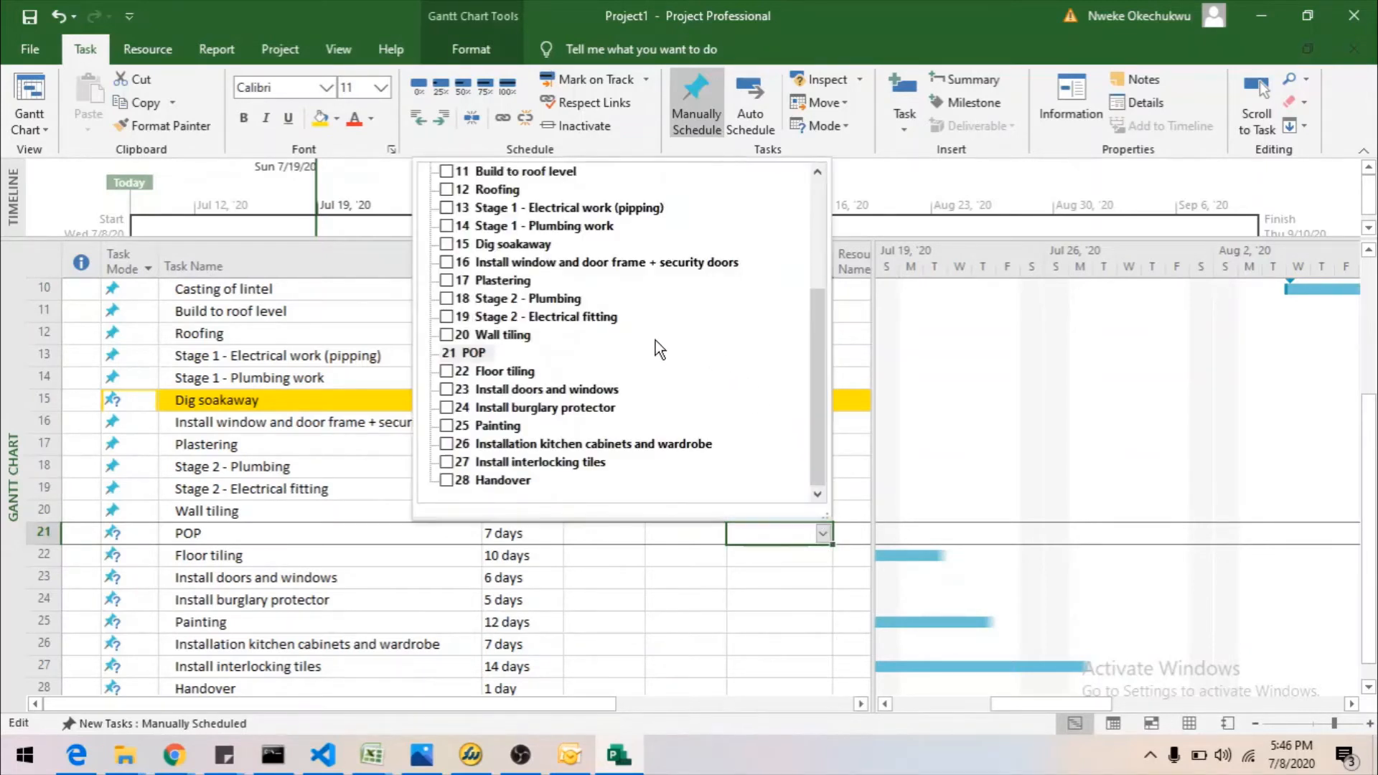
pyautogui.click(446, 316)
pyautogui.press('Return')
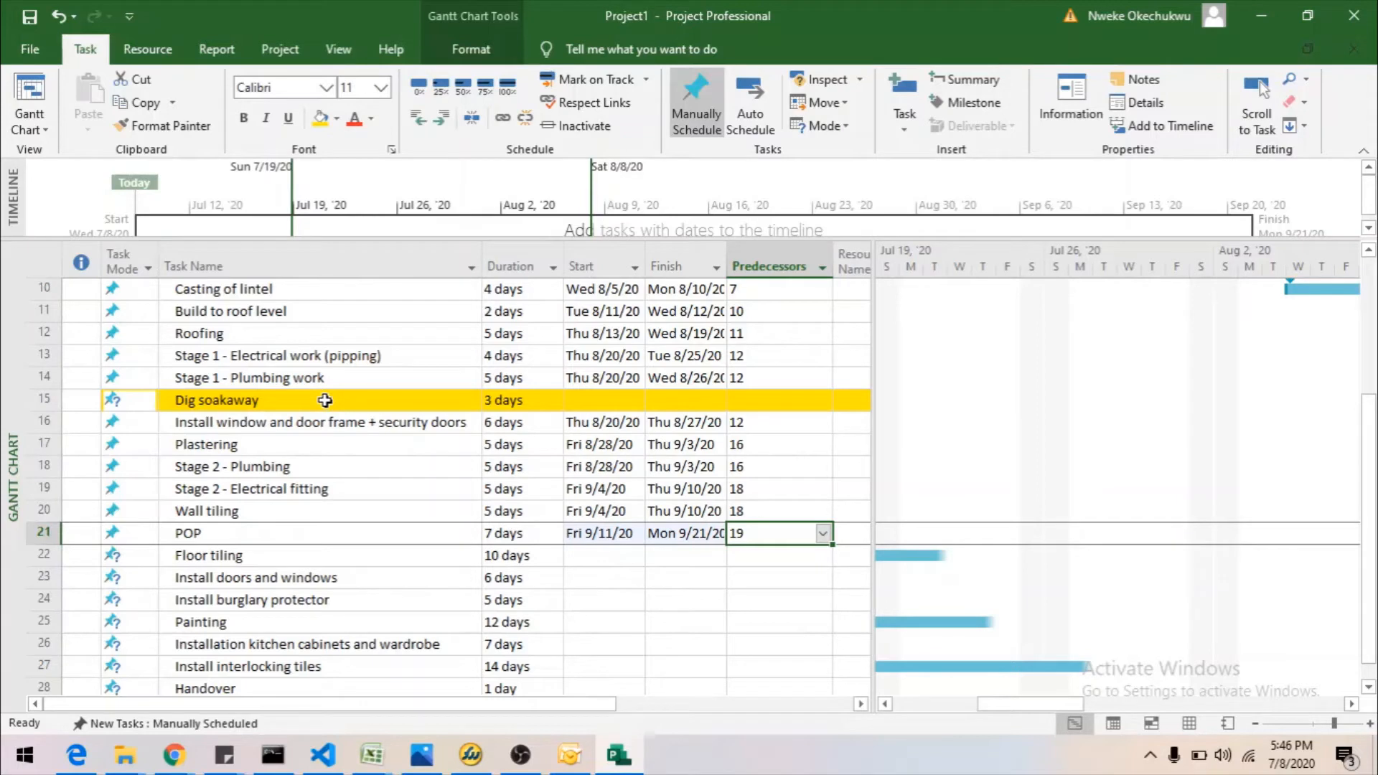
# Make POP the predecessor of the highlighted Dig soakaway task.
pyautogui.click(800, 401)
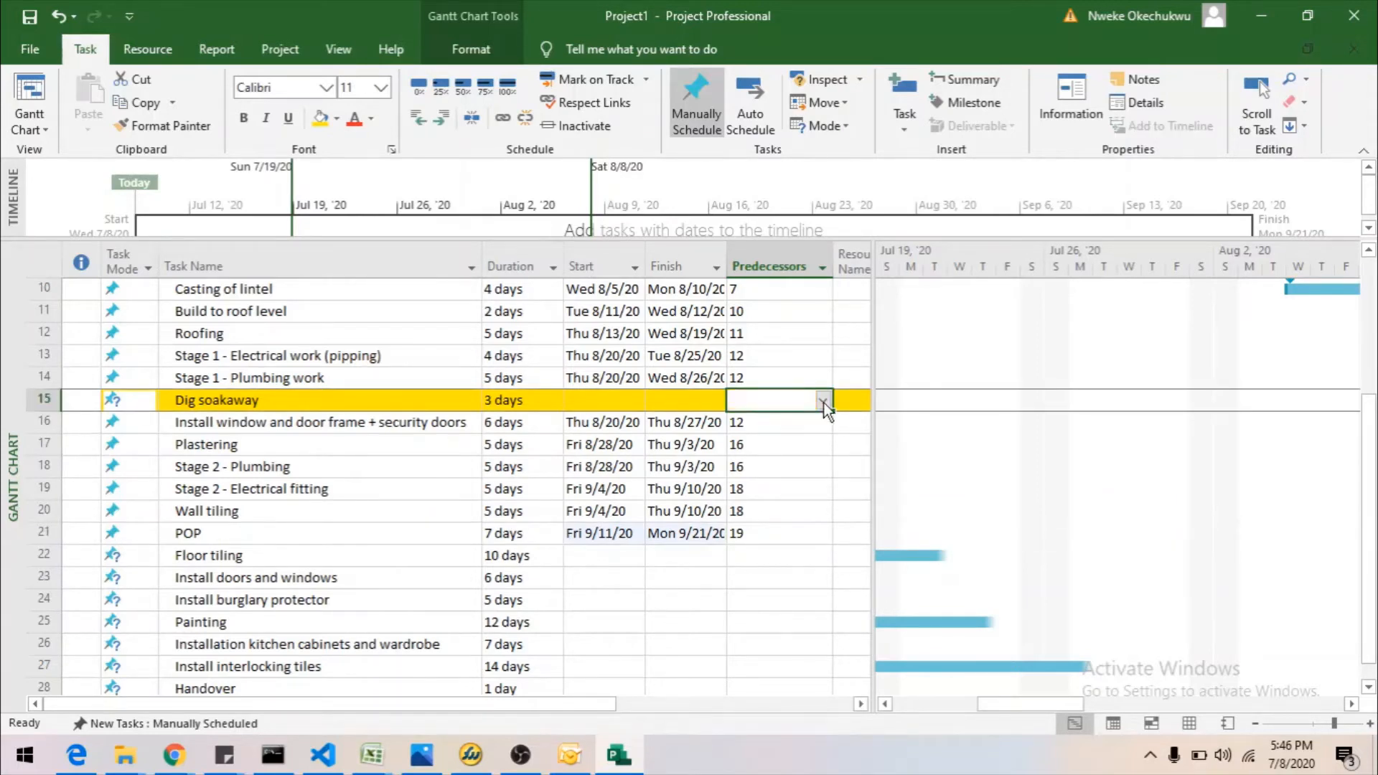
pyautogui.click(823, 401)
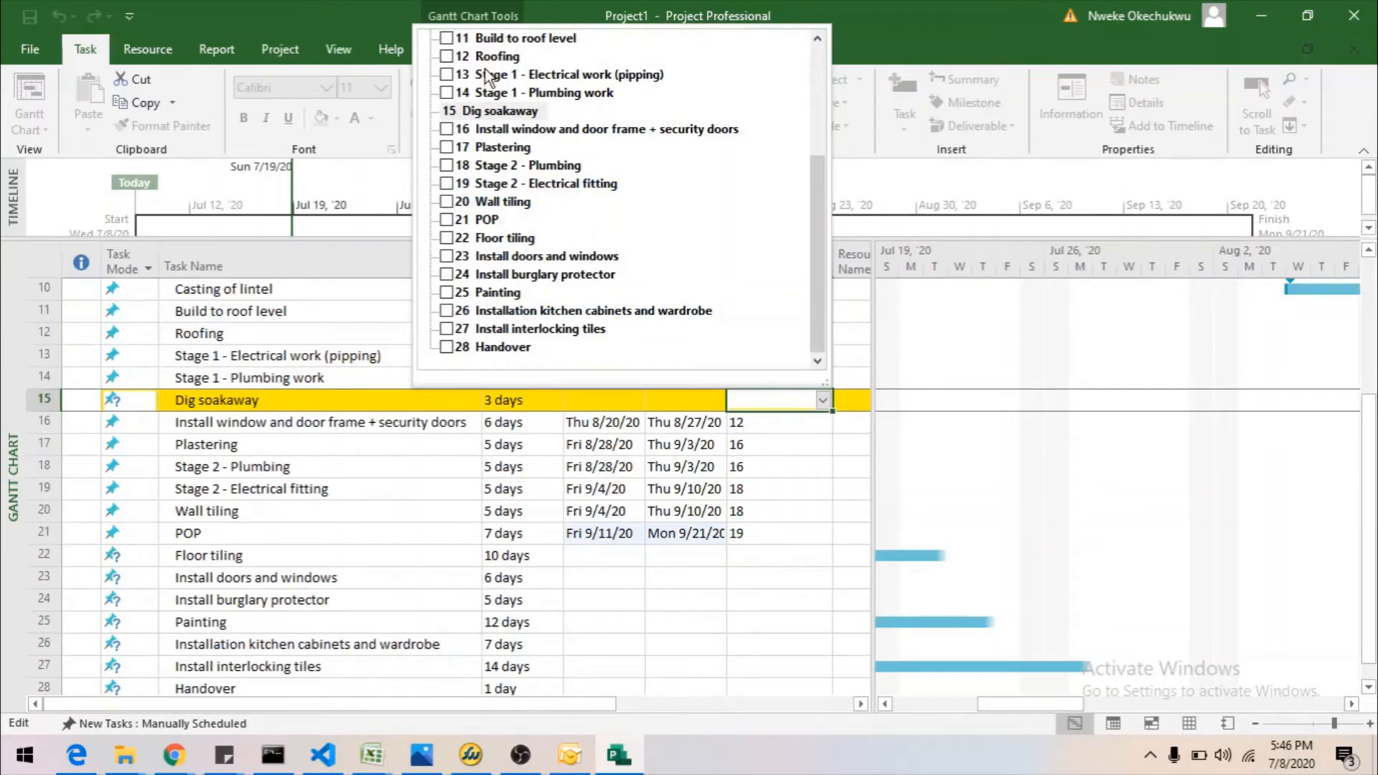
pyautogui.click(447, 220)
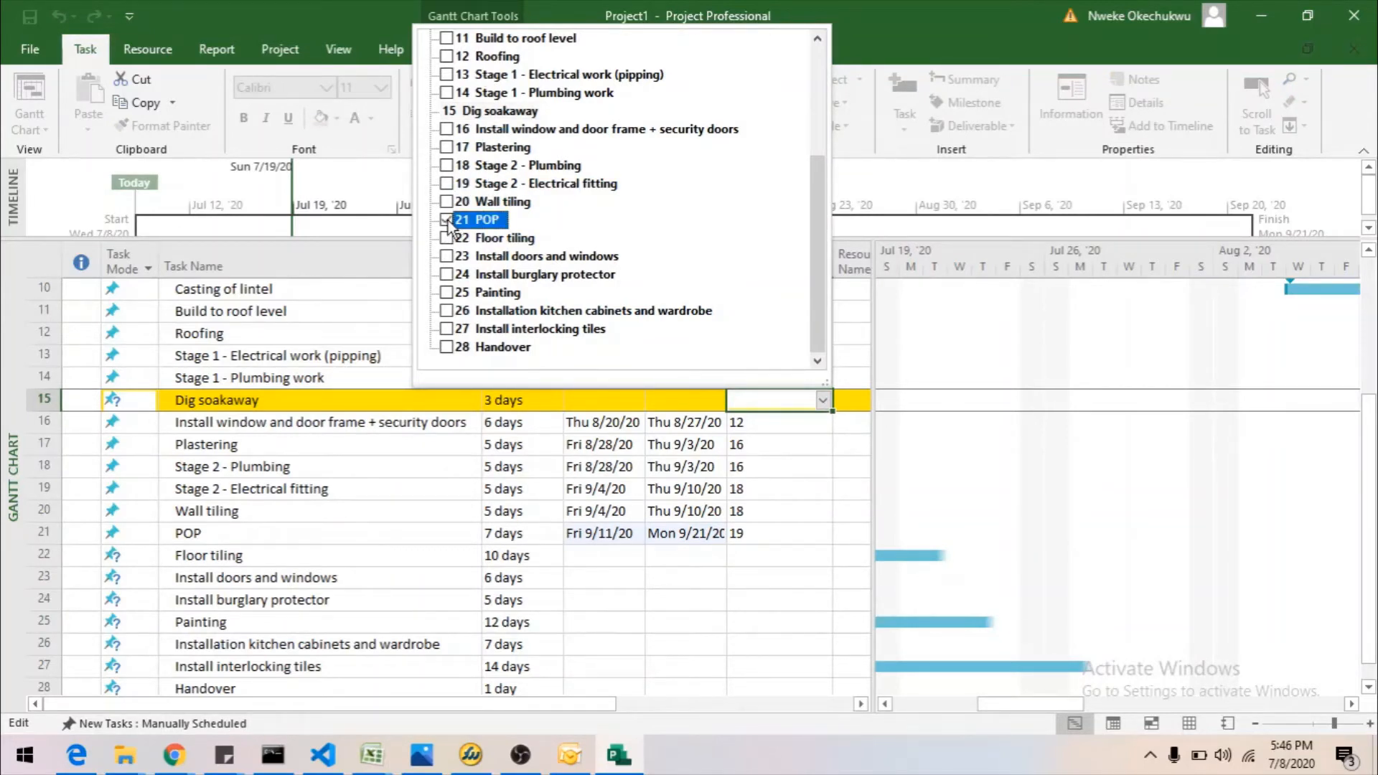
pyautogui.click(822, 402)
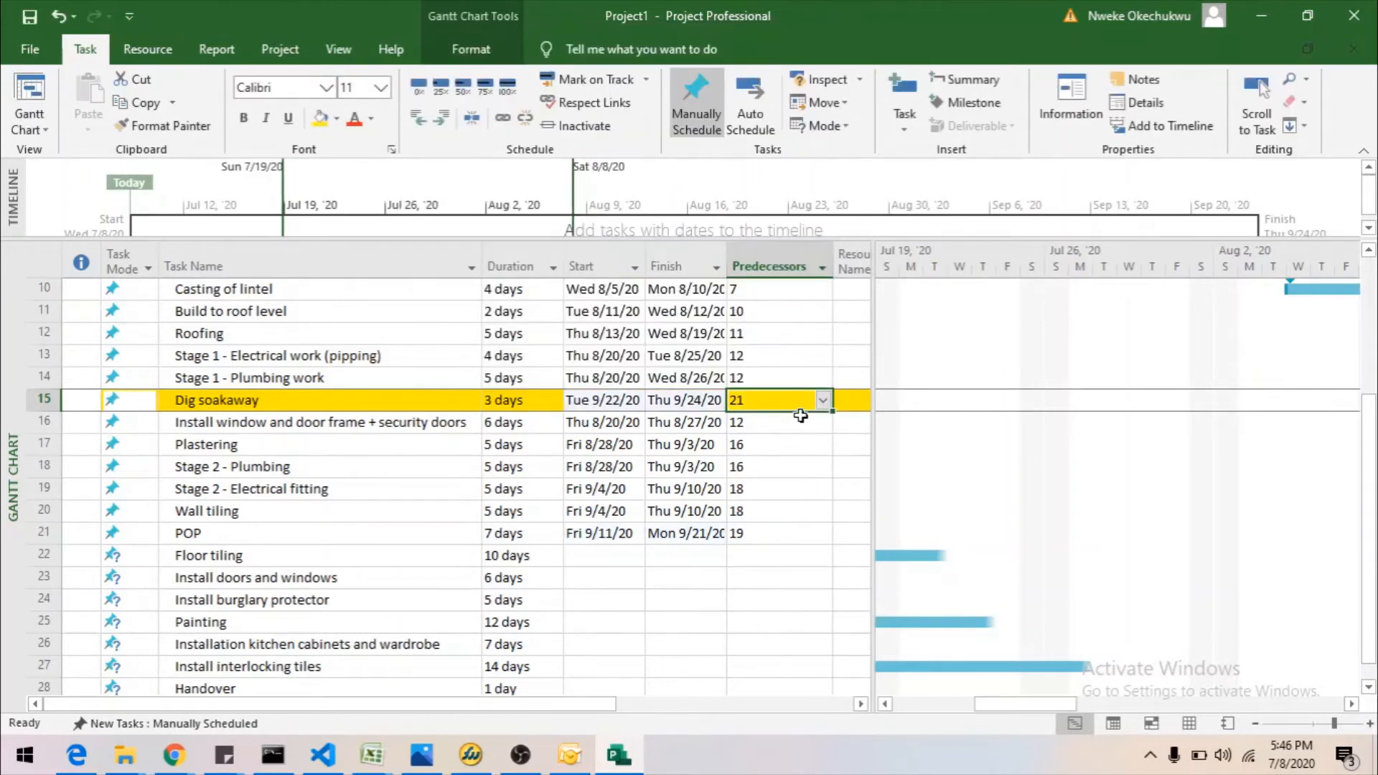
# Remove the yellow background from the whole Dig soakaway row by setting it to No Color.
pyautogui.click(43, 400)
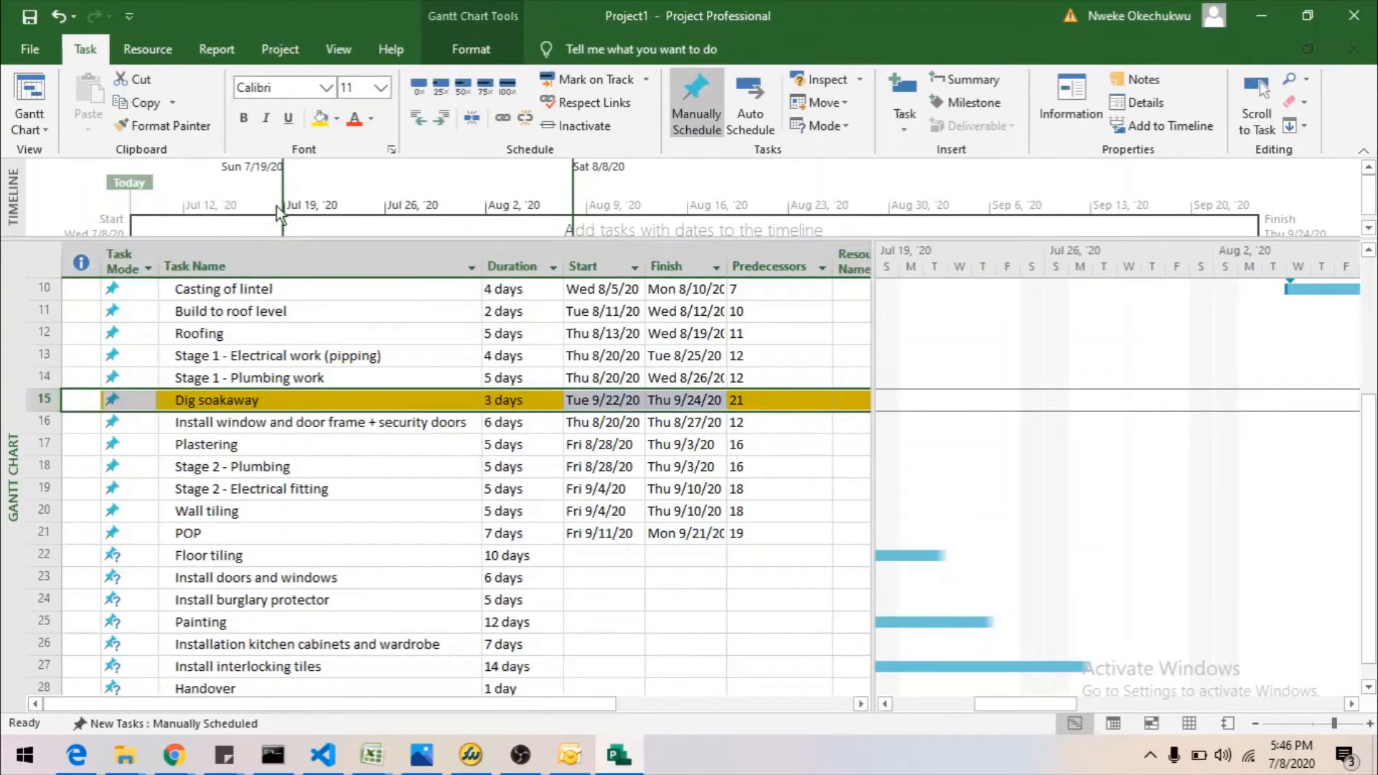
pyautogui.click(338, 119)
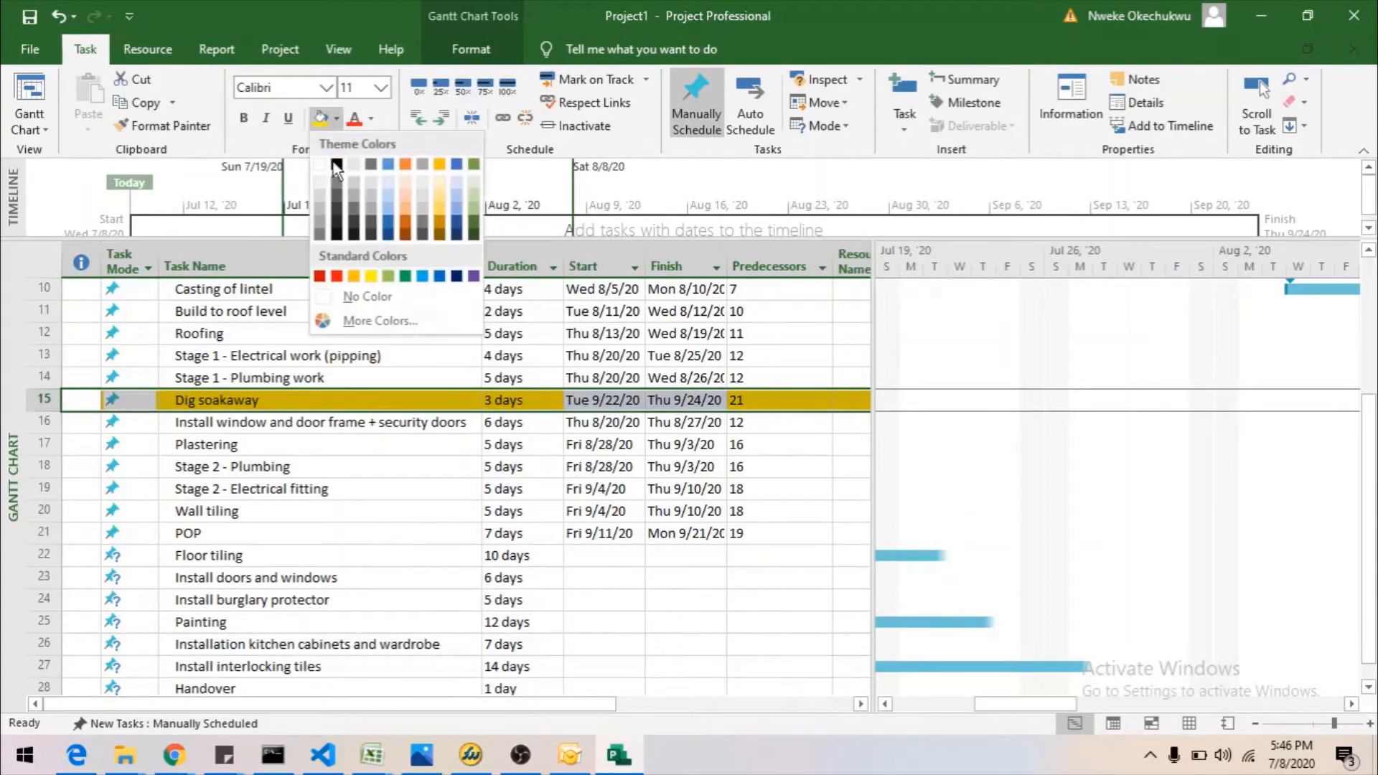
pyautogui.click(366, 291)
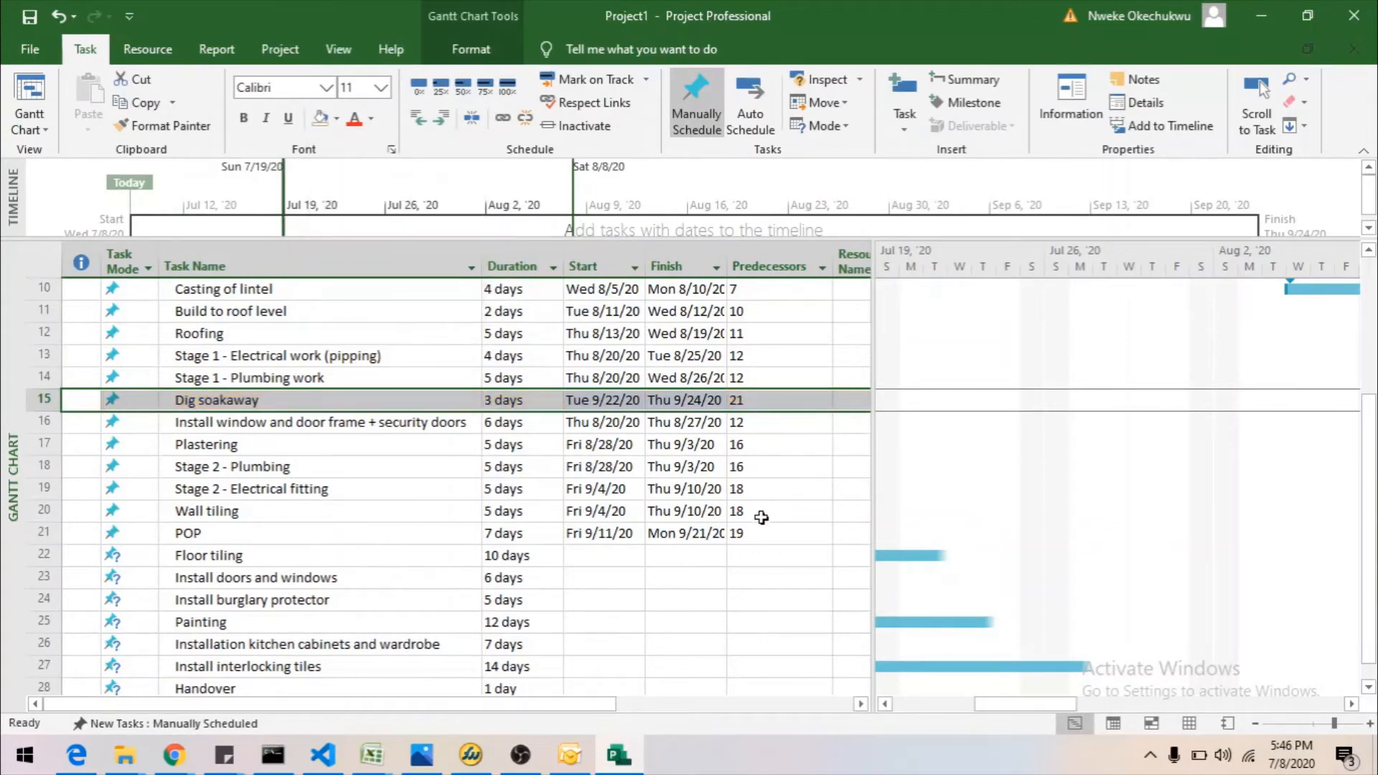
# Make POP the predecessor of Floor tiling.
pyautogui.click(762, 554)
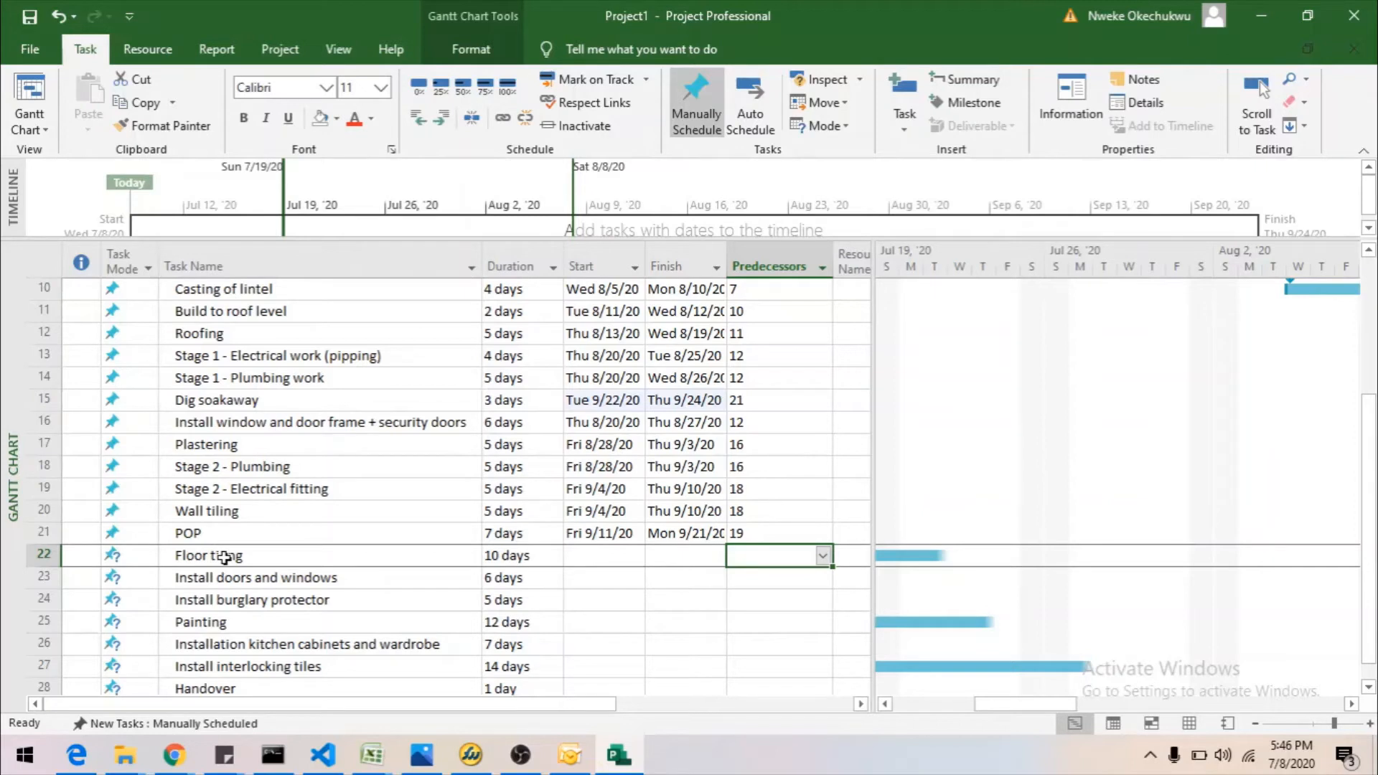
pyautogui.click(822, 556)
pyautogui.click(447, 375)
pyautogui.click(817, 593)
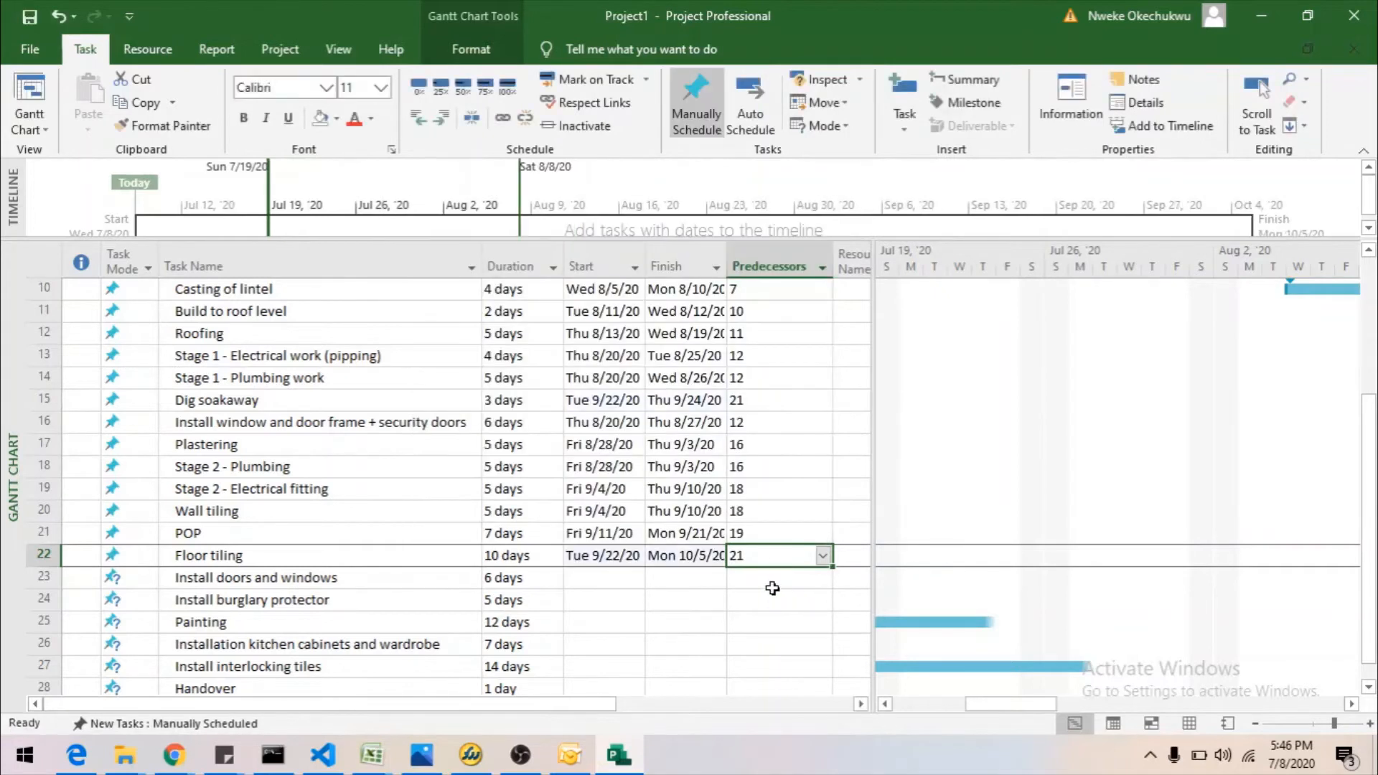
# Make Floor tiling the predecessor of Install doors and windows.
pyautogui.click(759, 584)
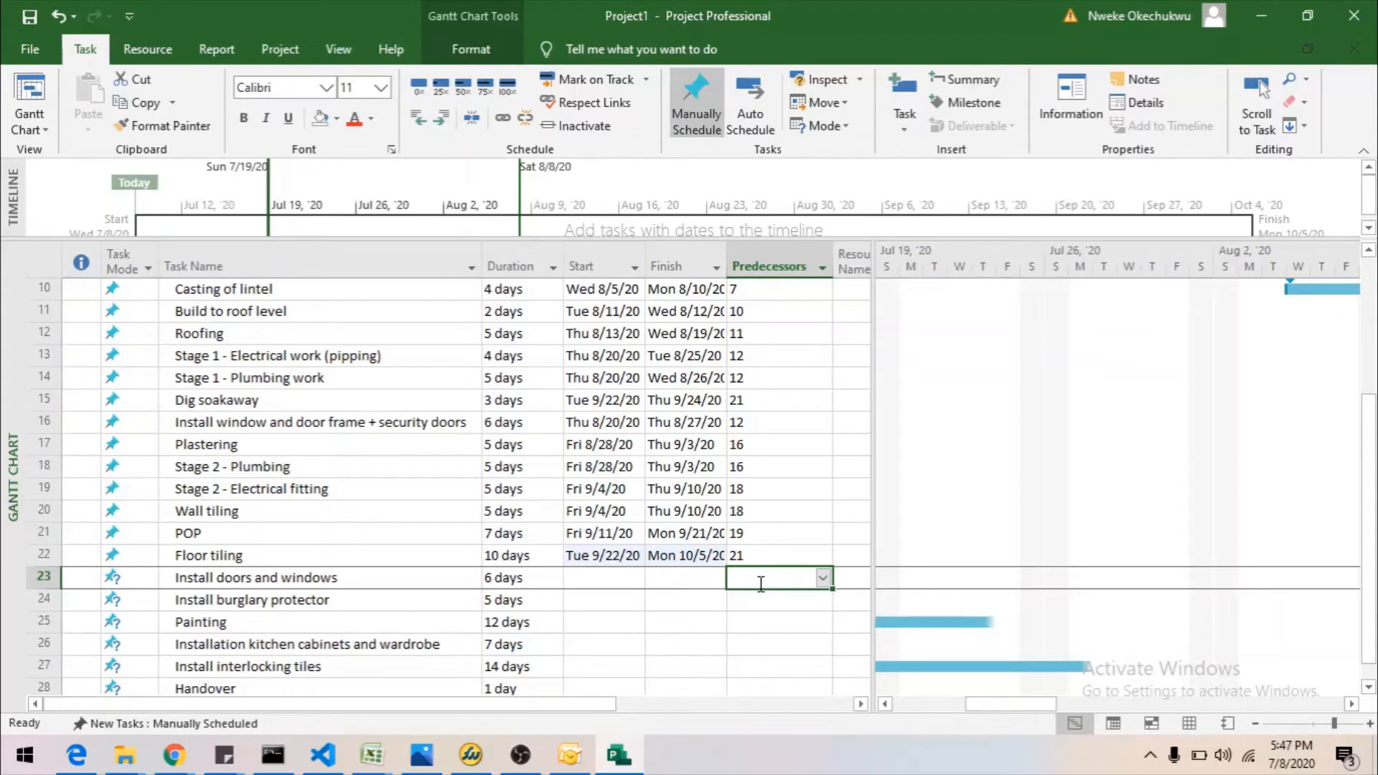
pyautogui.click(823, 577)
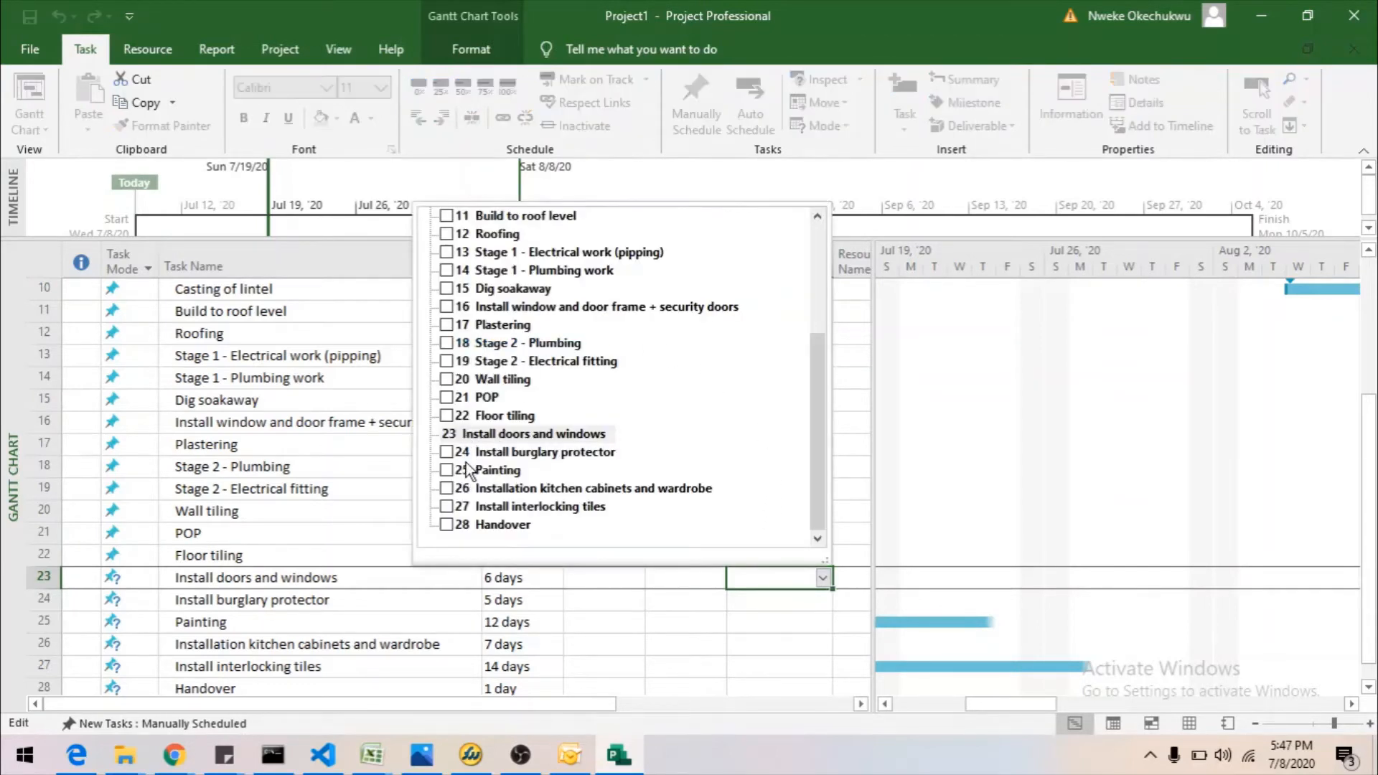
pyautogui.click(446, 414)
pyautogui.click(796, 627)
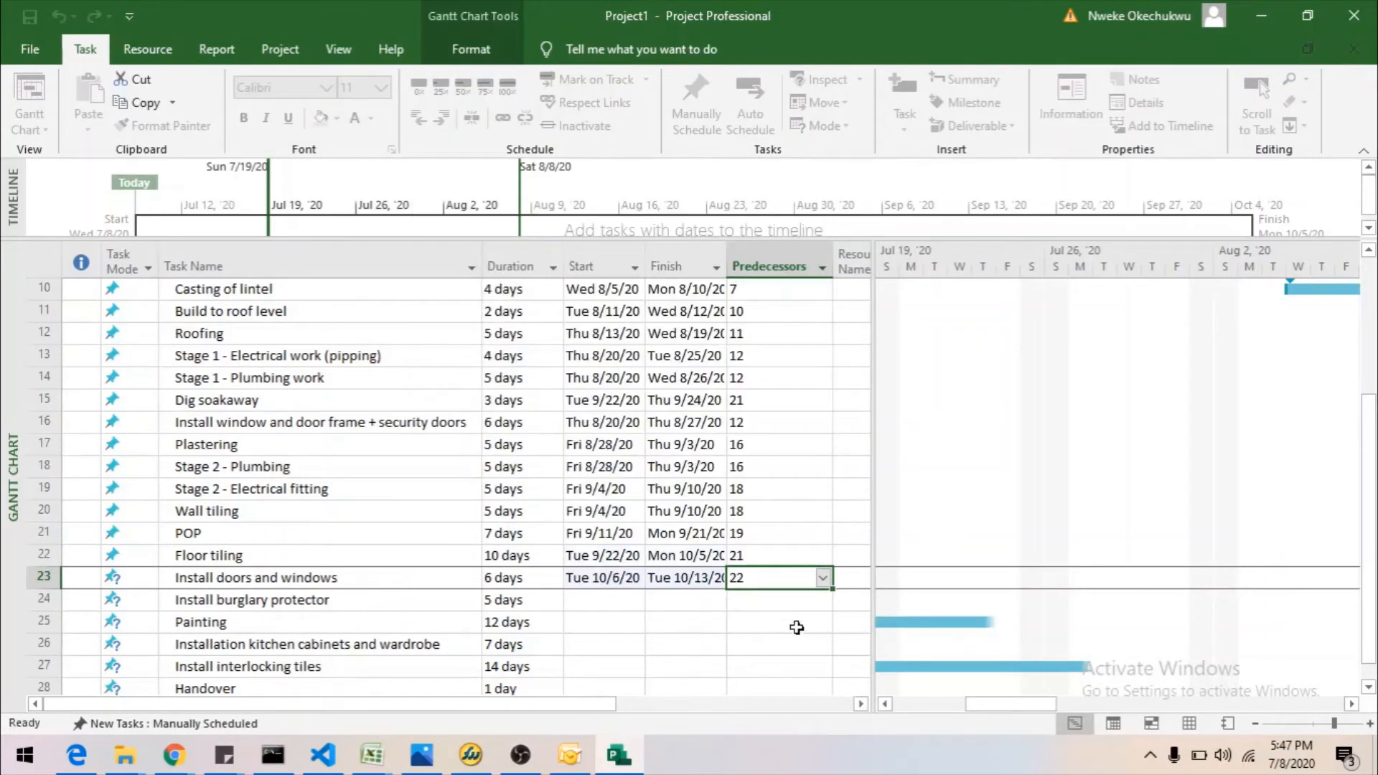
# Make Floor tiling the predecessor of Install burglary protector.
pyautogui.click(248, 600)
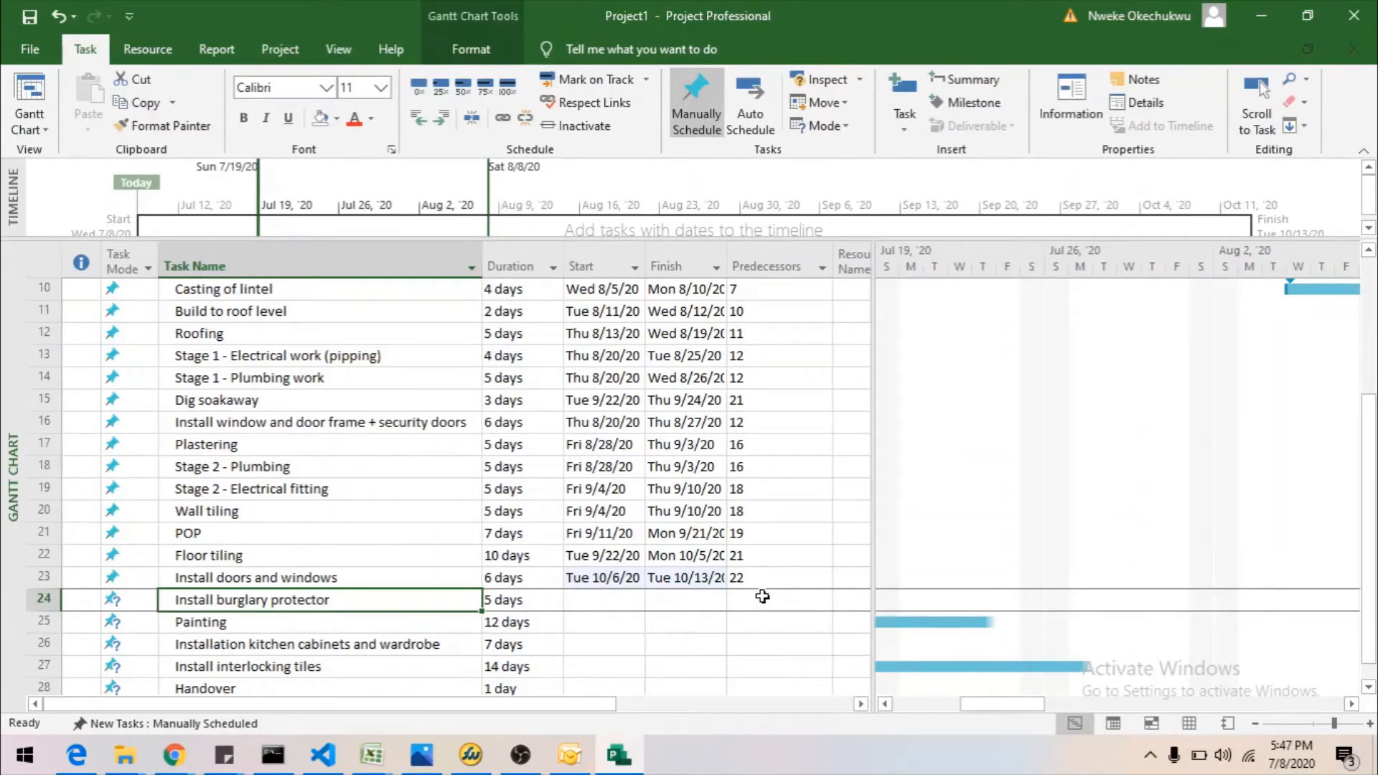
pyautogui.click(800, 602)
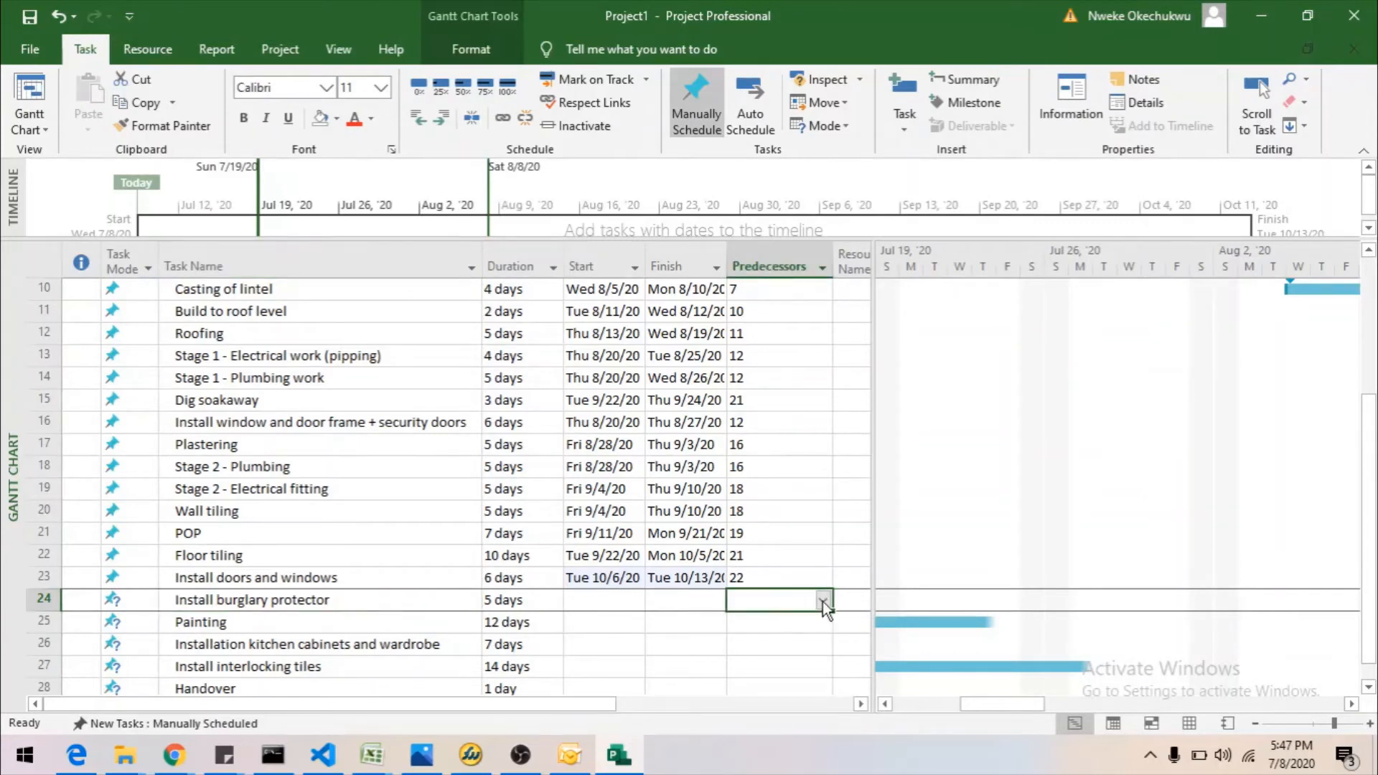
pyautogui.click(822, 602)
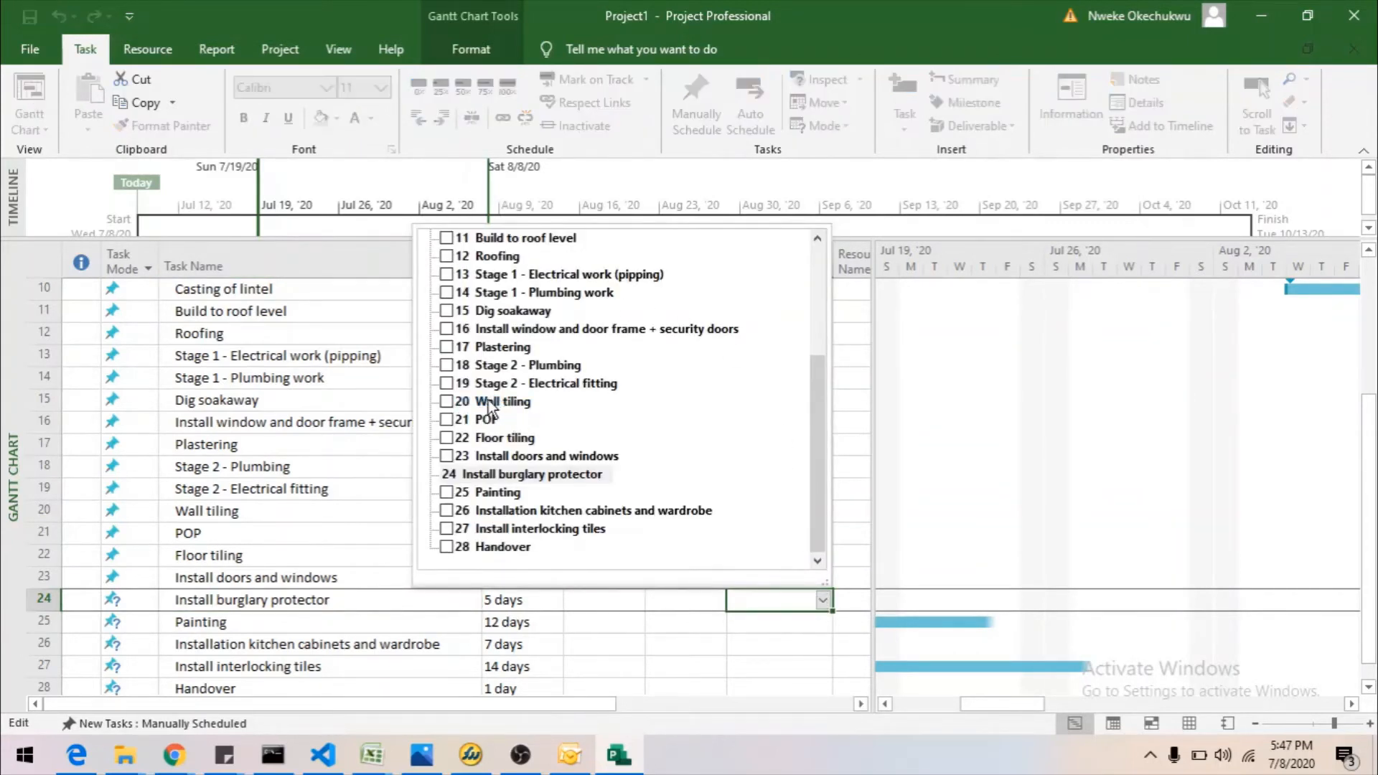
pyautogui.click(445, 438)
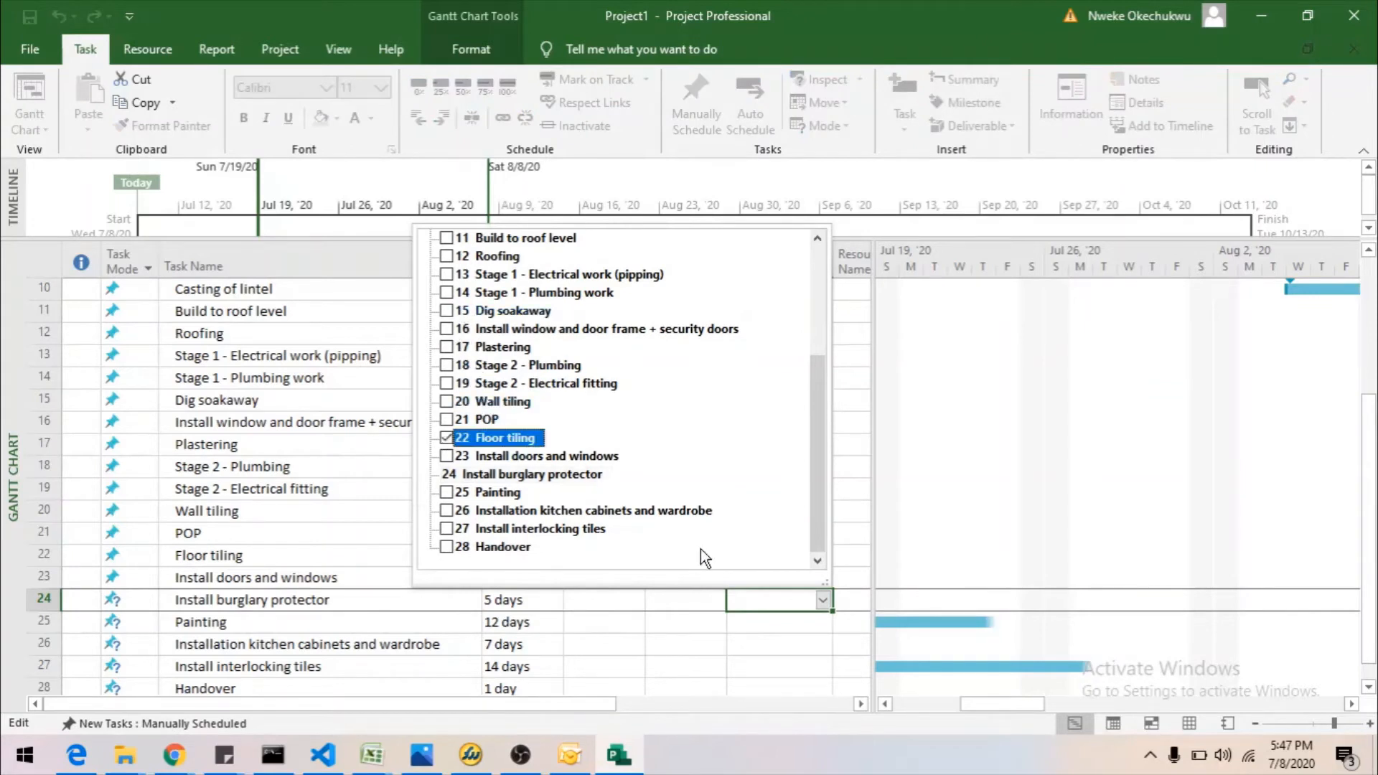
pyautogui.click(782, 627)
# Make Floor tiling the predecessor of Painting.
pyautogui.click(774, 623)
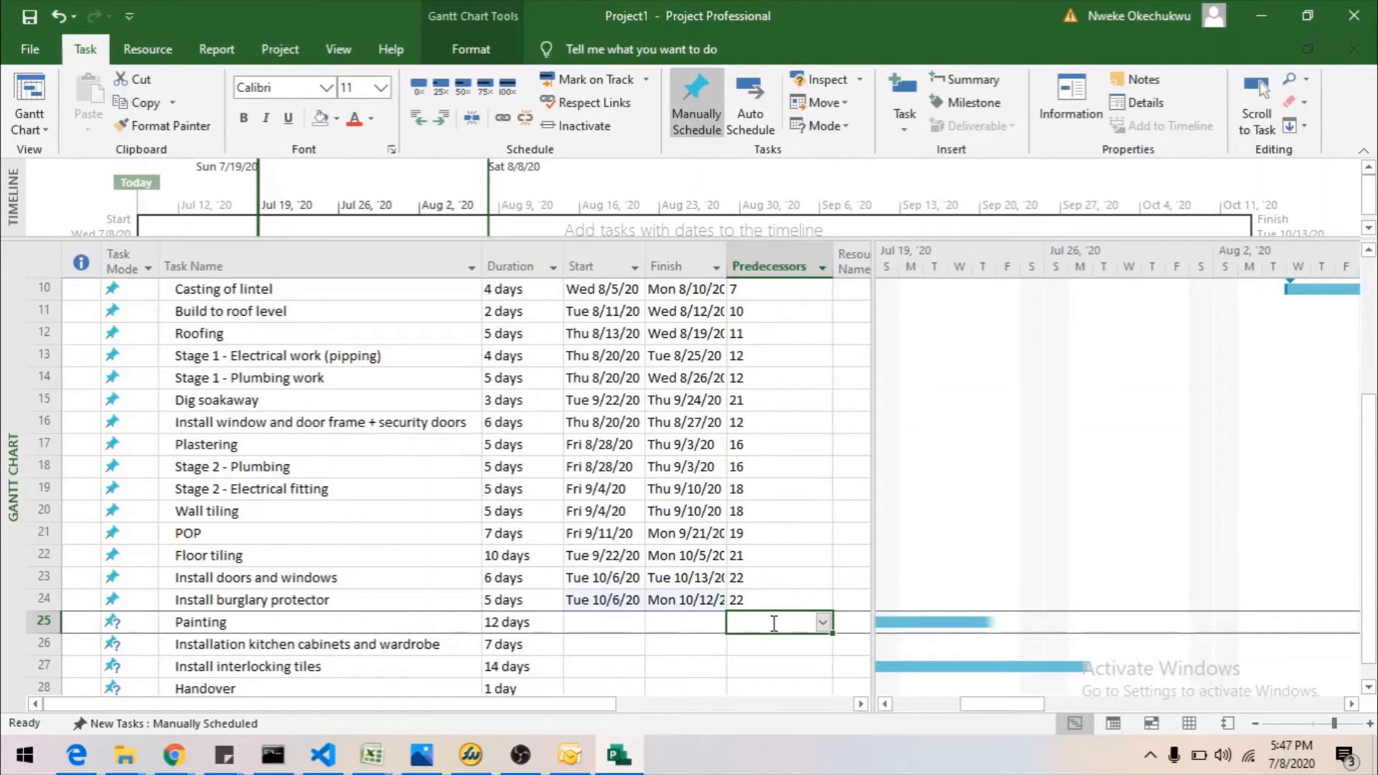
pyautogui.click(823, 625)
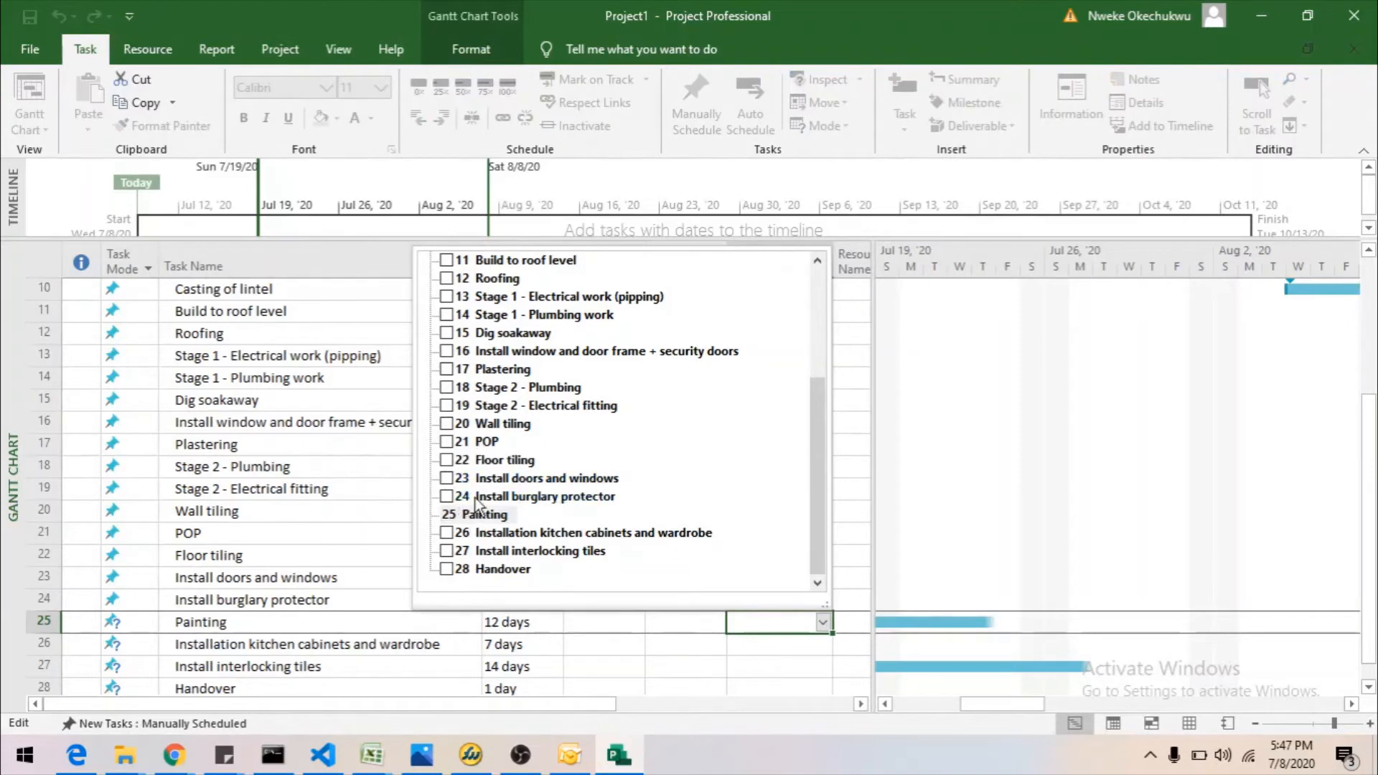
pyautogui.click(446, 460)
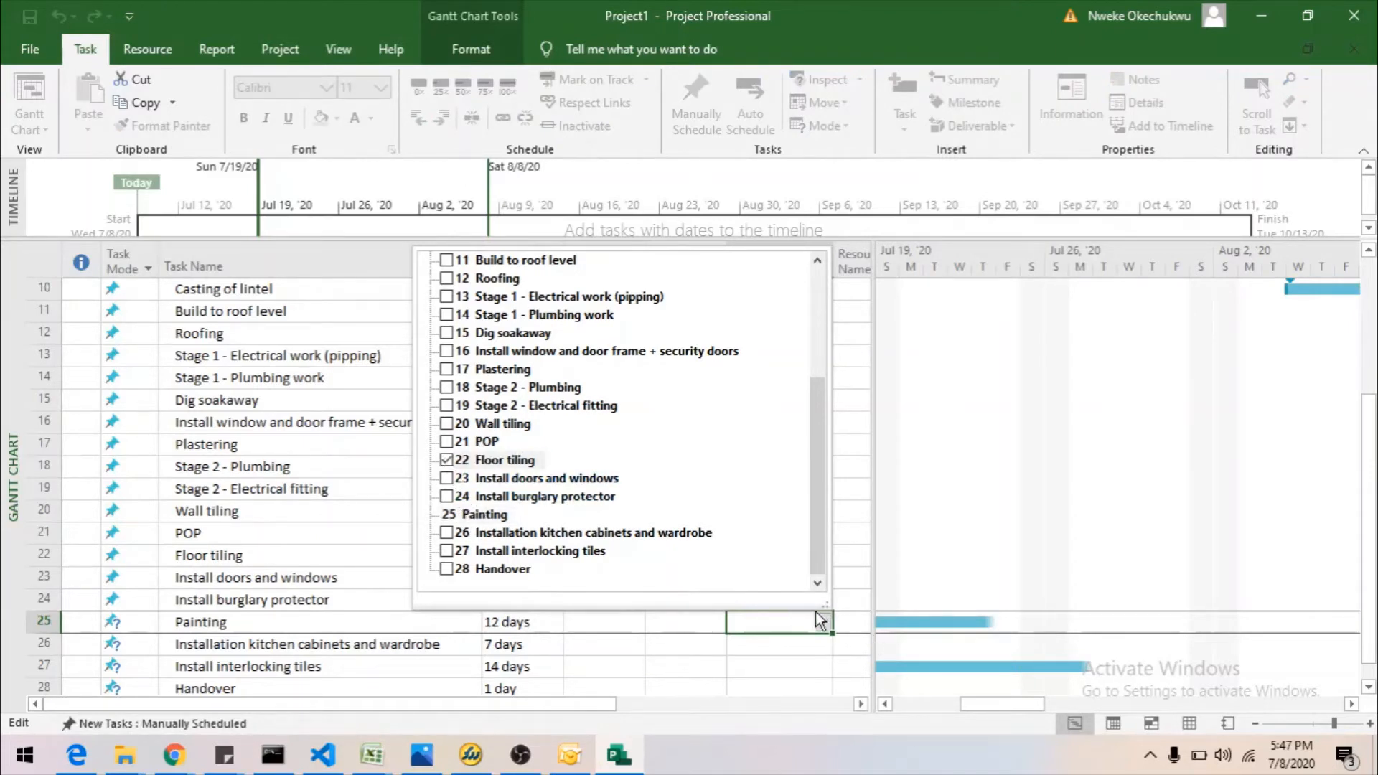
pyautogui.click(763, 654)
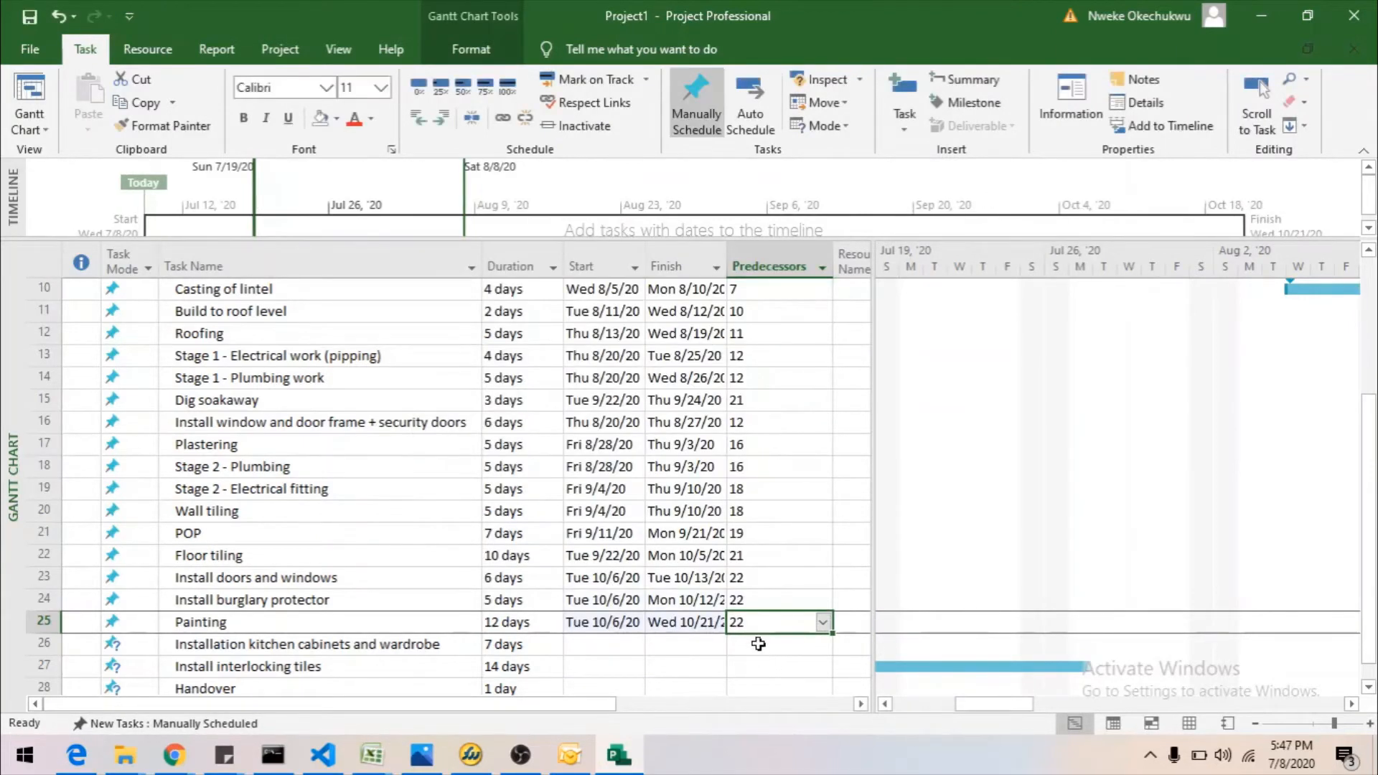
# Make Install burglary protector the predecessor of Installation kitchen cabinets and wardrobe.
pyautogui.click(758, 644)
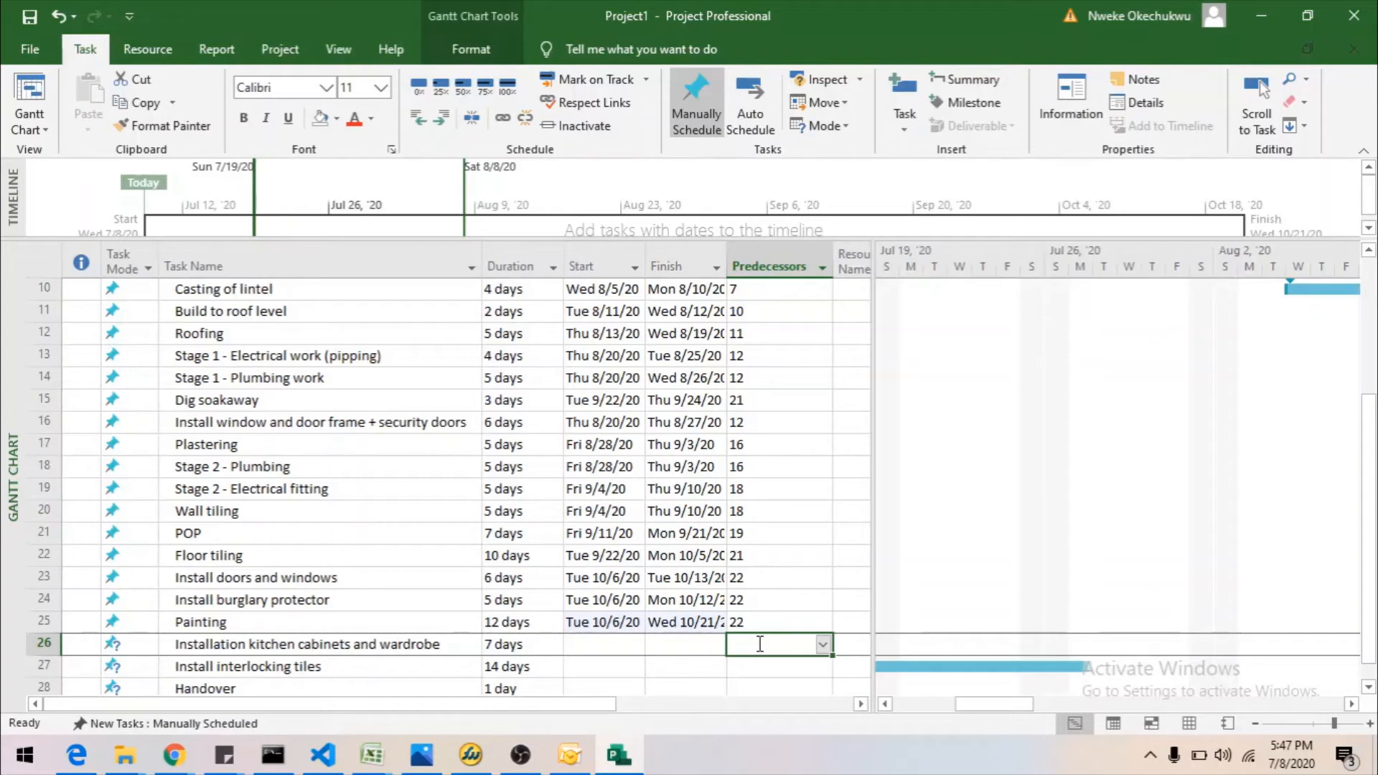
pyautogui.click(823, 644)
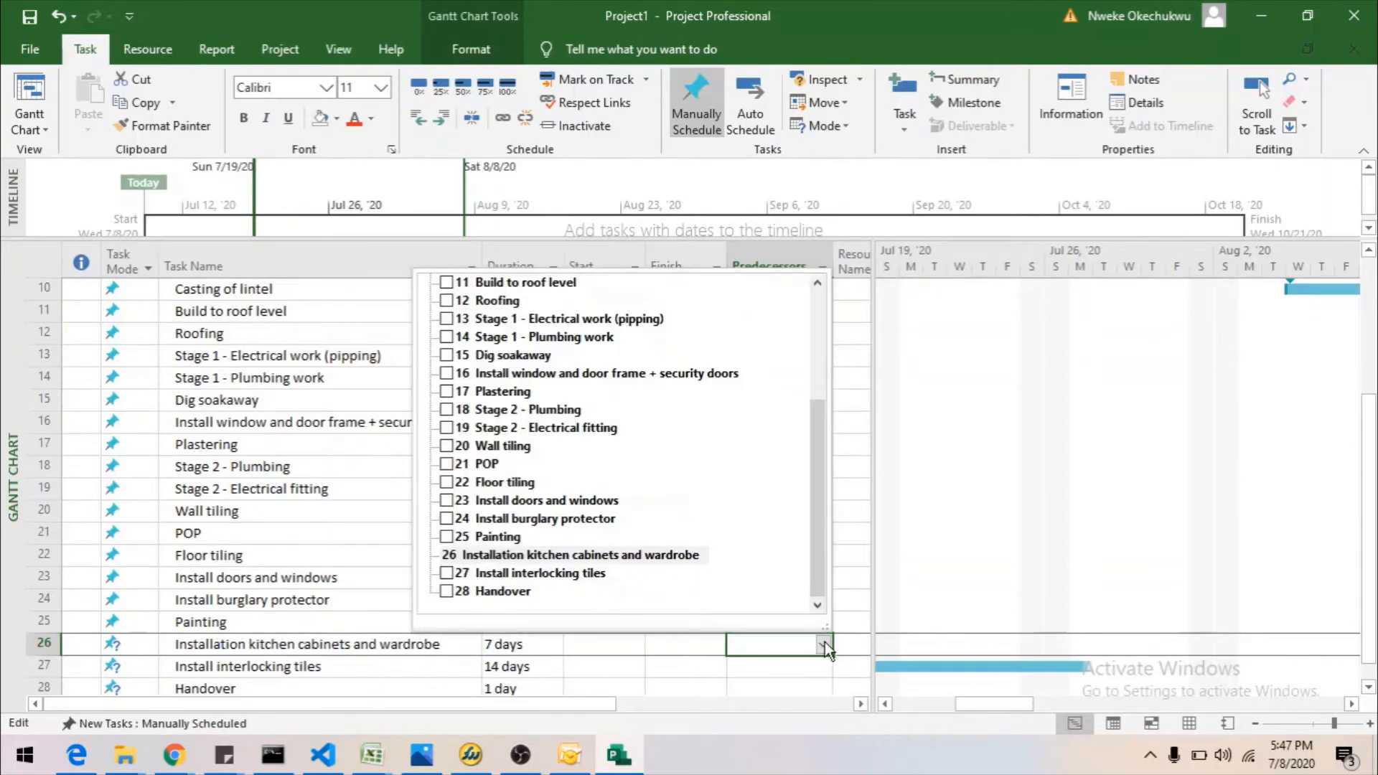
pyautogui.click(546, 518)
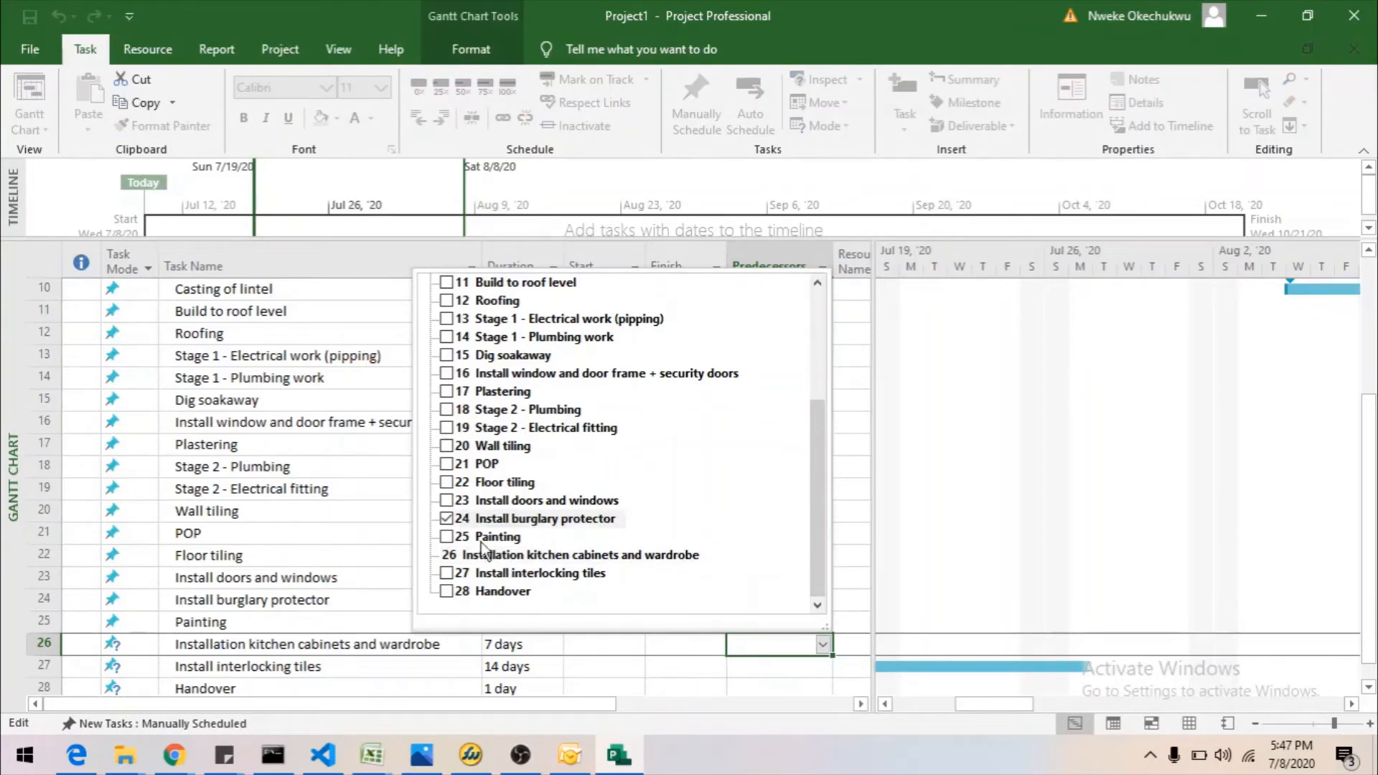
pyautogui.click(801, 655)
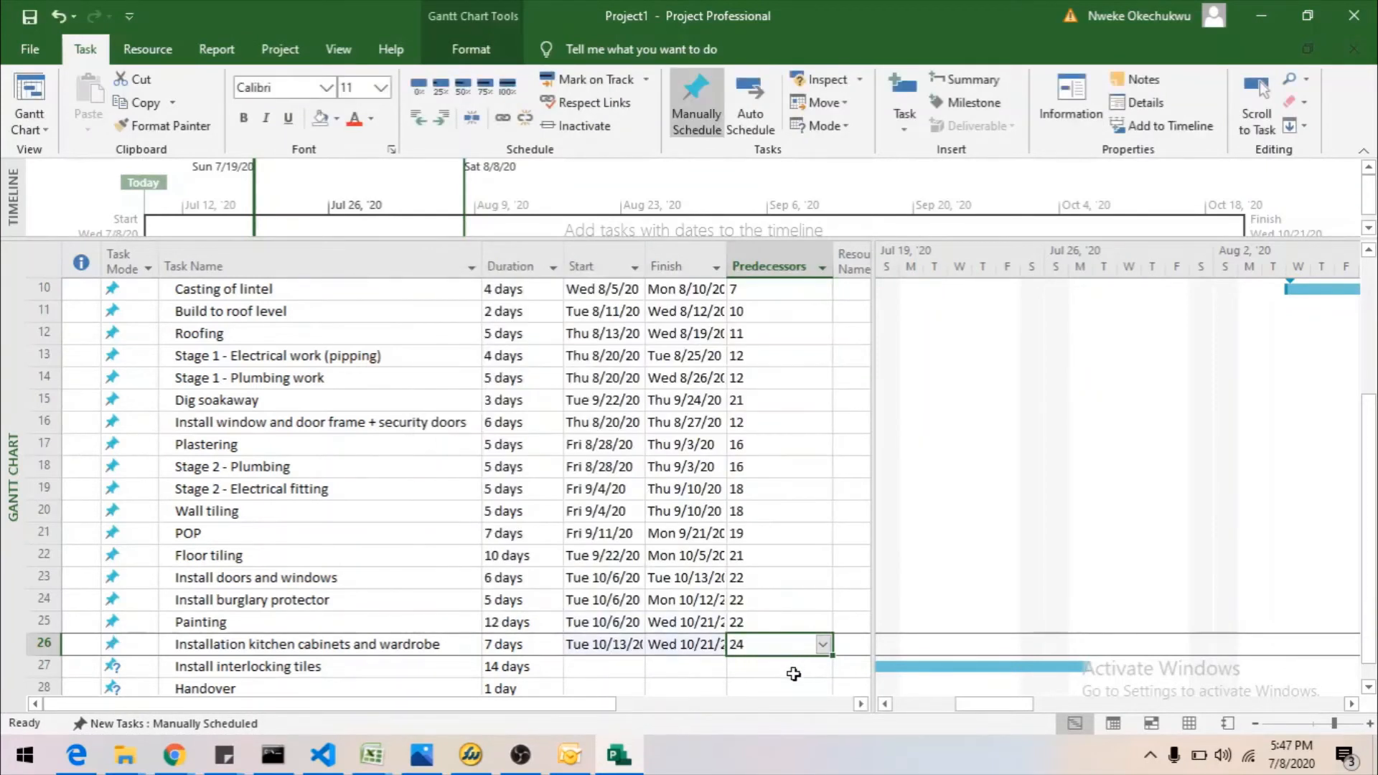
# Make Floor tiling the predecessor of Install interlocking tiles.
pyautogui.click(786, 667)
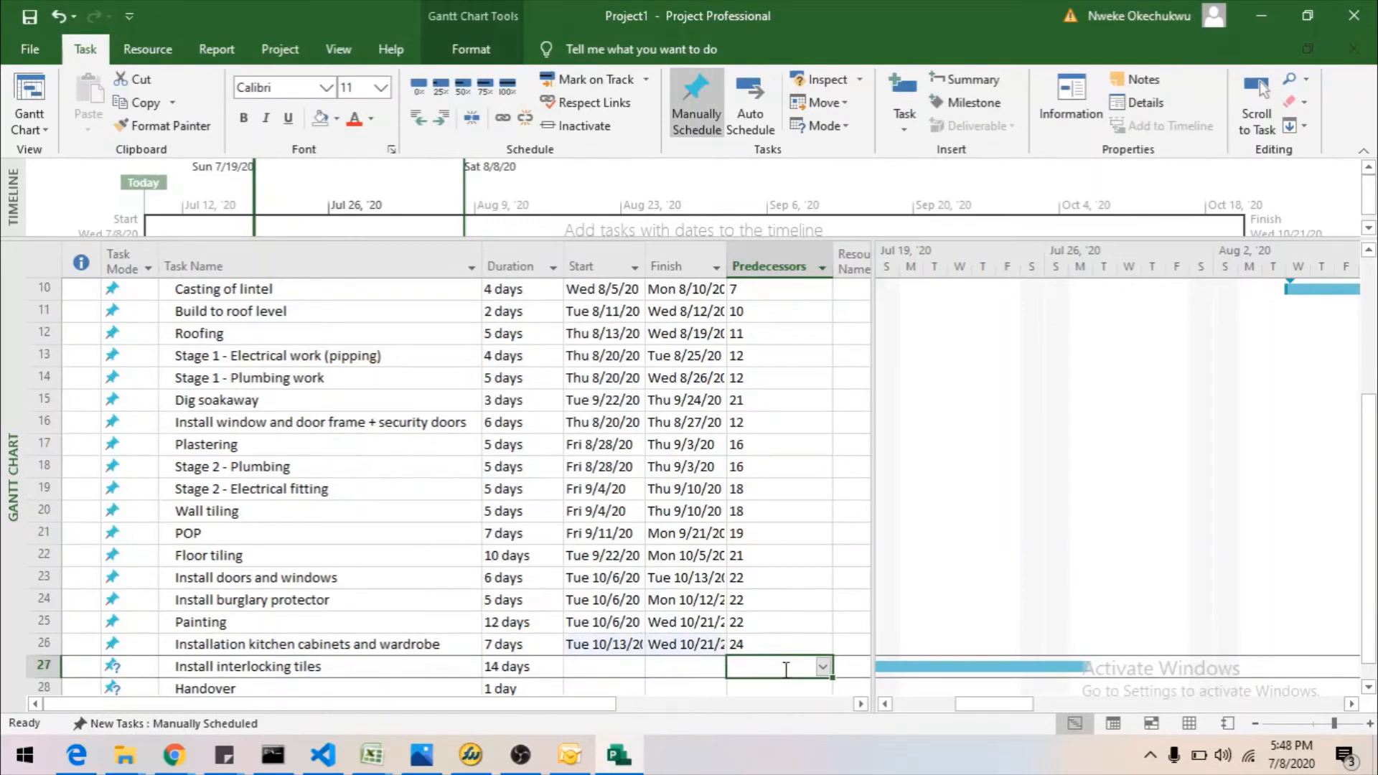
pyautogui.click(825, 666)
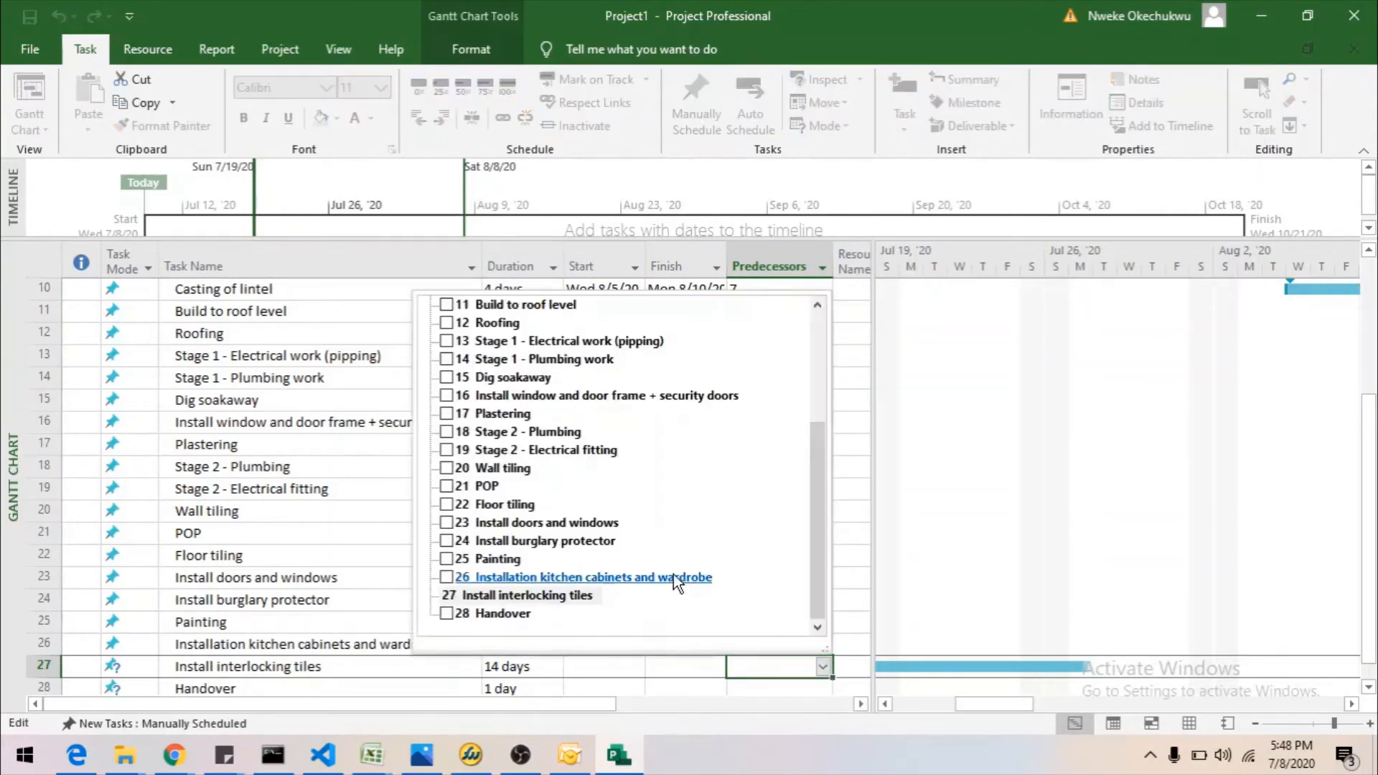
pyautogui.click(442, 505)
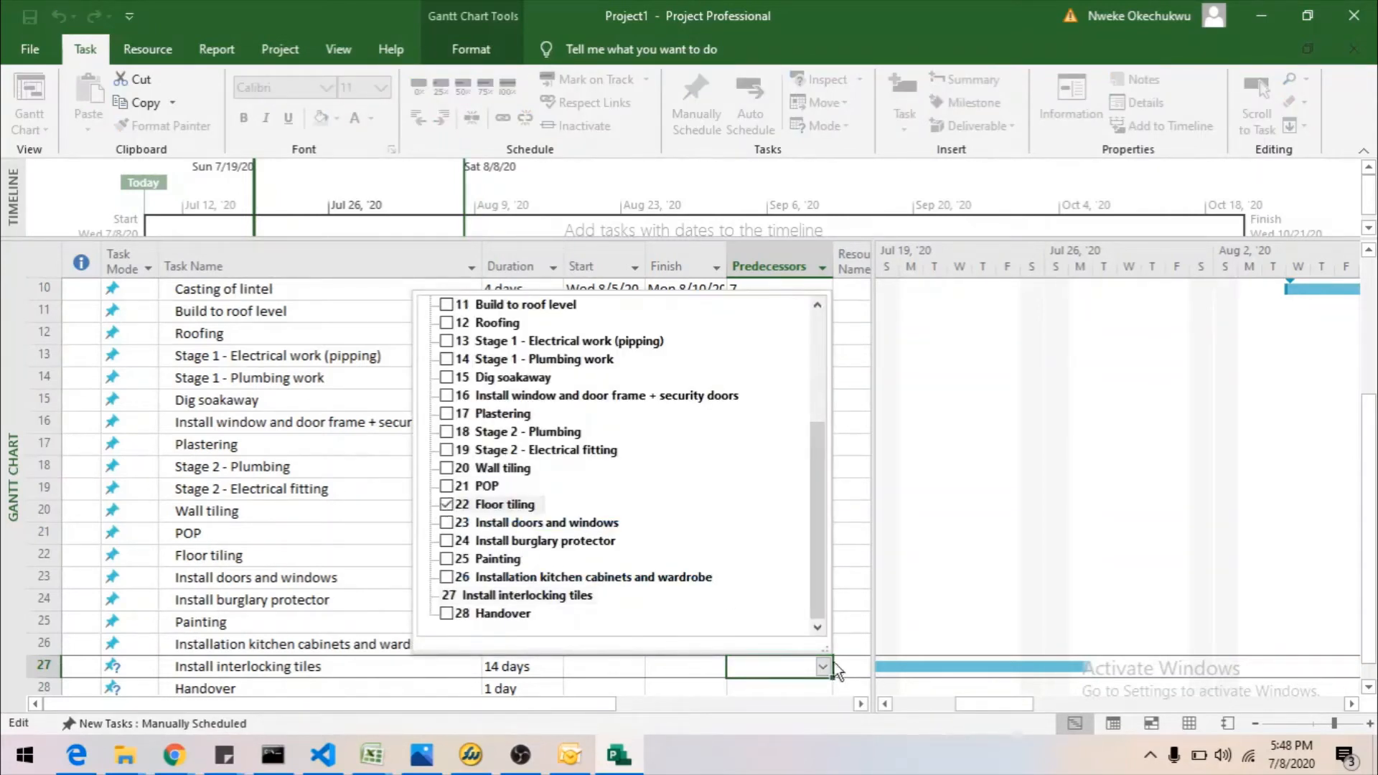
pyautogui.click(734, 692)
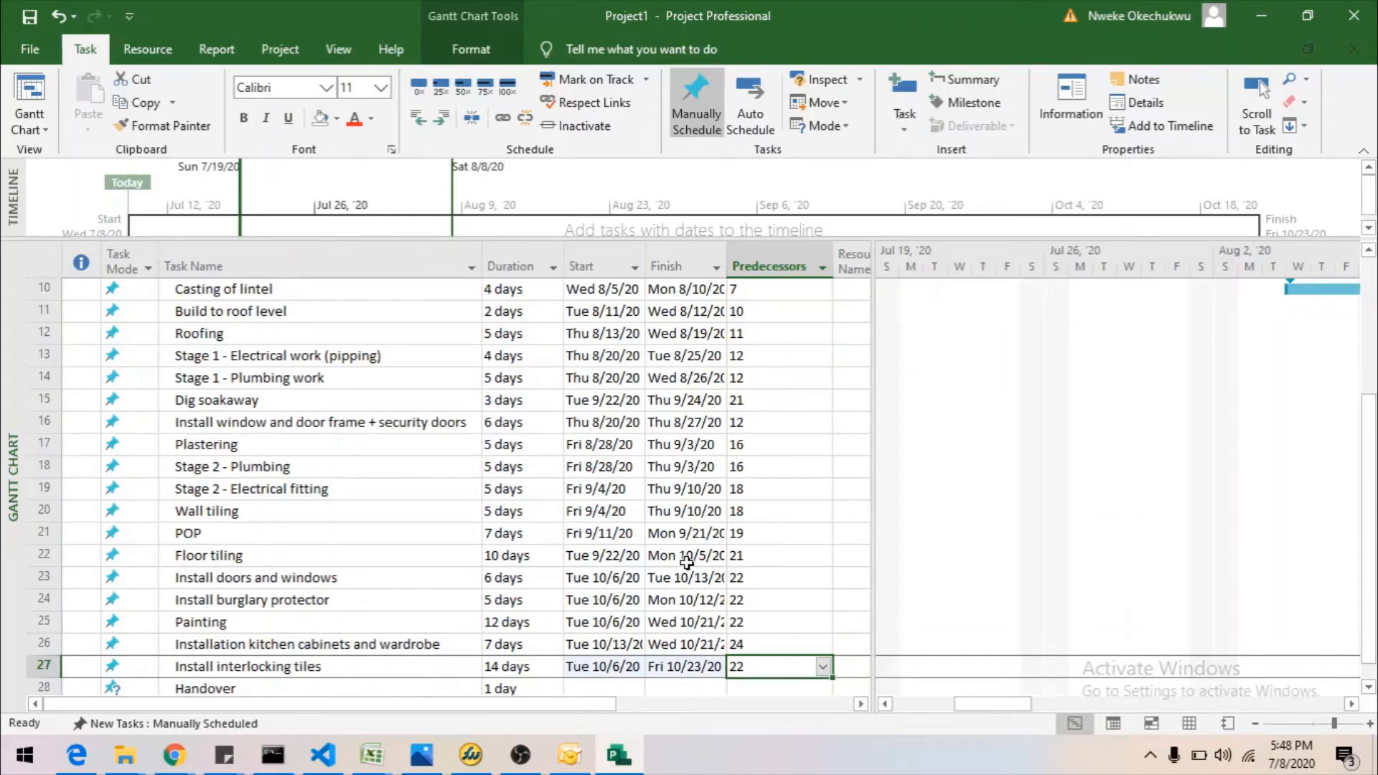
# Make Install interlocking tiles the predecessor of Handover, the last task in the list.
pyautogui.scroll(-1, 688, 562)
pyautogui.scroll(-1, 688, 562)
pyautogui.click(821, 556)
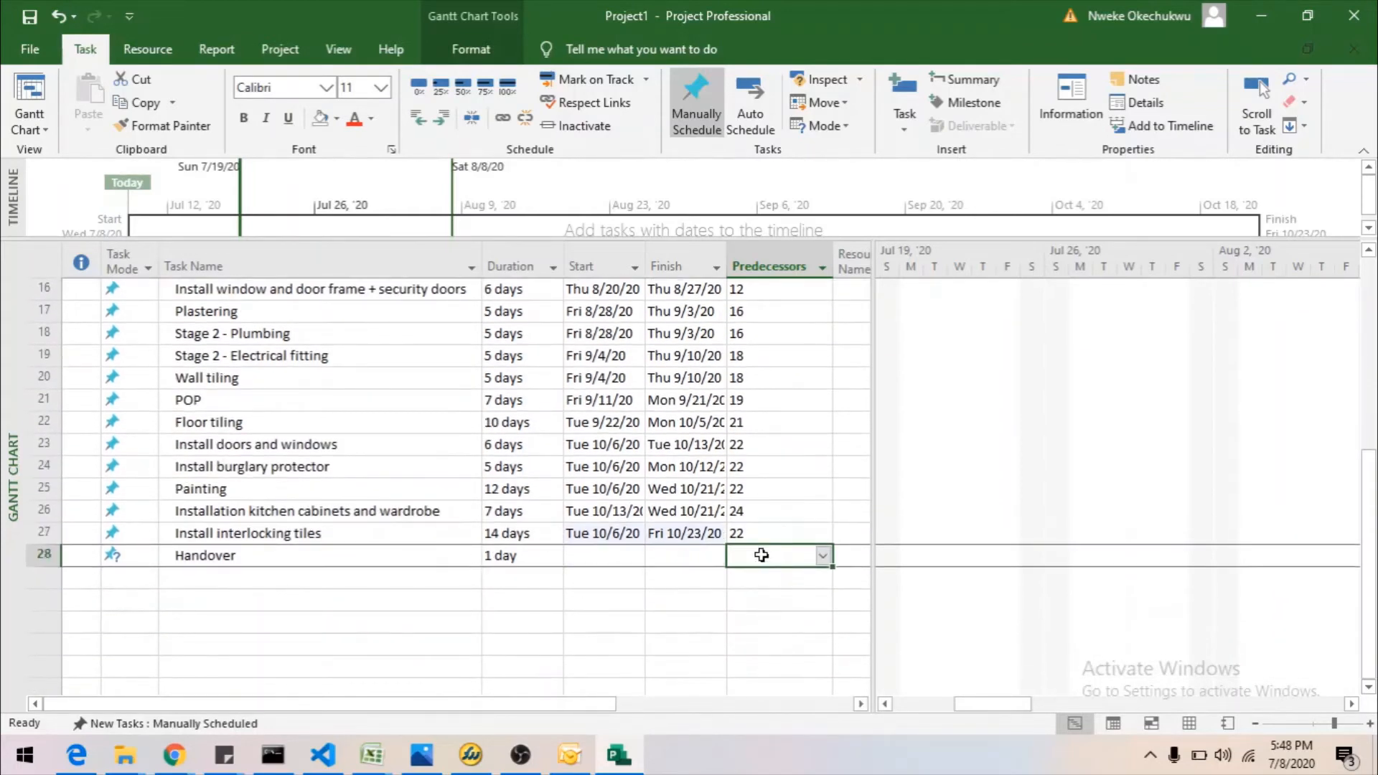
pyautogui.click(824, 555)
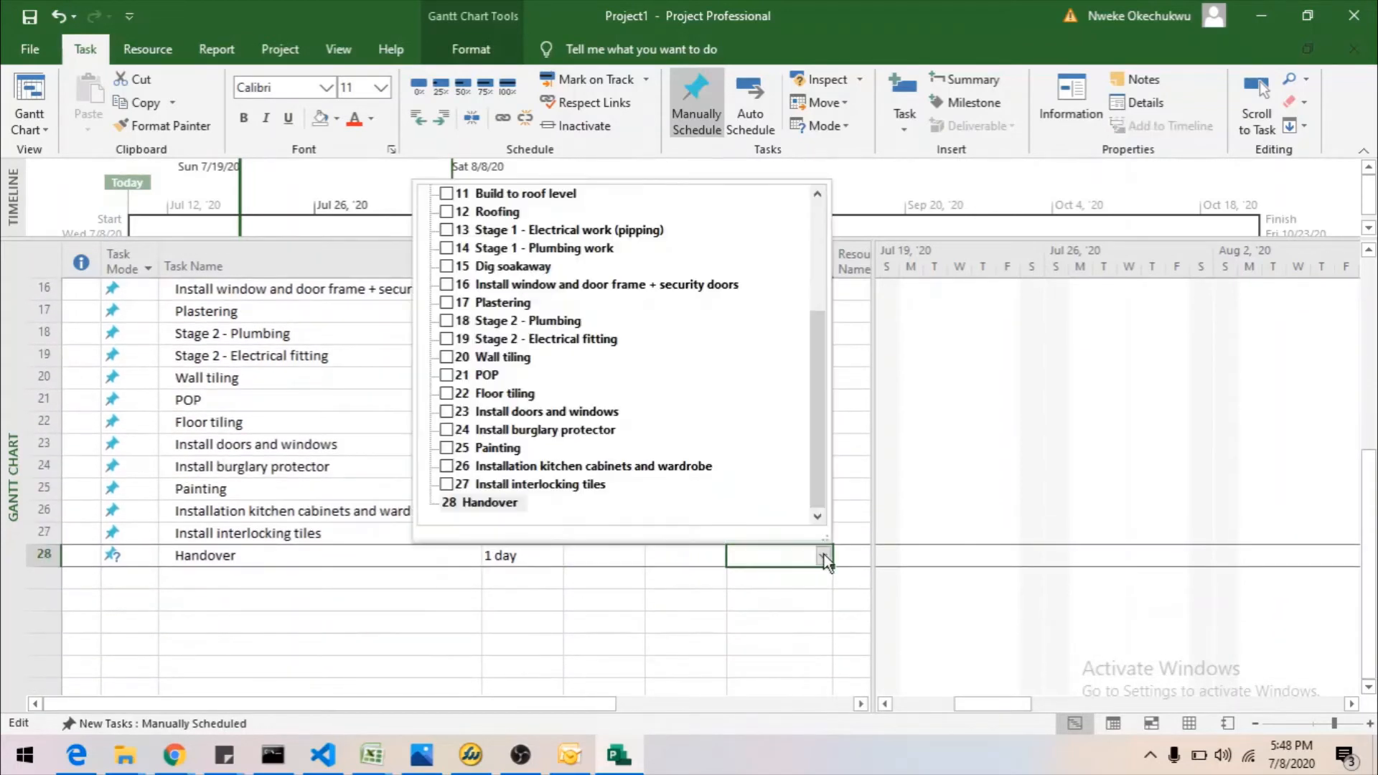
pyautogui.click(446, 490)
pyautogui.click(759, 615)
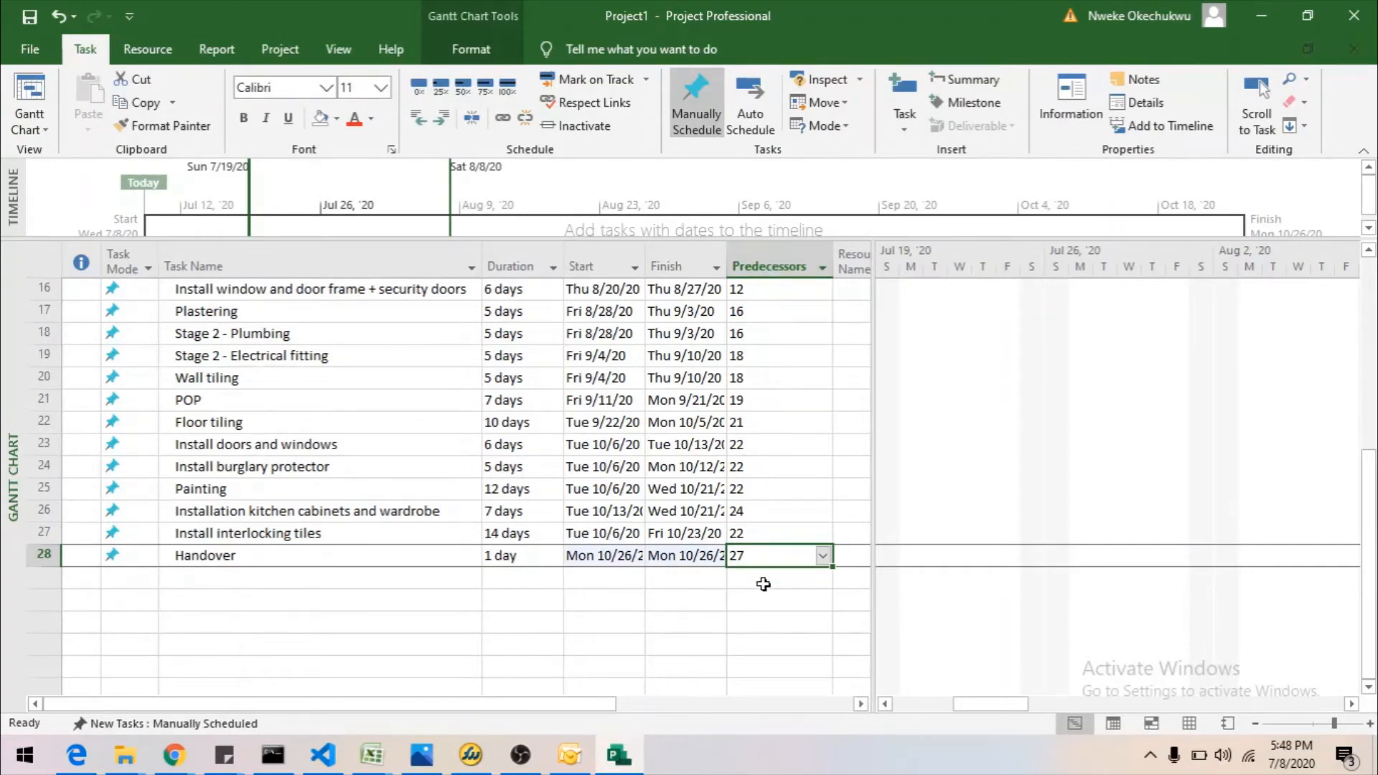
# Review the linked Gantt bars from the first foundation task through the lintel work to the tasks after Roofing.
pyautogui.scroll(1, 776, 550)
pyautogui.scroll(5, 768, 534)
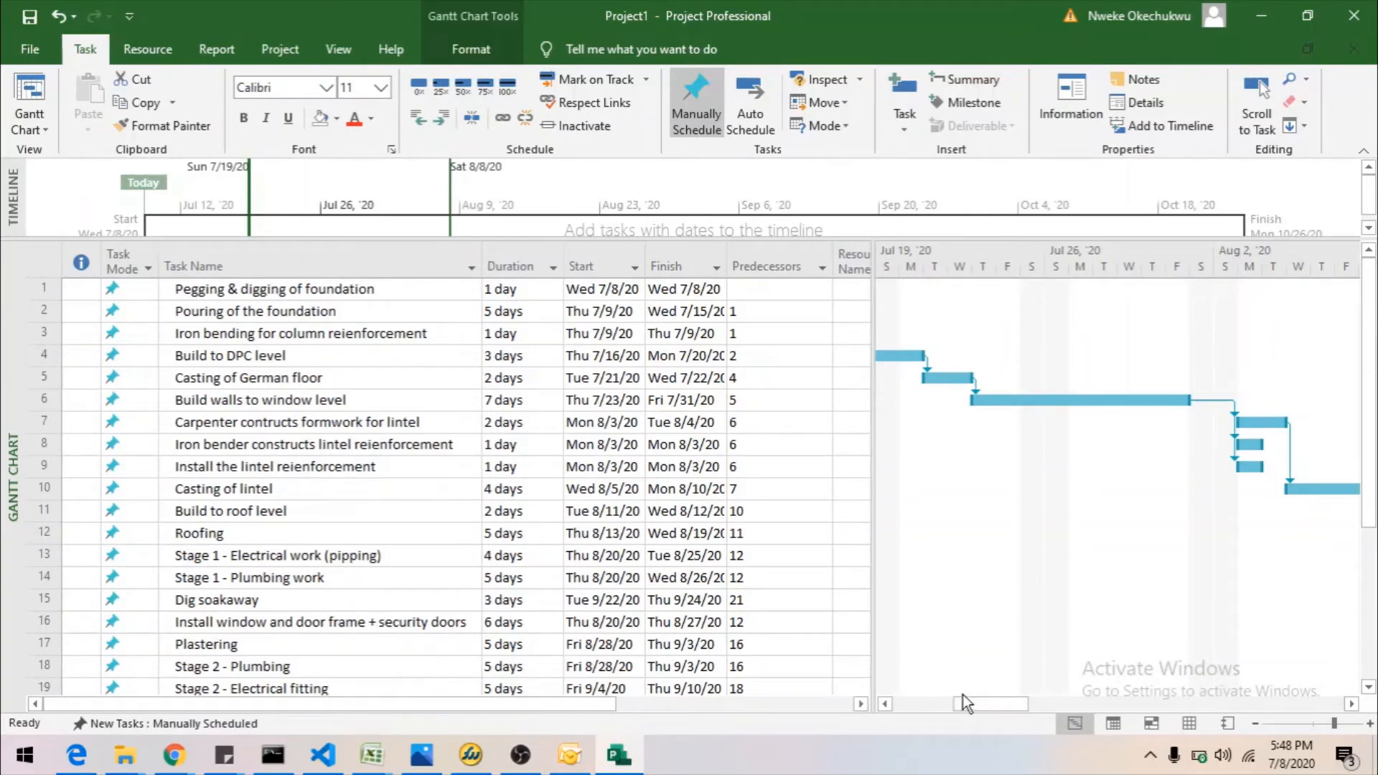
pyautogui.moveTo(998, 704); pyautogui.dragTo(880, 688)
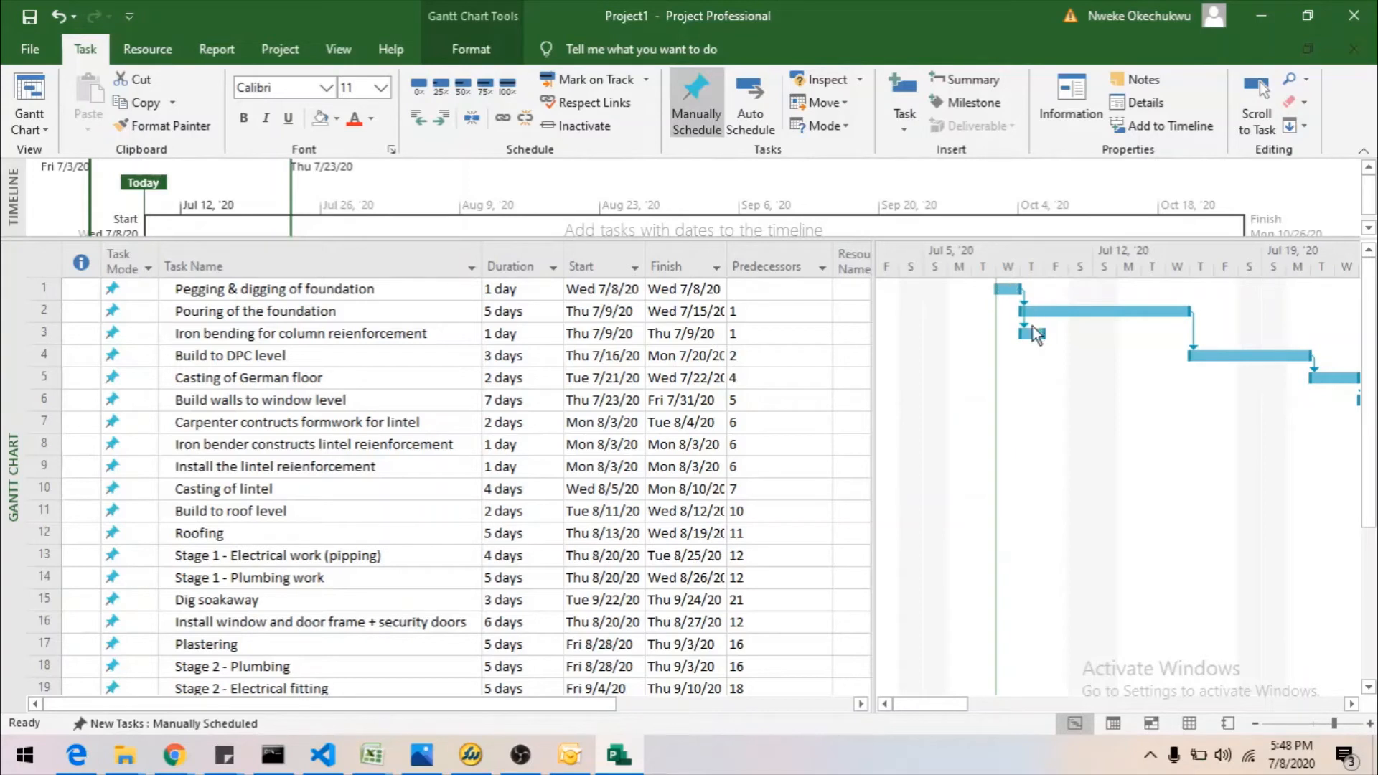
pyautogui.moveTo(918, 703); pyautogui.dragTo(996, 702)
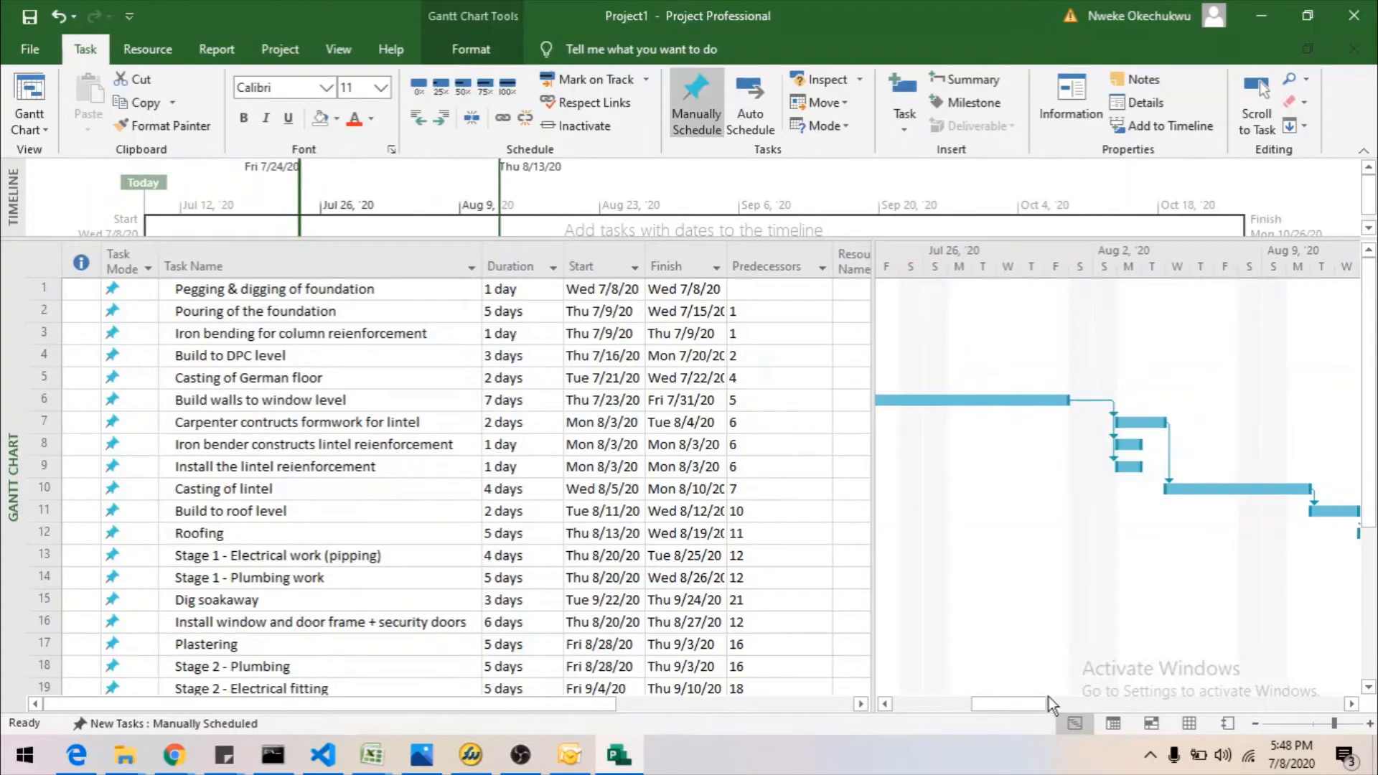
pyautogui.moveTo(1027, 701); pyautogui.dragTo(1118, 703)
pyautogui.scroll(-1, 1127, 608)
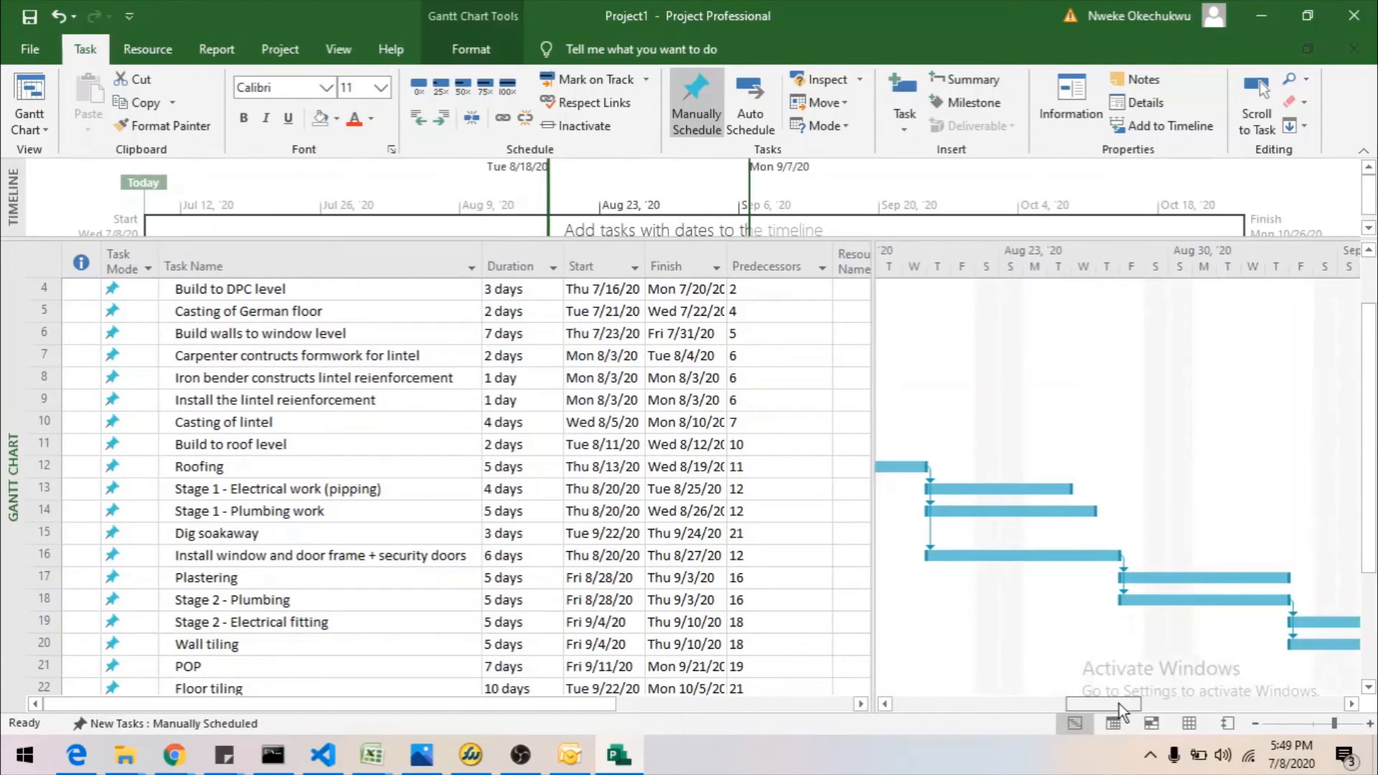
# Review the linked Gantt bars from Stage 1 - Electrical work (pipping) through window and door frame installation and Plastering to Wall tiling.
pyautogui.click(951, 488)
pyautogui.click(962, 511)
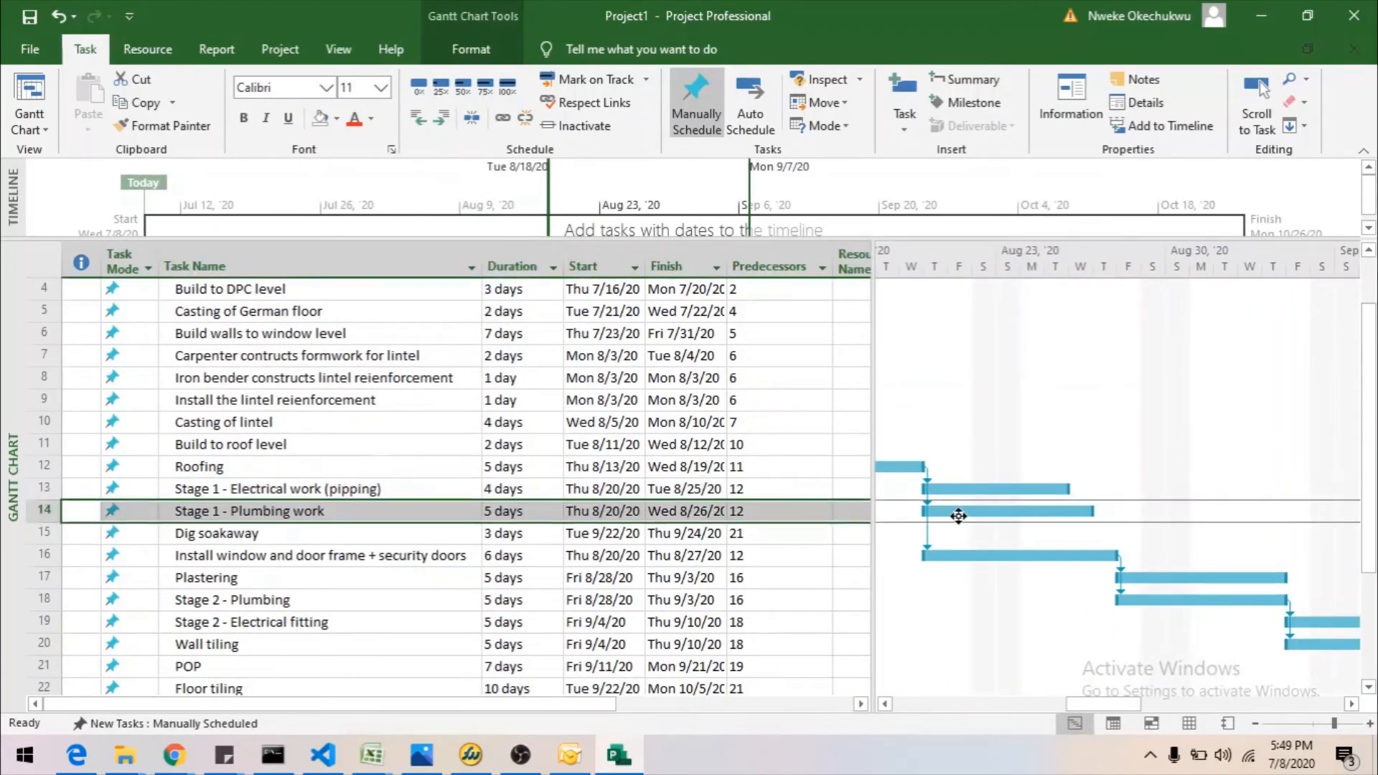
pyautogui.click(955, 488)
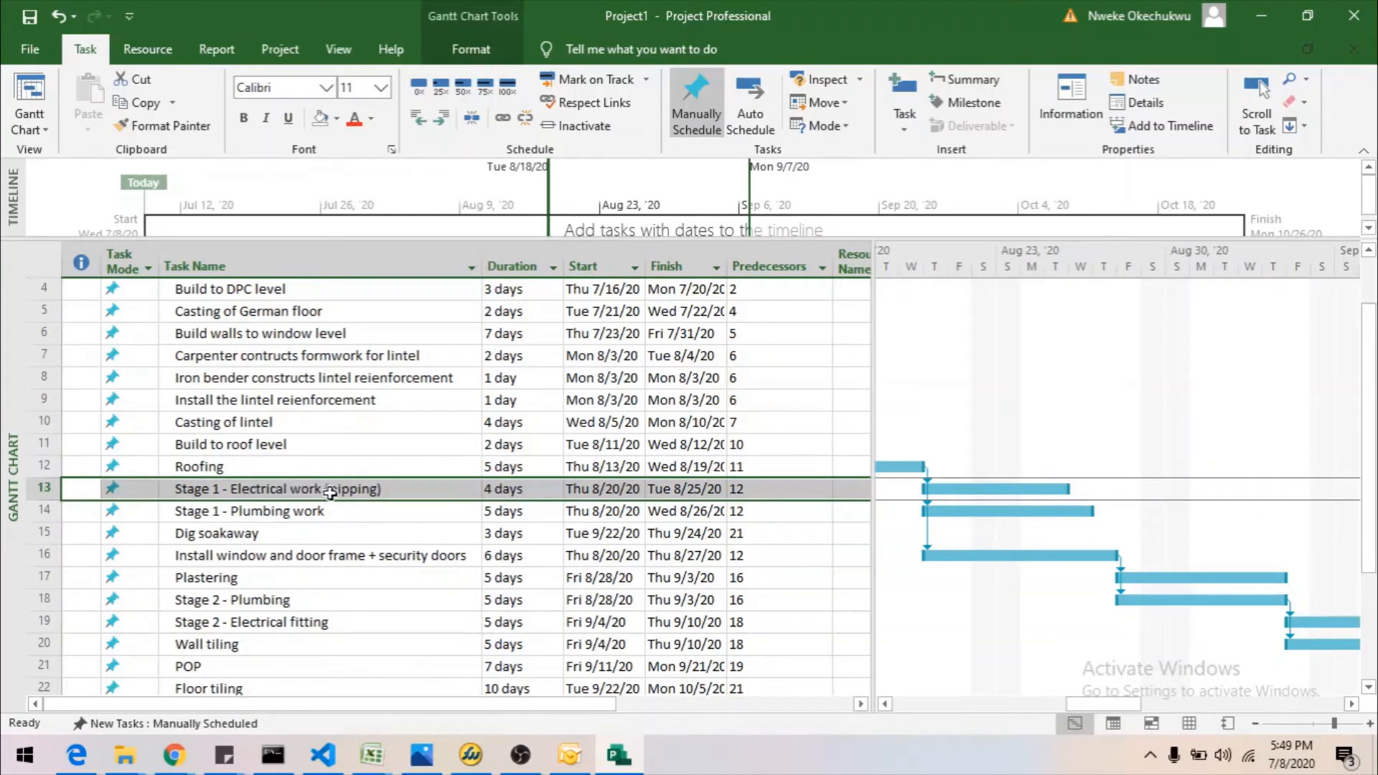
pyautogui.click(992, 510)
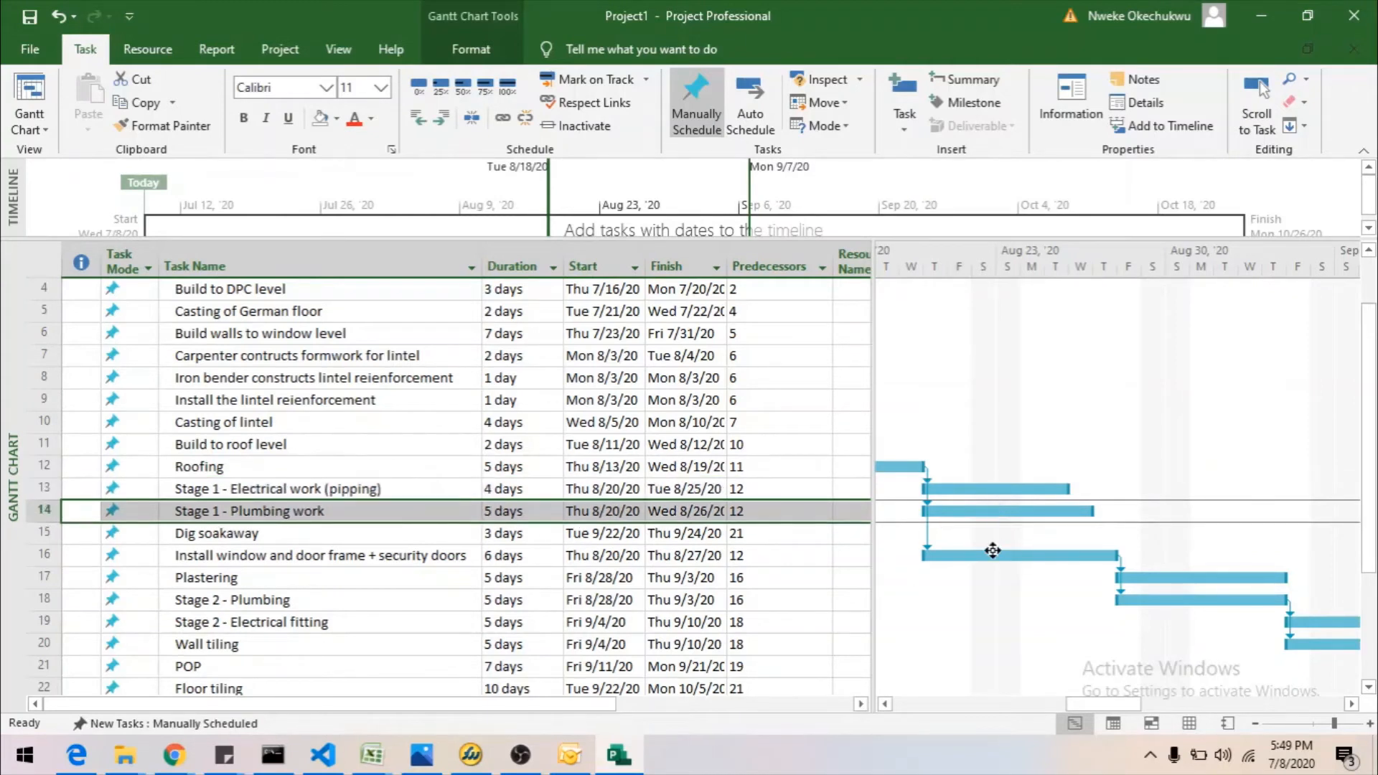
pyautogui.click(993, 556)
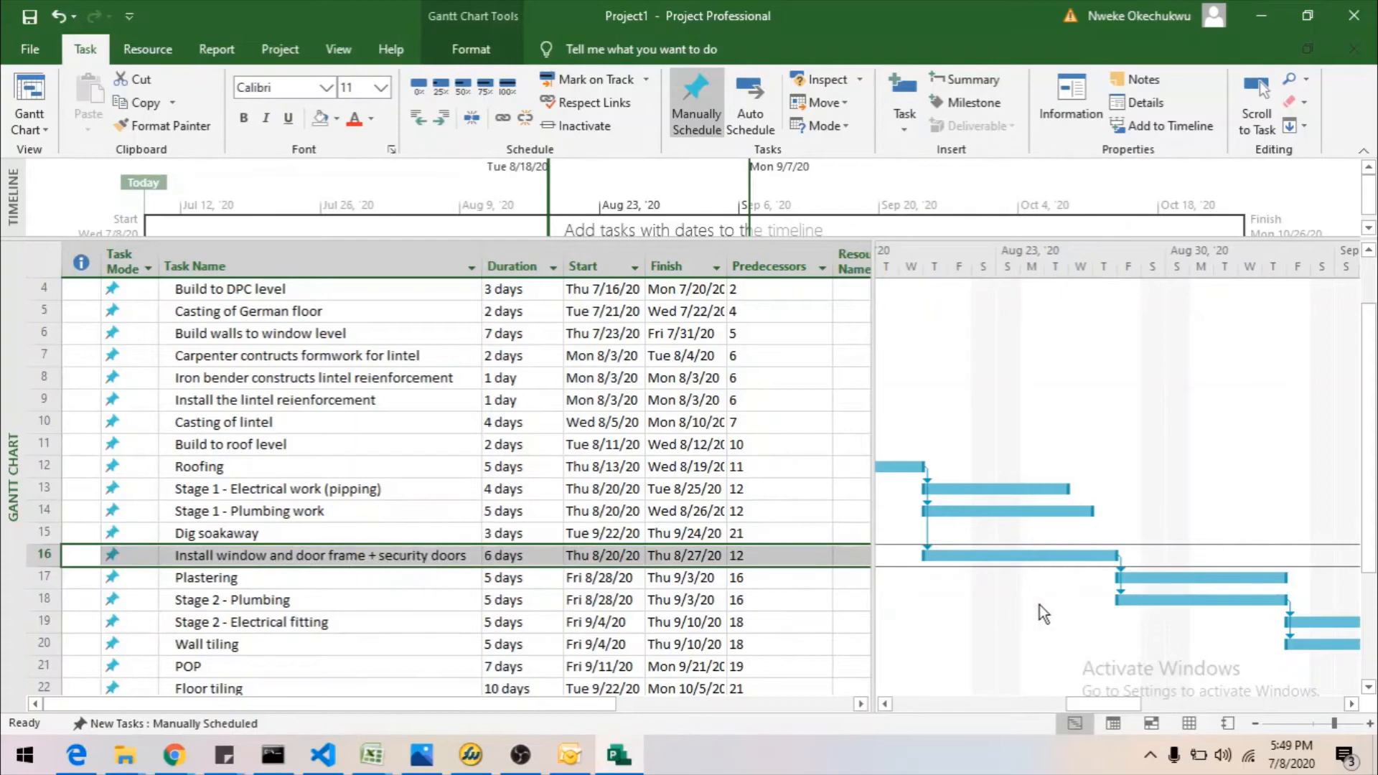
pyautogui.scroll(-1, 1112, 675)
pyautogui.moveTo(1100, 700)
pyautogui.mouseDown()
pyautogui.moveTo(1147, 691)
pyautogui.moveTo(1121, 689)
pyautogui.mouseUp()
pyautogui.click(1027, 509)
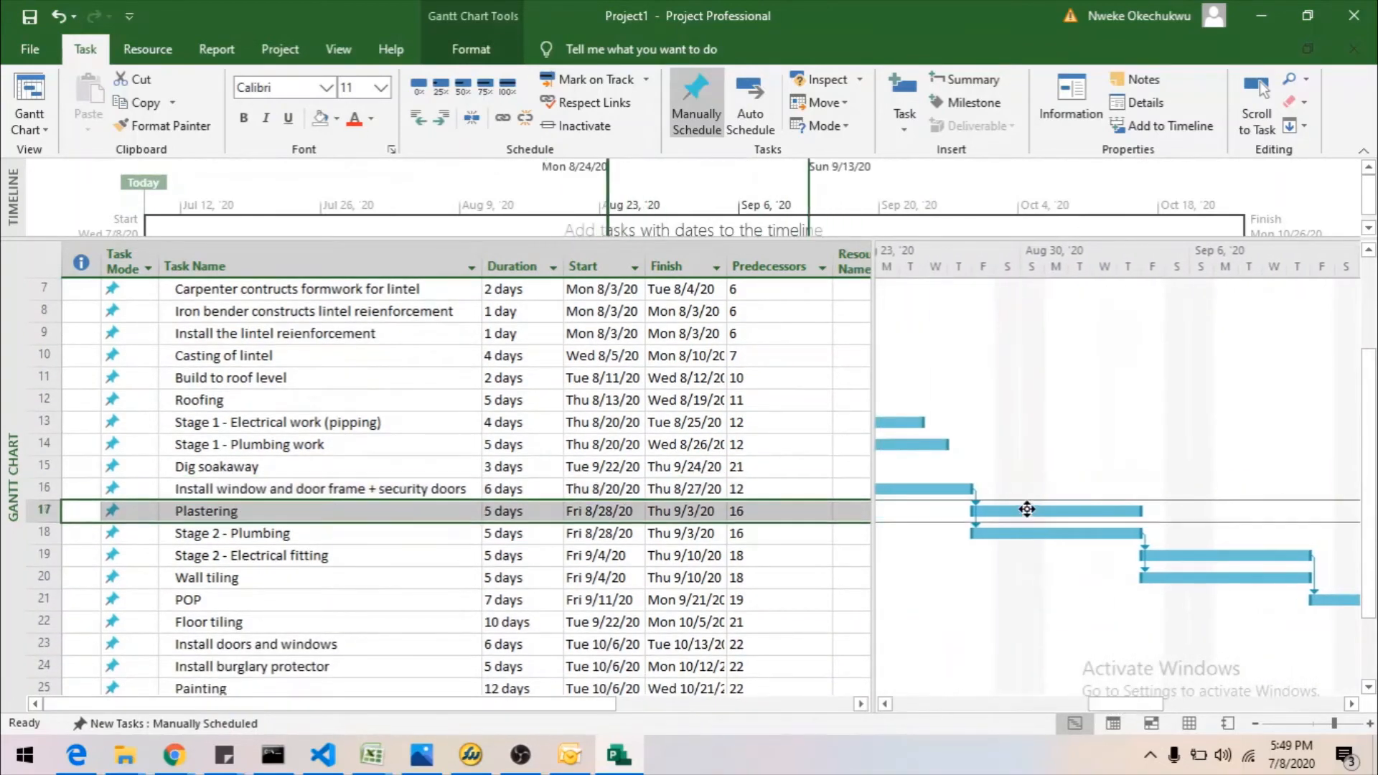
pyautogui.click(1026, 534)
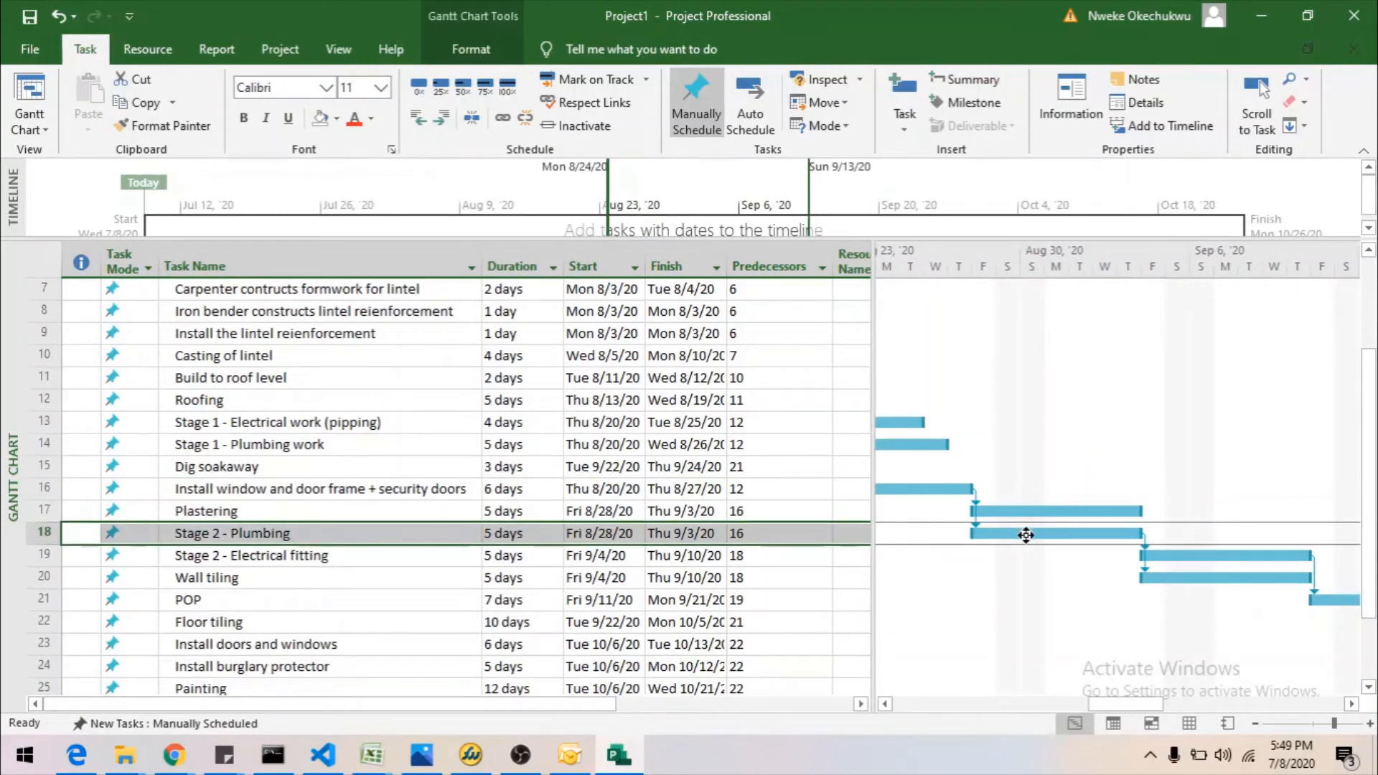
pyautogui.moveTo(1025, 535)
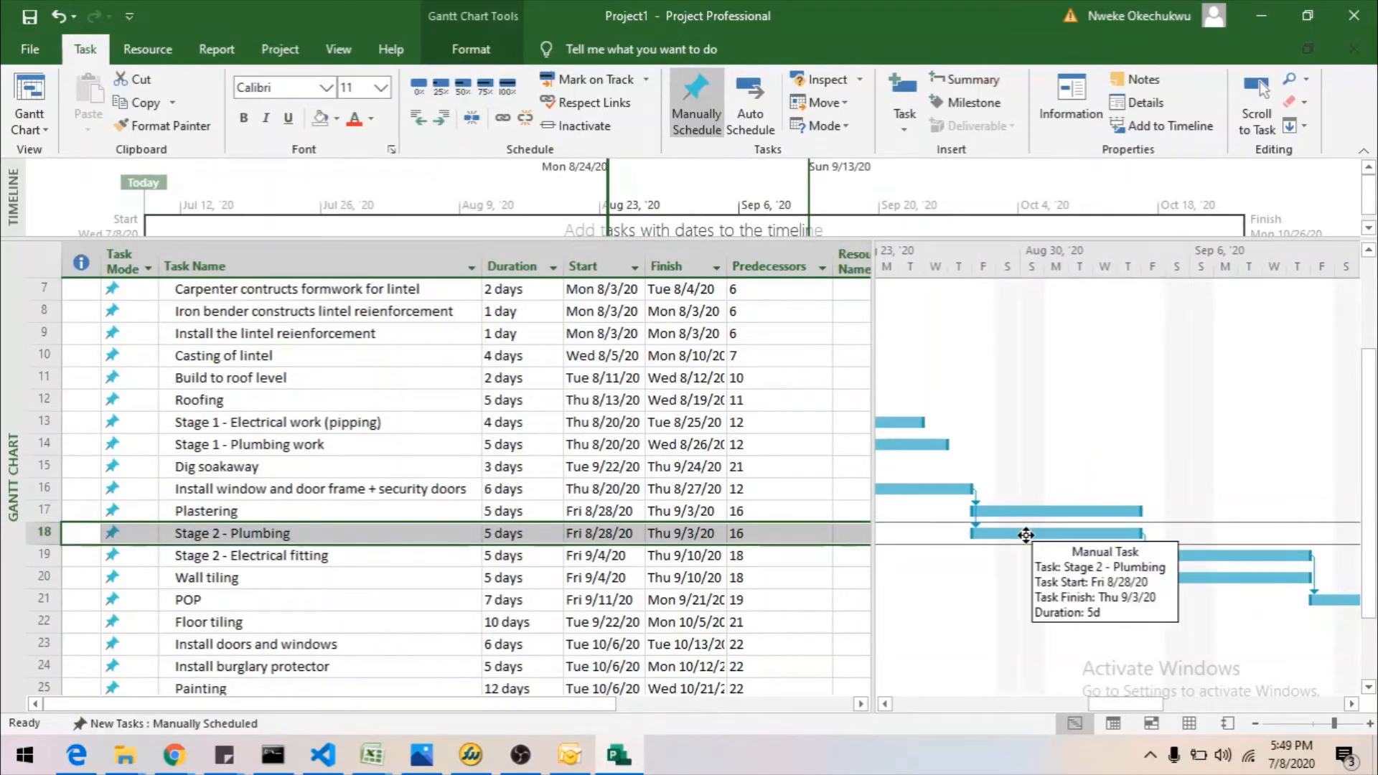
pyautogui.click(1223, 554)
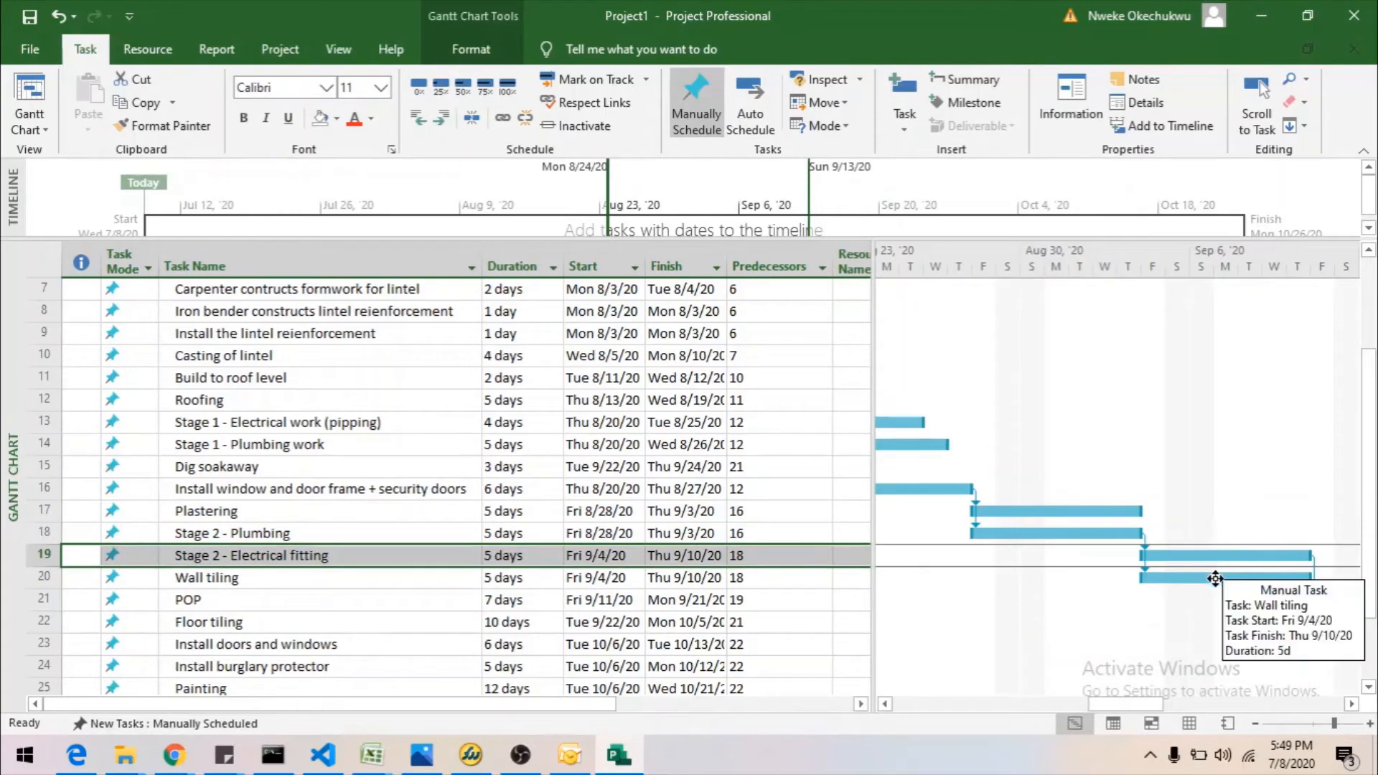
pyautogui.click(1214, 578)
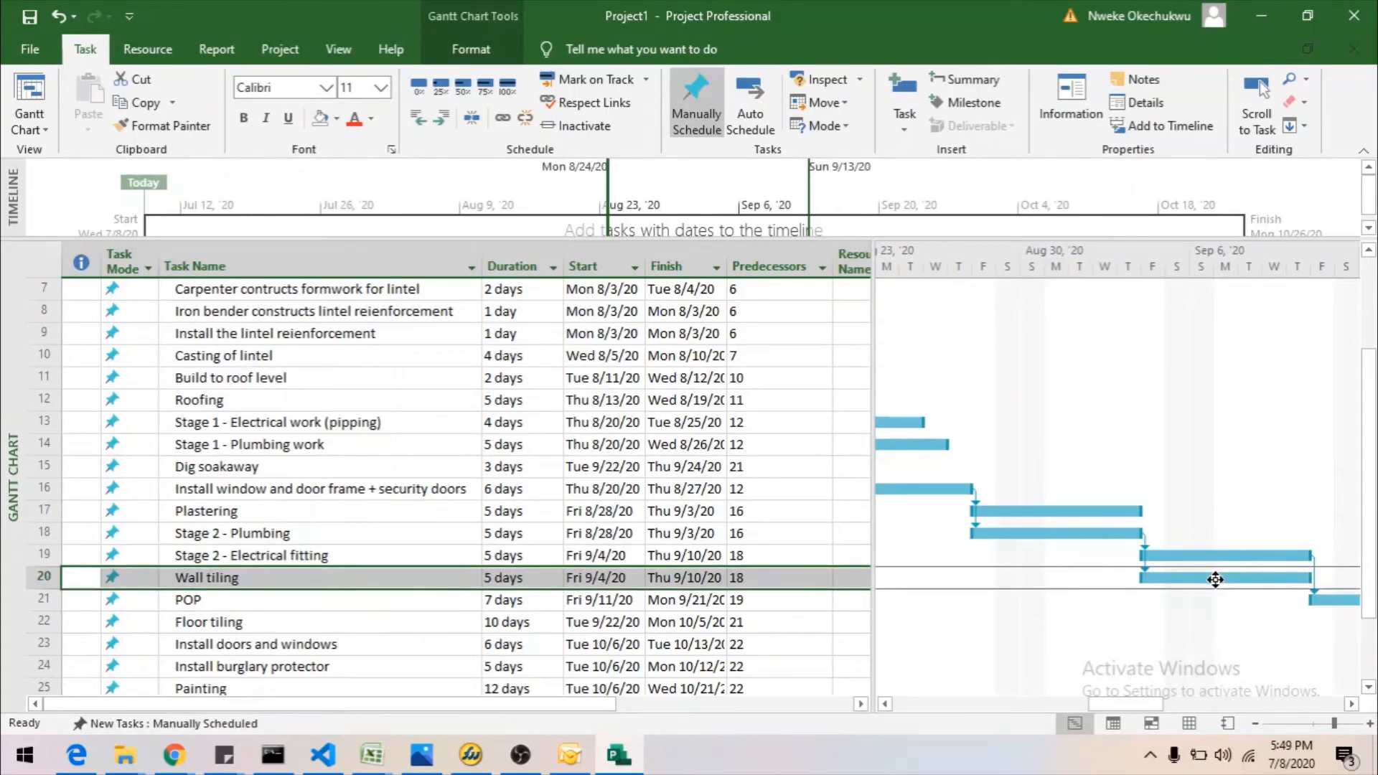
# Examine the Gantt links between Stage 2 - Electrical fitting, Wall tiling, POP and Dig soakaway.
pyautogui.moveTo(1141, 704); pyautogui.dragTo(1171, 690)
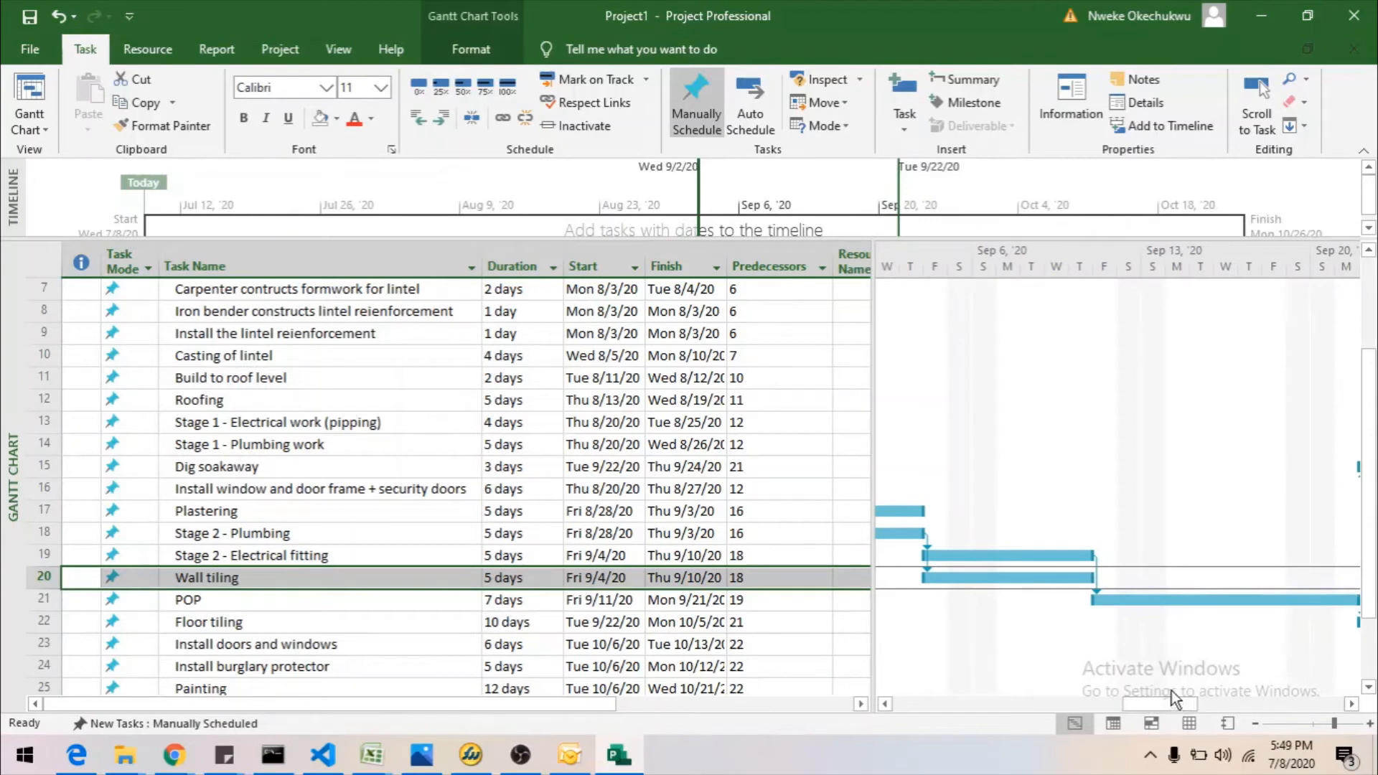
pyautogui.click(981, 563)
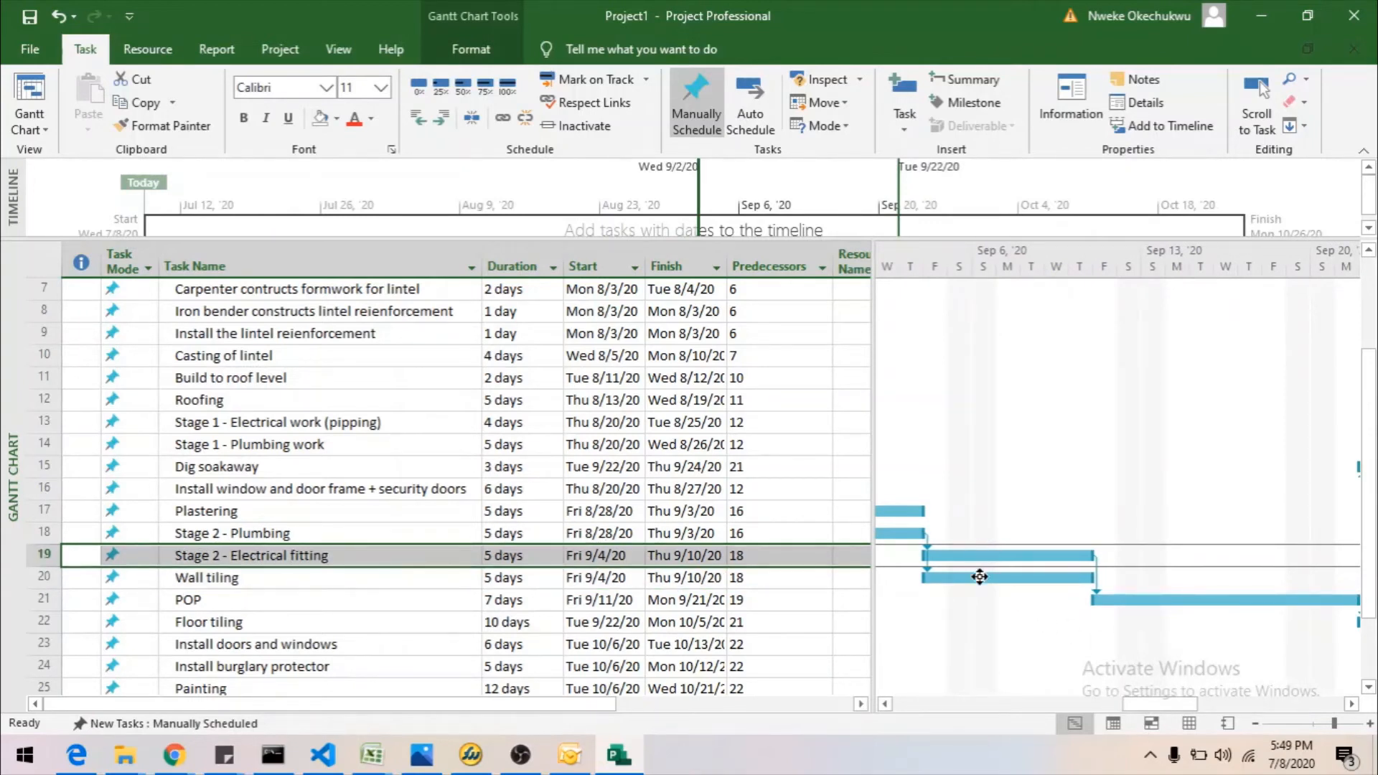
pyautogui.keyDown('shift'); pyautogui.click(980, 577); pyautogui.keyUp('shift')
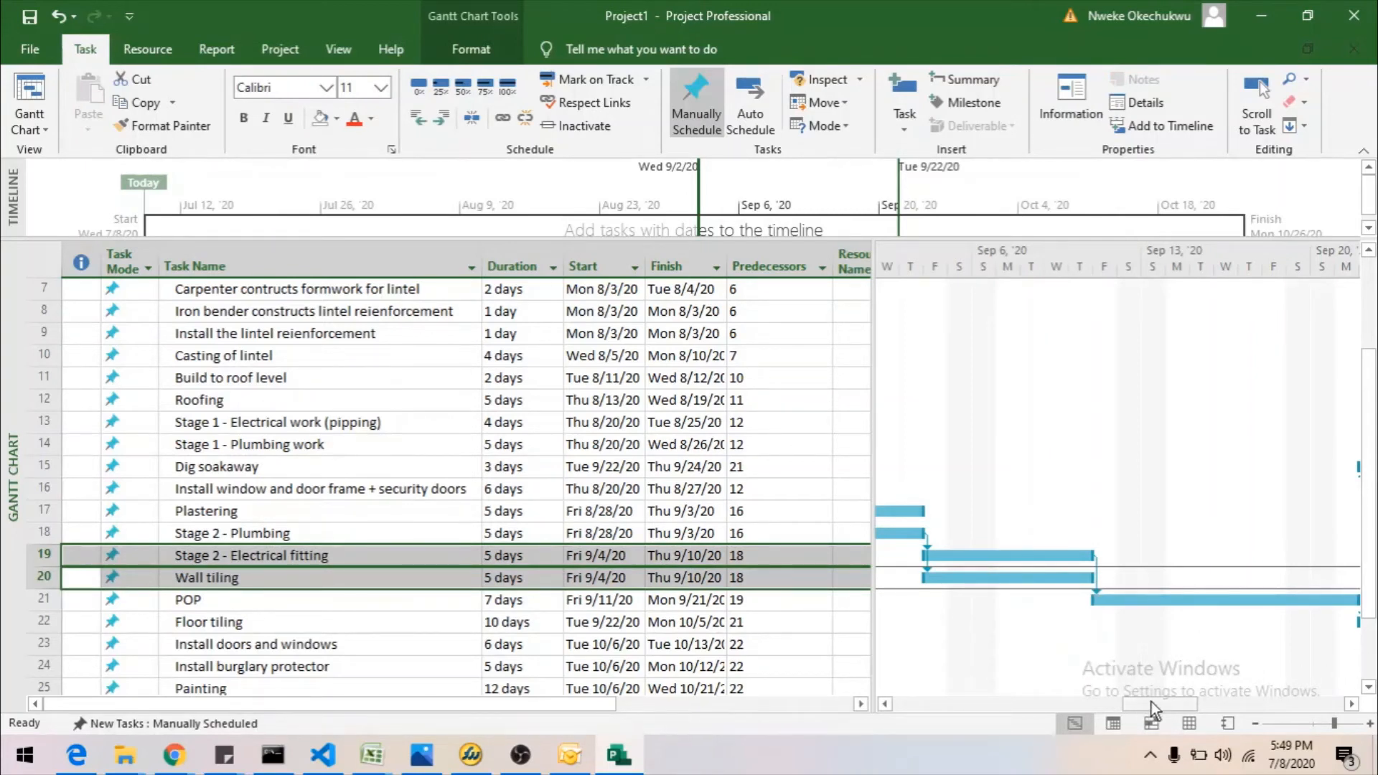
pyautogui.moveTo(1150, 703); pyautogui.dragTo(1164, 702)
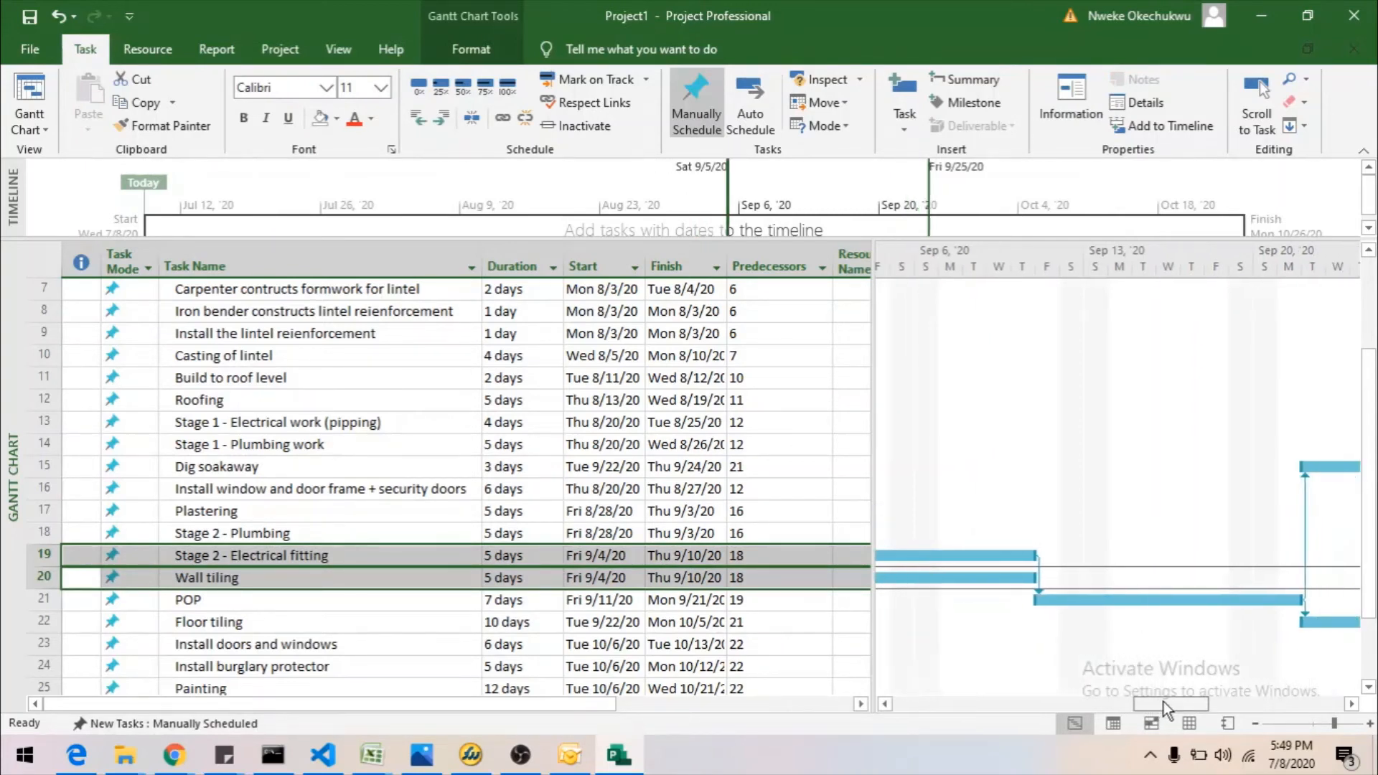
pyautogui.click(1091, 601)
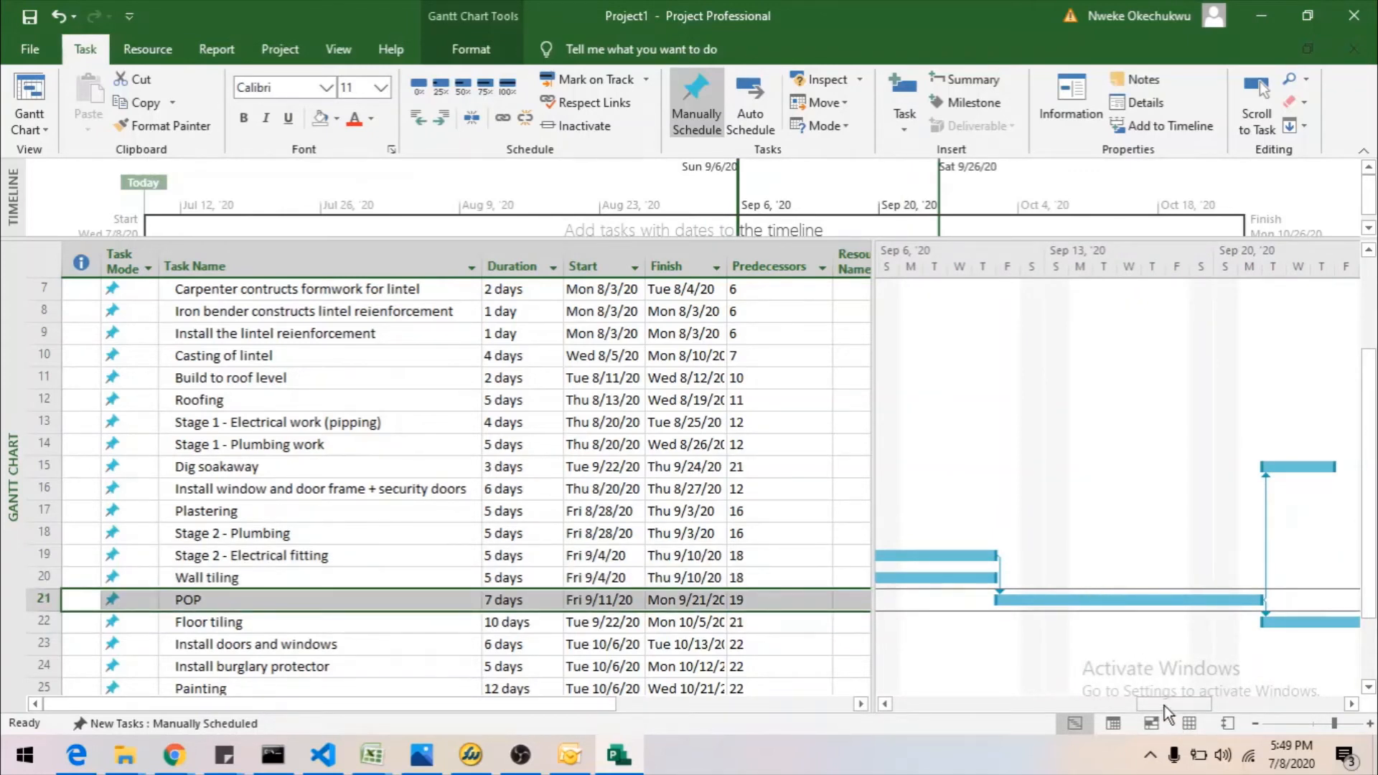
pyautogui.scroll(2, 1164, 548)
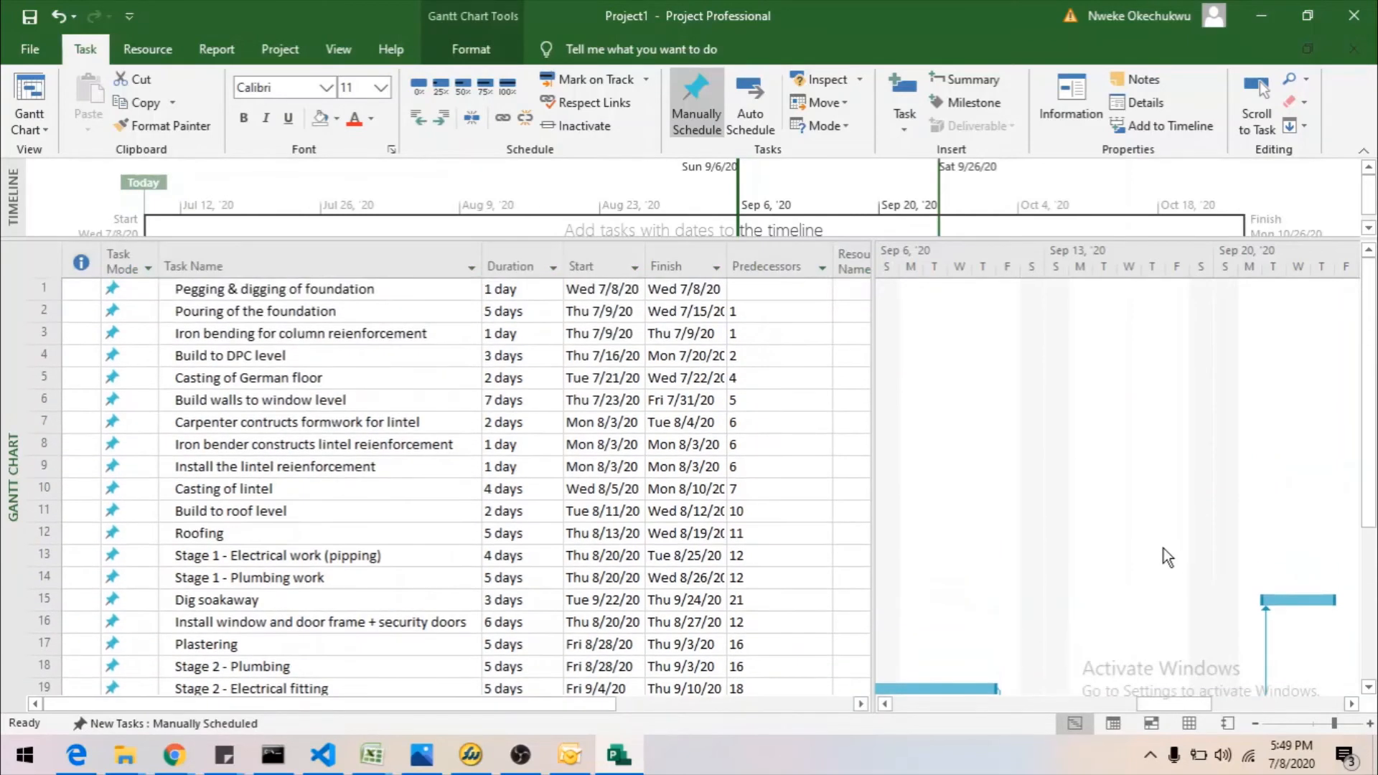
pyautogui.scroll(-4, 1164, 548)
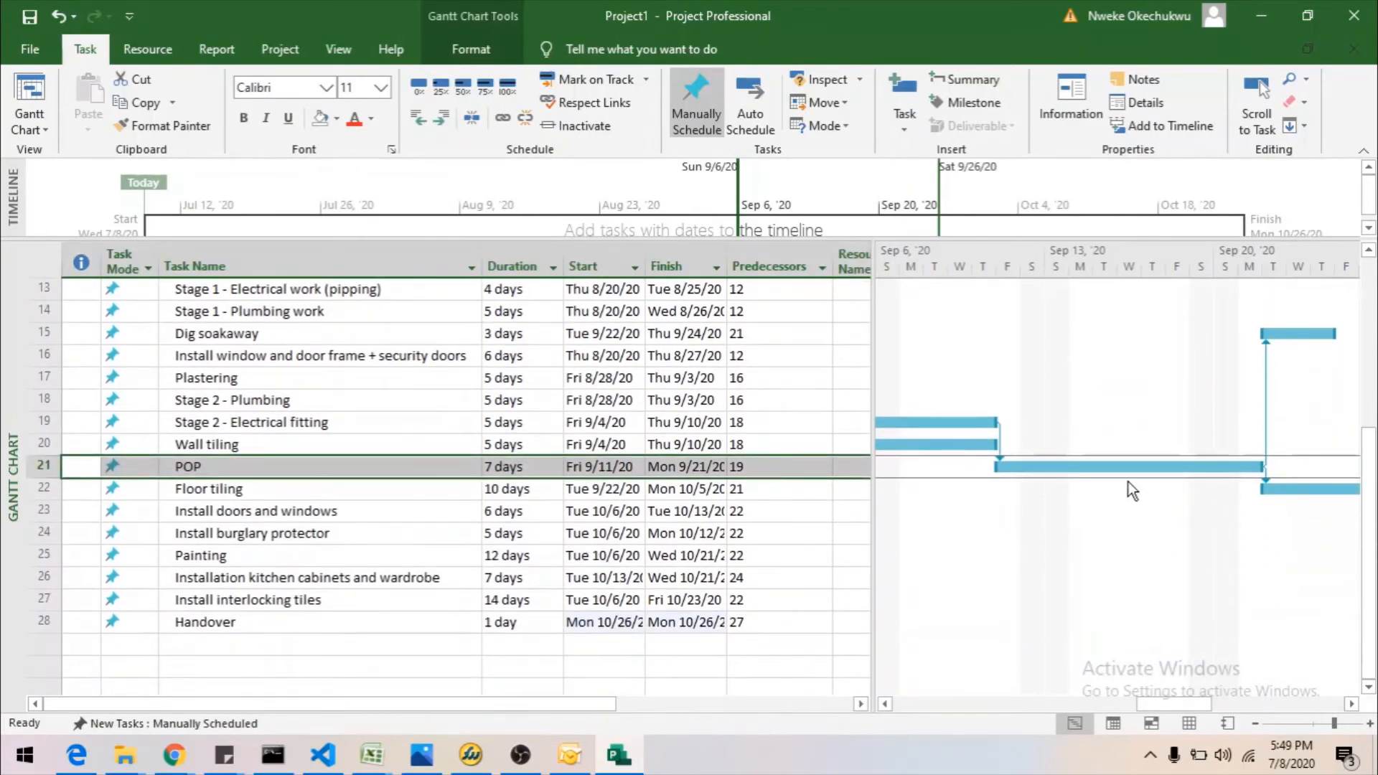
pyautogui.click(1281, 333)
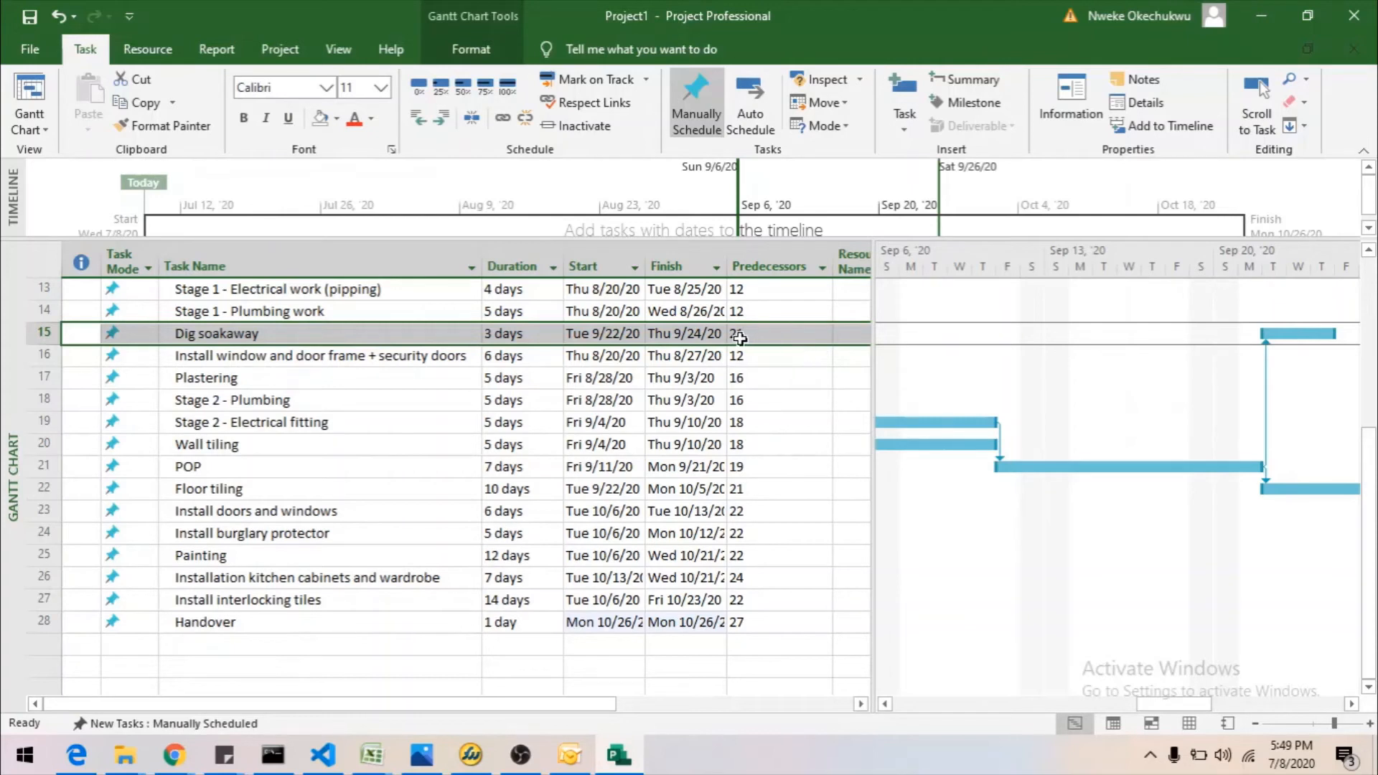
pyautogui.click(988, 423)
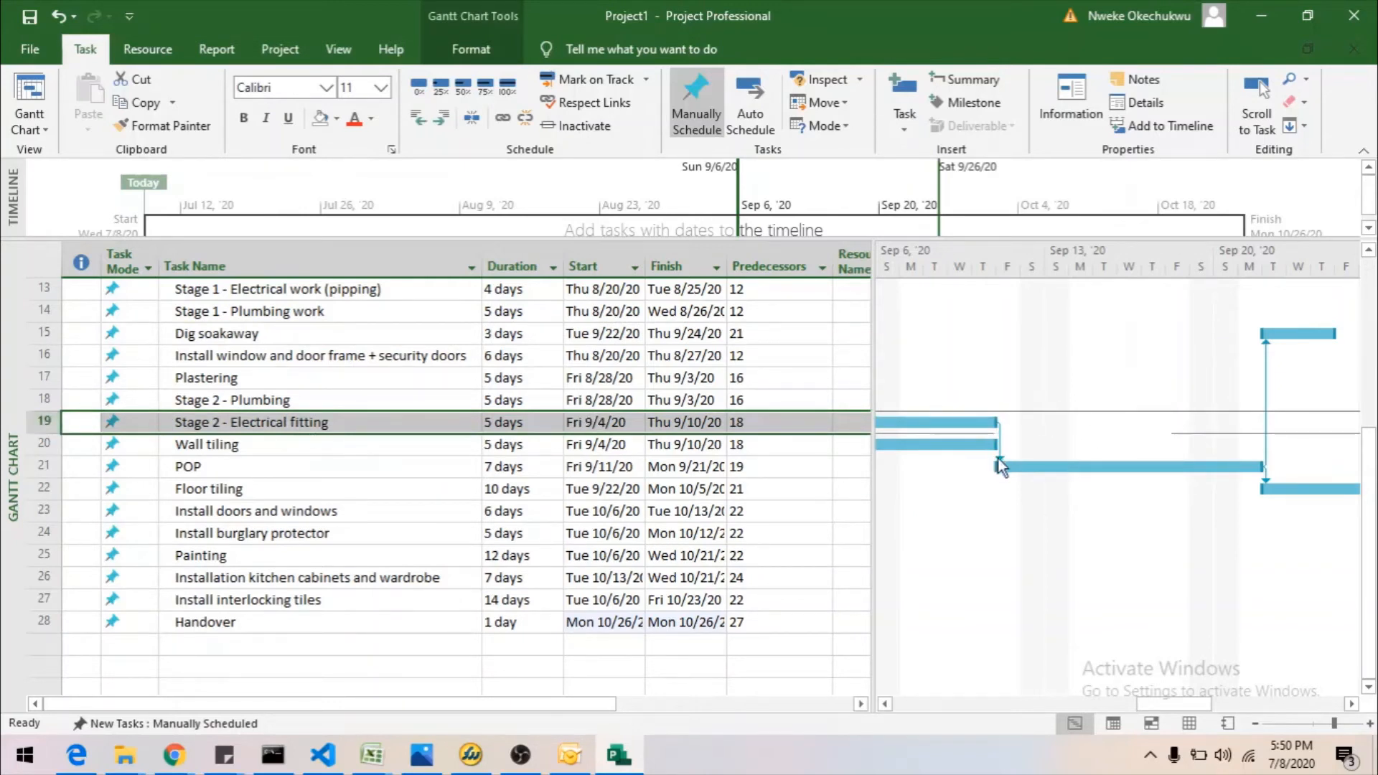
# Replace POP with Stage 2 - Electrical fitting as the predecessor of Dig soakaway.
pyautogui.click(270, 334)
pyautogui.click(825, 333)
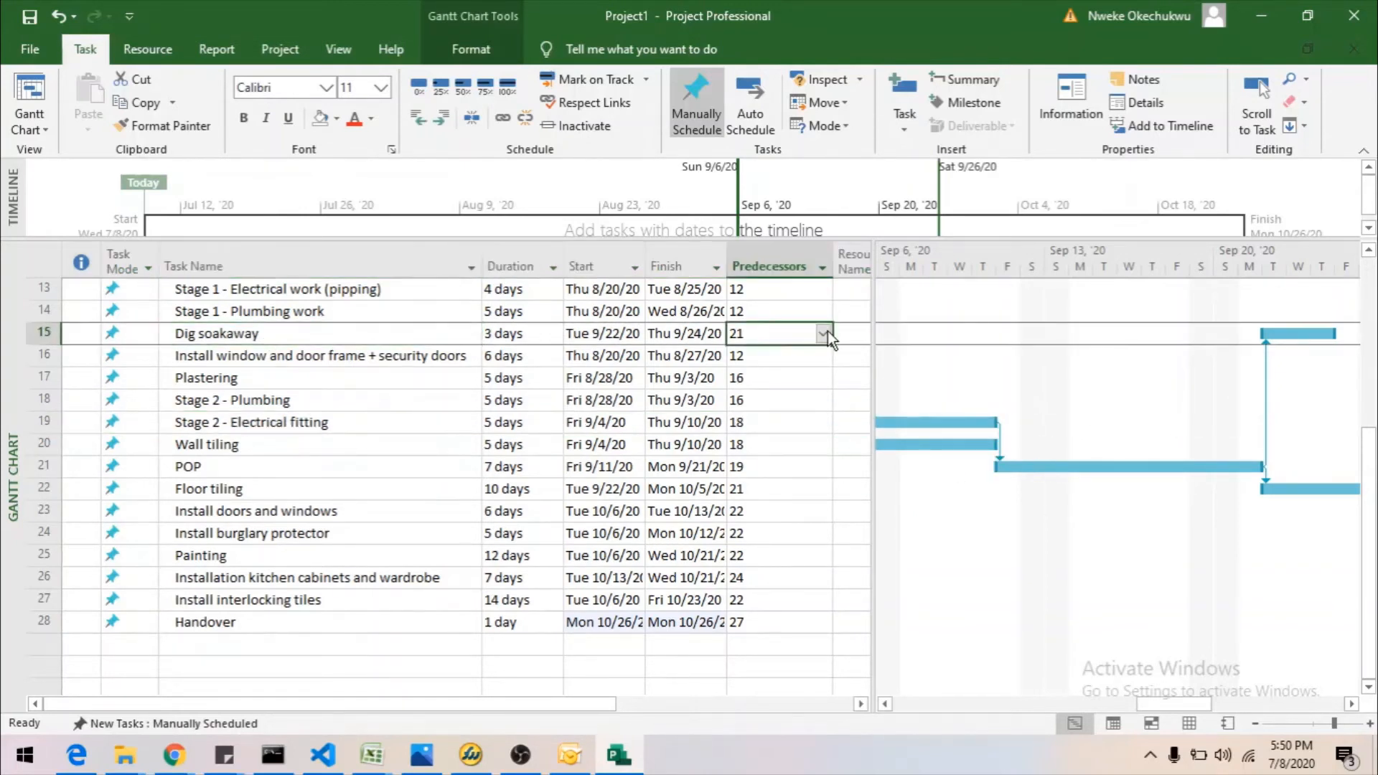
pyautogui.click(823, 334)
pyautogui.click(447, 541)
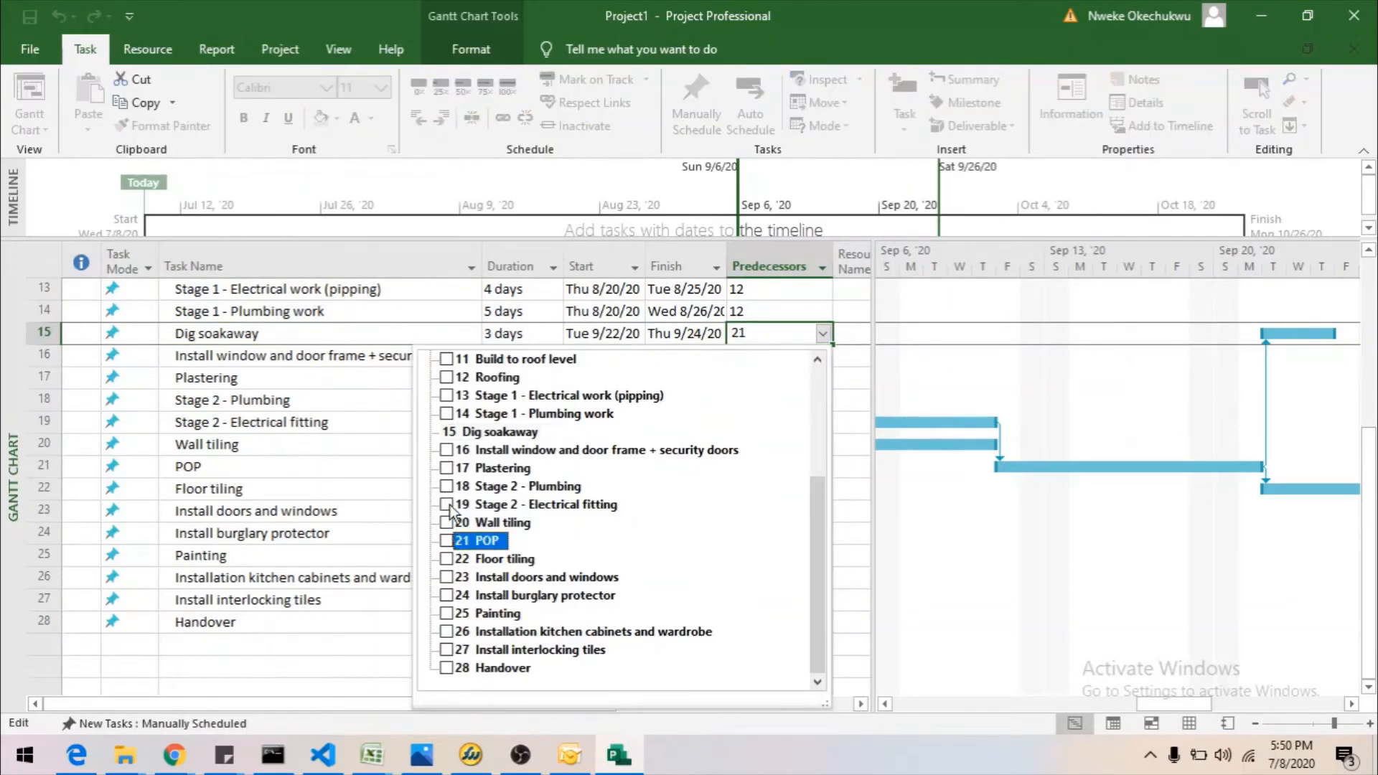
pyautogui.click(447, 505)
pyautogui.click(852, 531)
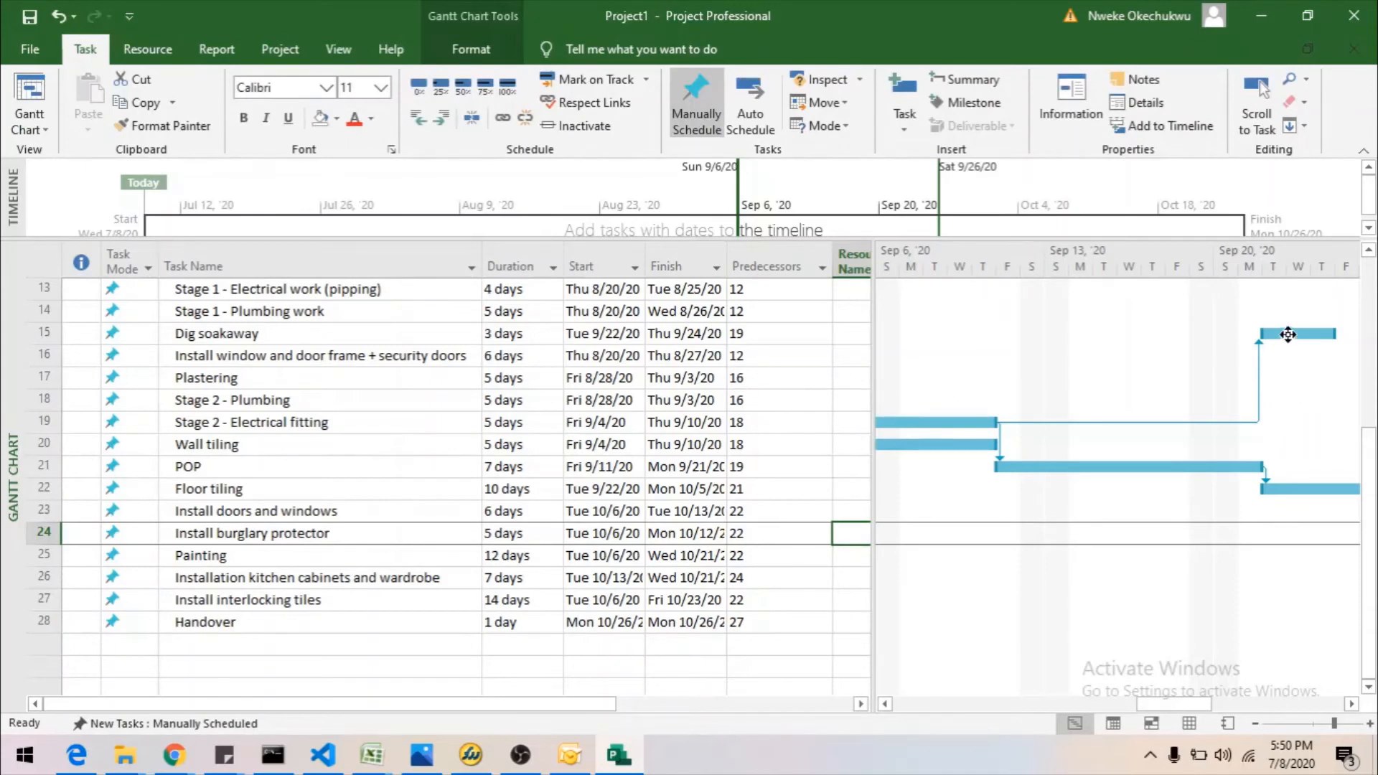
# Change the task mode of Dig soakaway to Auto Scheduled.
pyautogui.moveTo(1288, 334)
pyautogui.click(149, 266)
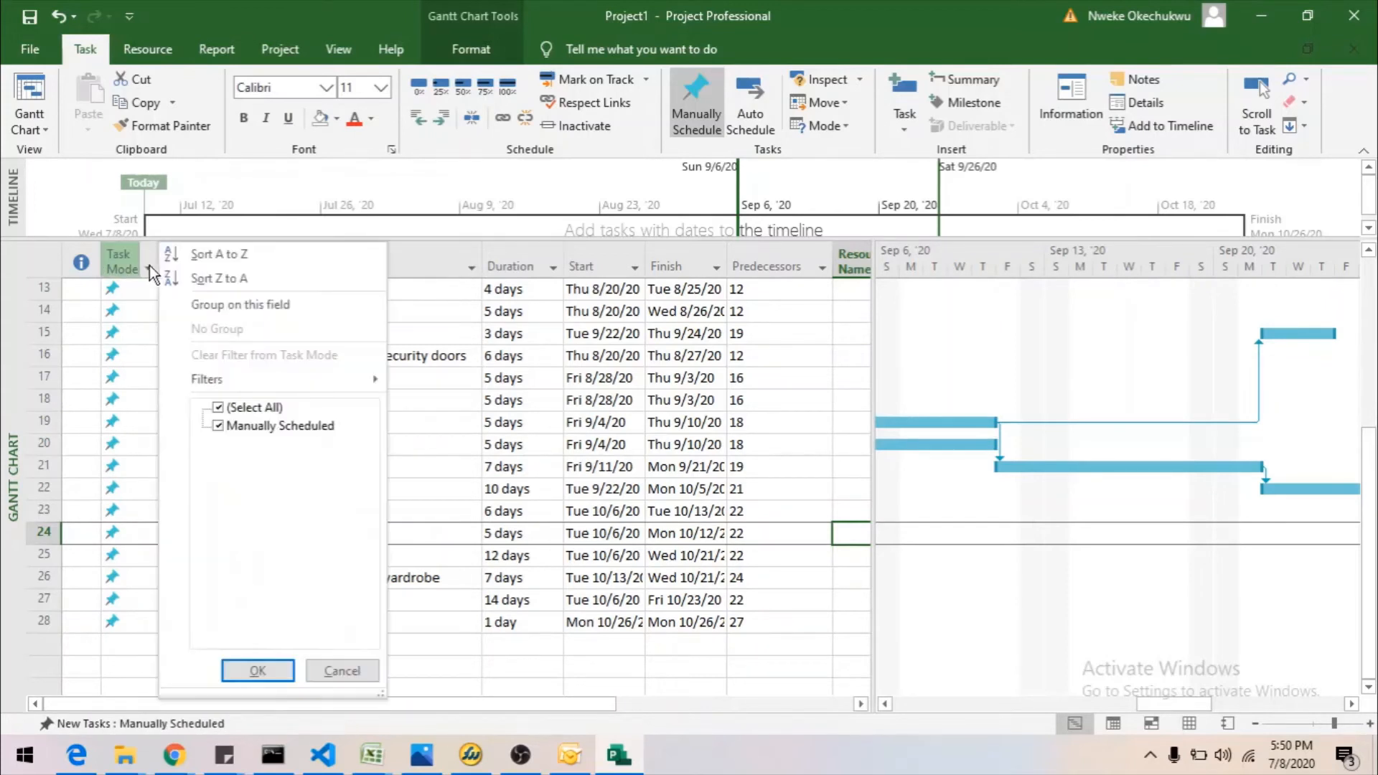
pyautogui.click(149, 266)
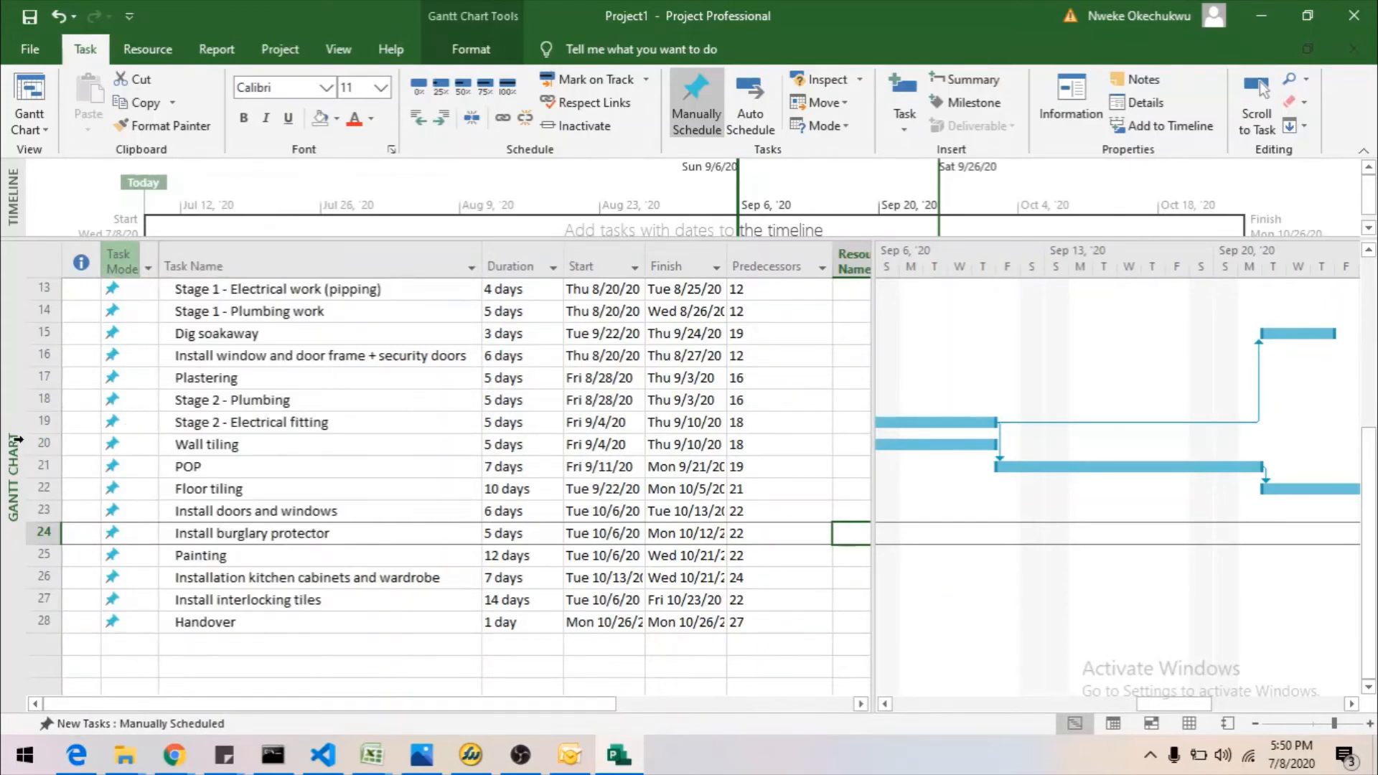
pyautogui.click(755, 336)
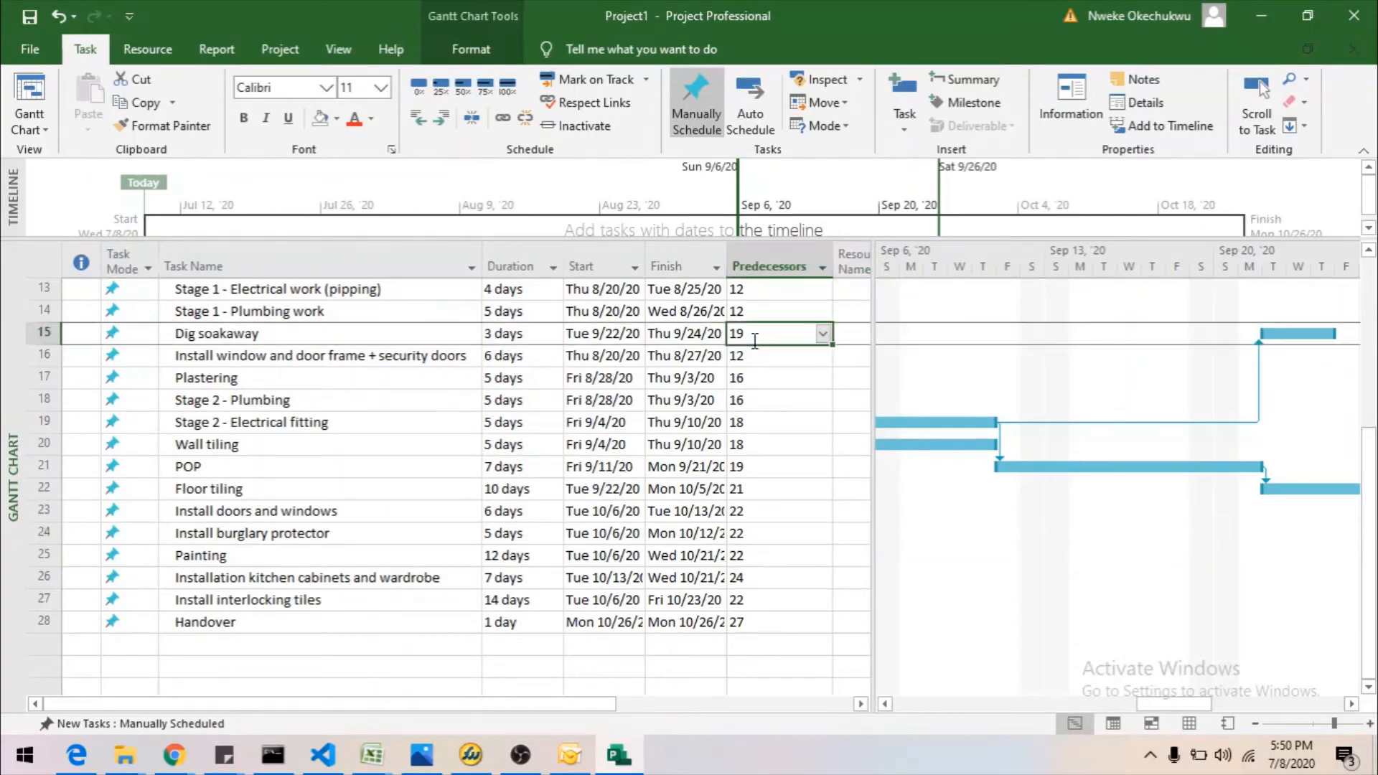
pyautogui.click(132, 335)
pyautogui.click(147, 334)
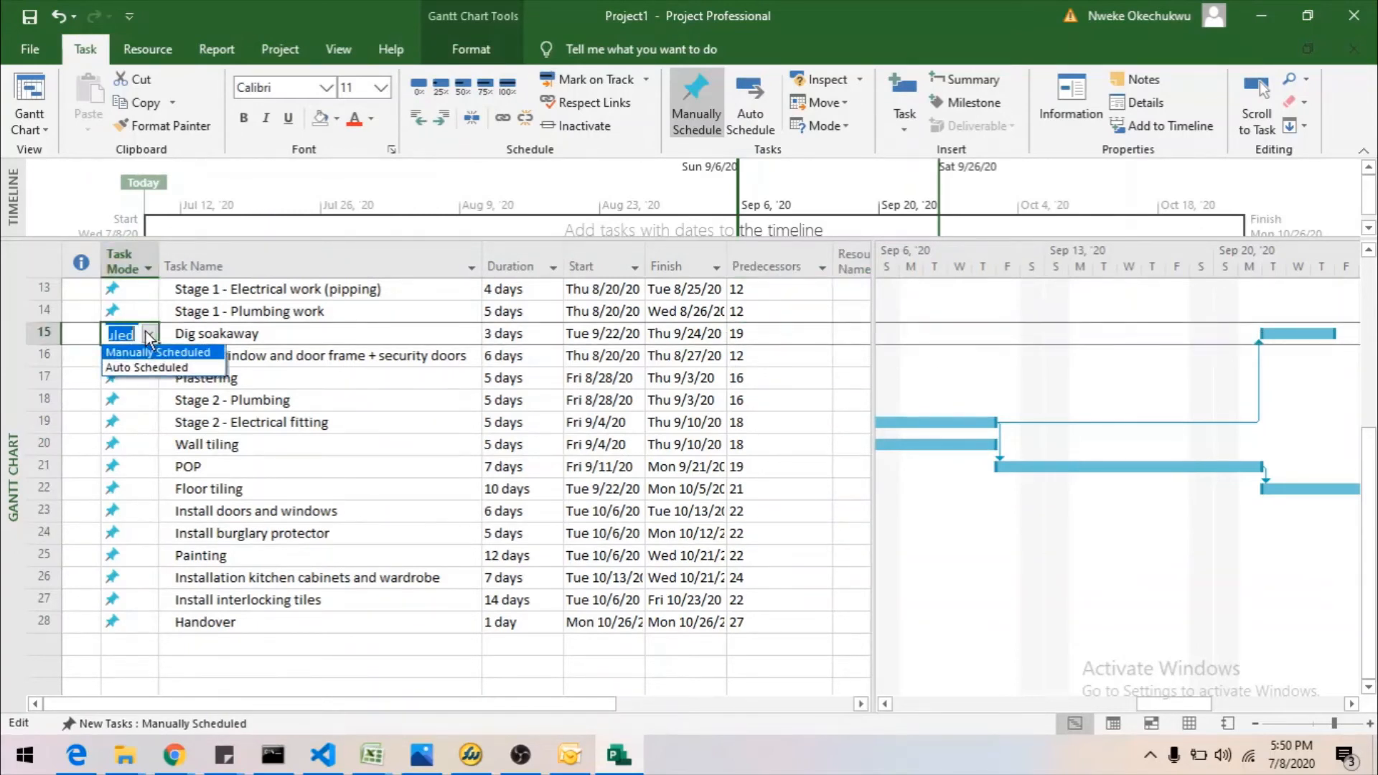
pyautogui.click(147, 367)
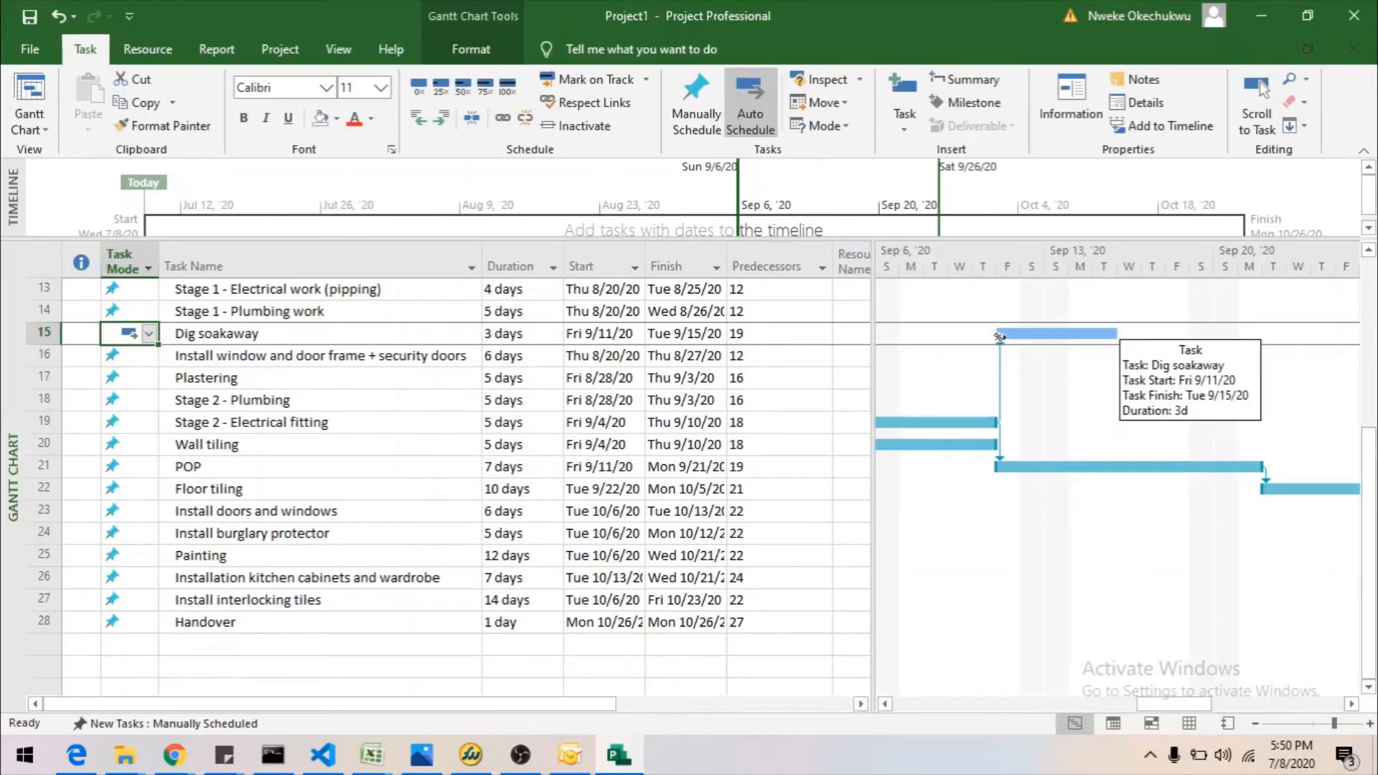
# Set Pouring of the foundation and Iron bending for column reienforcement to Auto Scheduled.
pyautogui.click(146, 388)
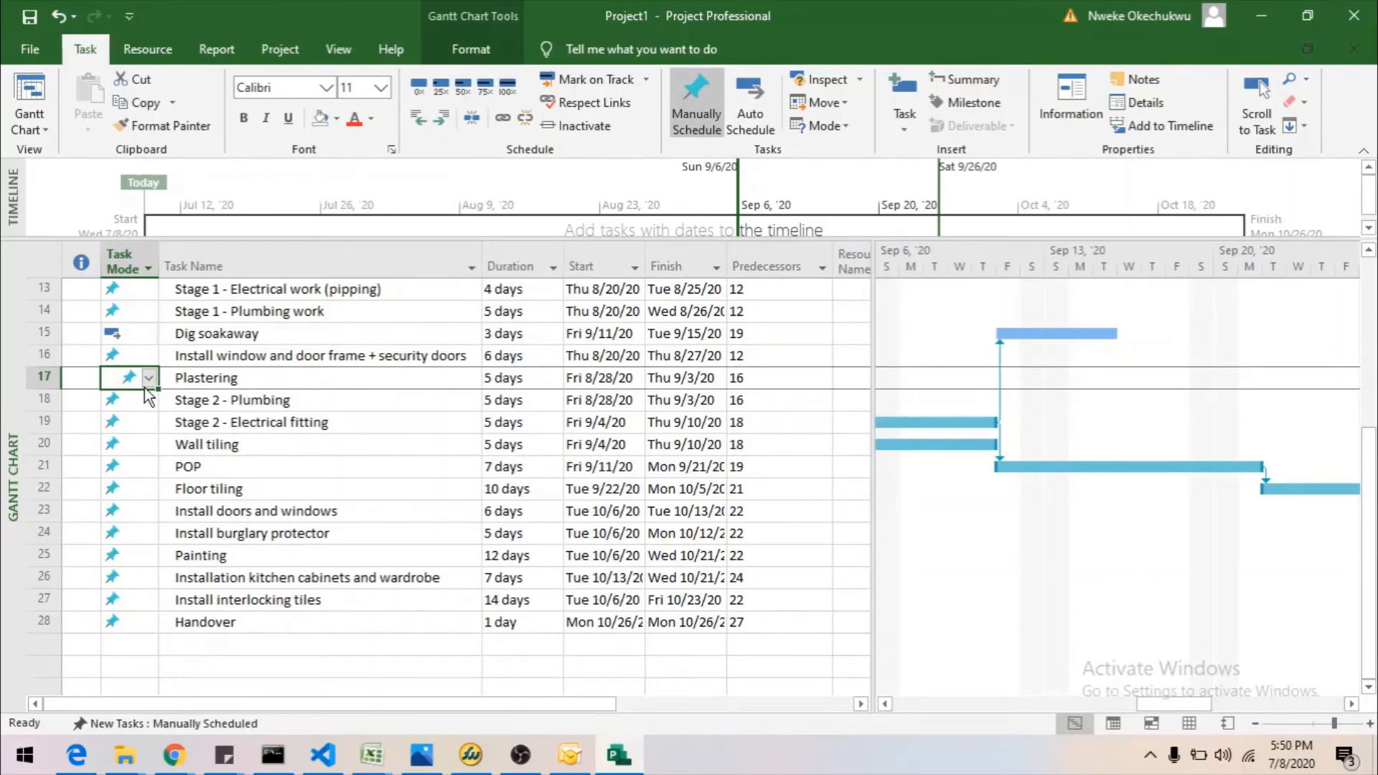
pyautogui.click(109, 445)
pyautogui.scroll(4, 169, 456)
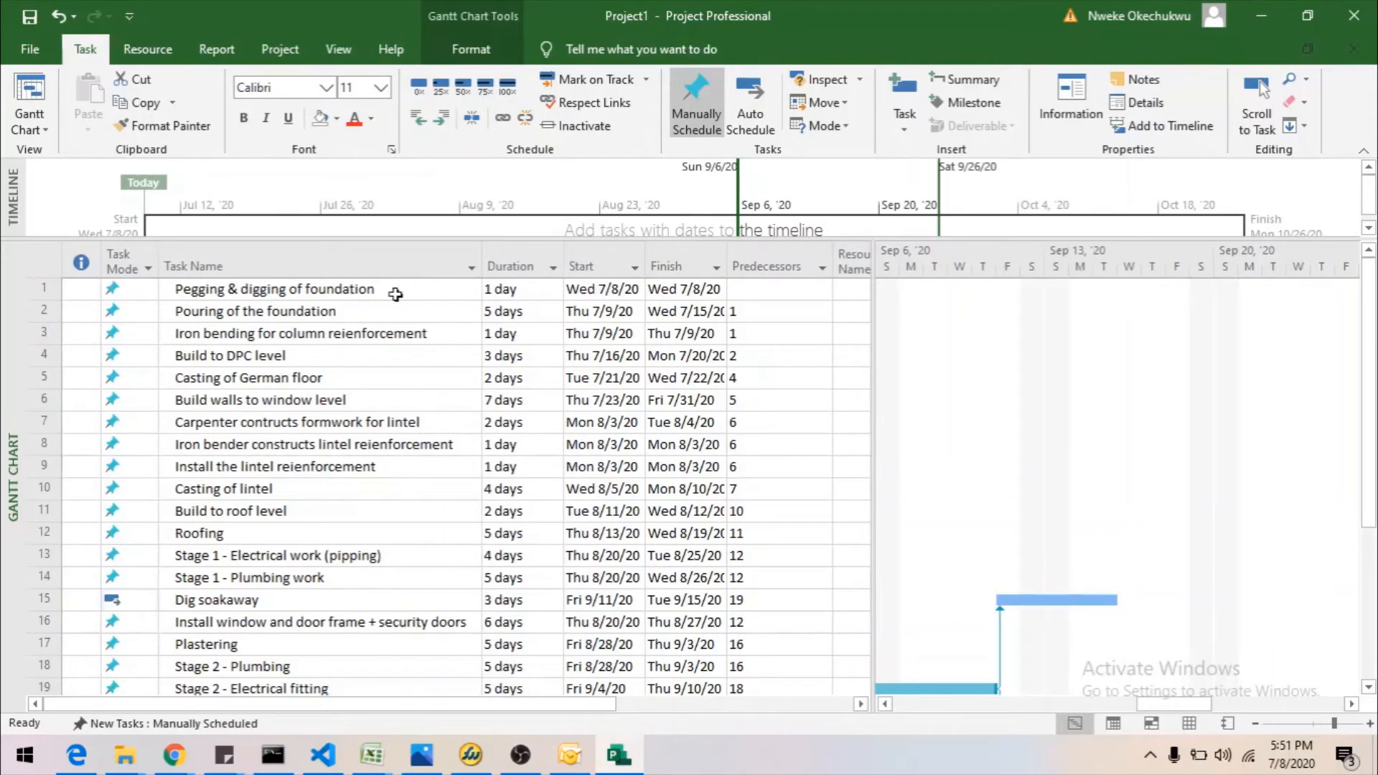
pyautogui.click(140, 311)
pyautogui.click(148, 310)
pyautogui.click(136, 347)
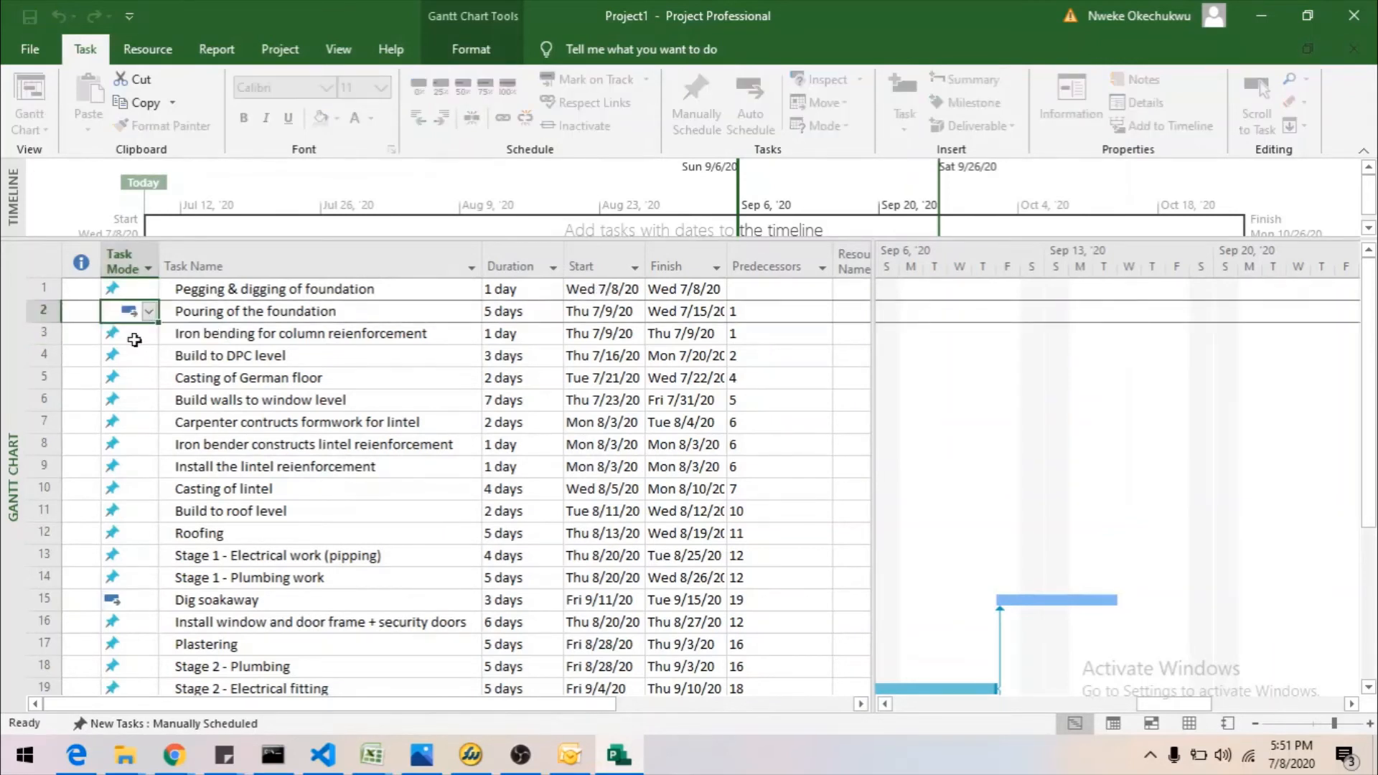
pyautogui.click(137, 333)
pyautogui.click(149, 333)
pyautogui.click(147, 367)
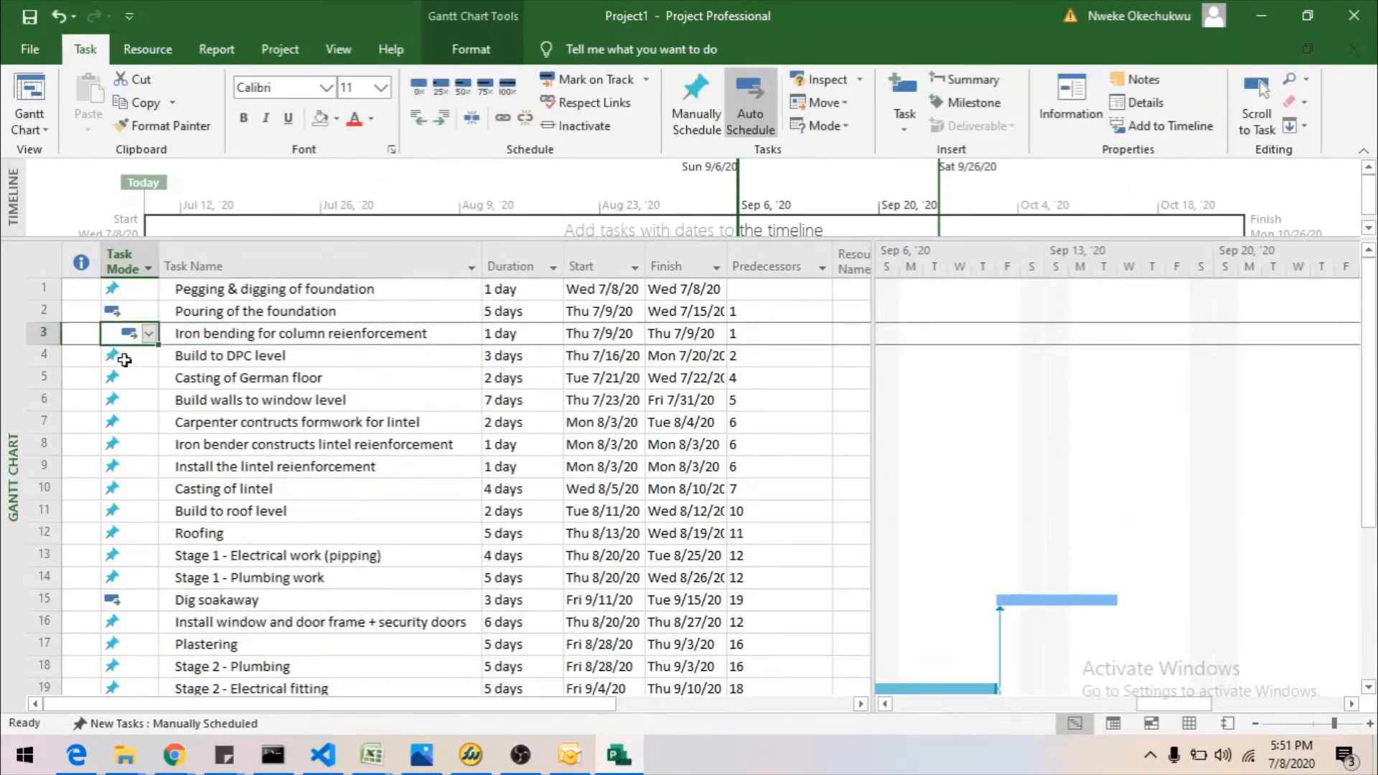
# Set the task mode of Build to DPC level and Casting of German floor to Auto Scheduled.
pyautogui.click(144, 357)
pyautogui.click(149, 355)
pyautogui.click(127, 387)
pyautogui.click(133, 379)
pyautogui.click(148, 377)
pyautogui.click(126, 402)
# Set Build walls to window level and Carpenter contructs formwork for lintel to Auto Scheduled.
pyautogui.click(128, 403)
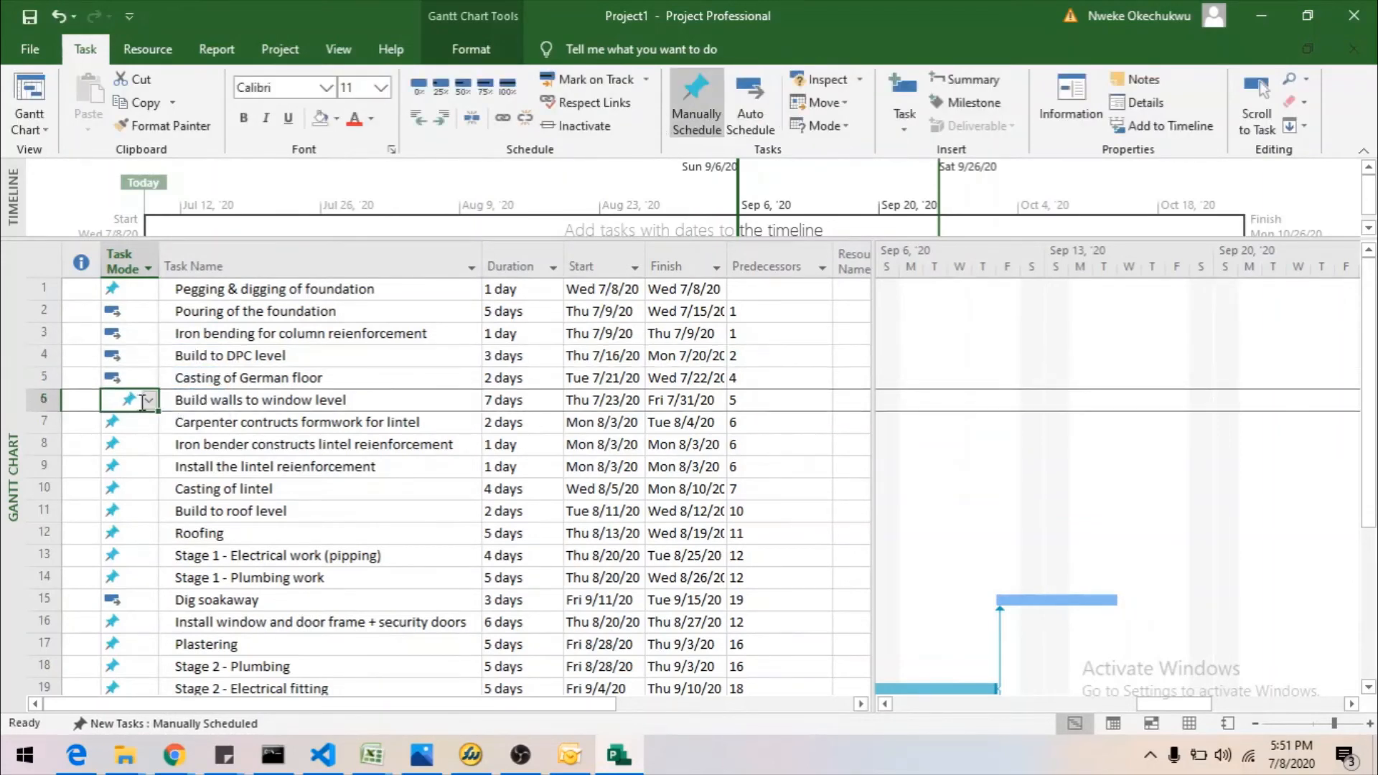
pyautogui.click(151, 403)
pyautogui.click(141, 435)
pyautogui.click(133, 421)
pyautogui.click(149, 422)
pyautogui.click(137, 456)
# Set Iron bender constructs lintel reienforcement and Install the lintel reienforcement to Auto Scheduled.
pyautogui.click(133, 444)
pyautogui.click(148, 444)
pyautogui.click(143, 476)
pyautogui.click(143, 466)
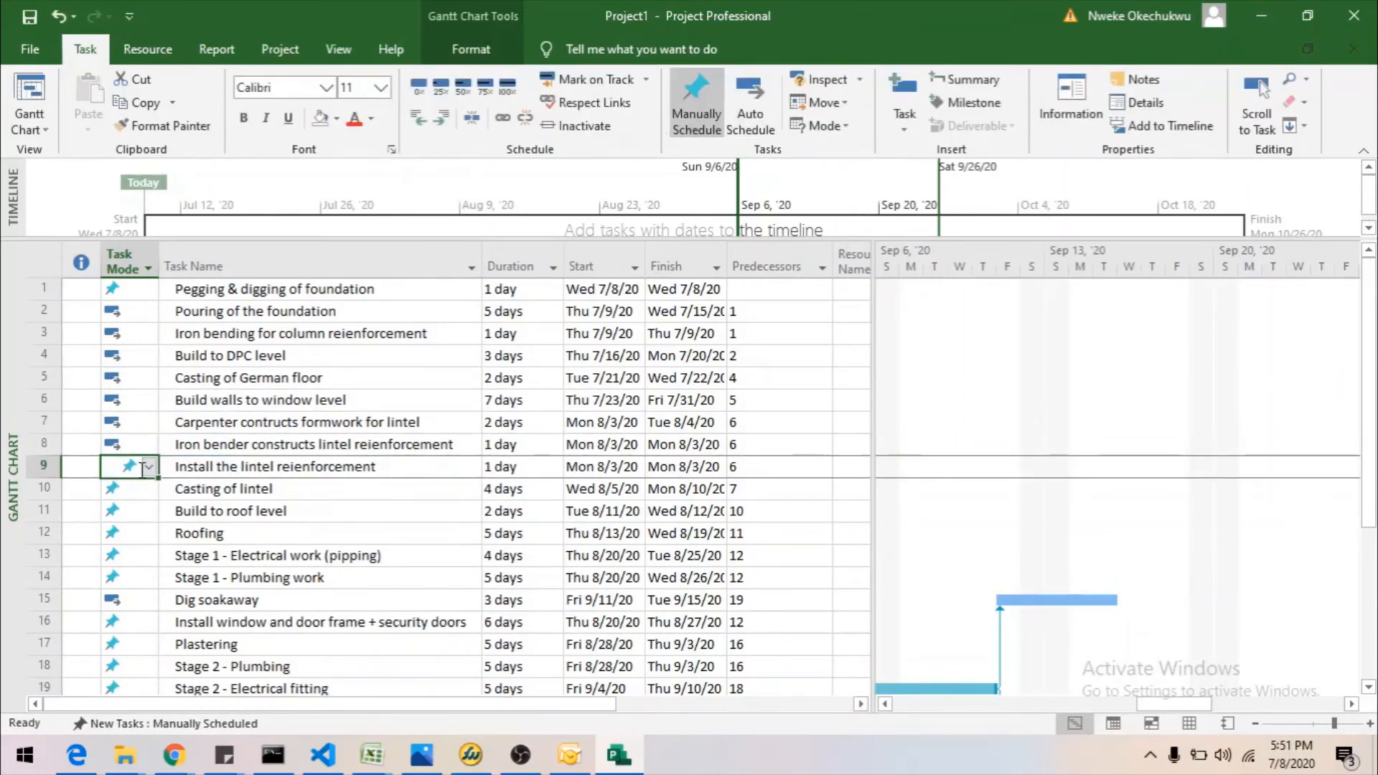
pyautogui.click(149, 466)
pyautogui.click(134, 498)
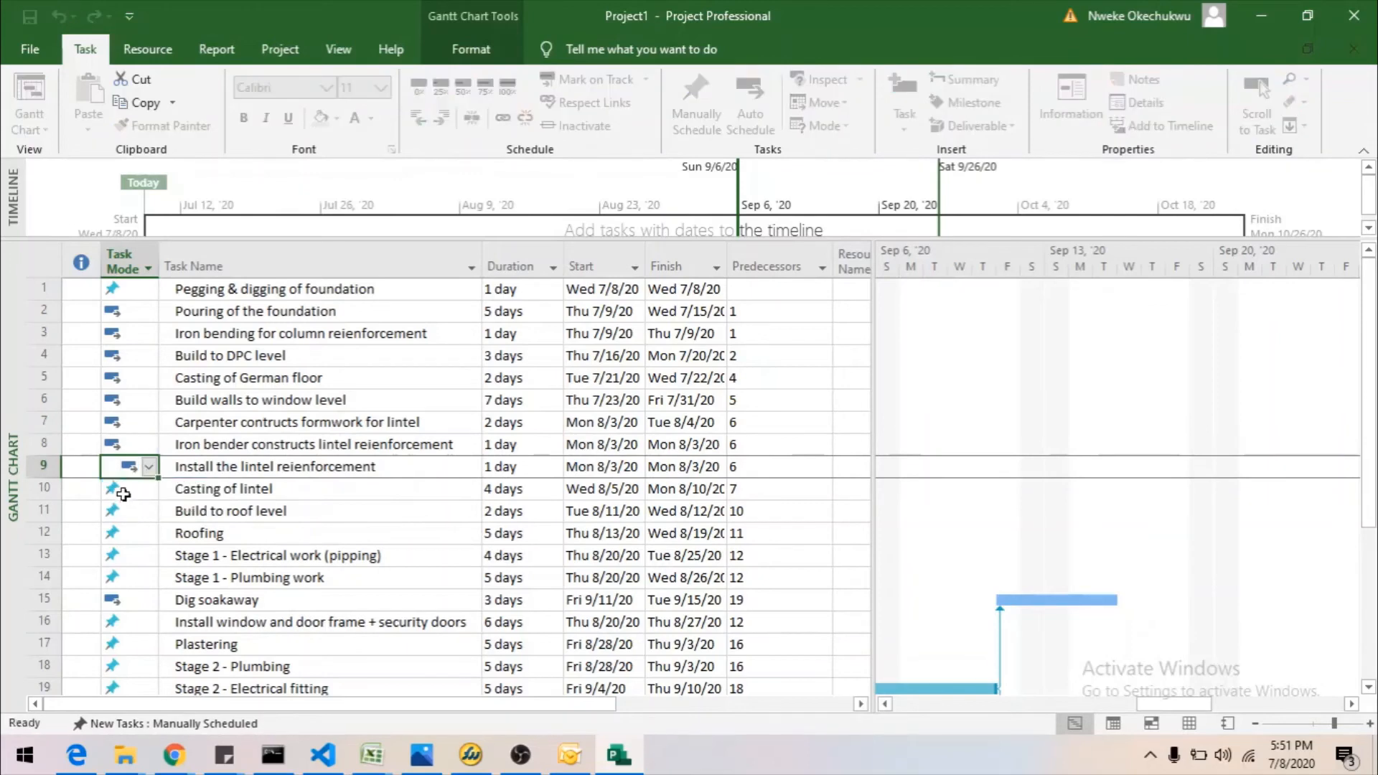
# Set the task mode of Casting of lintel and Build to roof level to Auto Scheduled.
pyautogui.click(147, 491)
pyautogui.click(148, 489)
pyautogui.click(141, 519)
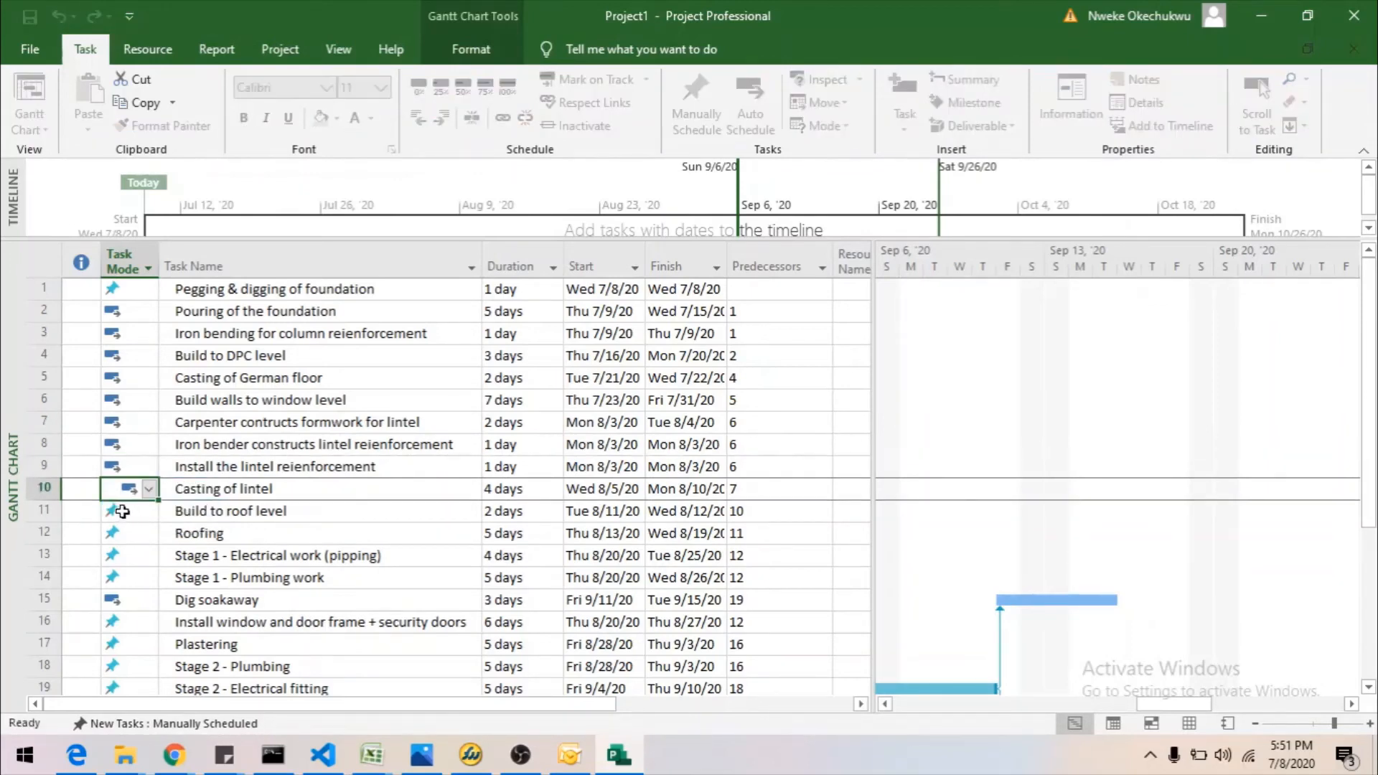
pyautogui.click(158, 511)
pyautogui.click(148, 511)
pyautogui.click(140, 542)
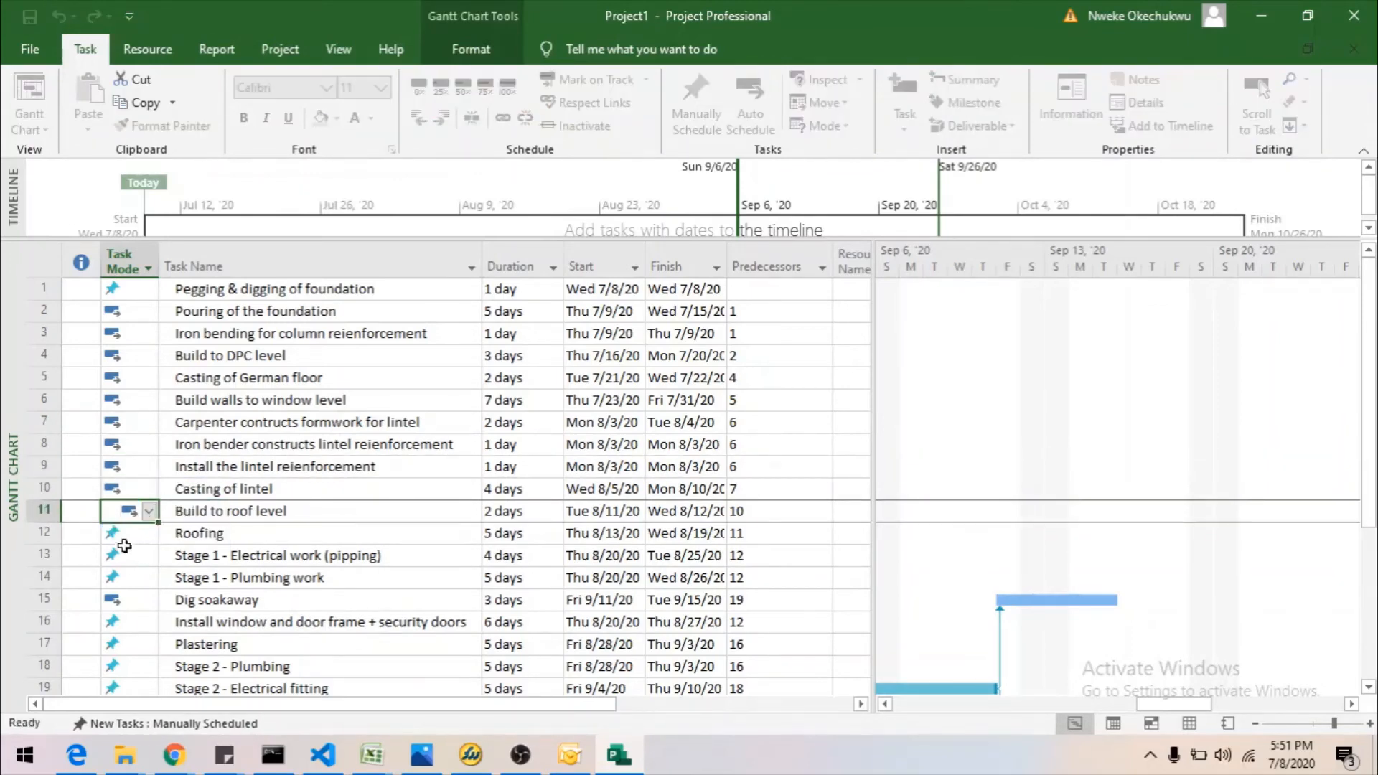
# Set the task mode of Roofing and Stage 1 - Electrical work (pipping) to Auto Scheduled.
pyautogui.click(149, 531)
pyautogui.click(149, 532)
pyautogui.click(148, 566)
pyautogui.click(150, 554)
pyautogui.click(151, 554)
pyautogui.click(143, 588)
# Set Stage 1 - Plumbing work and Install window and door frame + security doors to Auto Scheduled.
pyautogui.click(146, 575)
pyautogui.click(151, 576)
pyautogui.click(143, 612)
pyautogui.click(150, 621)
pyautogui.click(151, 622)
pyautogui.click(153, 655)
# Set the task mode of Plastering and Stage 2 - Plumbing to Auto Scheduled.
pyautogui.scroll(-3, 166, 550)
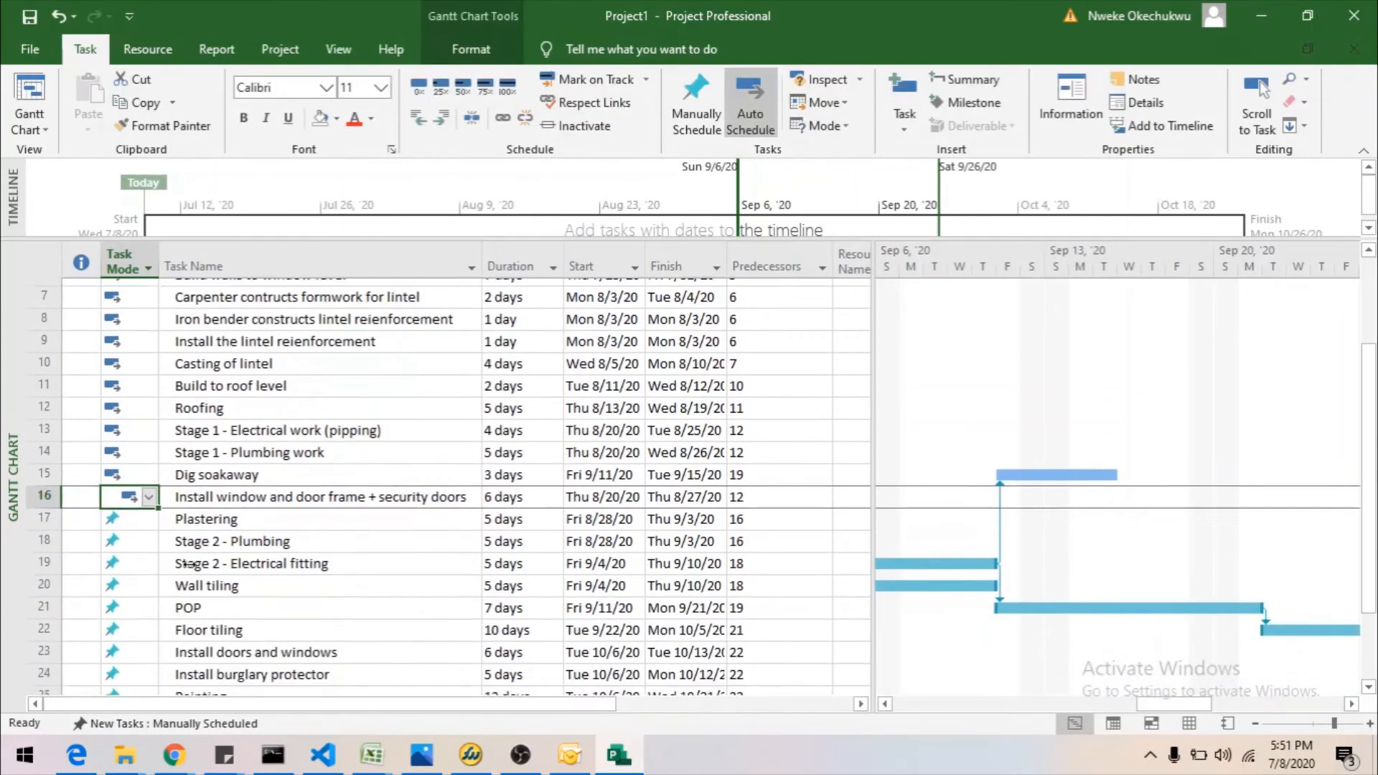
pyautogui.scroll(-2, 166, 550)
pyautogui.click(154, 311)
pyautogui.click(154, 311)
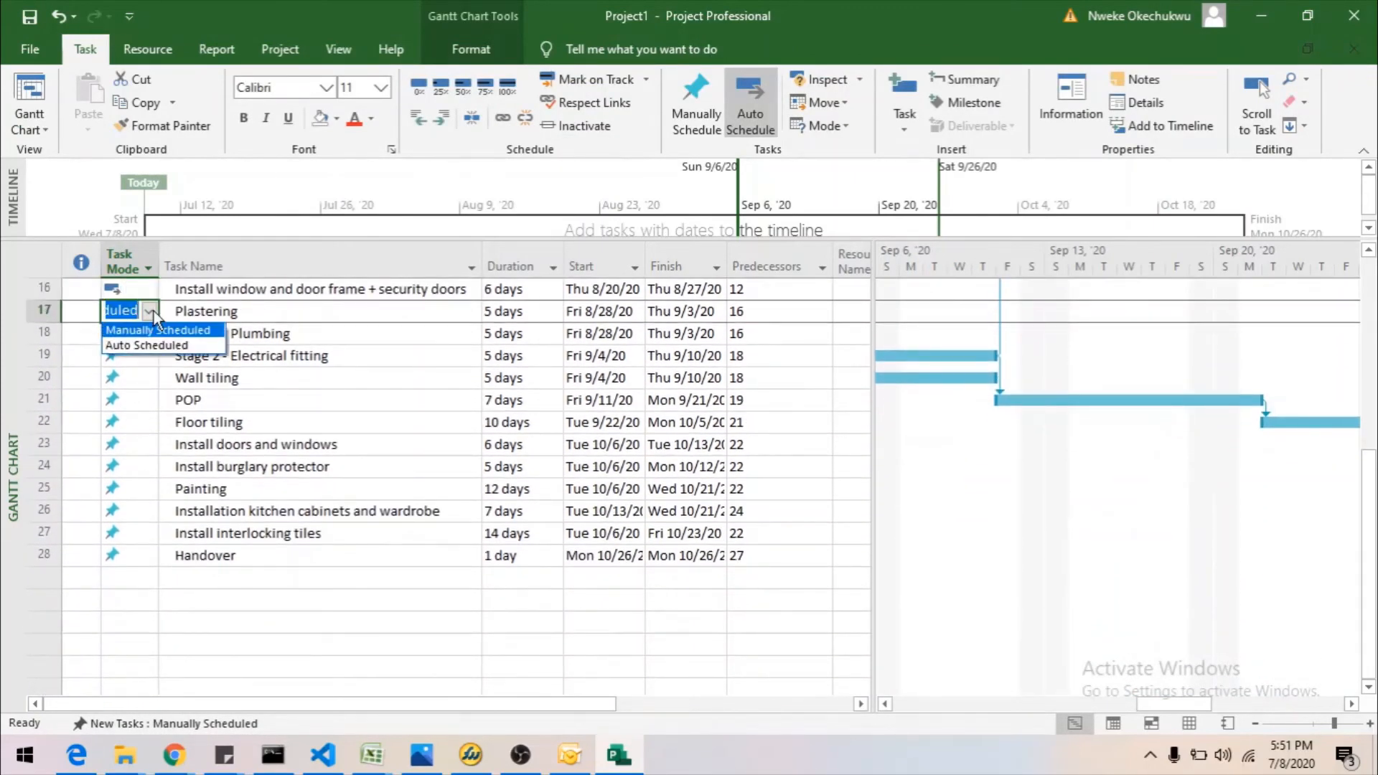
pyautogui.click(148, 344)
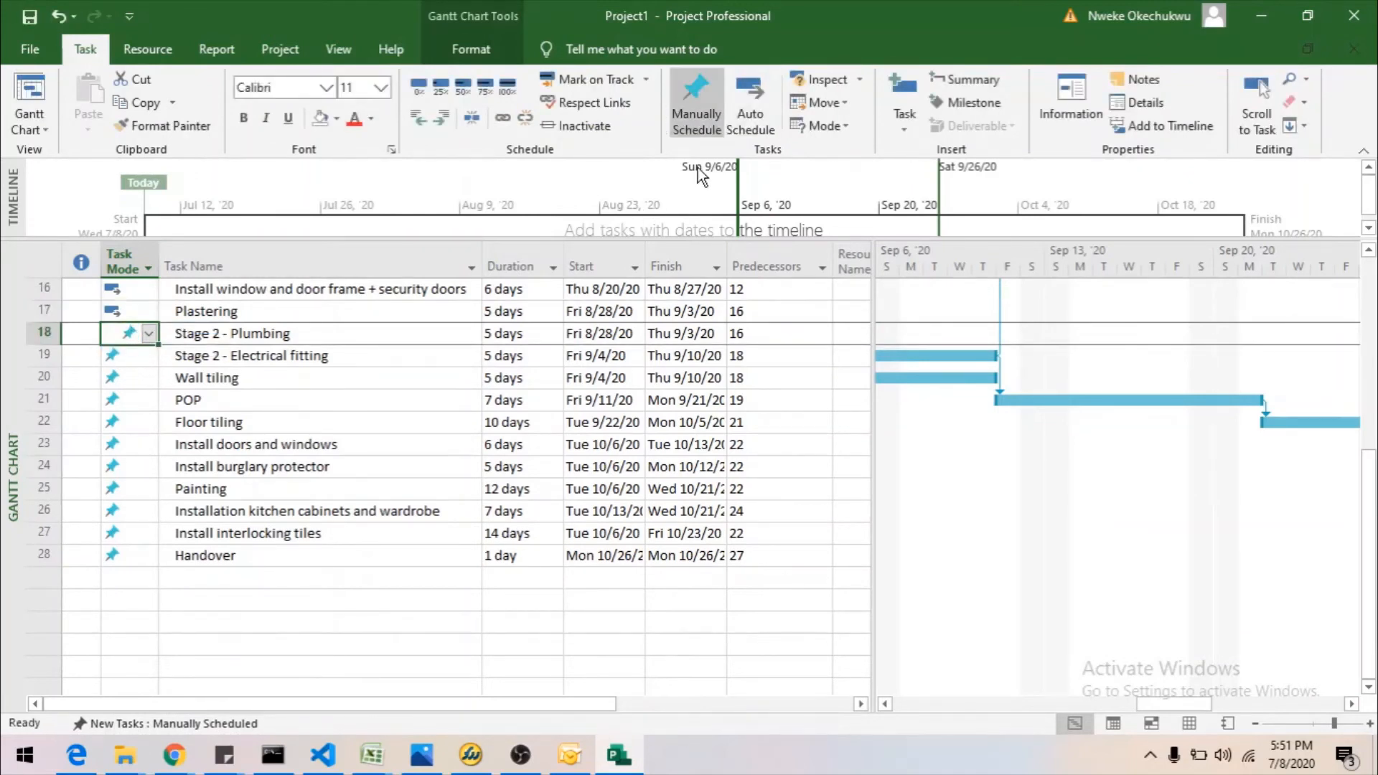
pyautogui.click(747, 96)
# Set all tasks from Stage 2 - Electrical fitting through Handover to Auto Scheduled in one go.
pyautogui.click(131, 359)
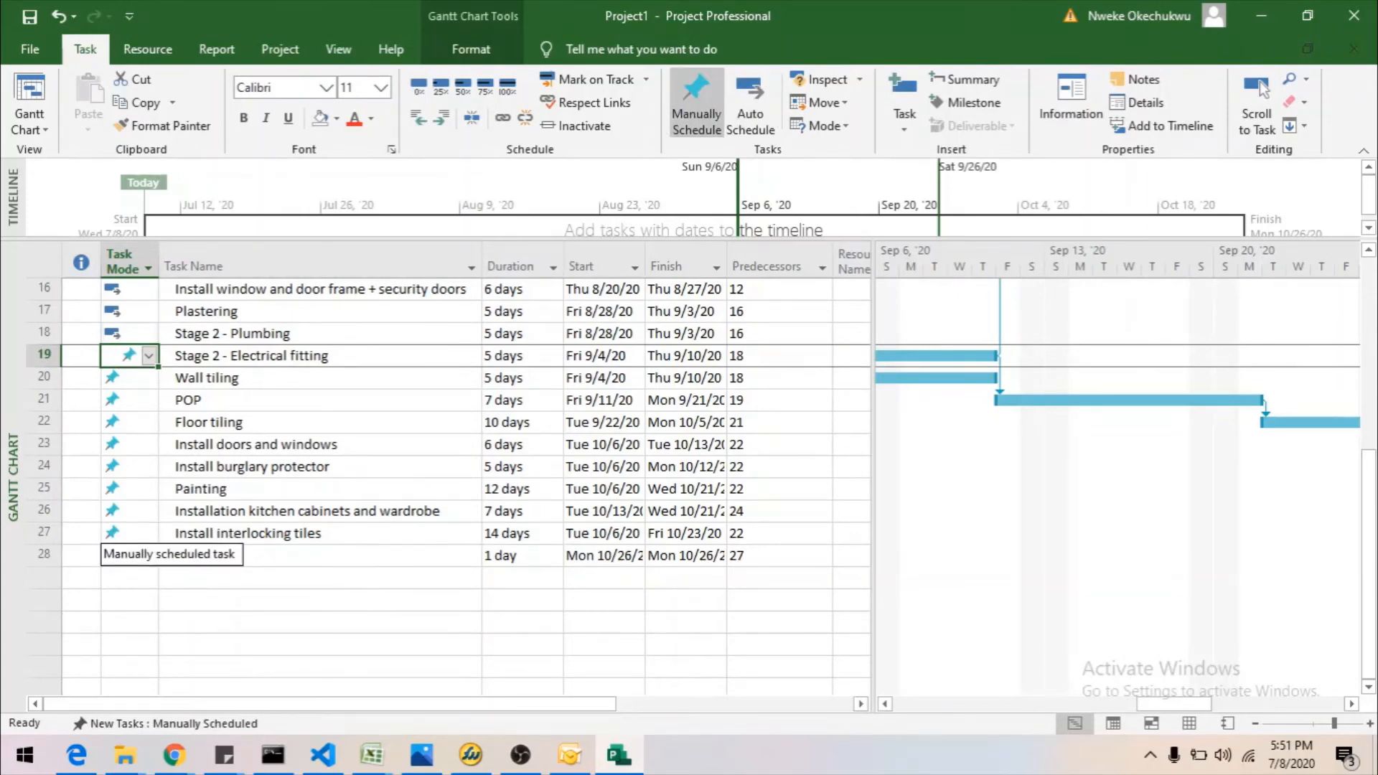
pyautogui.keyDown('shift'); pyautogui.click(134, 555); pyautogui.keyUp('shift')
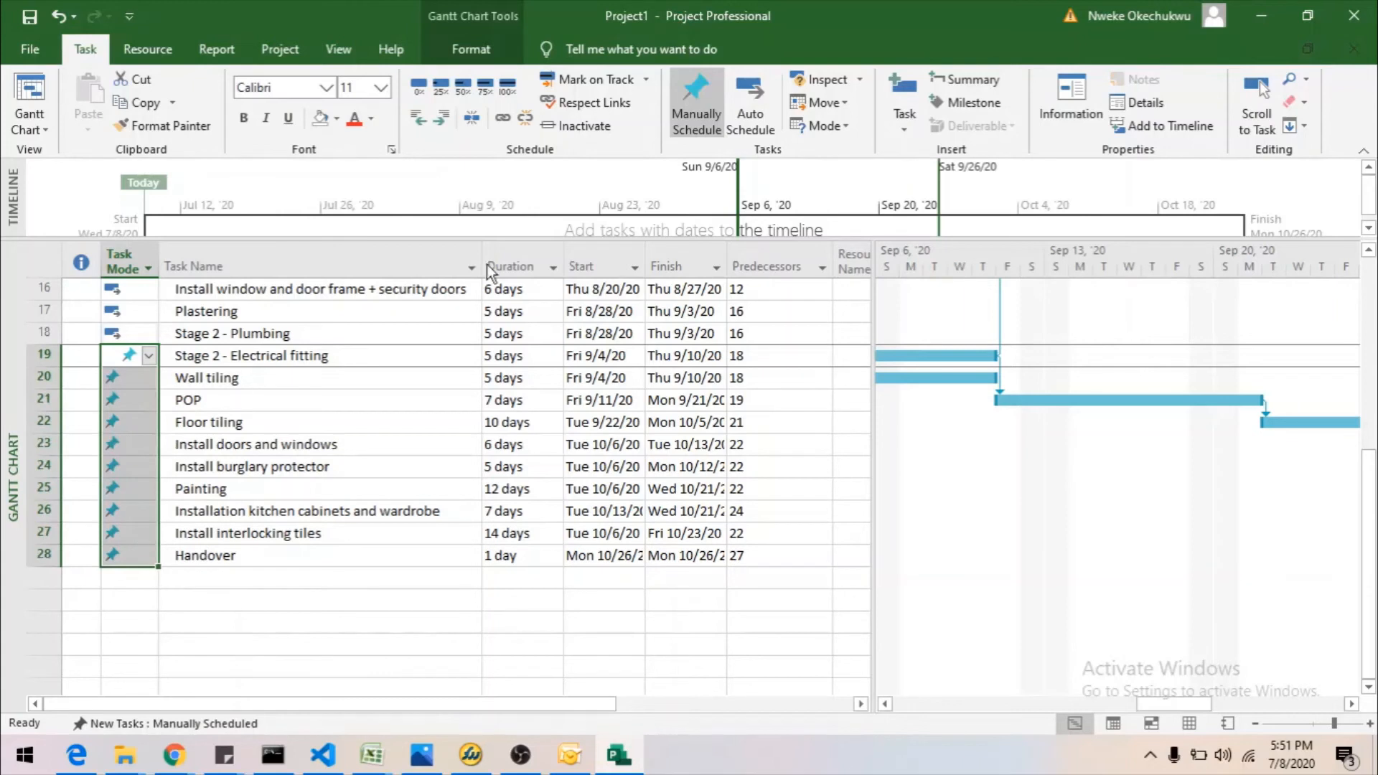
pyautogui.click(756, 108)
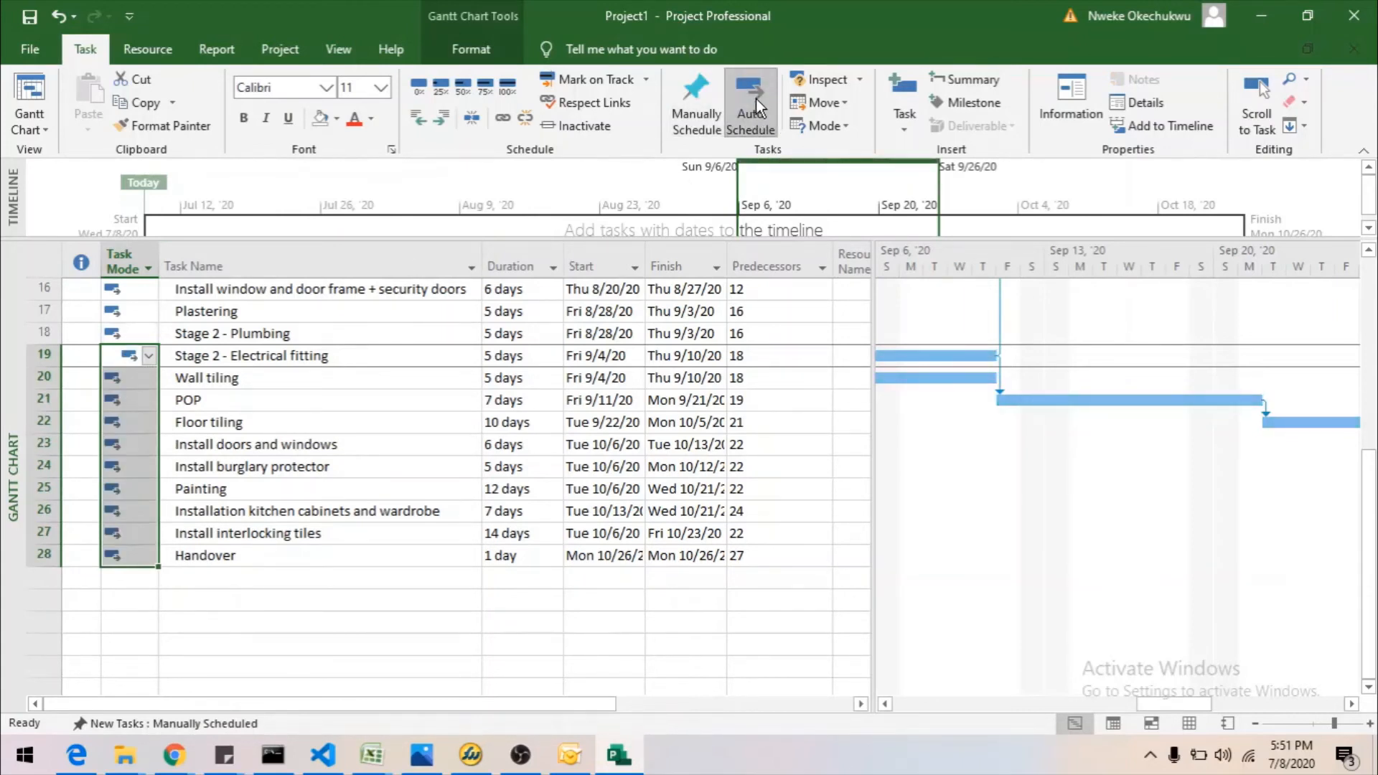
pyautogui.click(304, 400)
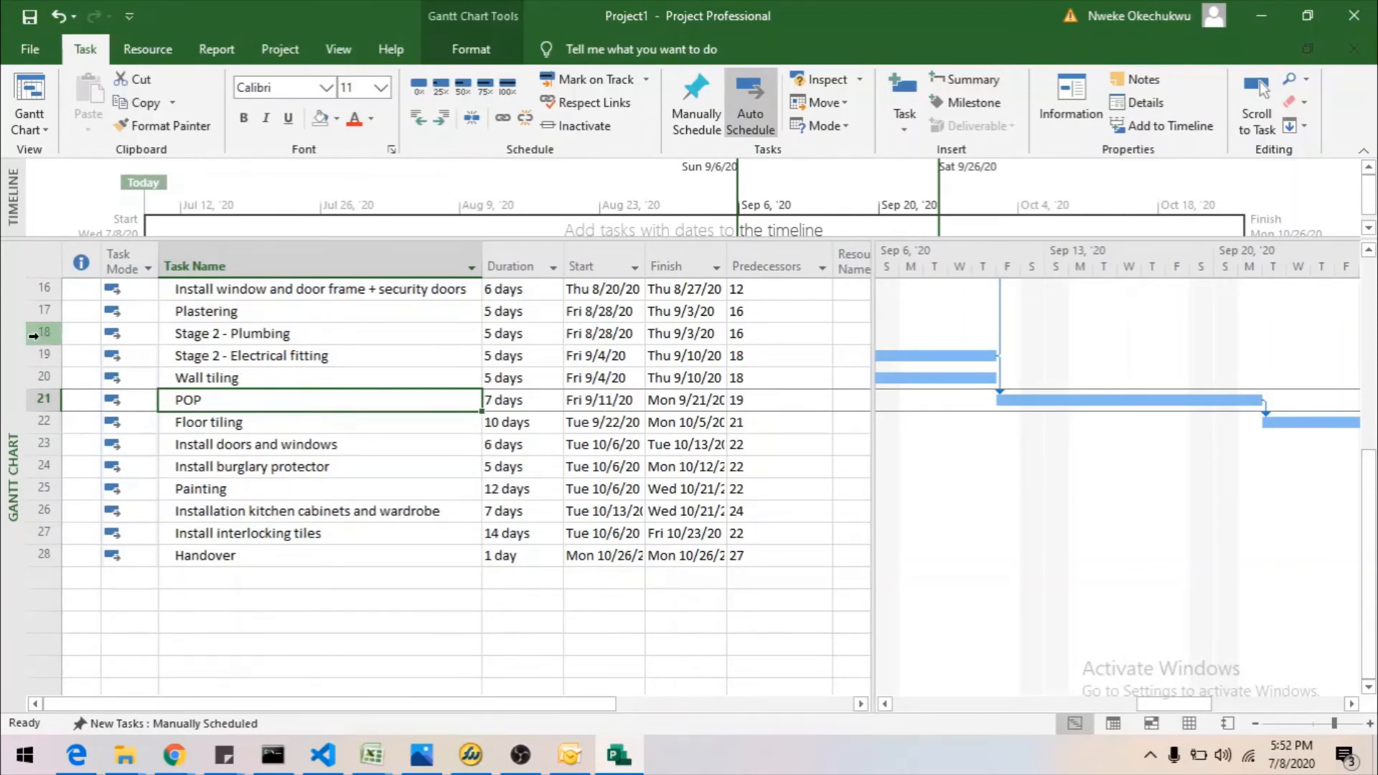
# Switch the tasks from Stage 2 - Plumbing through Handover to Manually Scheduled and back to Auto Scheduled.
pyautogui.click(132, 335)
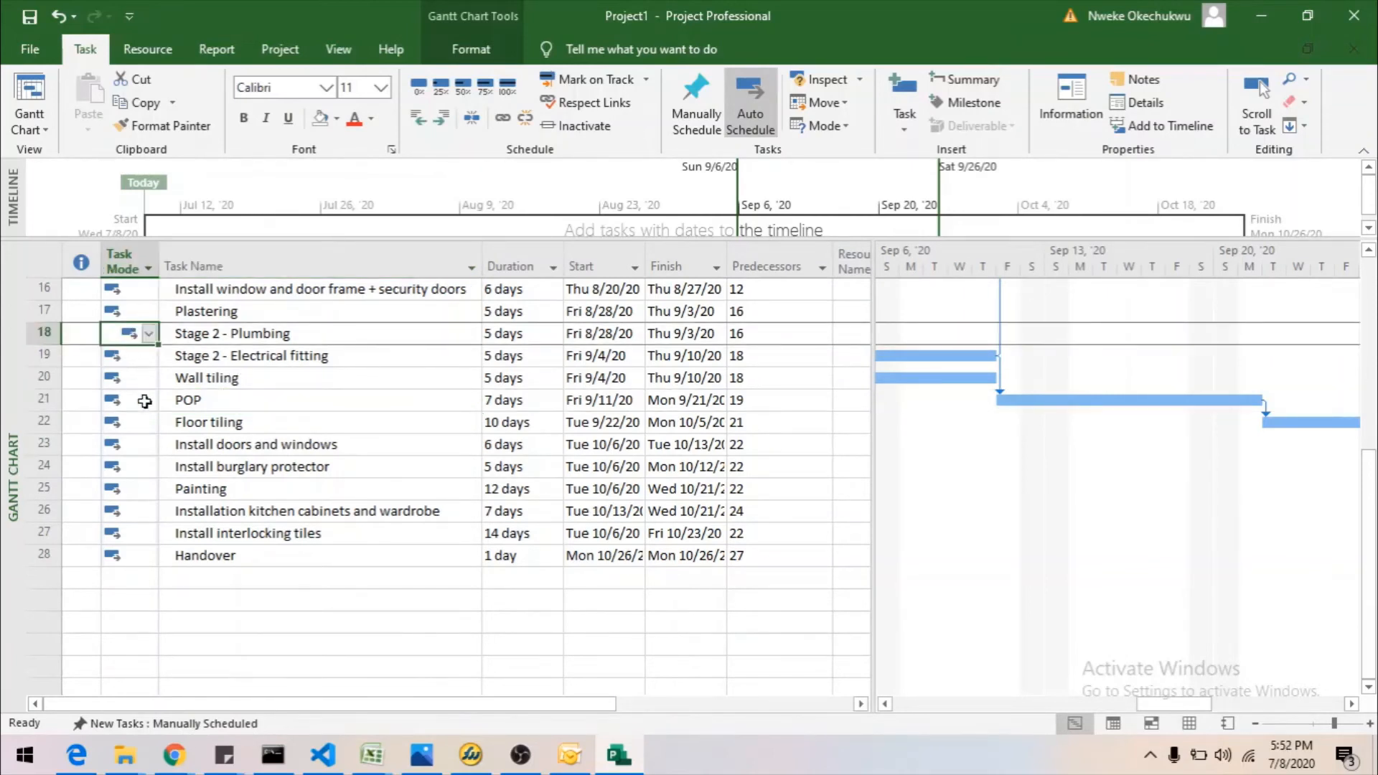
pyautogui.keyDown('shift'); pyautogui.click(124, 555); pyautogui.keyUp('shift')
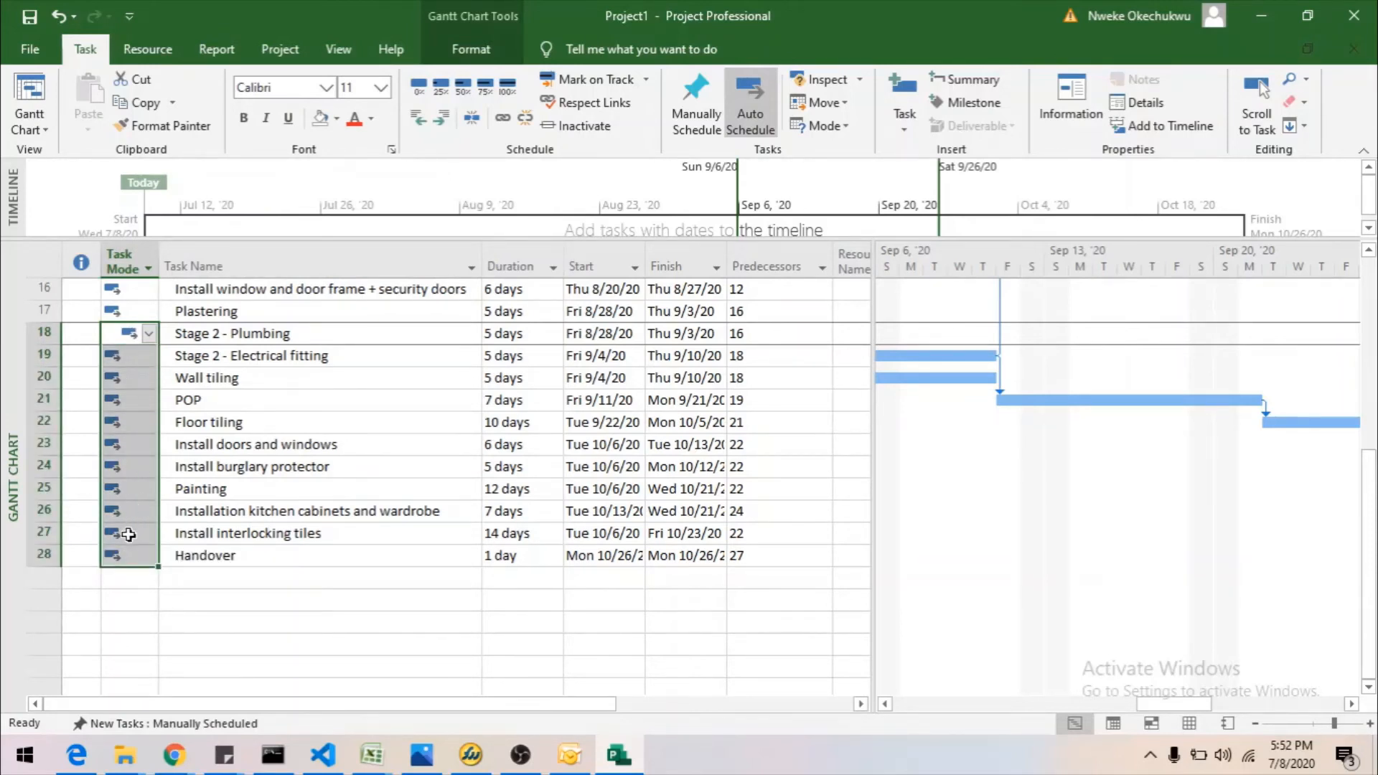
pyautogui.click(703, 88)
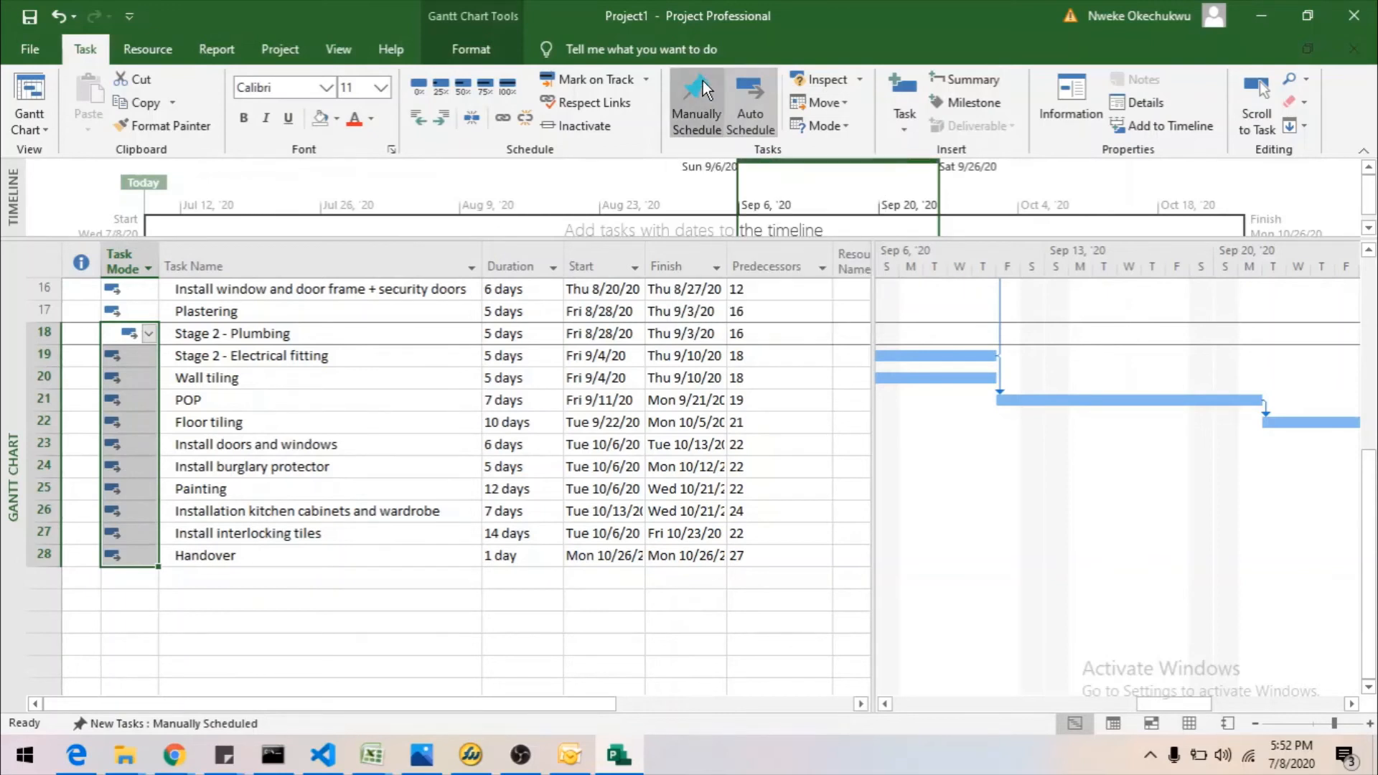
pyautogui.click(757, 85)
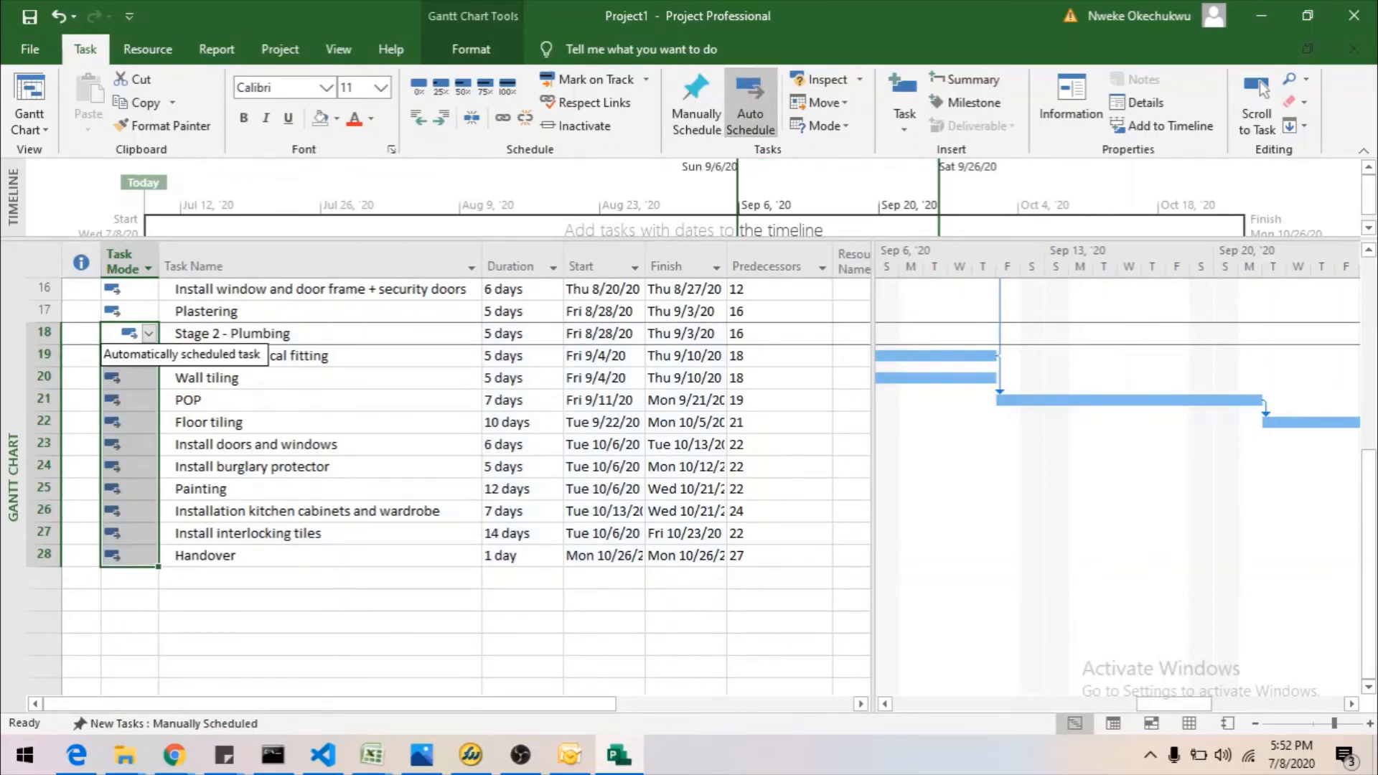
pyautogui.click(689, 105)
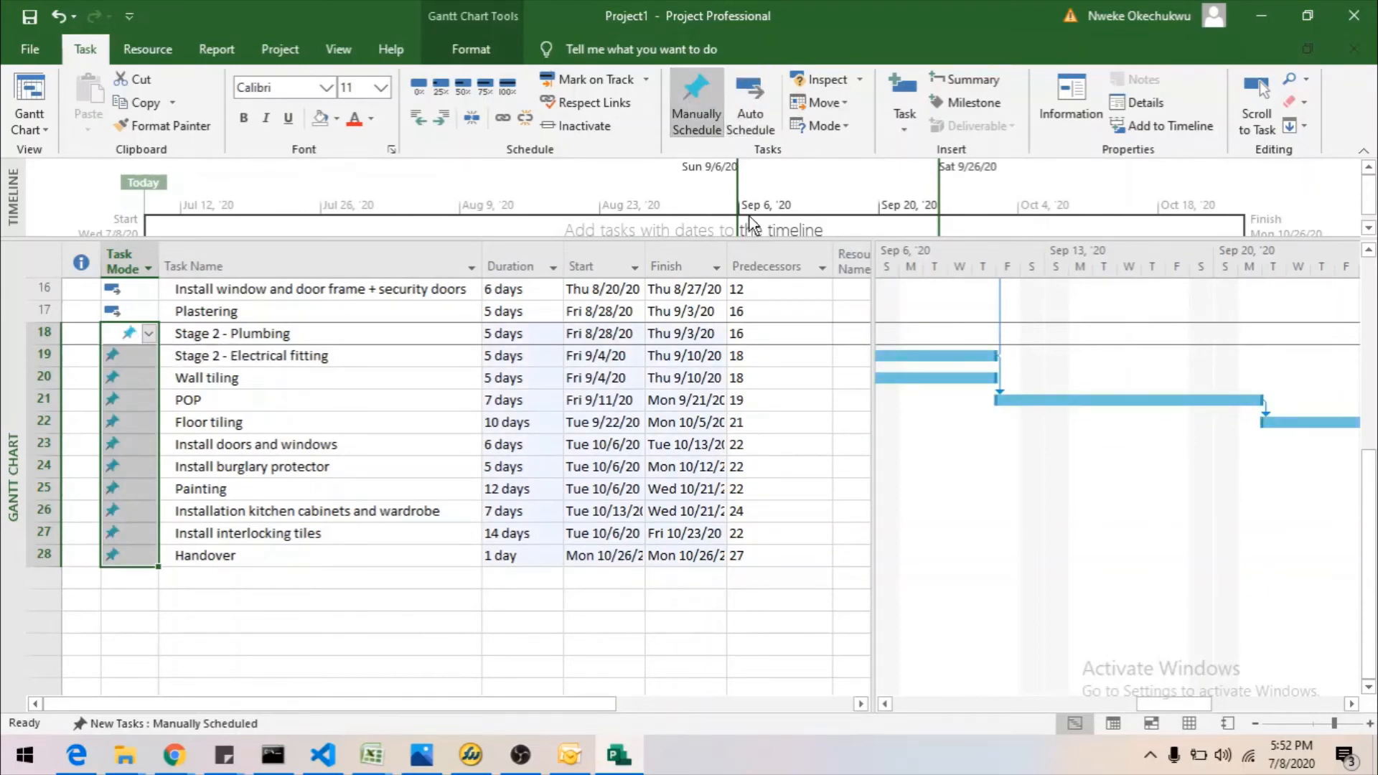
pyautogui.click(747, 95)
pyautogui.click(316, 393)
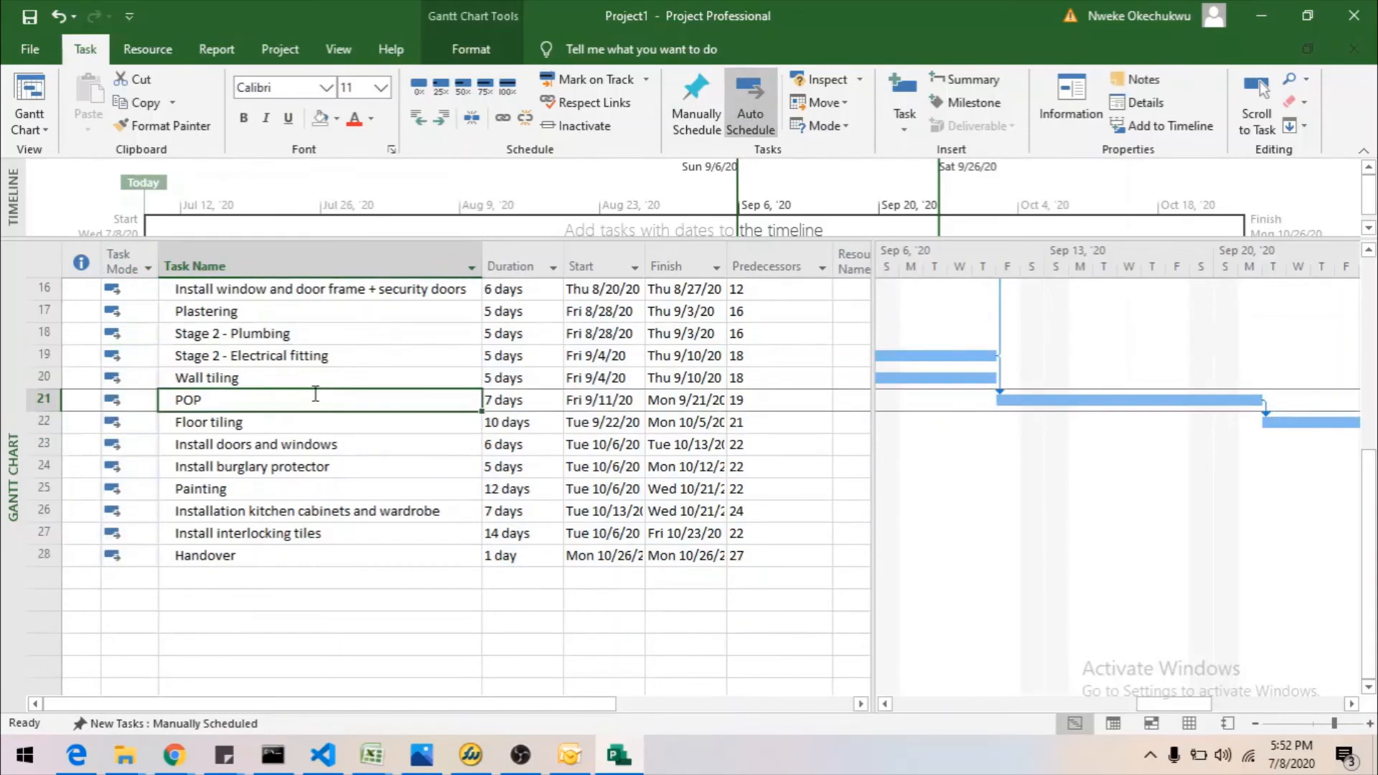
# Set the task mode of Pegging & digging of foundation to Auto Scheduled.
pyautogui.scroll(5, 309, 393)
pyautogui.click(153, 292)
pyautogui.click(149, 290)
pyautogui.click(136, 325)
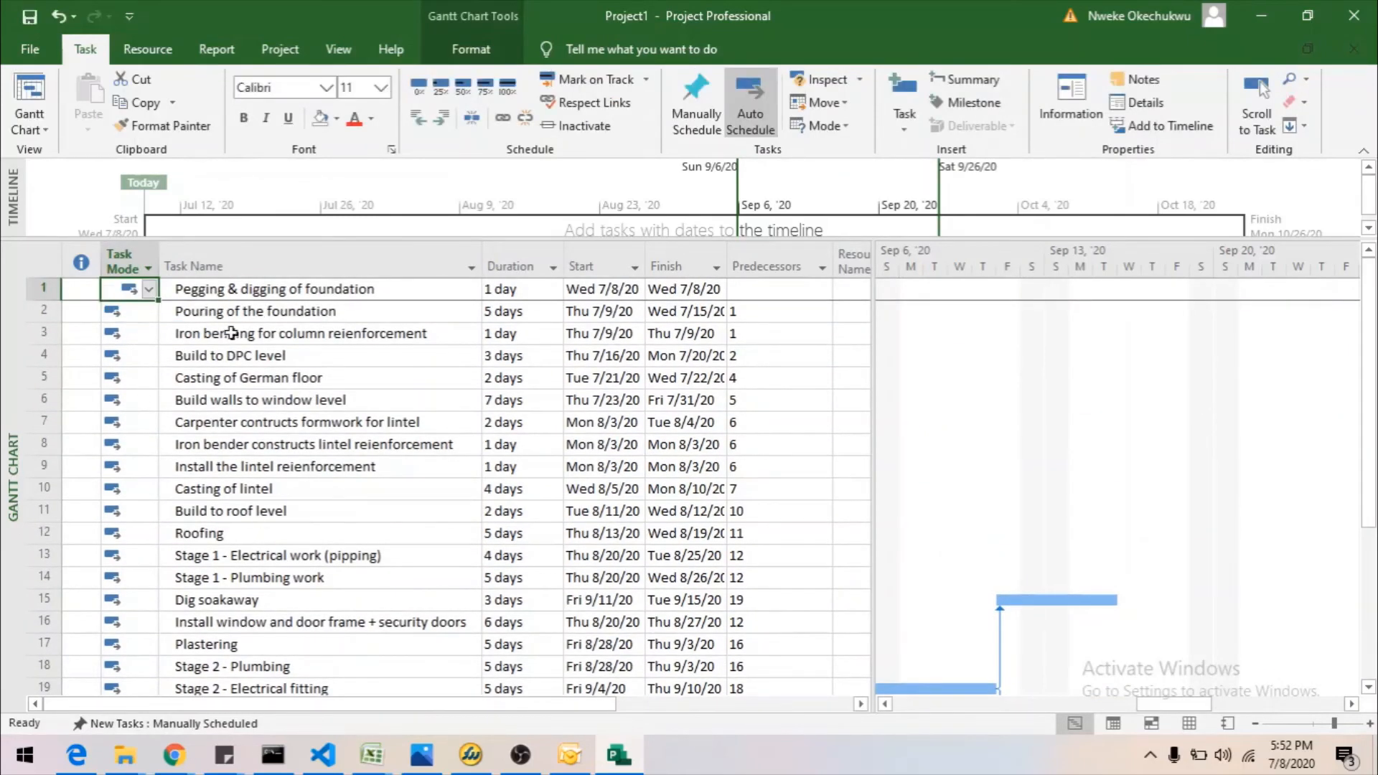
# Set the start date of Pegging & digging of foundation to July 30, 2020.
pyautogui.click(584, 365)
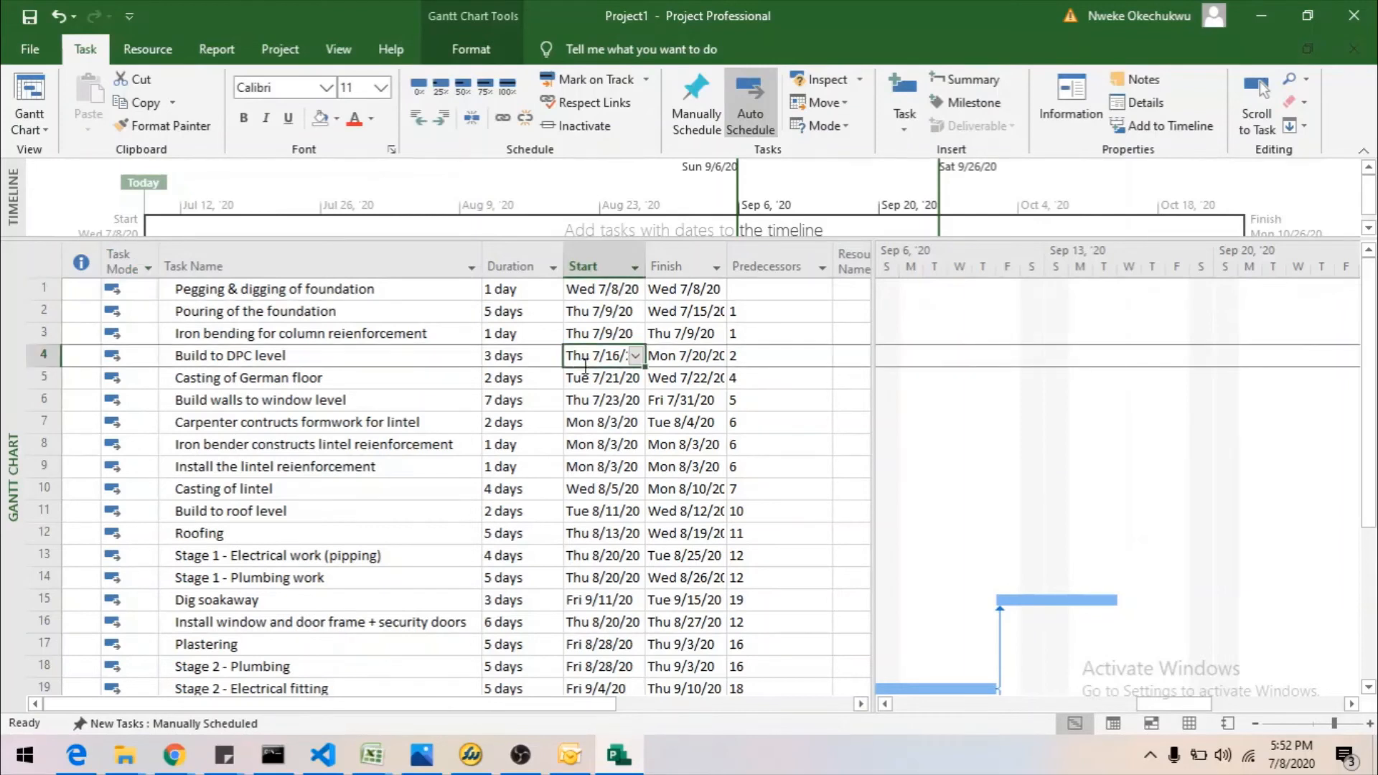
pyautogui.moveTo(1041, 698); pyautogui.dragTo(889, 693)
pyautogui.click(622, 290)
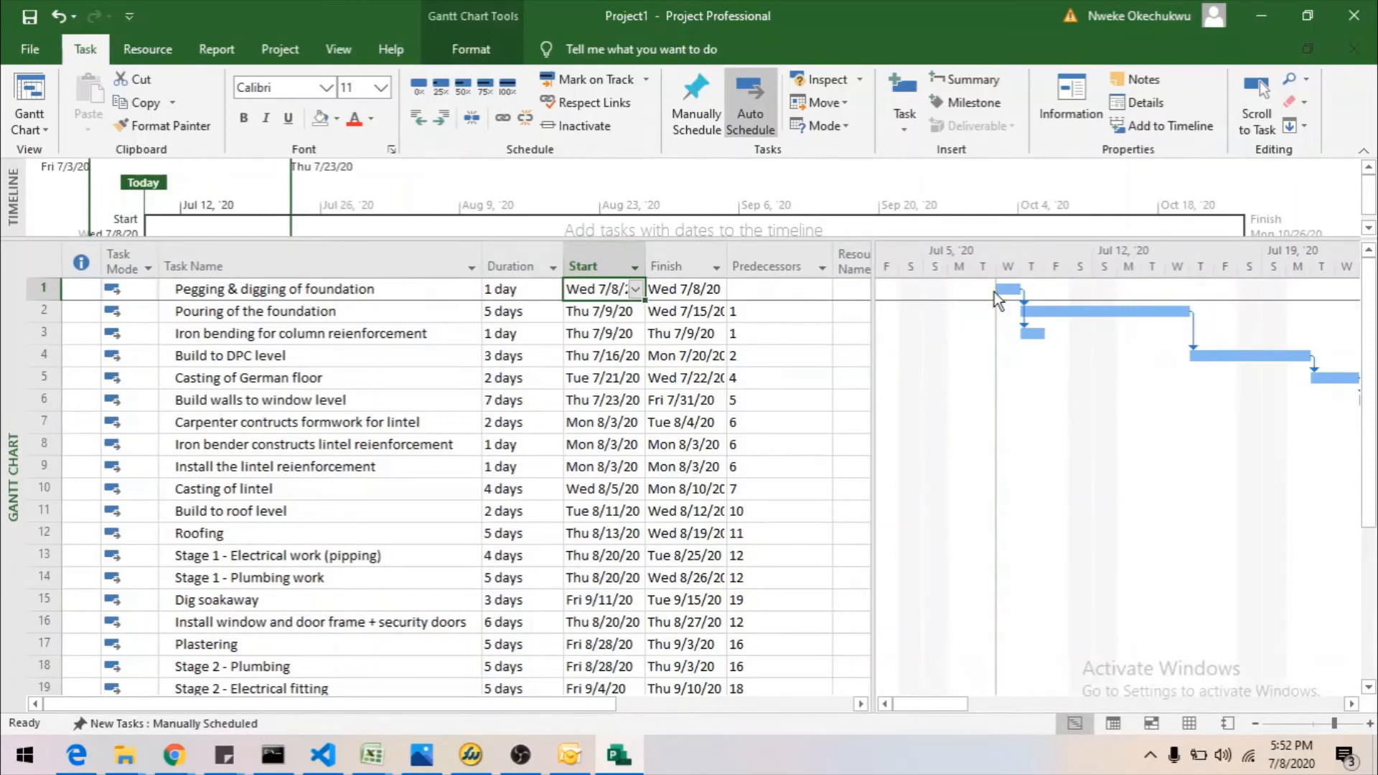
pyautogui.click(636, 288)
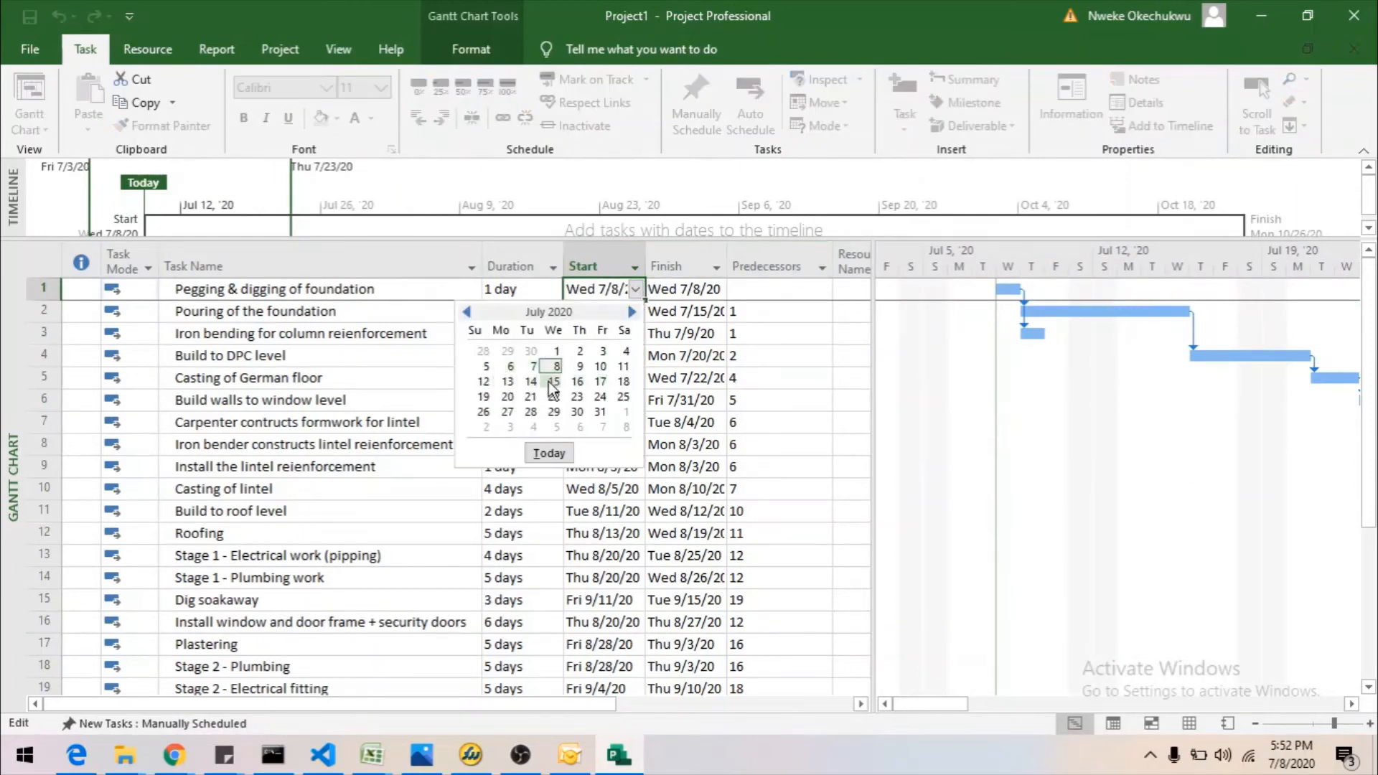
pyautogui.click(577, 412)
# Review the start and finish dates of all tasks down to Handover, along with their Gantt bars.
pyautogui.moveTo(936, 697); pyautogui.dragTo(1259, 700)
pyautogui.scroll(-1, 1161, 601)
pyautogui.scroll(-2, 1211, 606)
pyautogui.scroll(-2, 1247, 653)
pyautogui.scroll(2, 1101, 524)
pyautogui.moveTo(1275, 707); pyautogui.dragTo(911, 697)
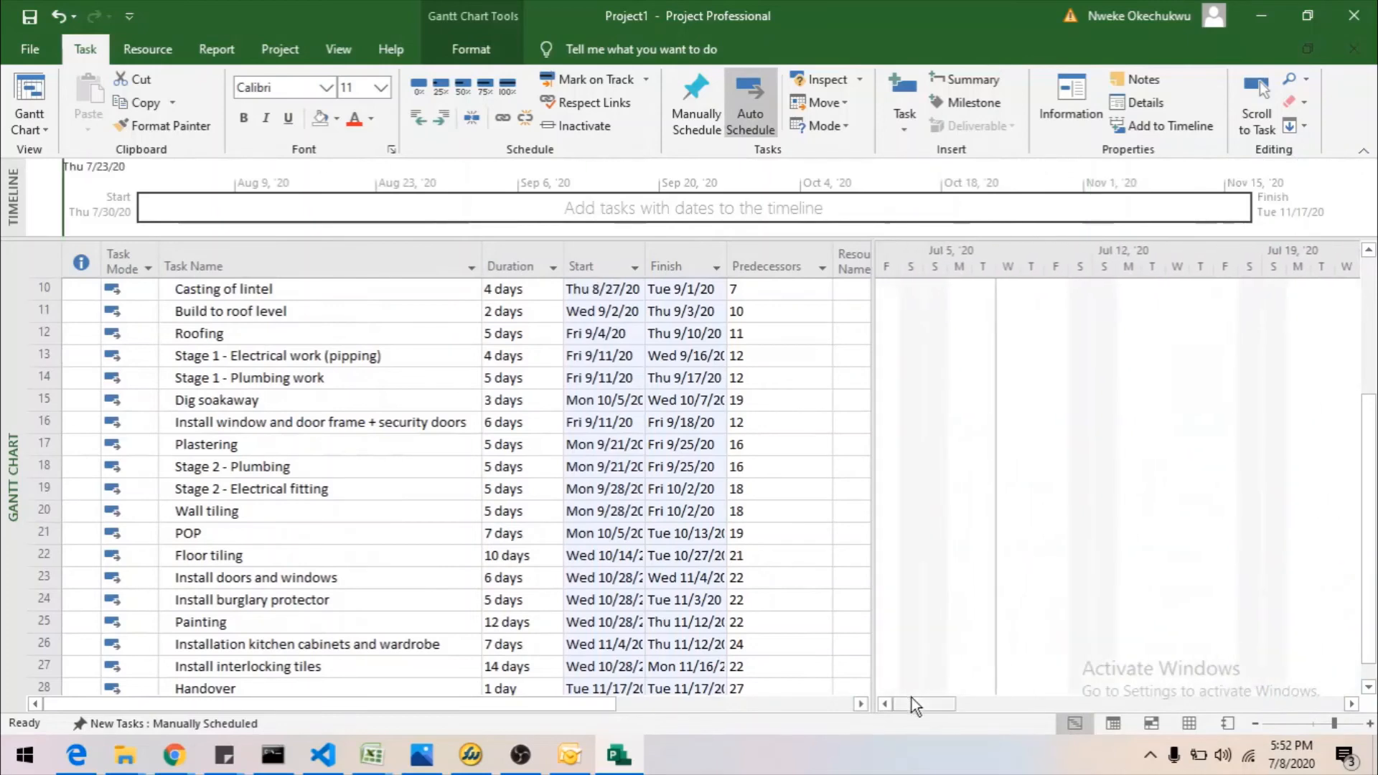
pyautogui.scroll(3, 664, 327)
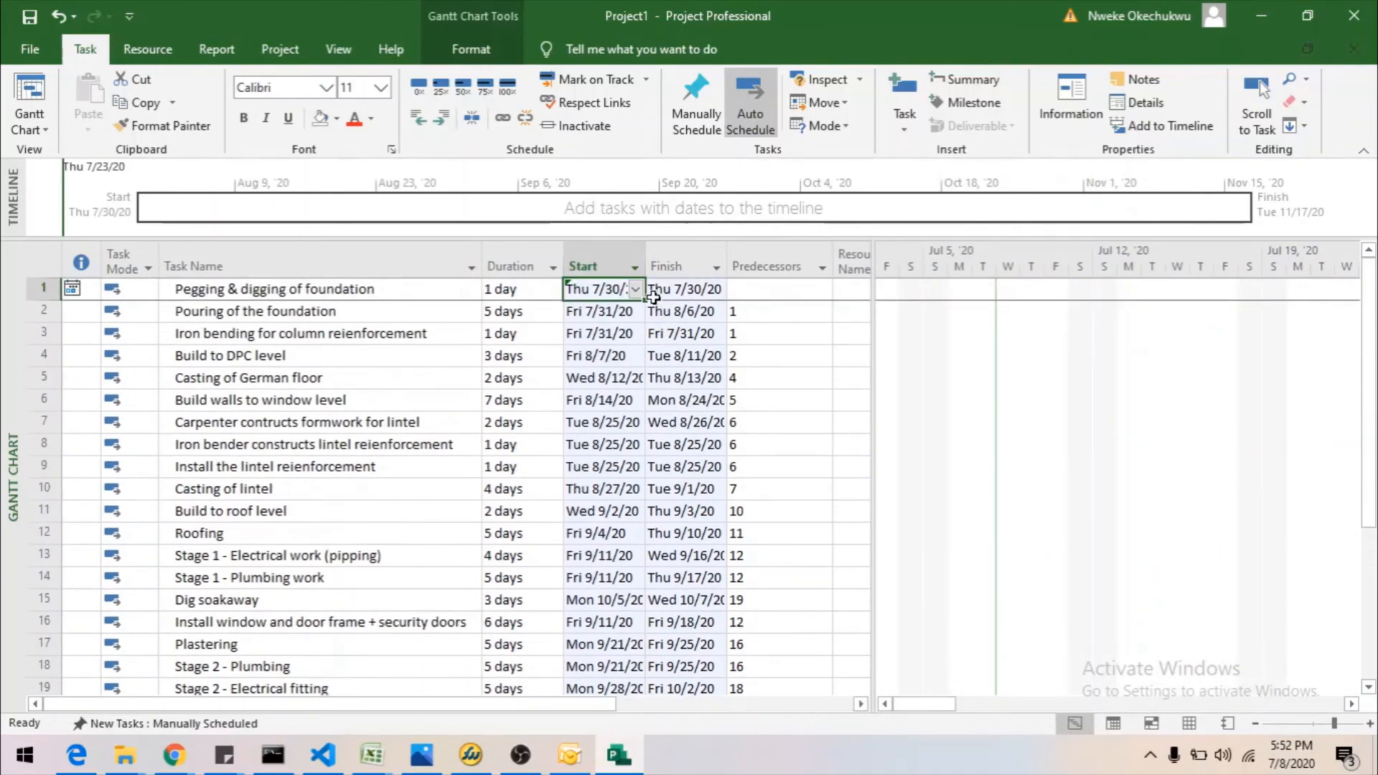
# Set the start date of Pegging & digging of foundation to July 9, 2020.
pyautogui.click(636, 289)
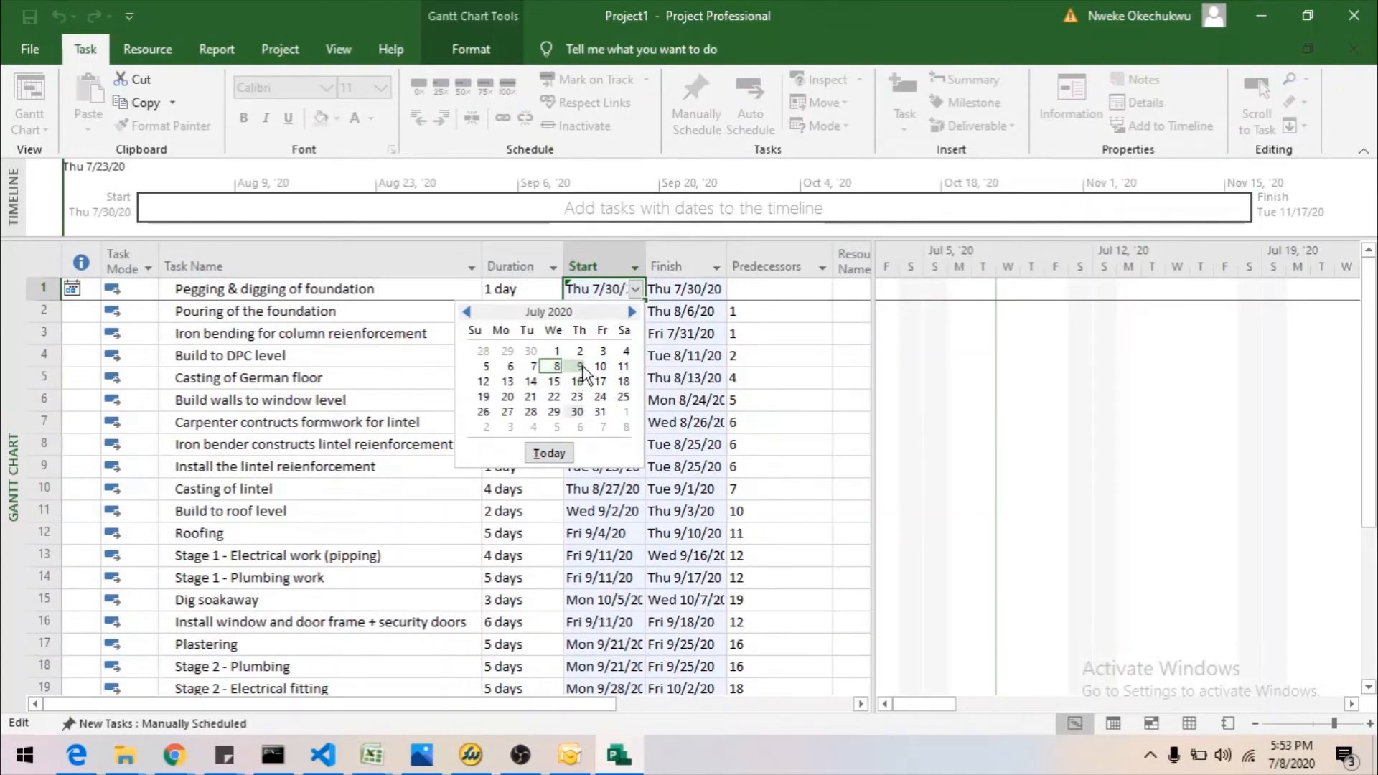
pyautogui.click(581, 367)
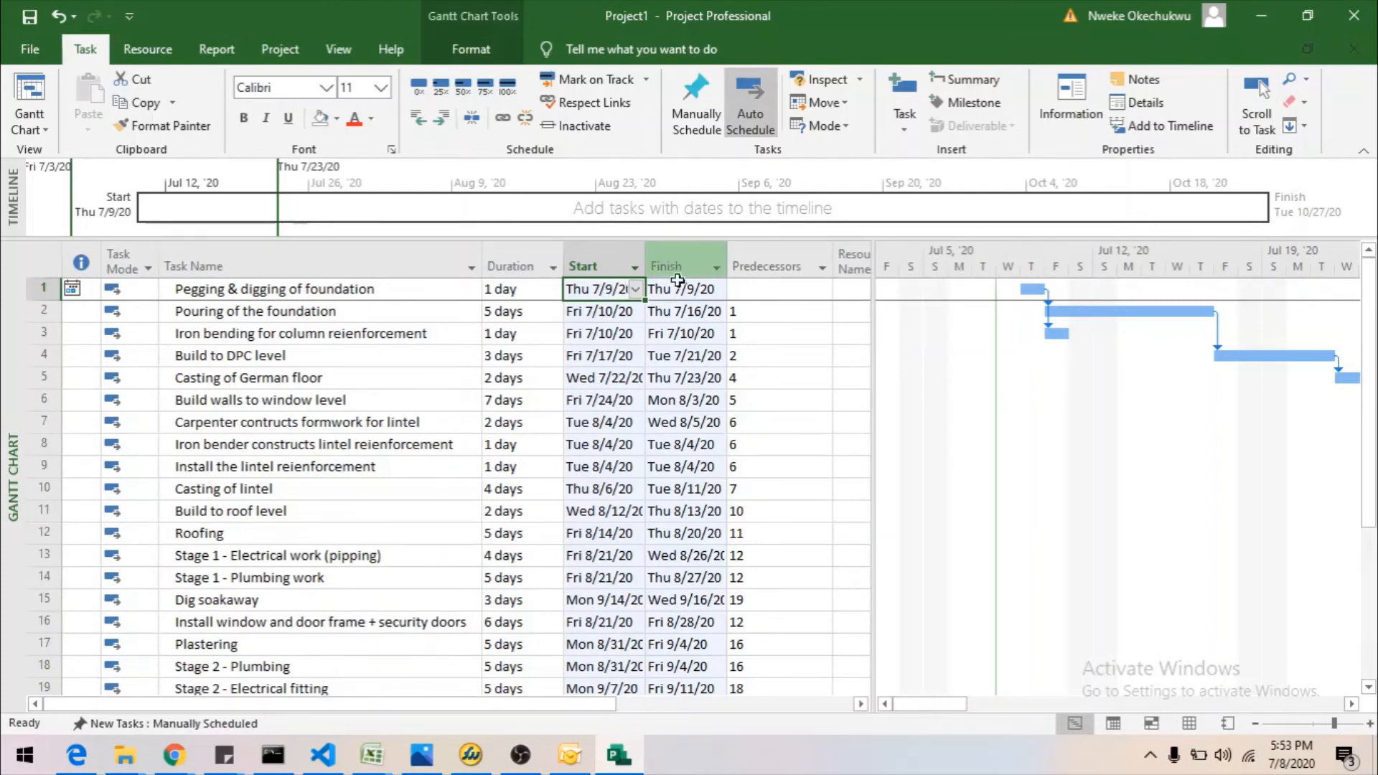
pyautogui.click(400, 385)
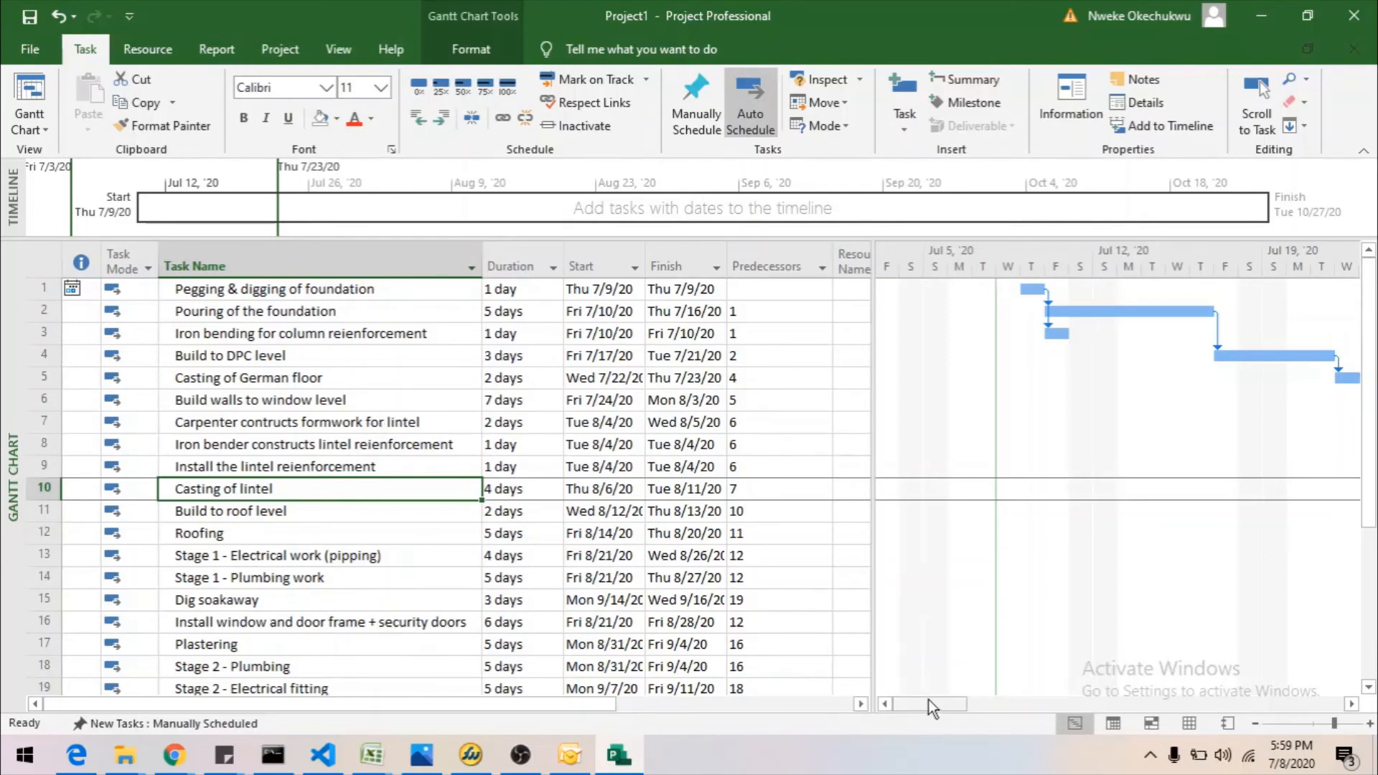
# Inspect the Gantt bars of Pegging & digging of foundation and Pouring of the foundation.
pyautogui.click(1033, 286)
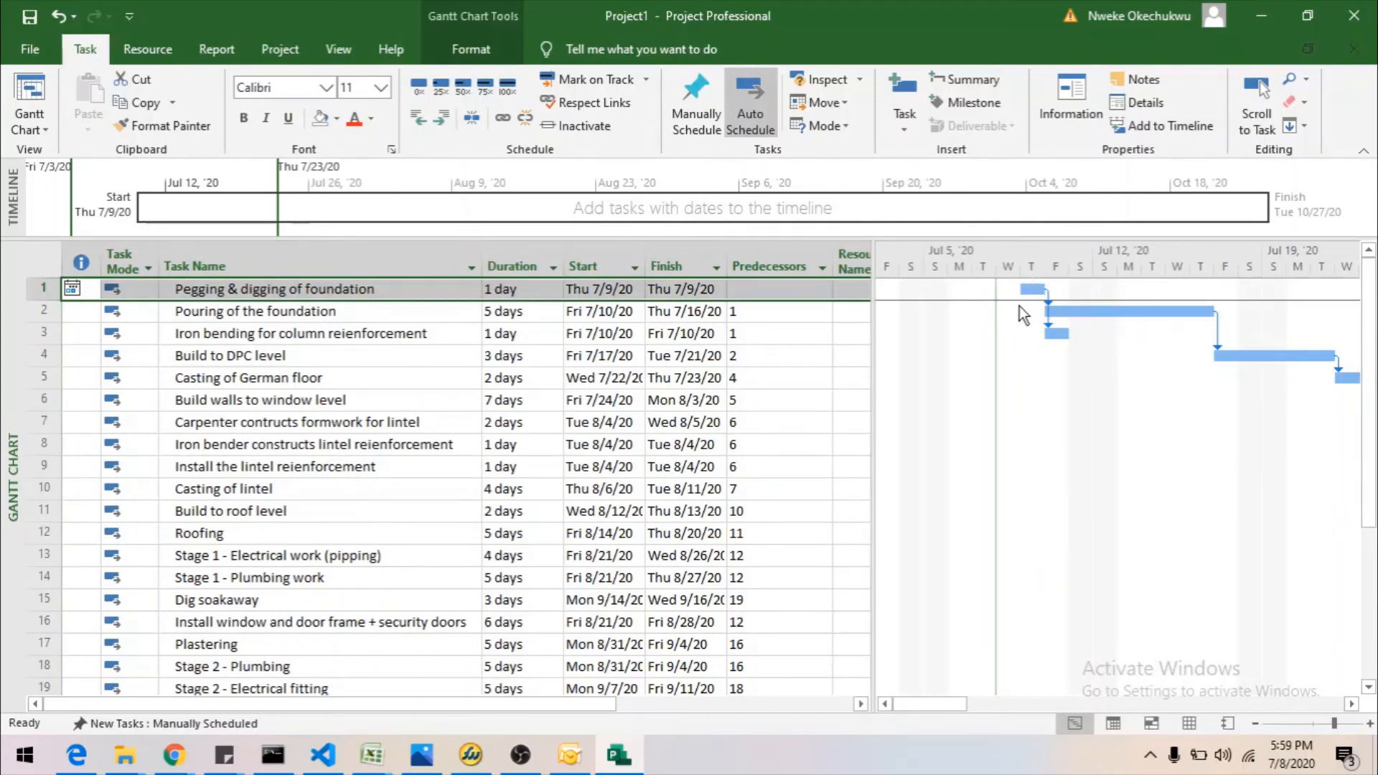
pyautogui.click(244, 314)
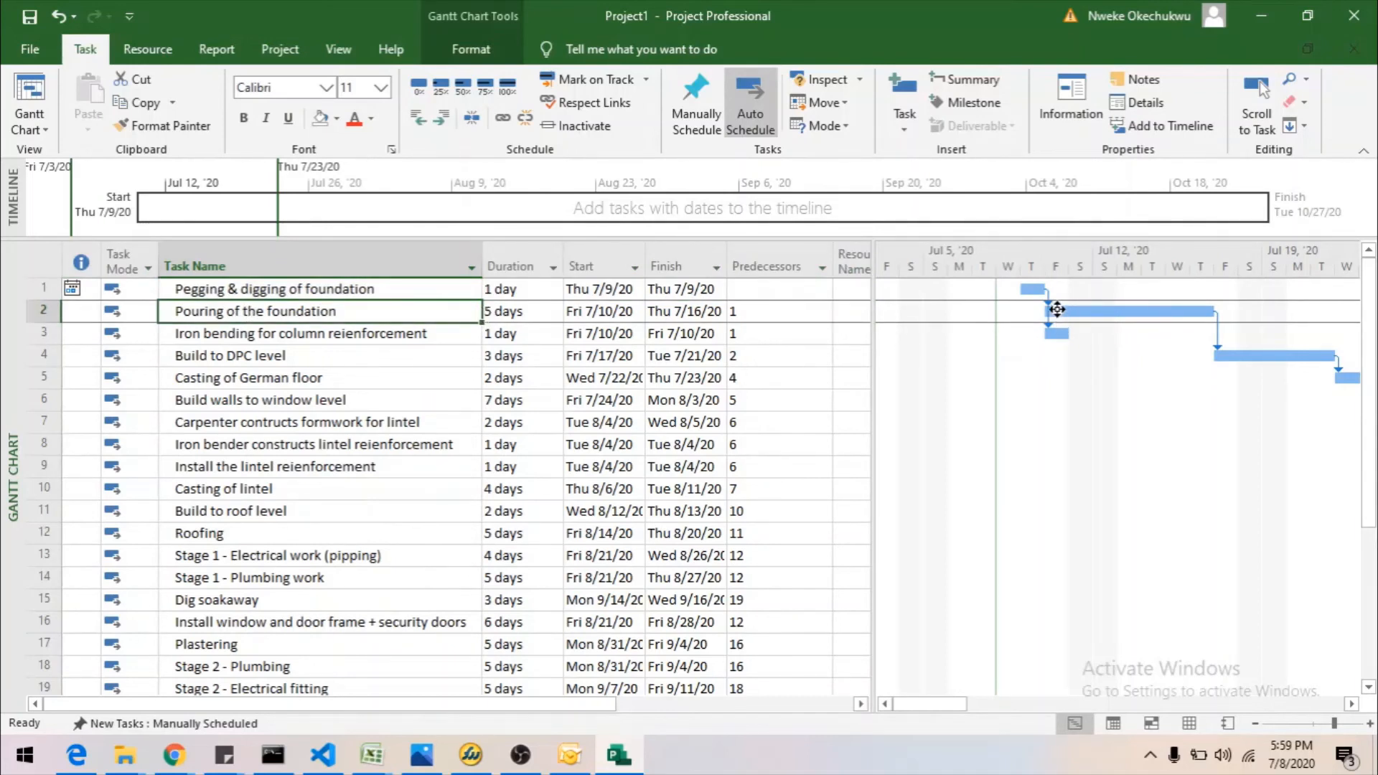
pyautogui.moveTo(1057, 312)
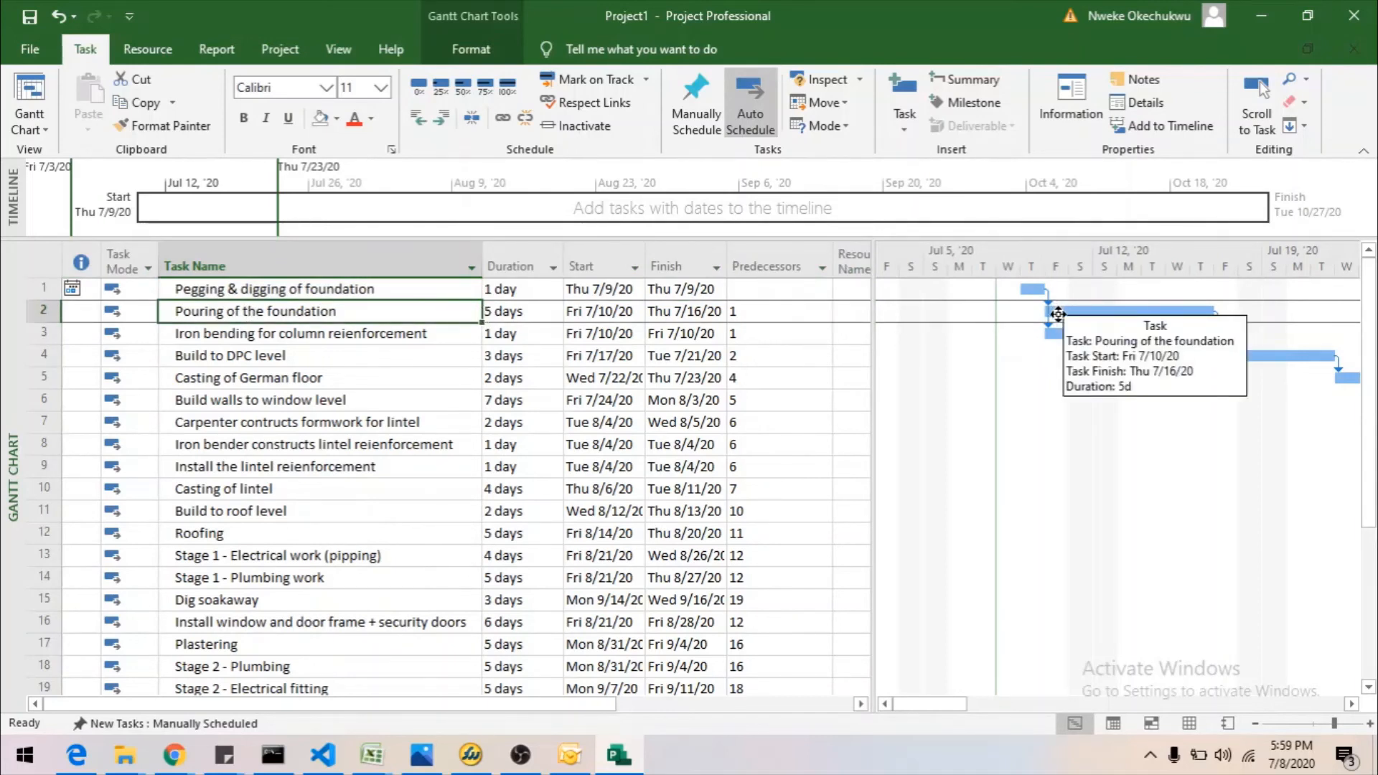
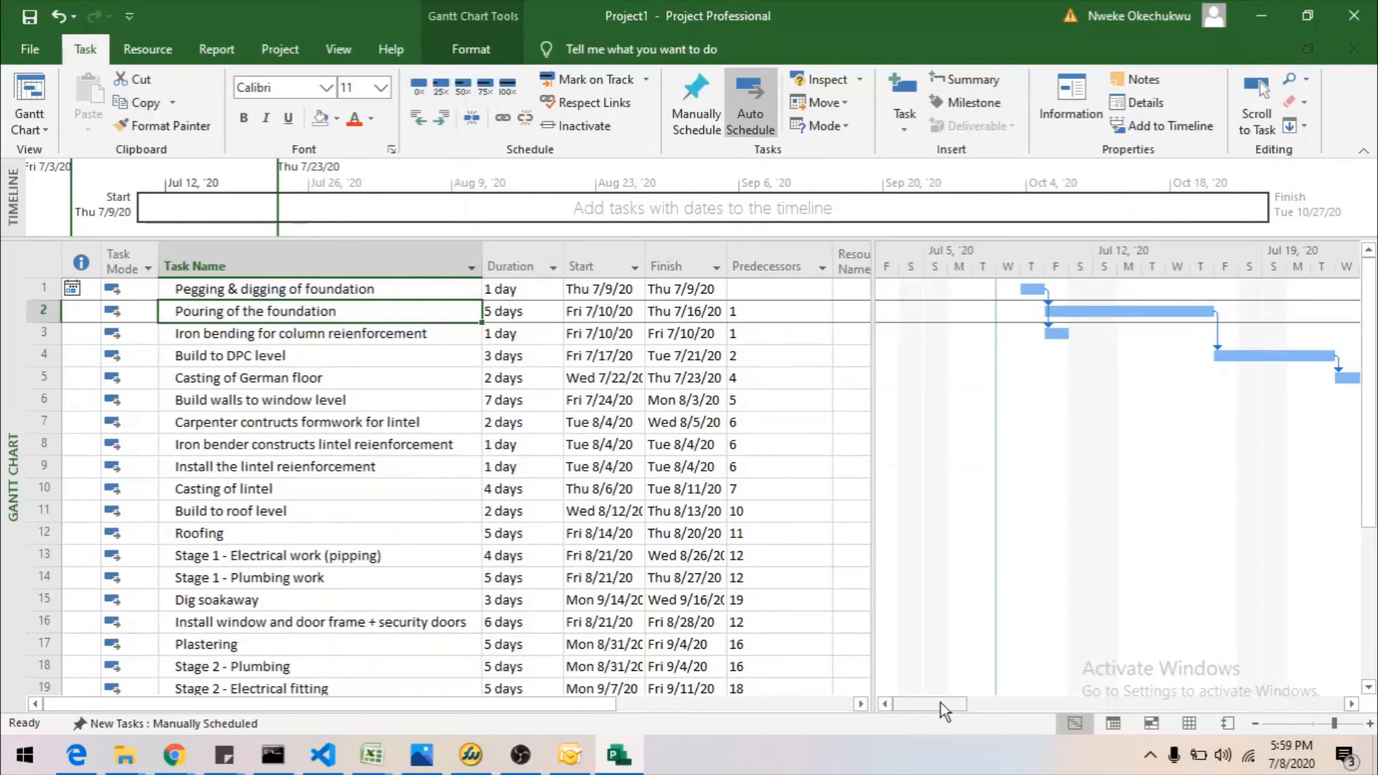
pyautogui.moveTo(940, 703); pyautogui.dragTo(898, 691)
# Open the default work week details of the Standard (Project Calendar) in Change Working Time.
pyautogui.click(279, 55)
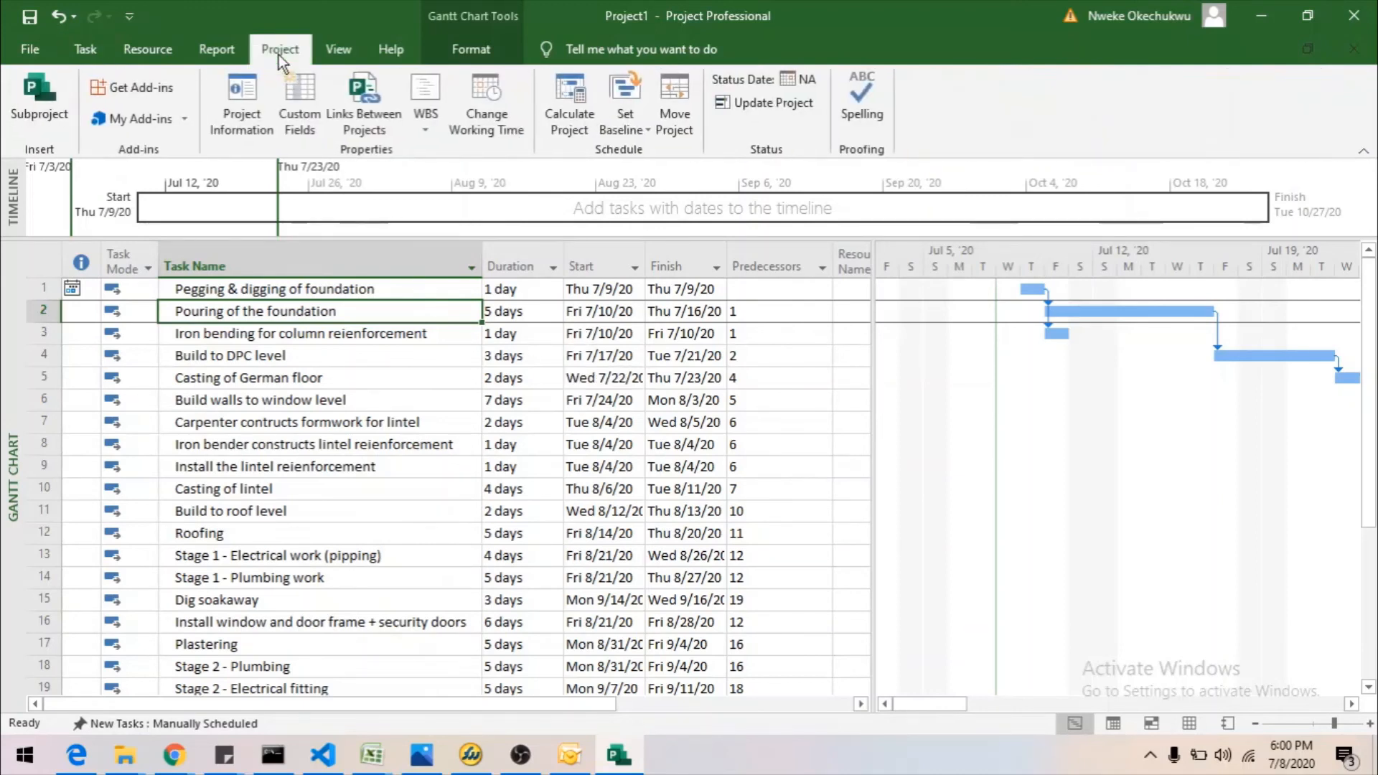
pyautogui.click(489, 104)
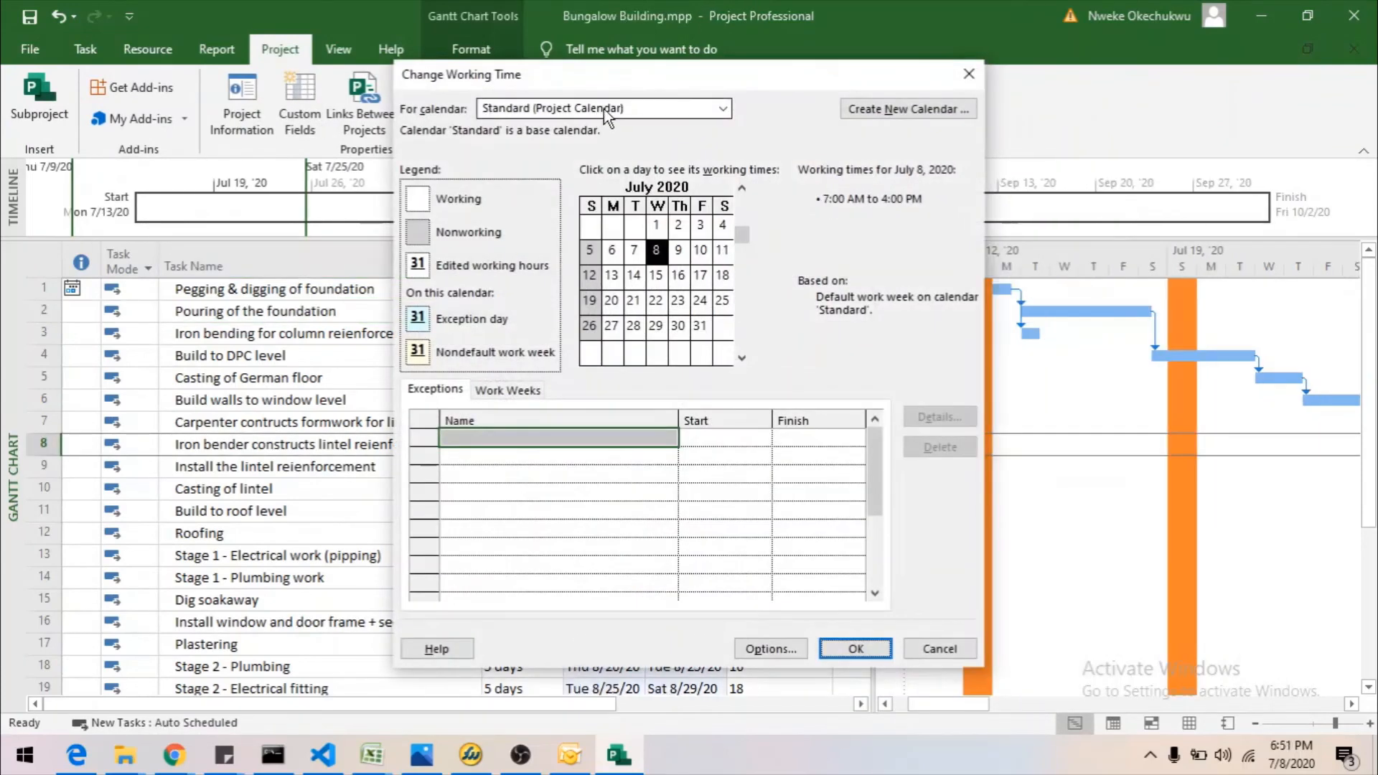
pyautogui.click(606, 107)
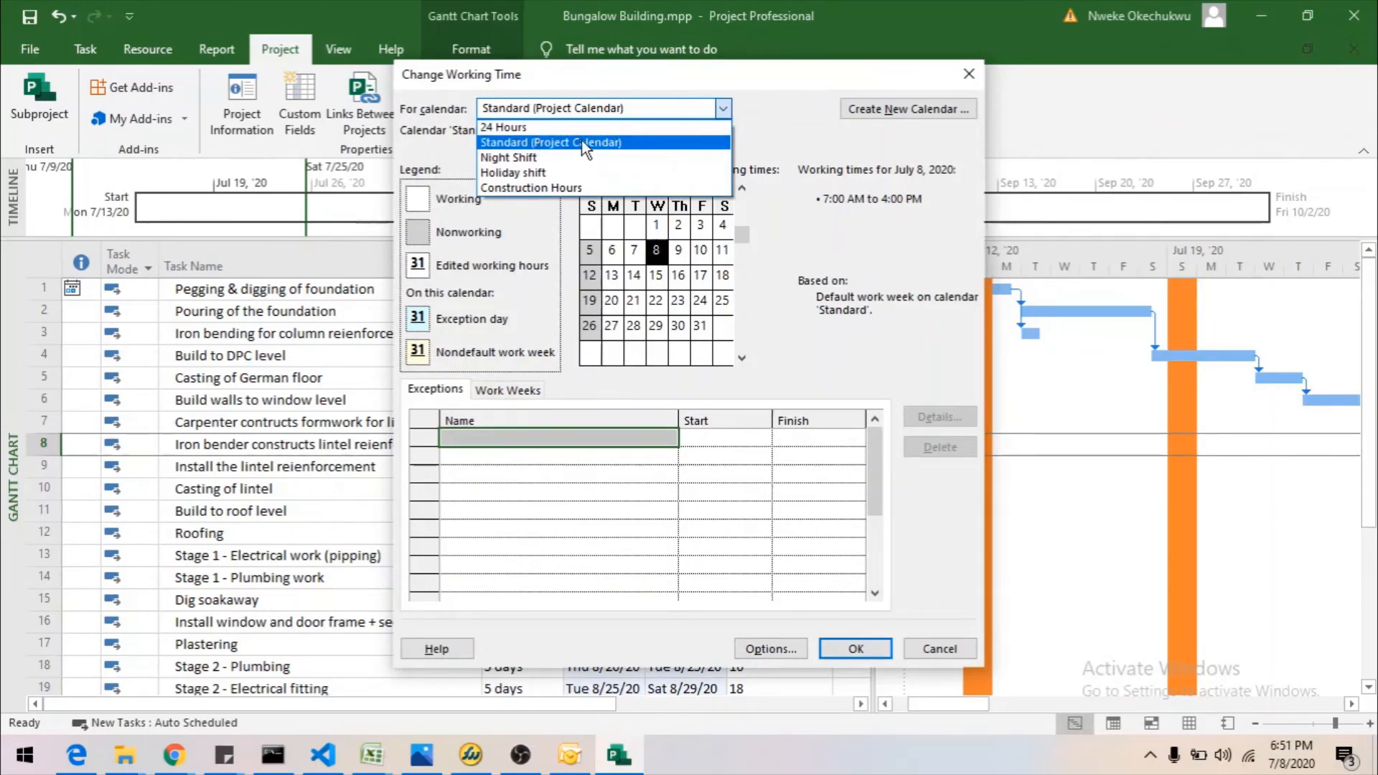
pyautogui.click(581, 141)
pyautogui.click(505, 389)
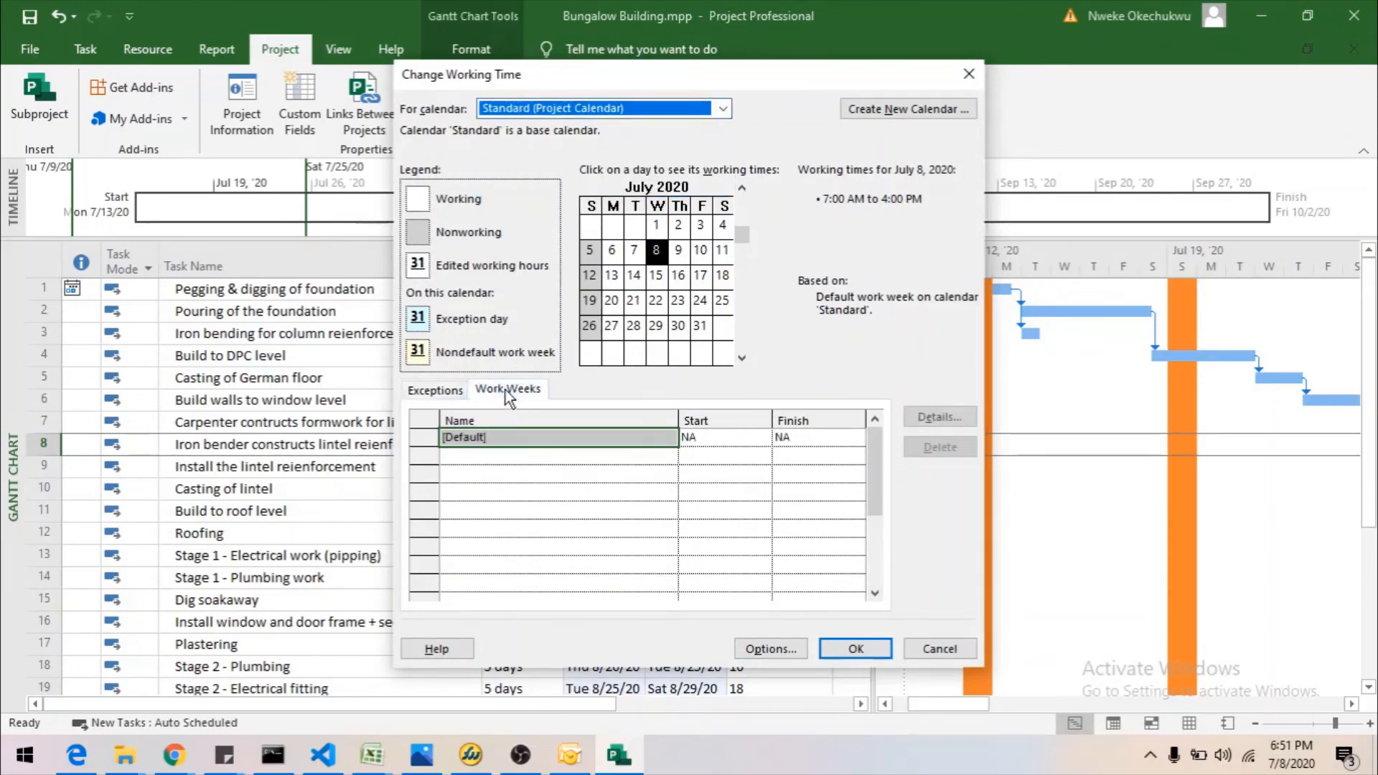
pyautogui.doubleClick(508, 439)
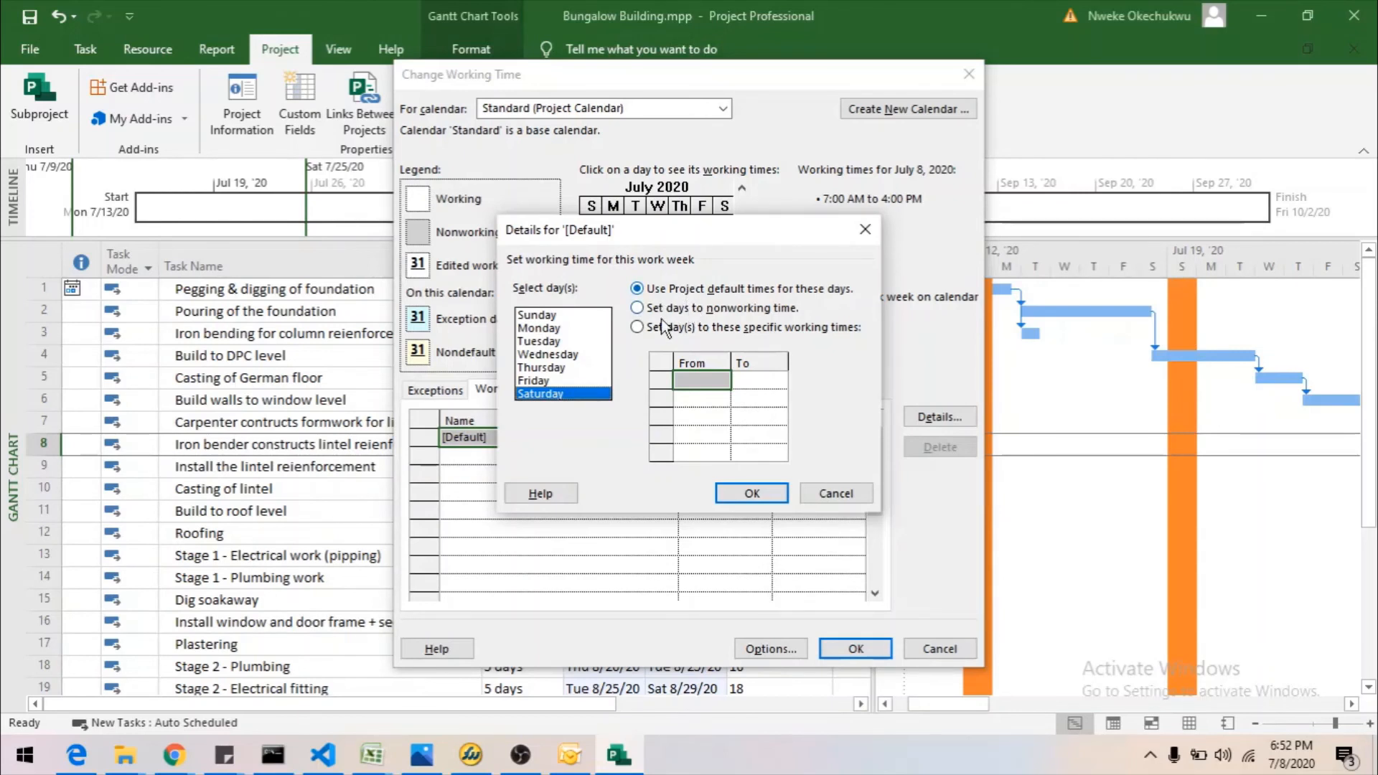
# Set Sunday to nonworking time in the default work week.
pyautogui.click(549, 316)
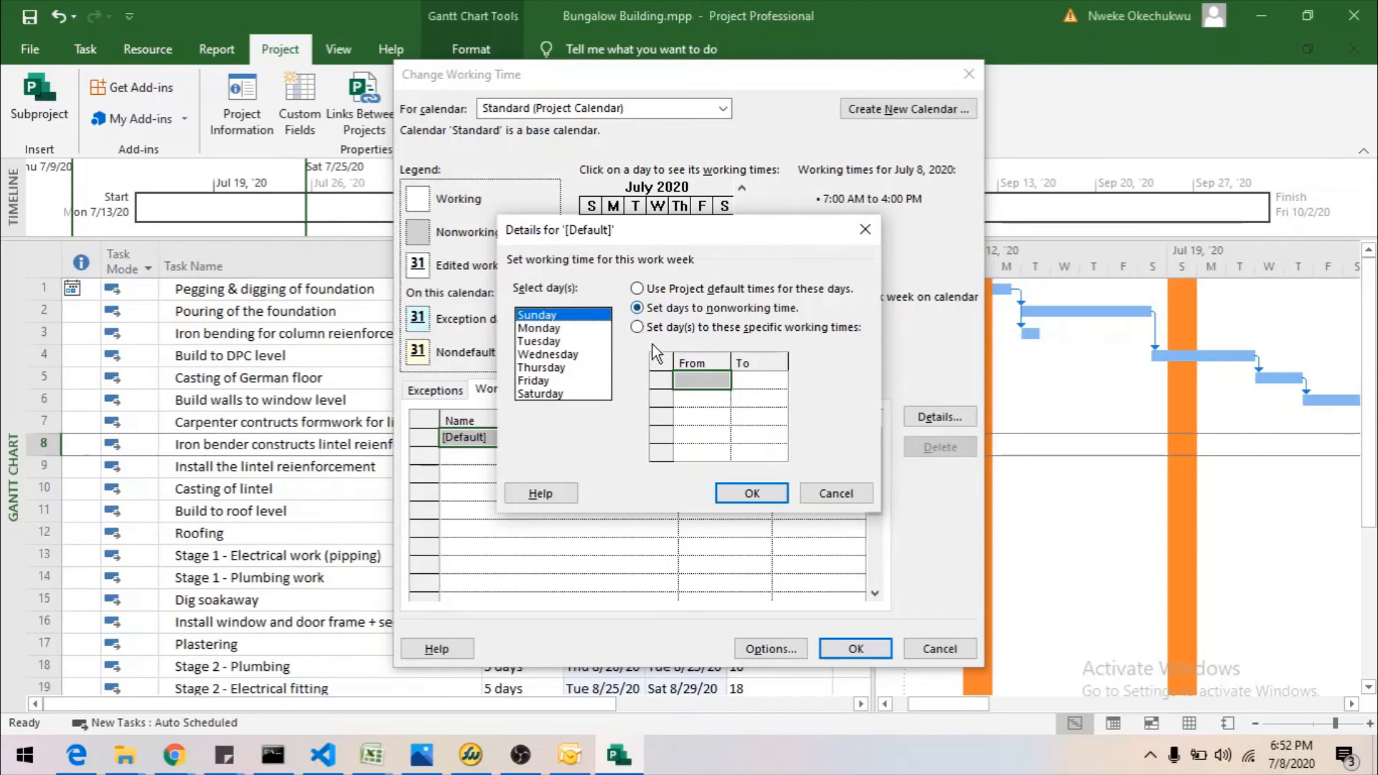
pyautogui.click(561, 331)
pyautogui.click(549, 316)
pyautogui.click(642, 314)
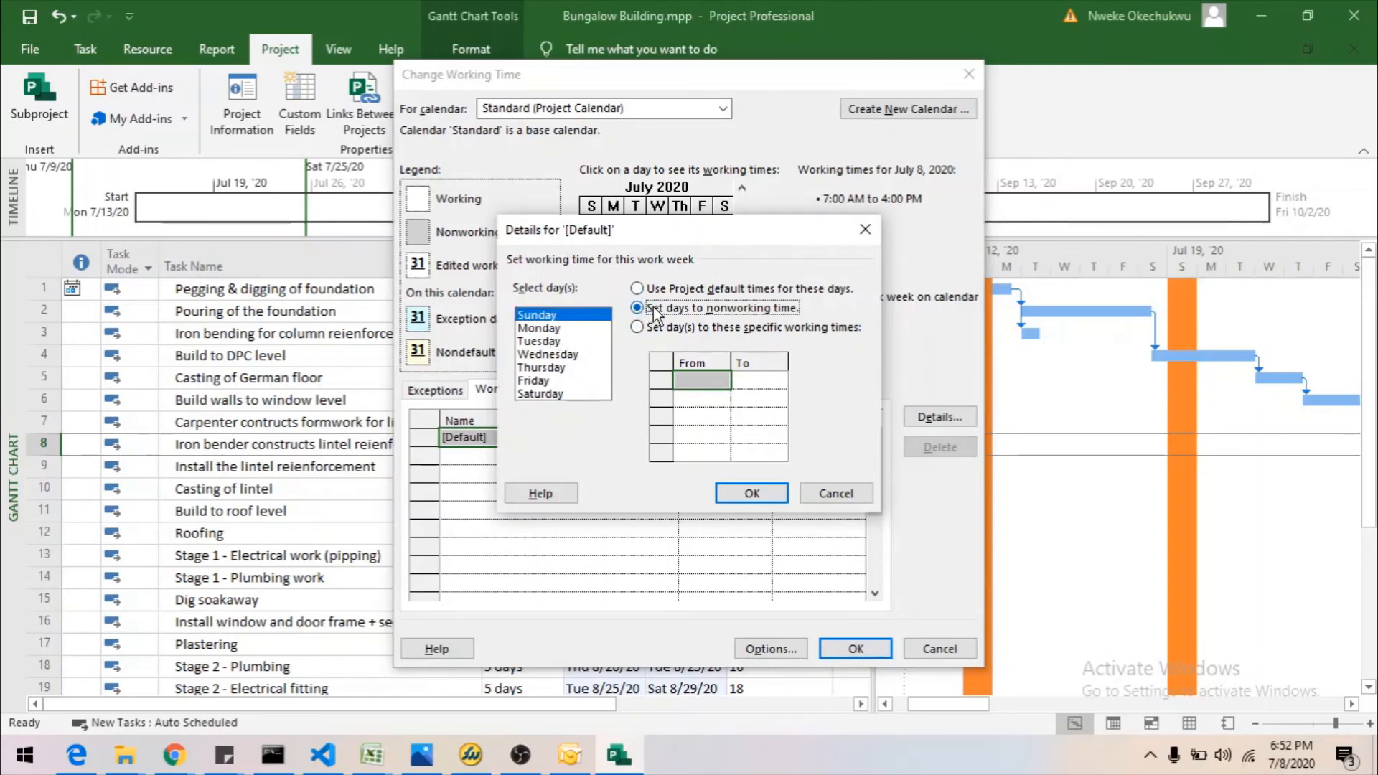
# Set Monday to Saturday to specific working times of 7:00 AM to 4:00 PM in the default work week and apply the calendar changes.
pyautogui.click(534, 333)
pyautogui.keyDown('shift'); pyautogui.click(541, 394); pyautogui.keyUp('shift')
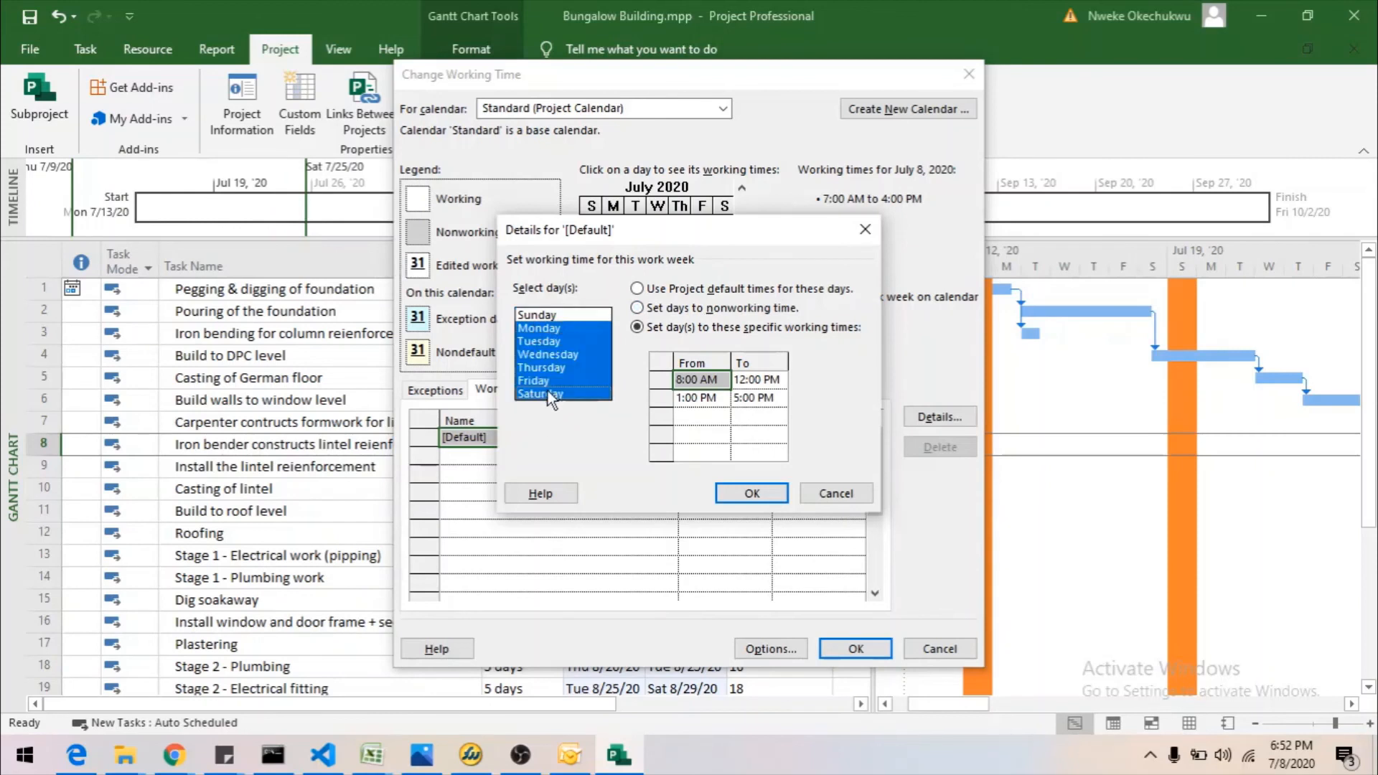
pyautogui.click(638, 327)
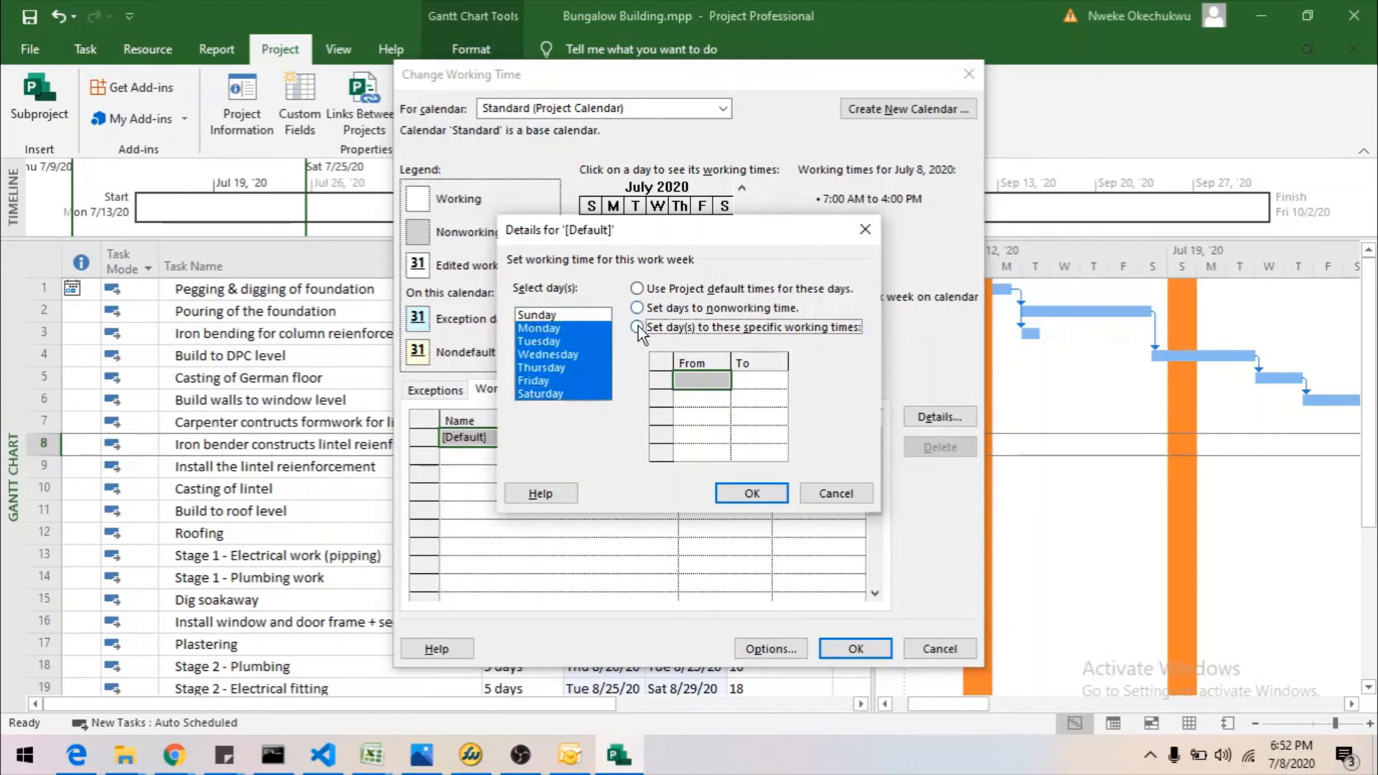
pyautogui.click(703, 384)
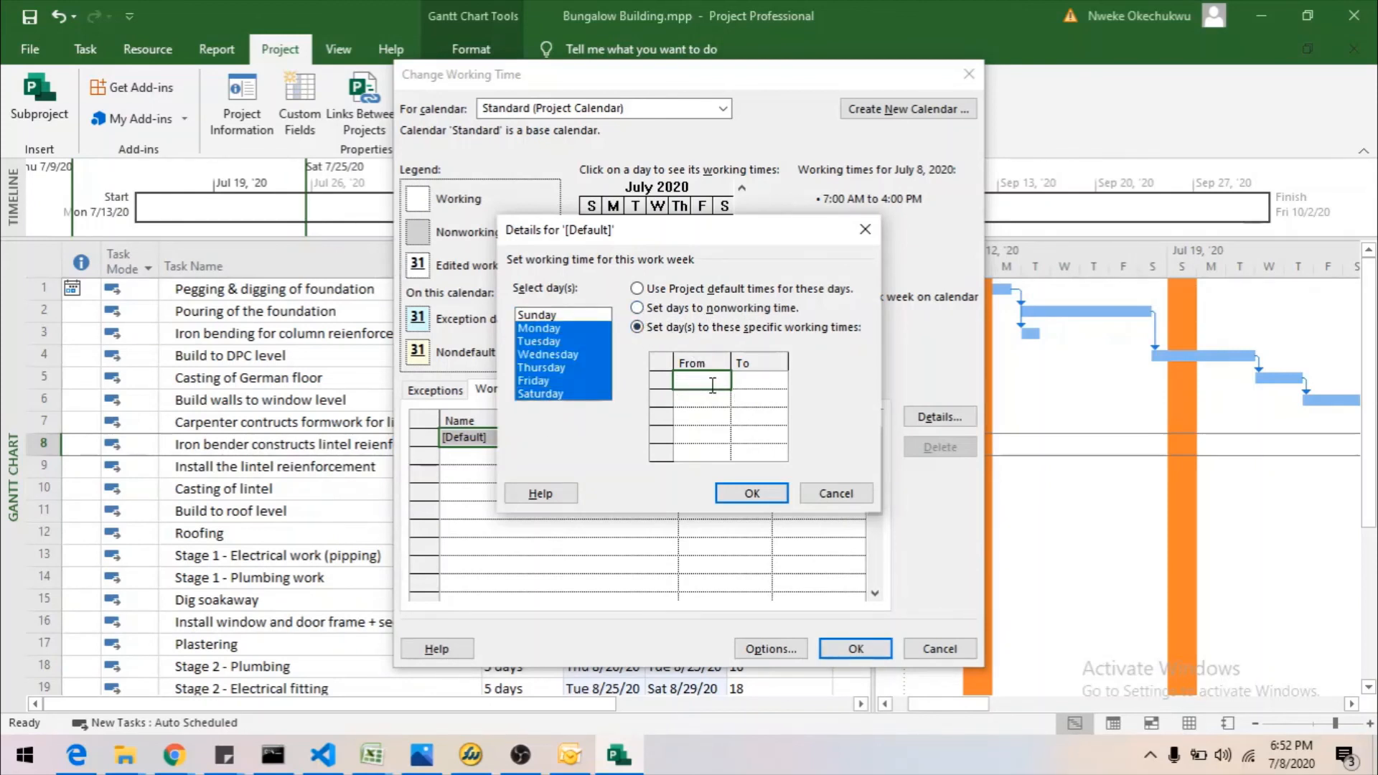
pyautogui.write('7:00am')
pyautogui.click(752, 385)
pyautogui.write('4:00pm')
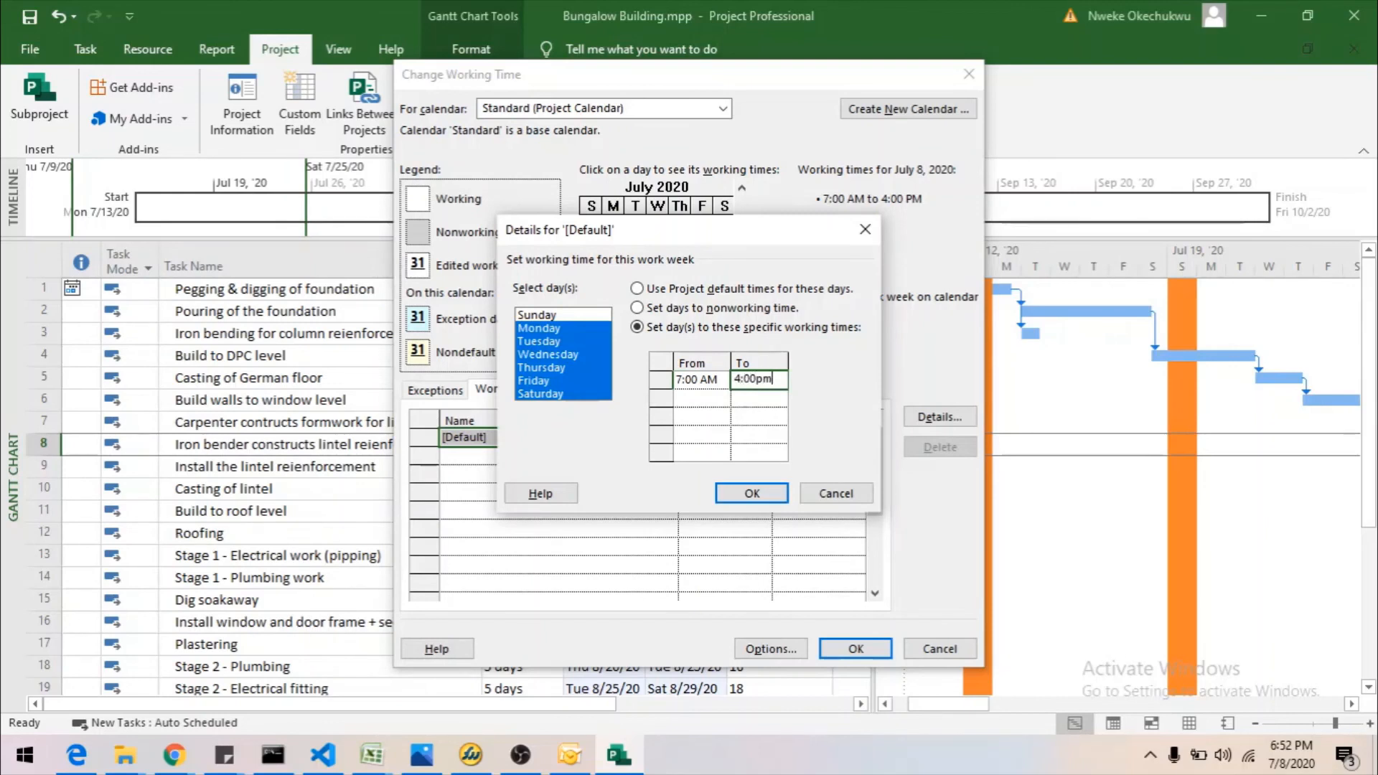
pyautogui.press('Return')
pyautogui.click(751, 493)
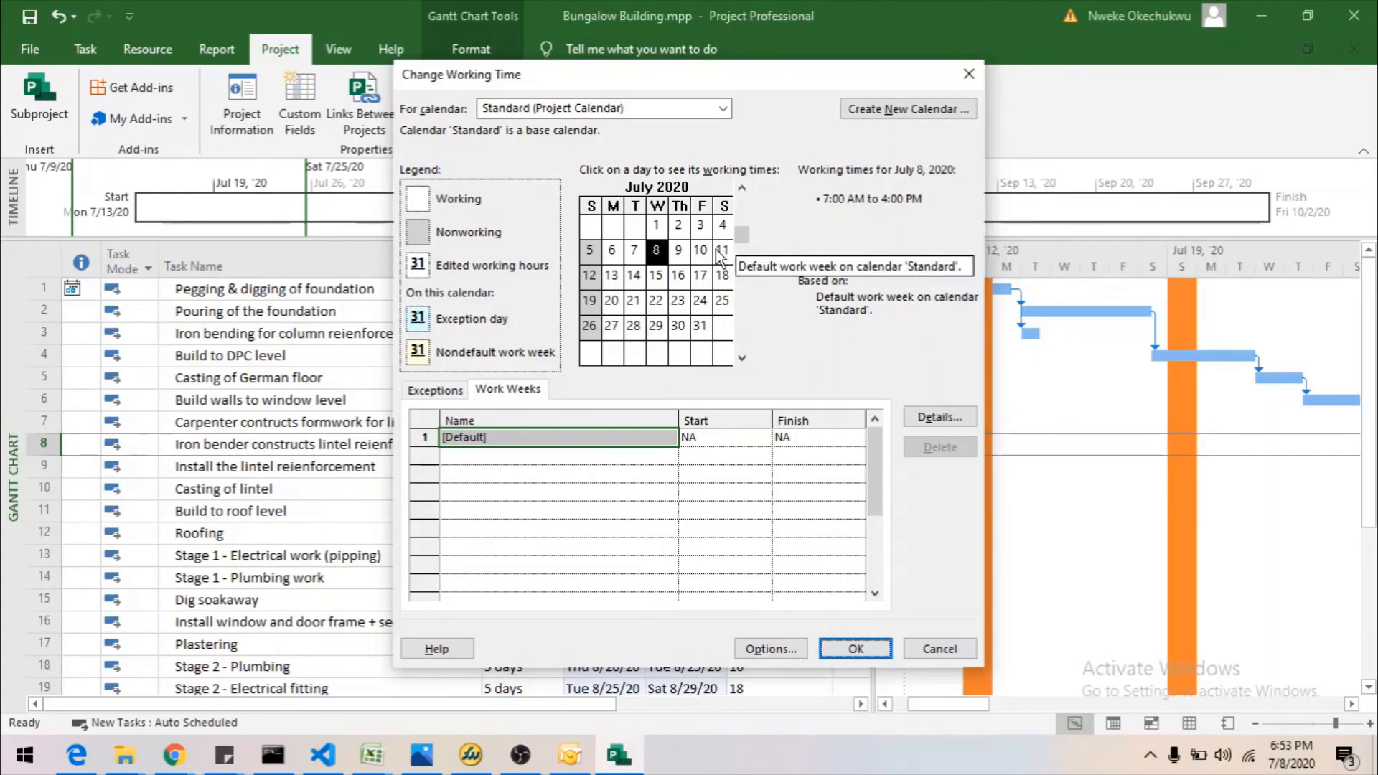
pyautogui.click(855, 645)
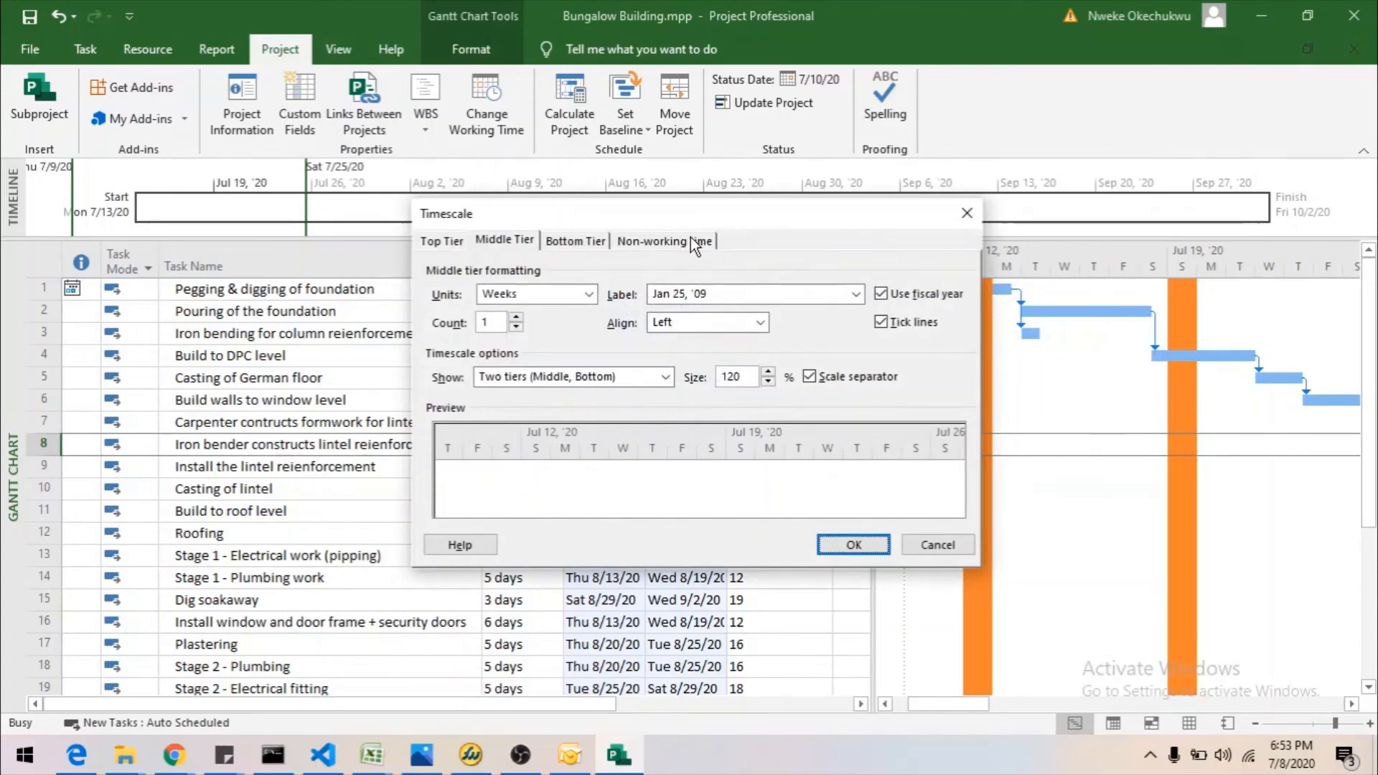
# Format the timescale's non-working time with the Standard (Project Calendar) and a light orange color.
pyautogui.click(672, 244)
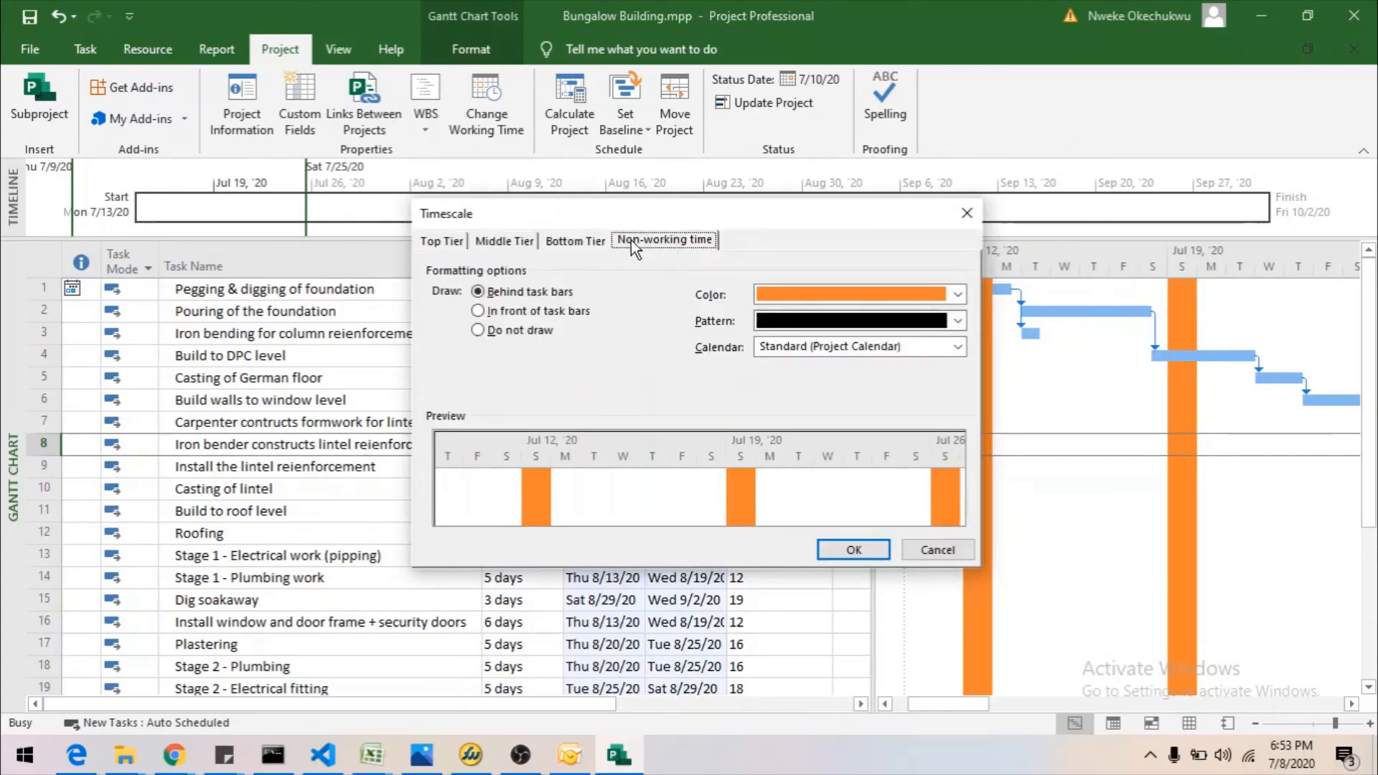
pyautogui.click(816, 346)
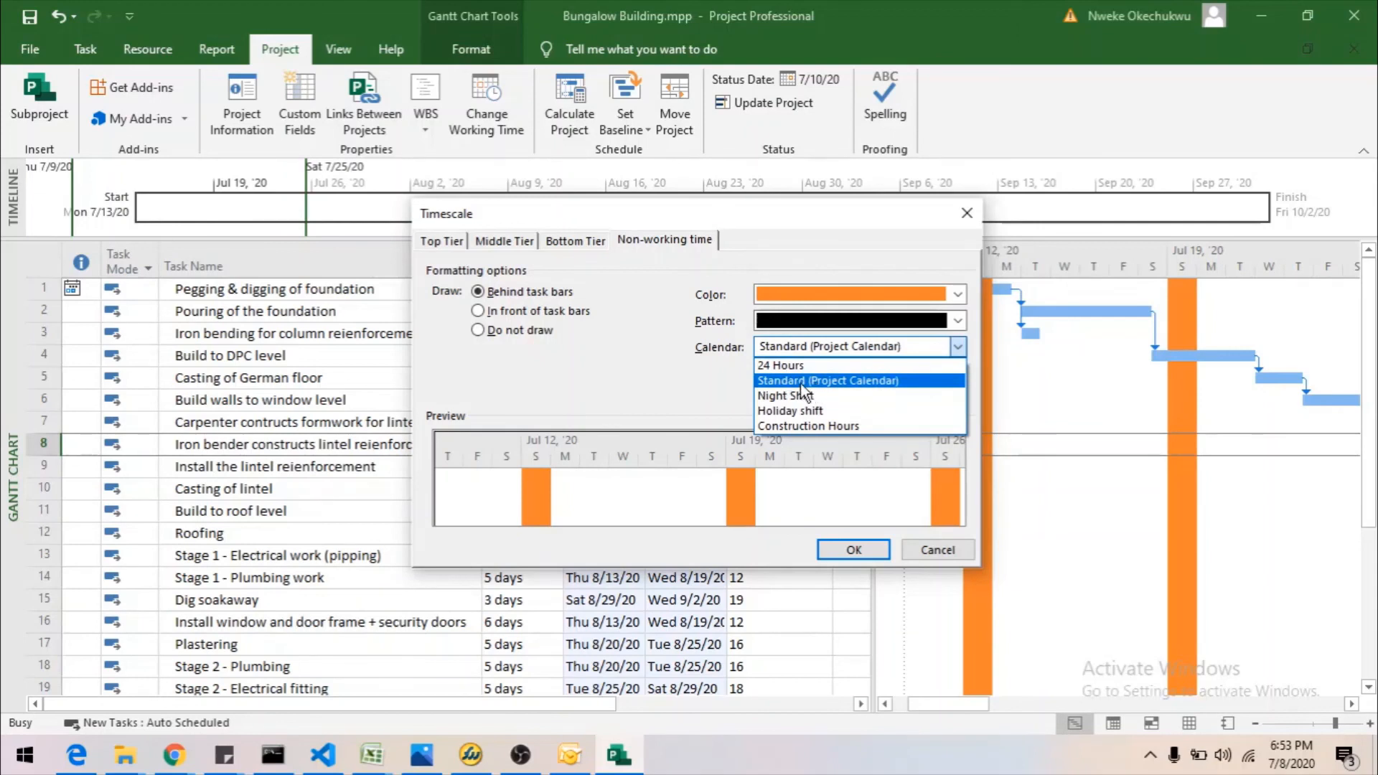
pyautogui.click(843, 381)
pyautogui.click(794, 295)
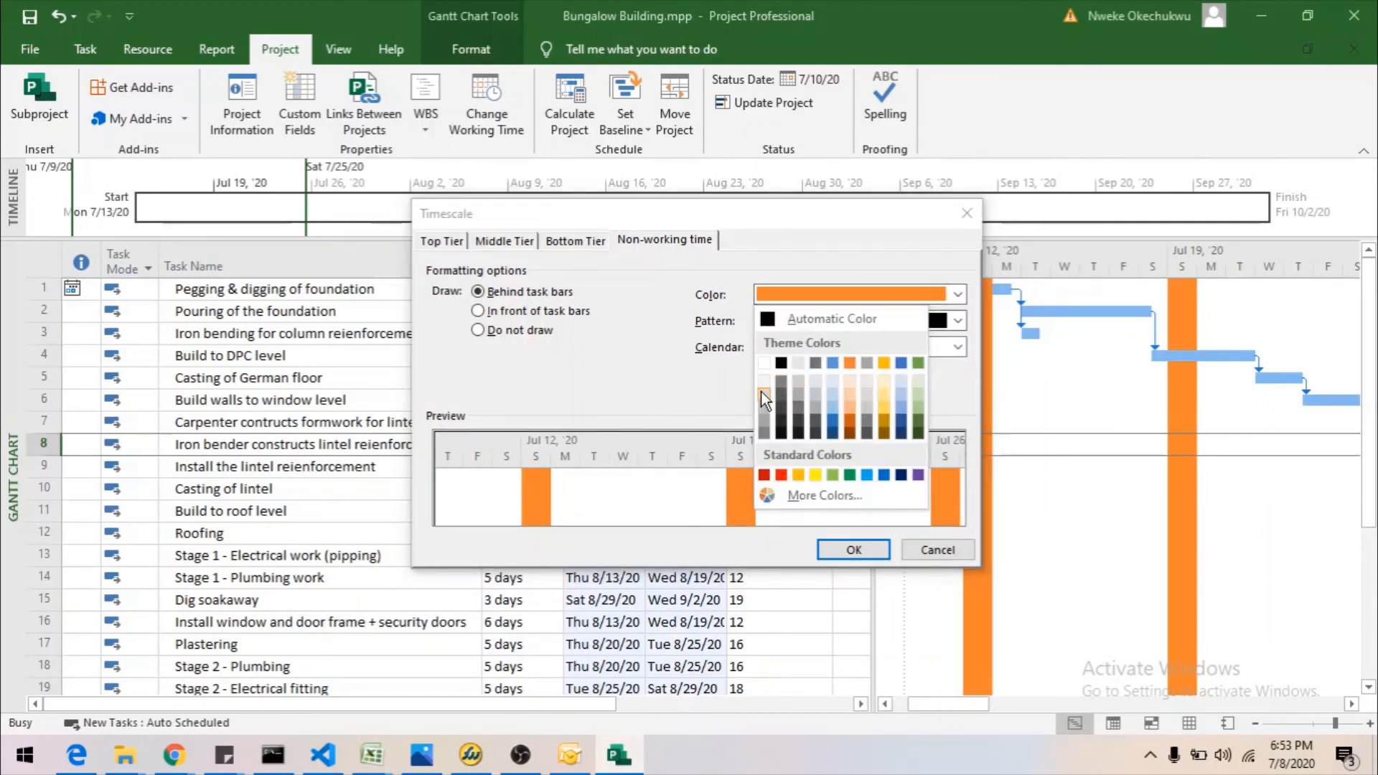
pyautogui.click(851, 396)
pyautogui.click(854, 550)
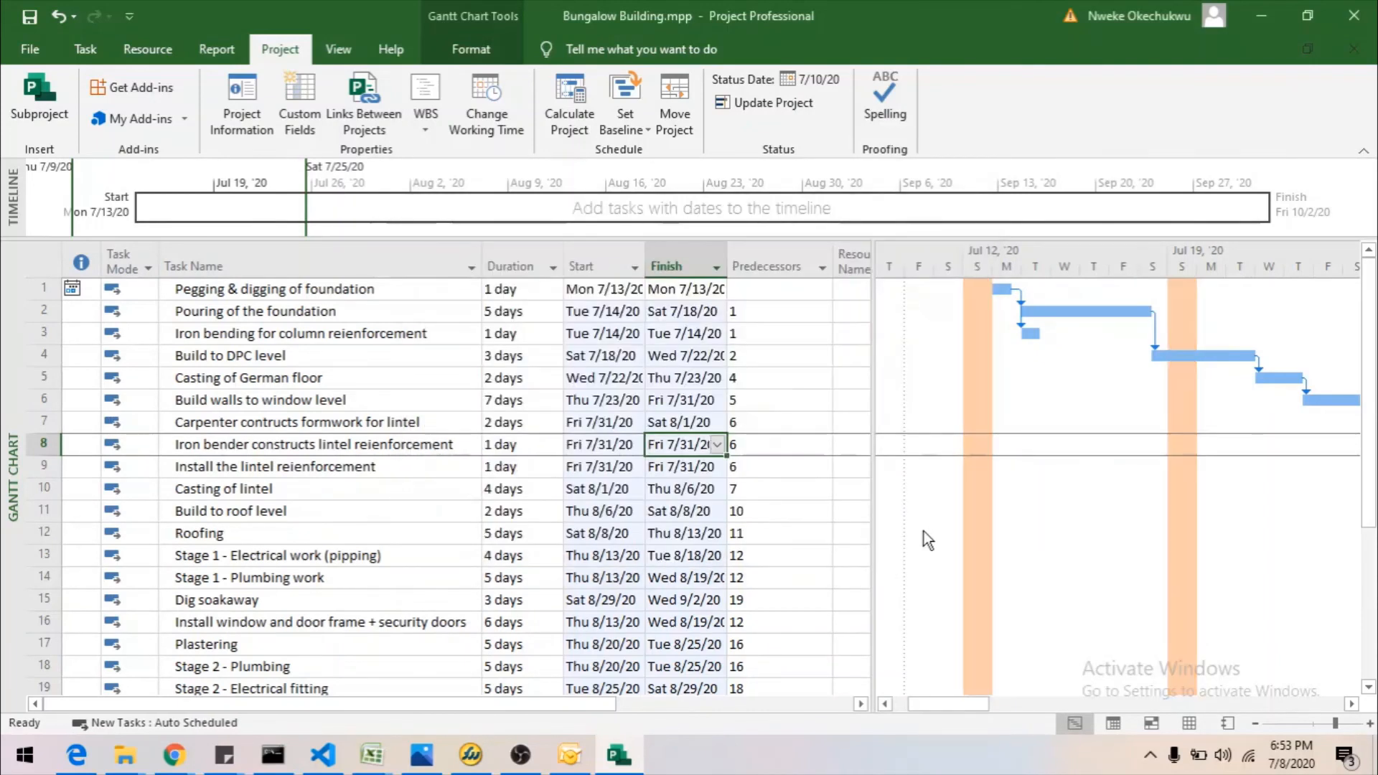
# Set the project start date to July 14, 2020 in Project Information, letting the tasks start before the project start date.
pyautogui.click(805, 379)
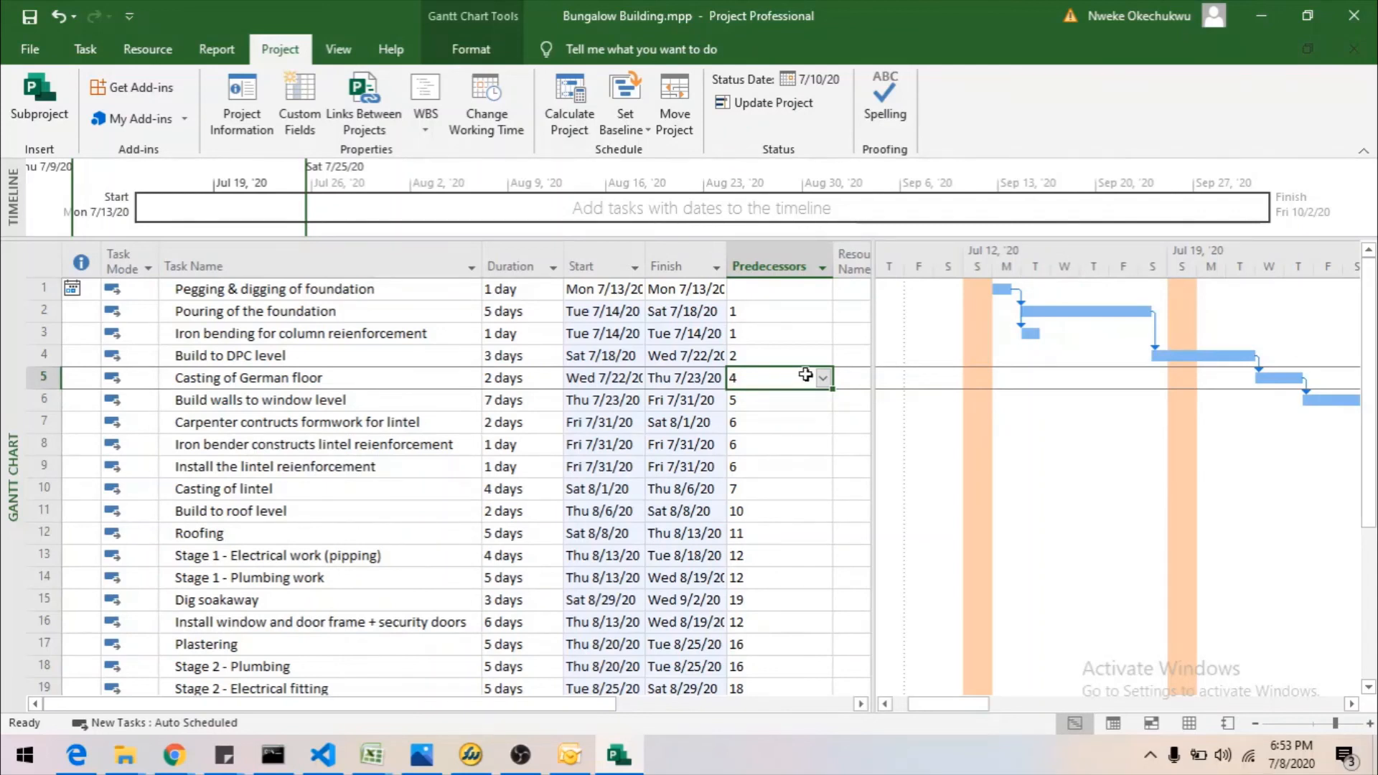
pyautogui.moveTo(870, 492); pyautogui.dragTo(806, 492)
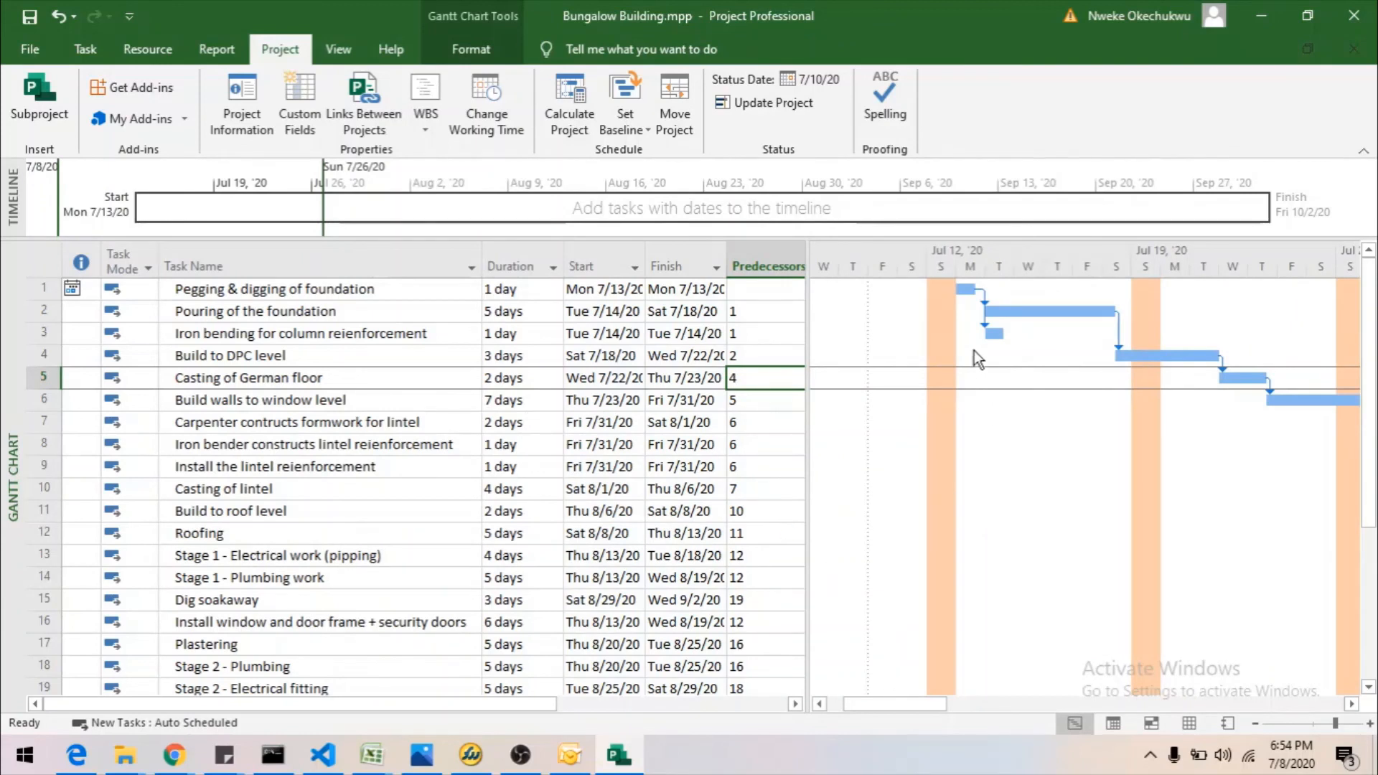
pyautogui.click(516, 290)
pyautogui.click(574, 290)
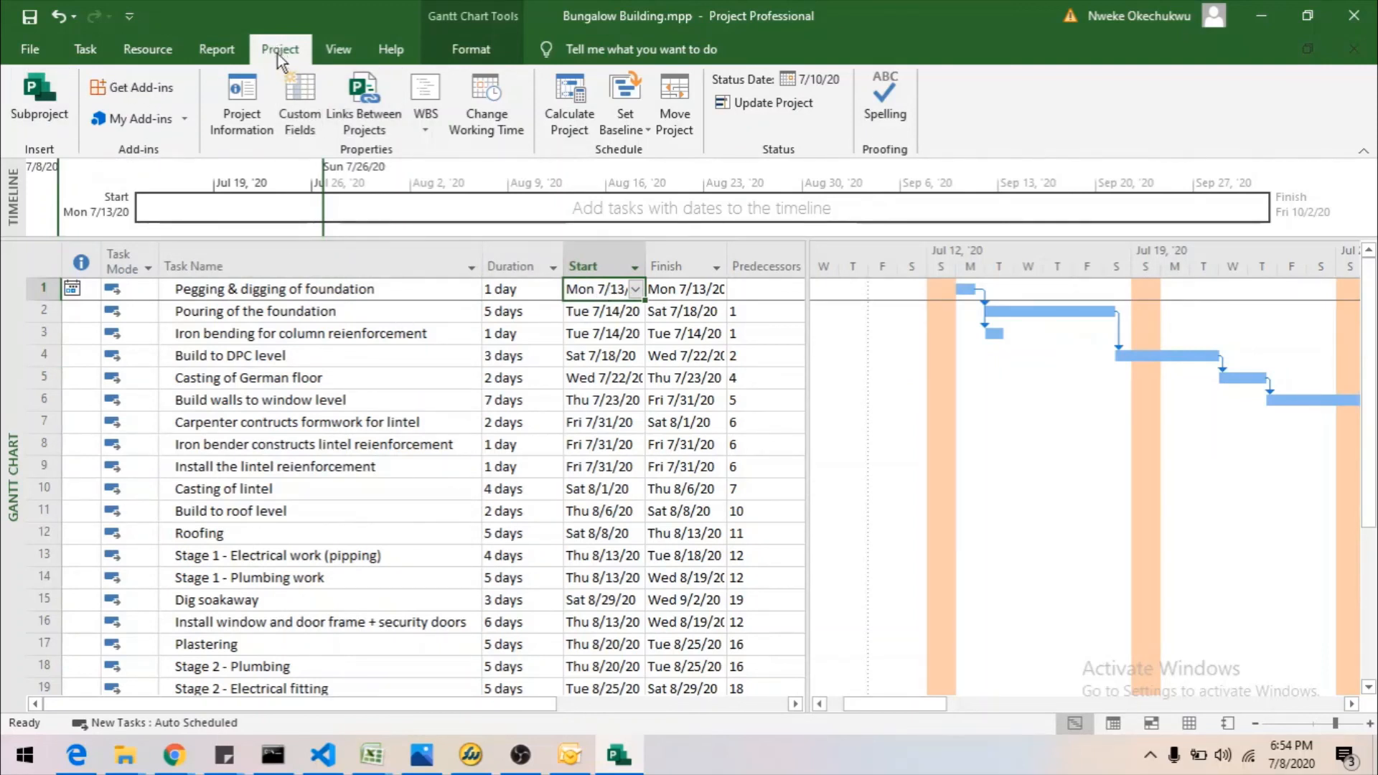
pyautogui.click(244, 118)
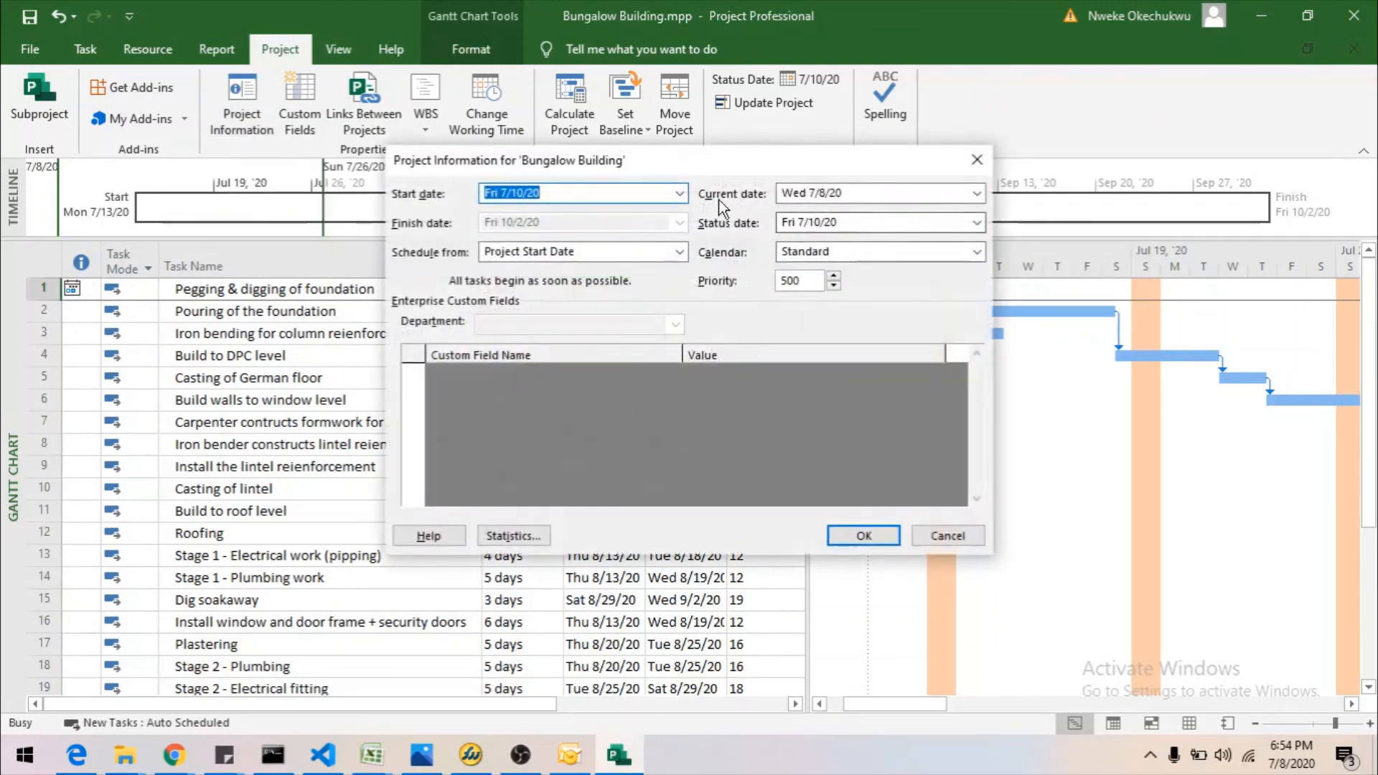
pyautogui.click(678, 193)
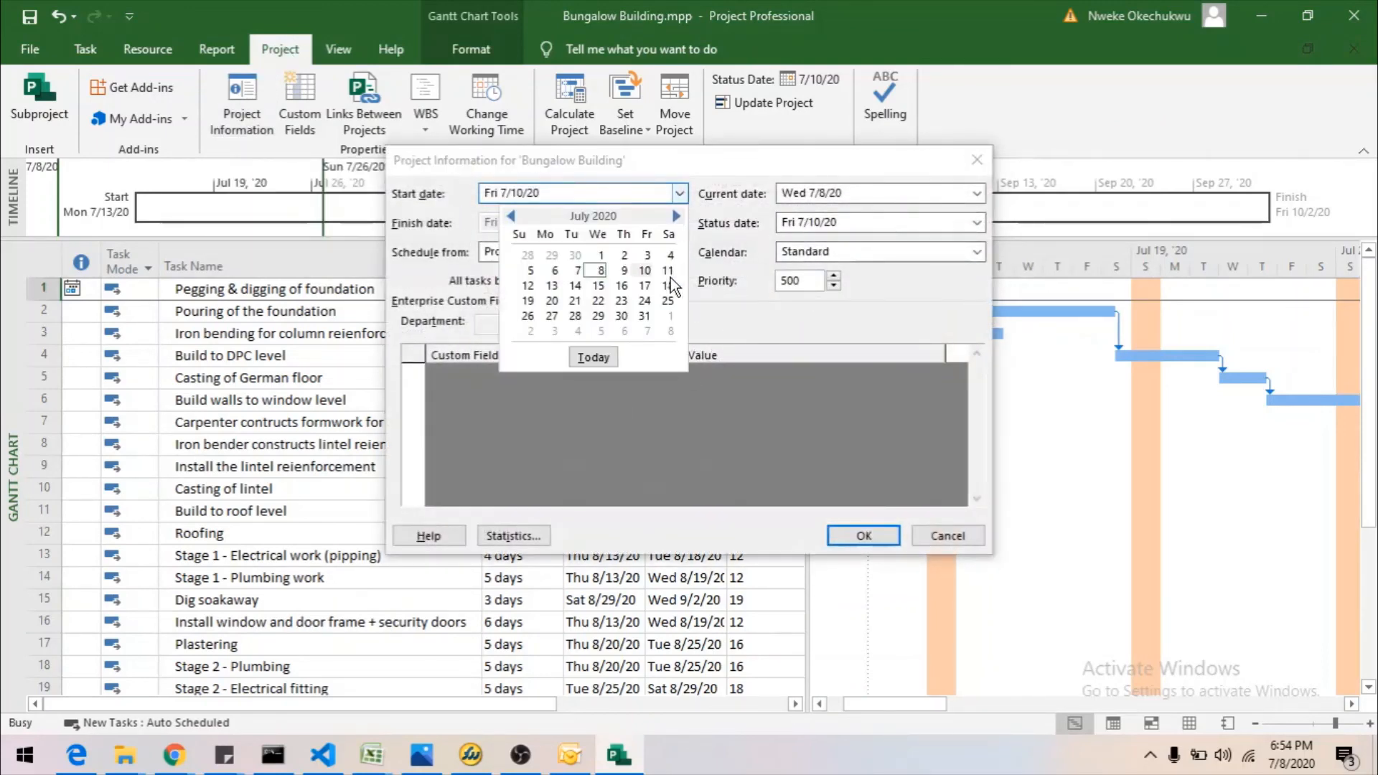
pyautogui.click(576, 285)
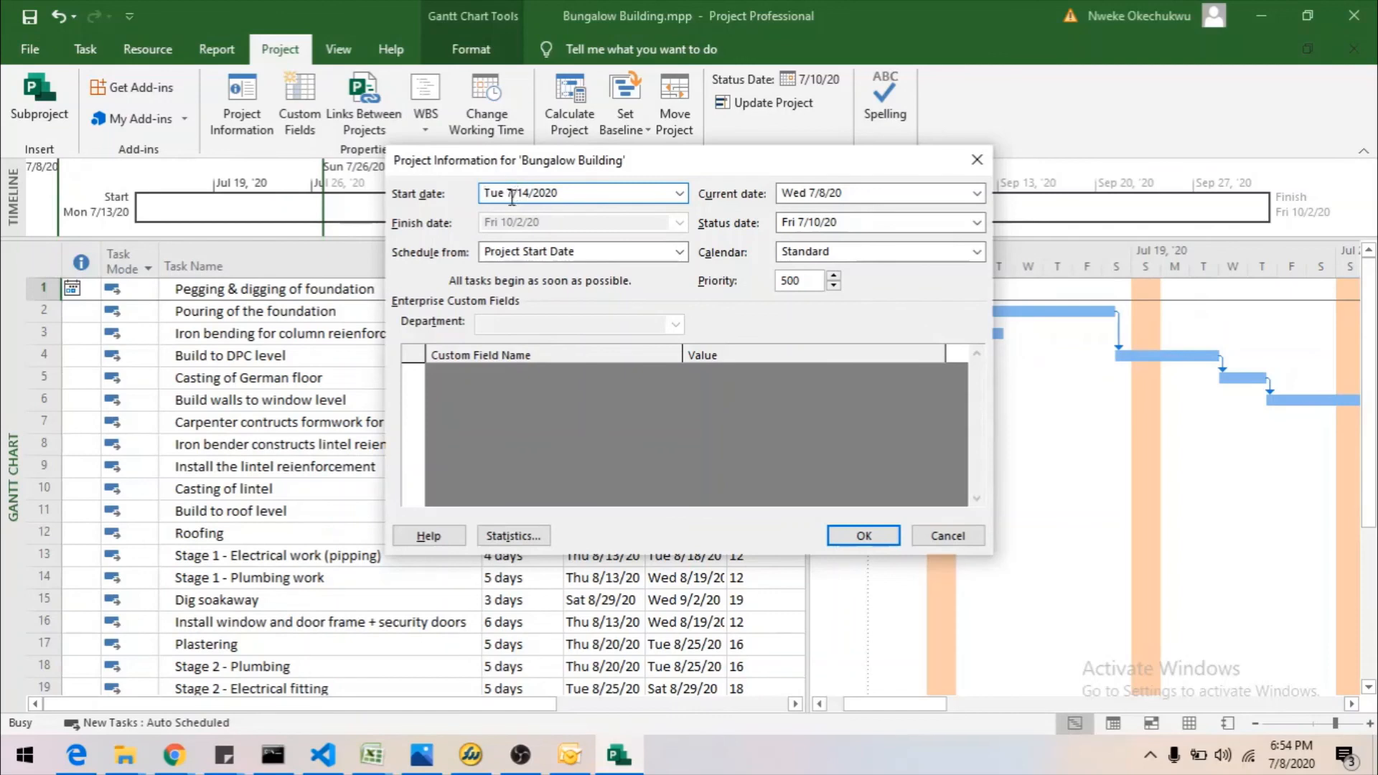
pyautogui.click(863, 535)
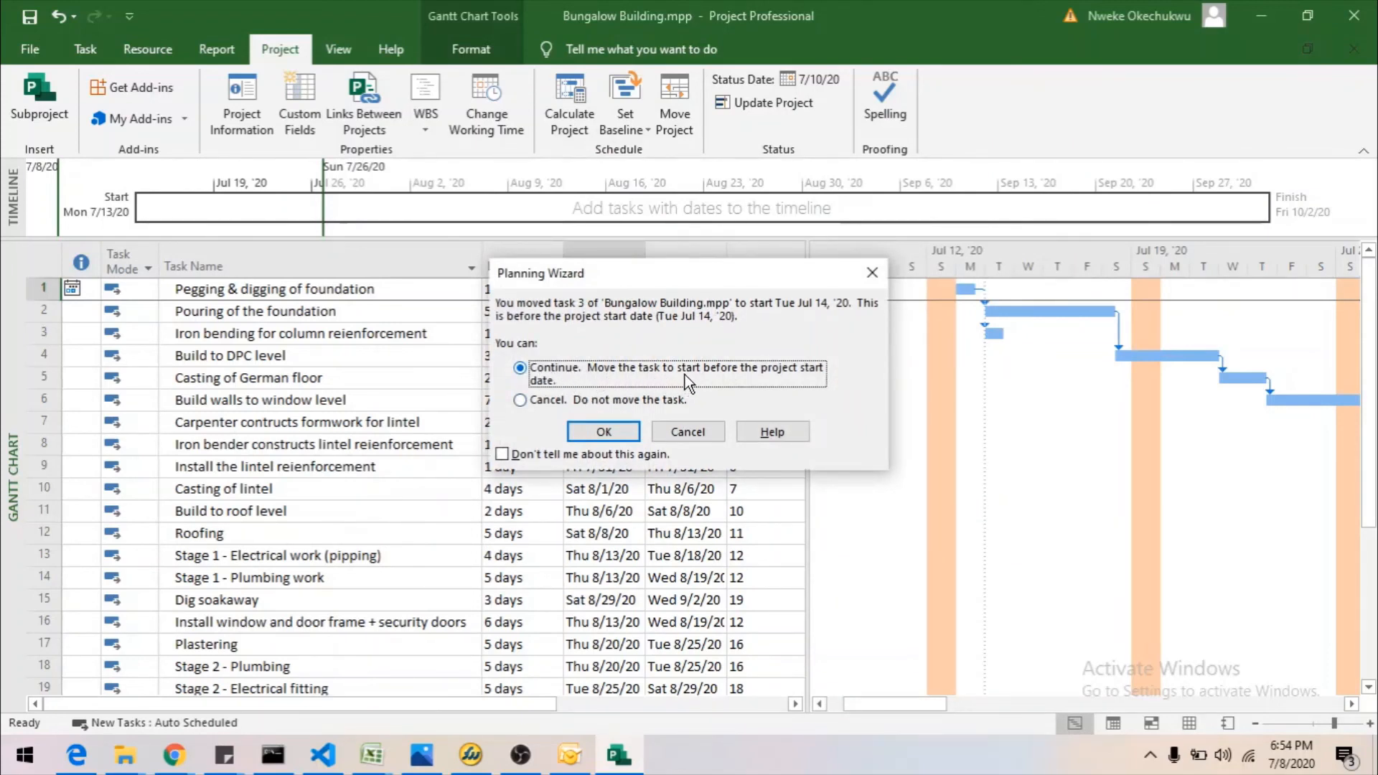
pyautogui.click(613, 432)
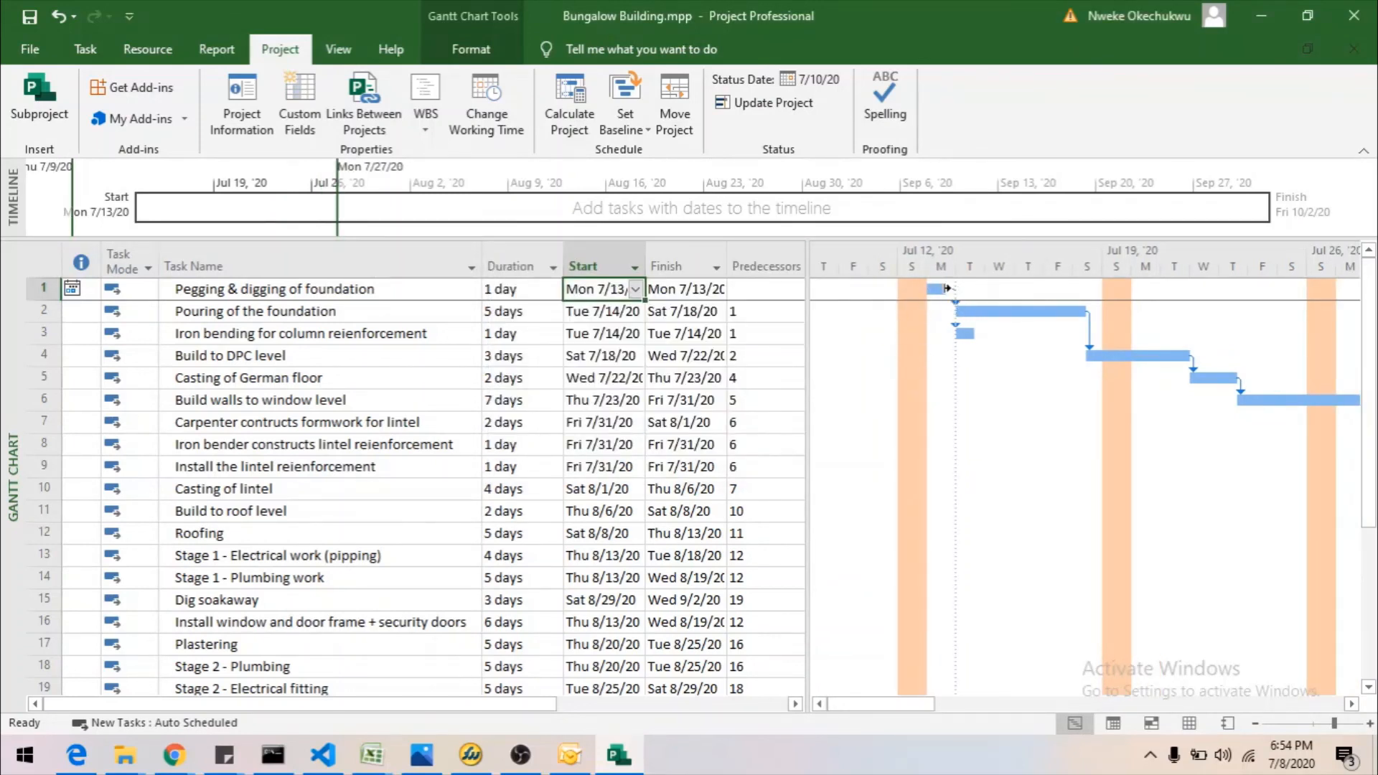
# Set the start date of Pegging & digging of foundation to July 14, 2020 and review the Gantt bars through Handover.
pyautogui.click(635, 290)
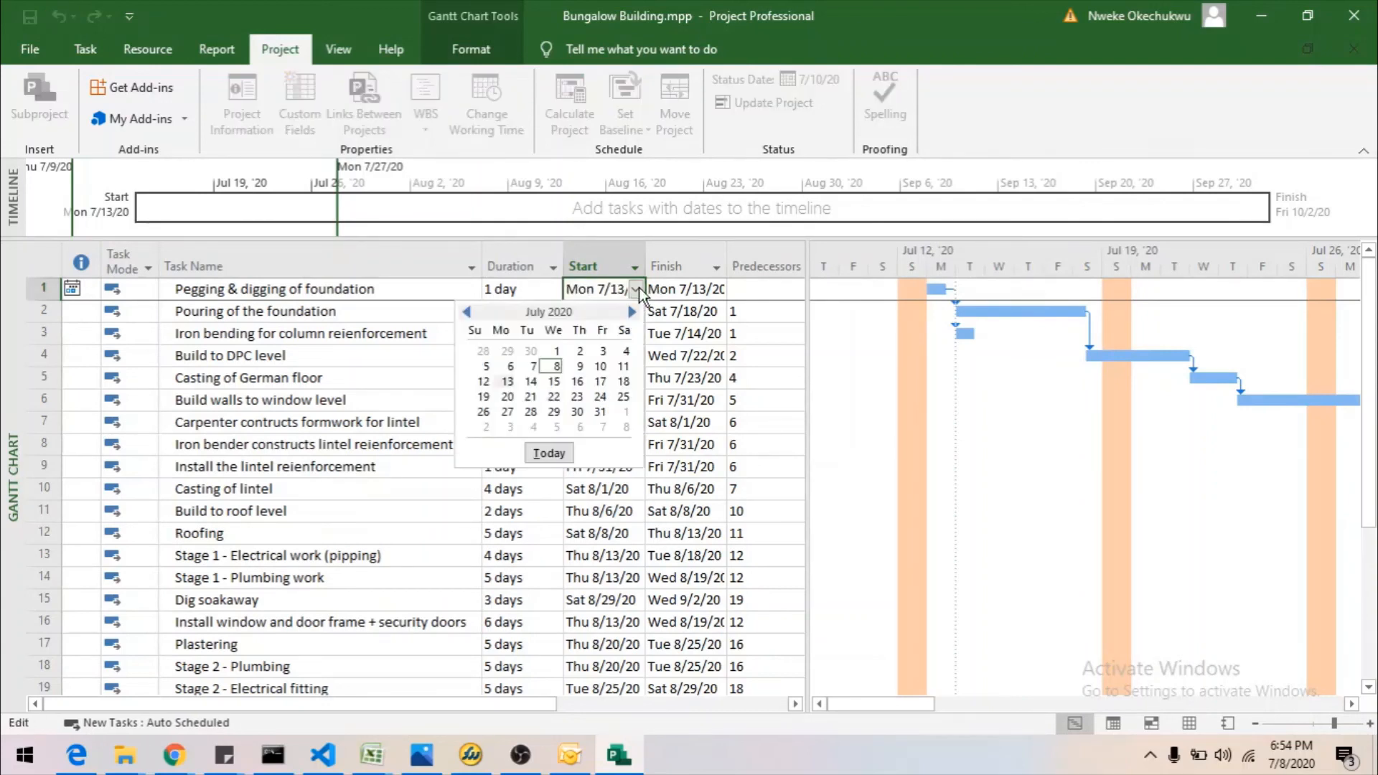
pyautogui.click(531, 381)
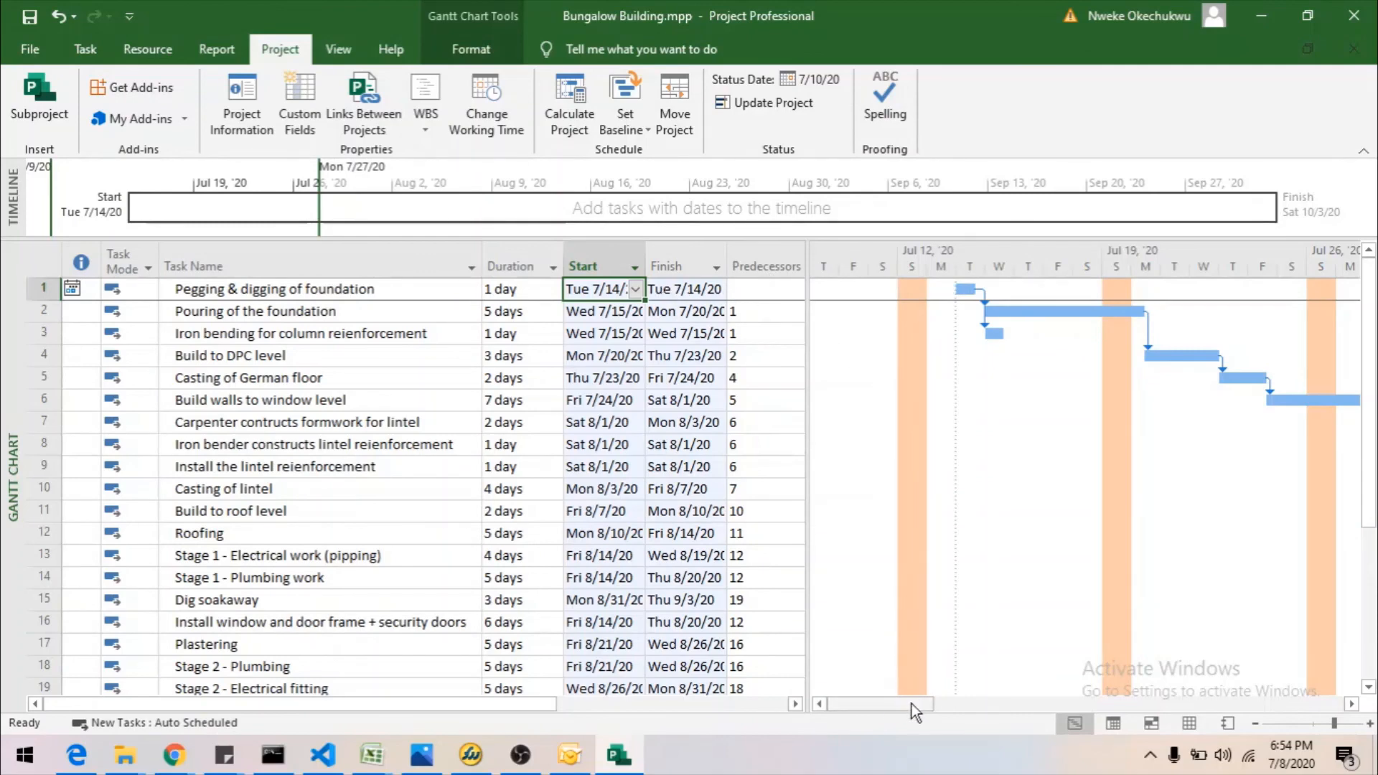
pyautogui.moveTo(902, 704); pyautogui.dragTo(1120, 693)
pyautogui.moveTo(1373, 461); pyautogui.dragTo(1375, 614)
pyautogui.moveTo(1121, 704); pyautogui.dragTo(1329, 713)
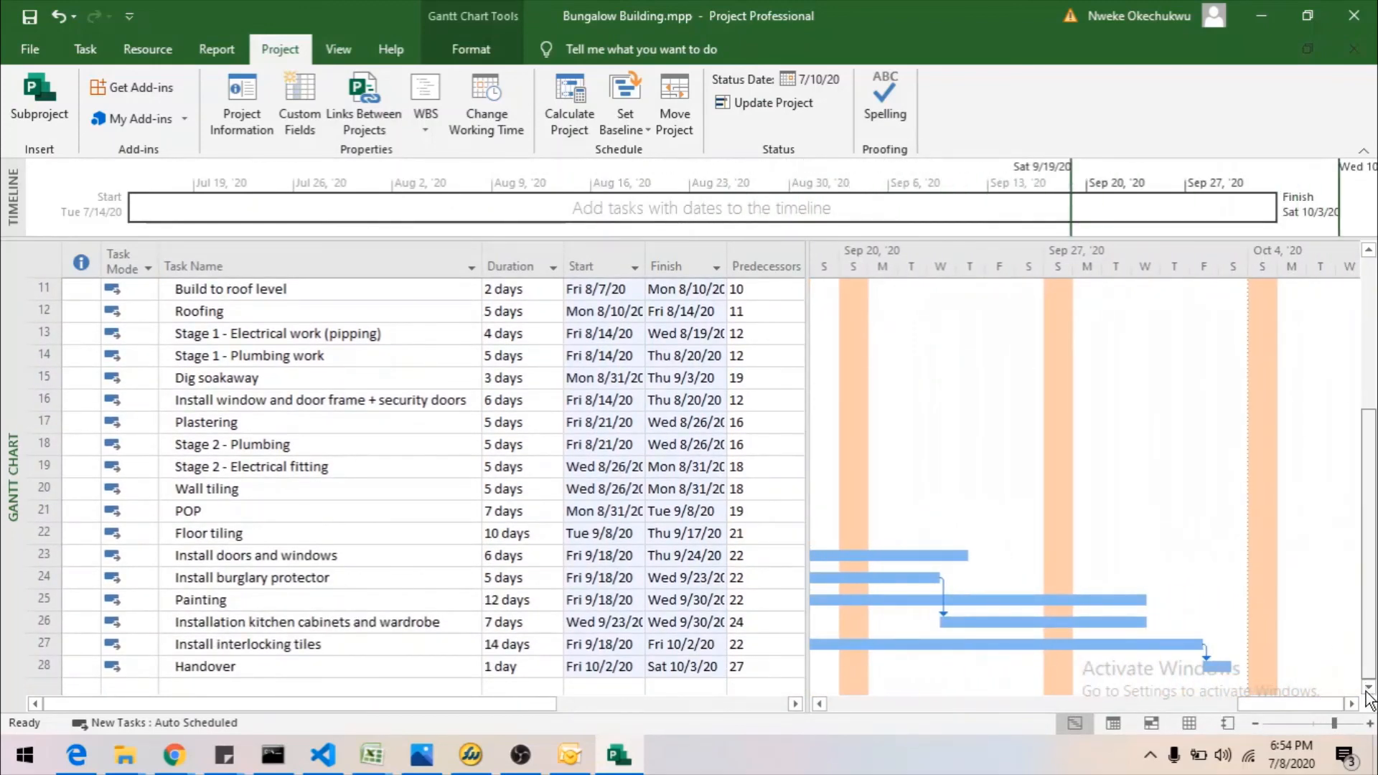